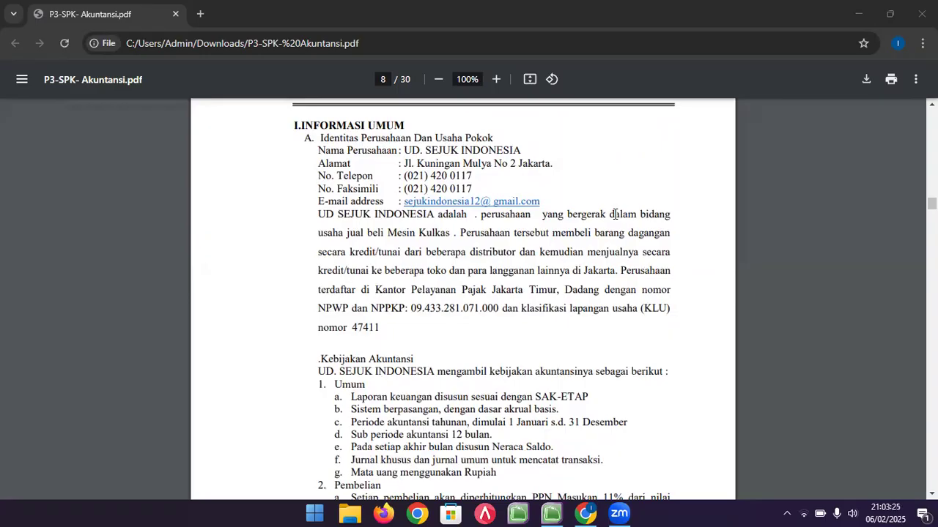
- Review UD. SEJUK INDONESIA's company name and address in the PDF, then clear the highlight
scroll(614, 213, up, 2)
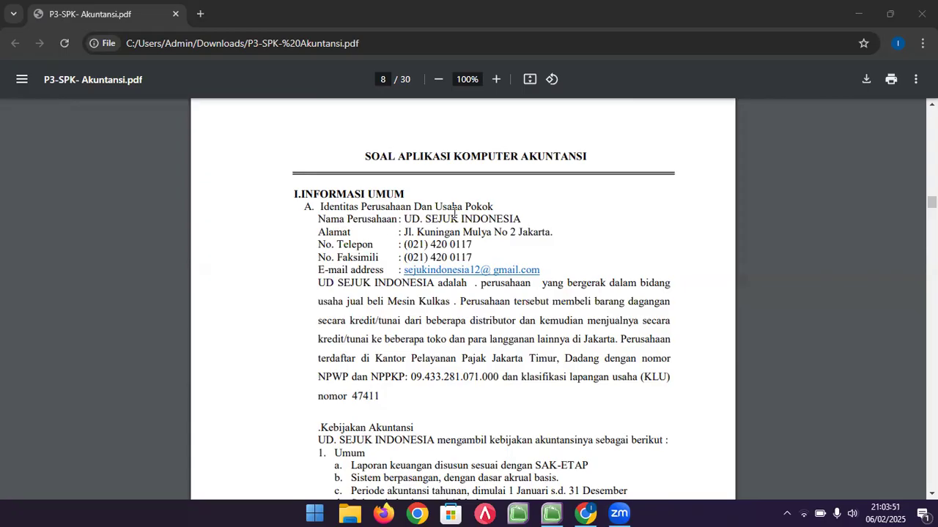
drag(405, 219, 524, 218)
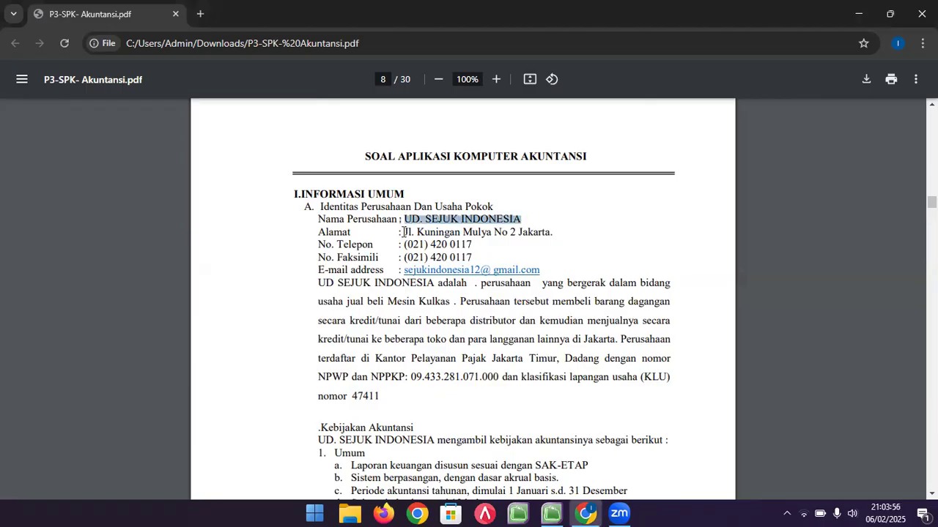
drag(405, 232, 566, 233)
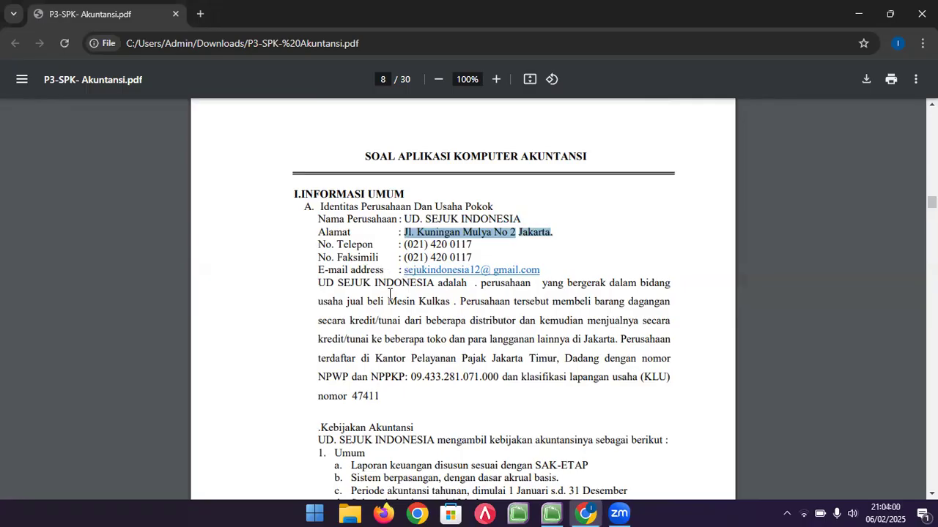
click(586, 247)
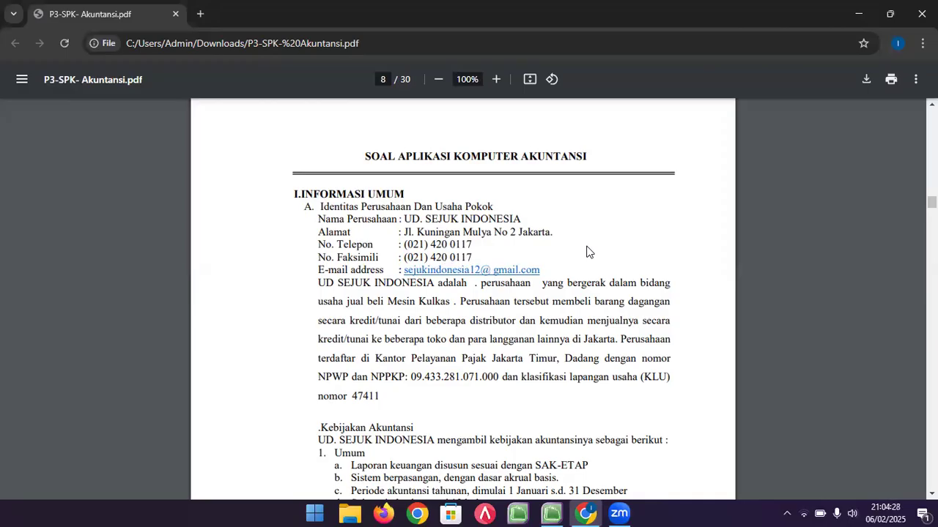
- Highlight the company name and NPWP/NPPKP line, then scroll down to the Kebijakan Akuntansi policies
scroll(586, 252, down, 1)
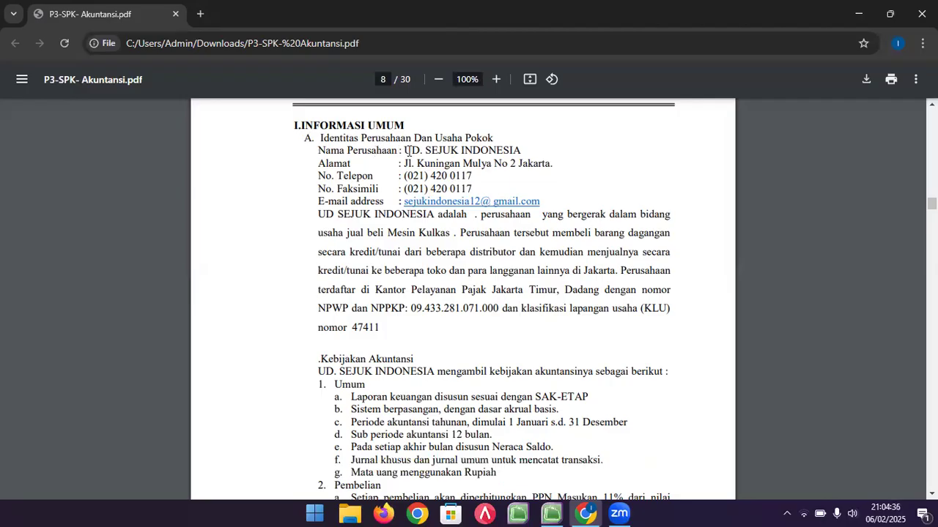
drag(405, 150, 559, 165)
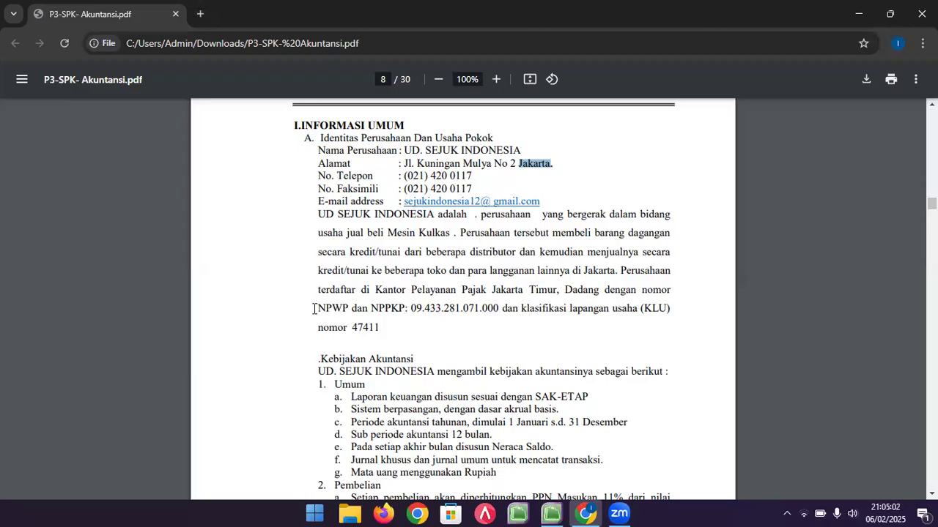
drag(317, 310, 500, 310)
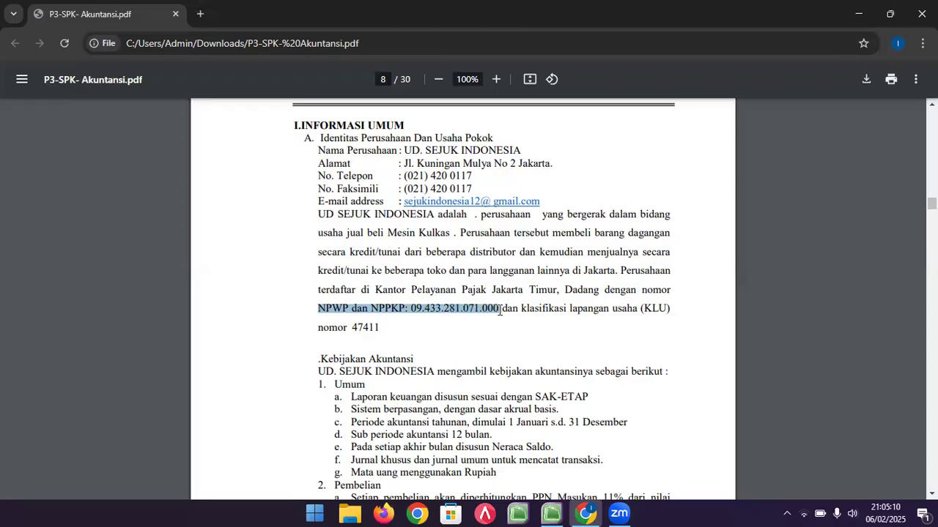
scroll(499, 304, down, 1)
scroll(496, 286, down, 2)
click(378, 185)
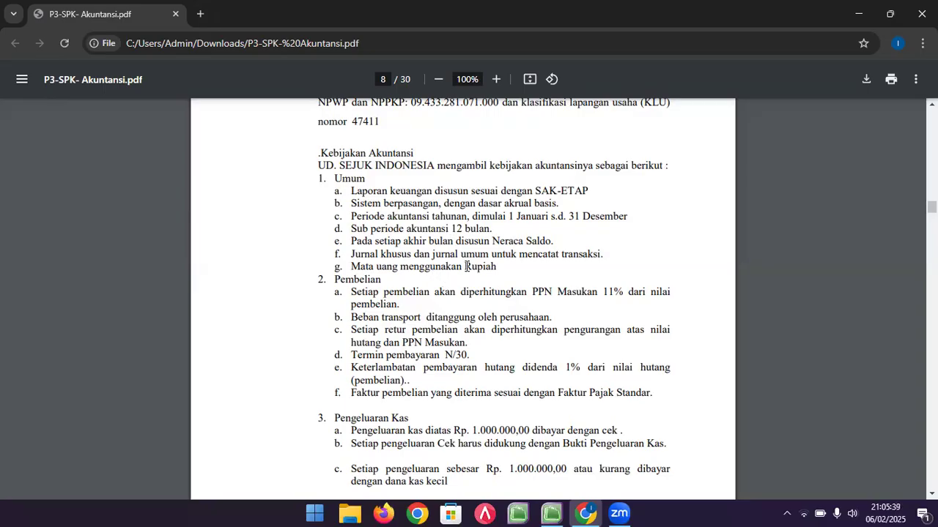
- Highlight PPN Masukan in the purchase policy, then clear the highlight
drag(532, 293, 598, 294)
scroll(564, 279, down, 1)
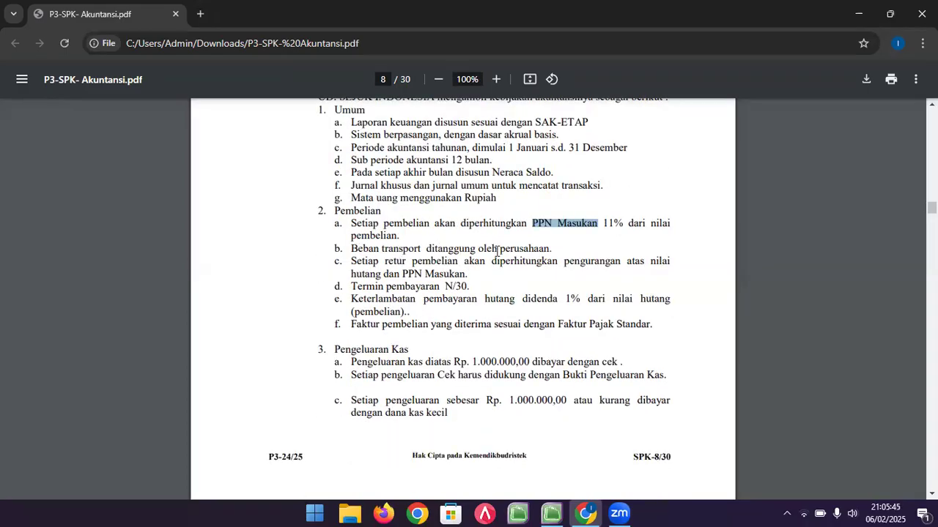
click(519, 250)
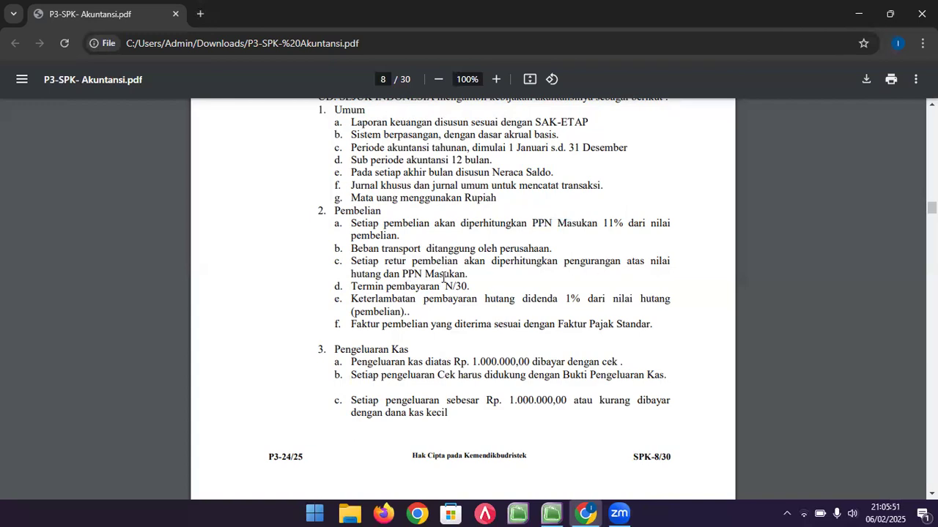
- Scroll through the Penjualan to Laporan Arus Kas policies until II. DAFTAR AKUN appears on page 9
scroll(444, 277, down, 1)
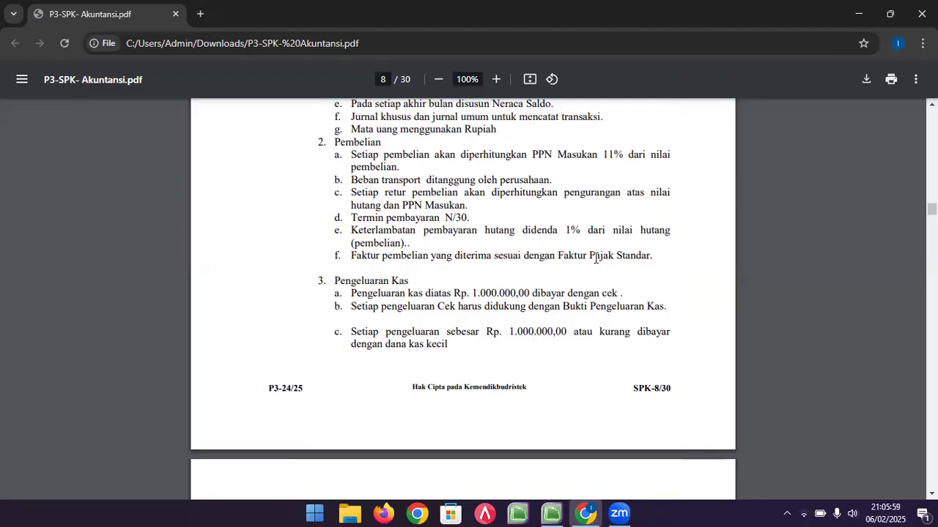
scroll(595, 257, down, 1)
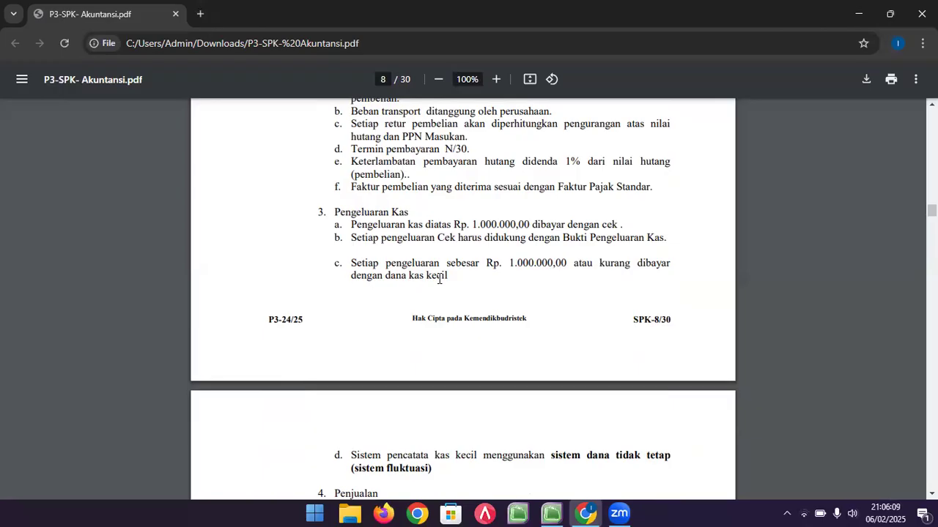
scroll(439, 279, down, 2)
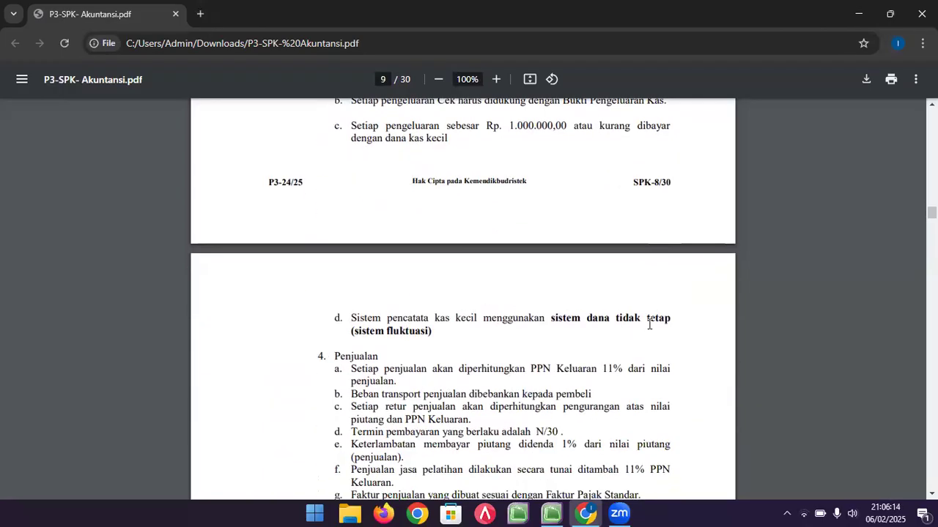
scroll(461, 332, down, 2)
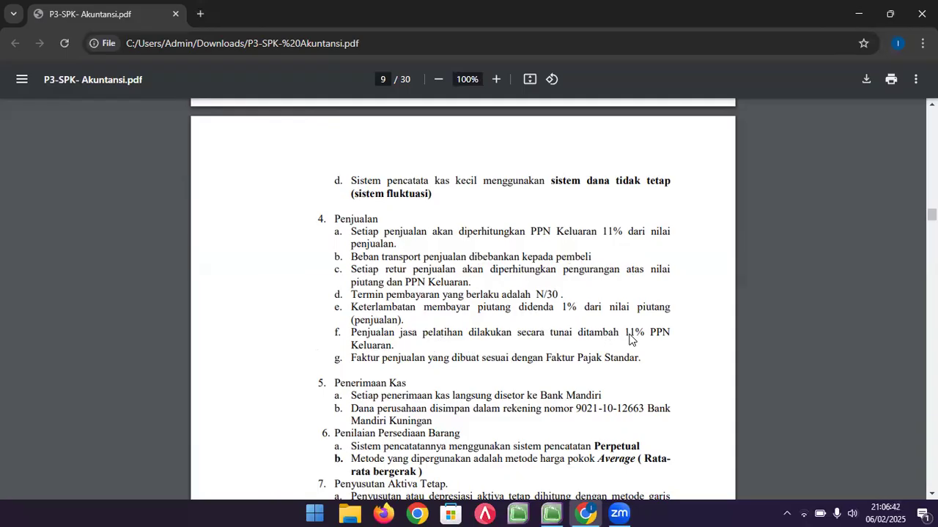
scroll(456, 303, down, 1)
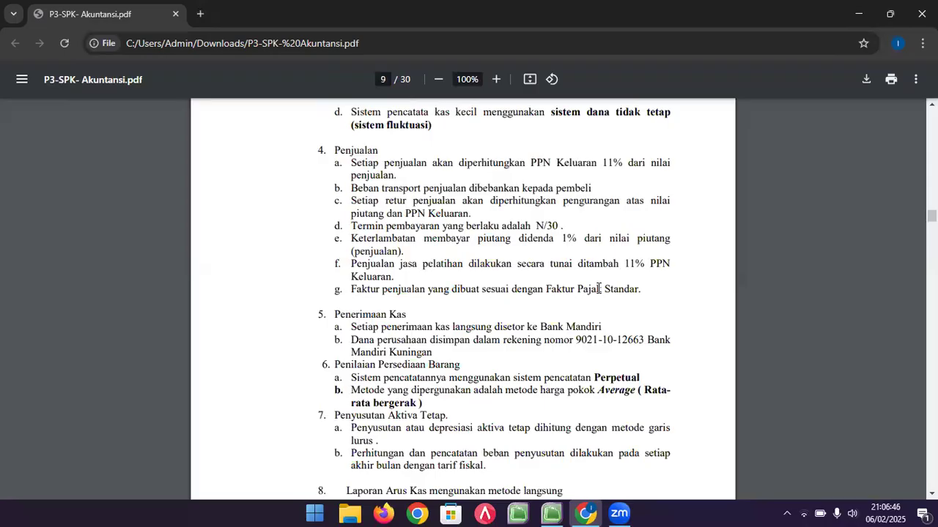
scroll(599, 288, down, 2)
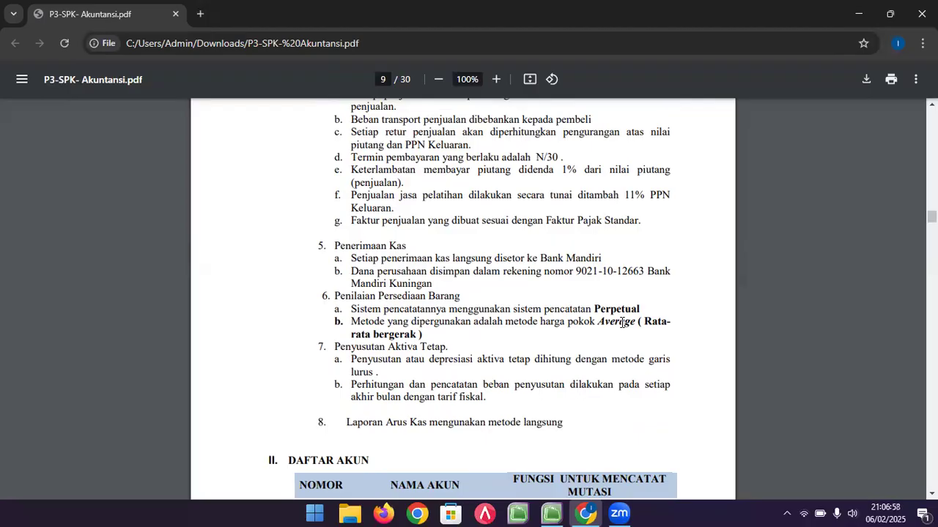
scroll(622, 323, down, 2)
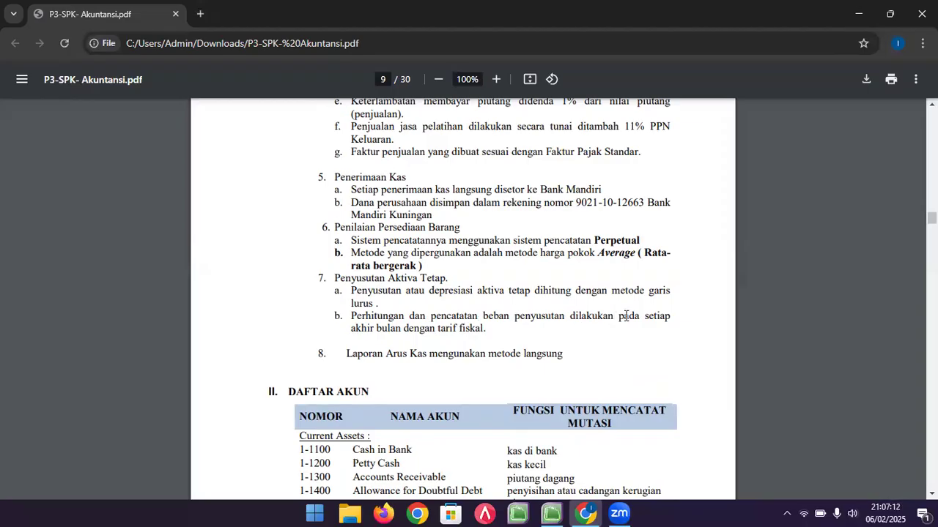
- Scroll through the account list, trial balances and source documents out to page 30
scroll(627, 316, down, 3)
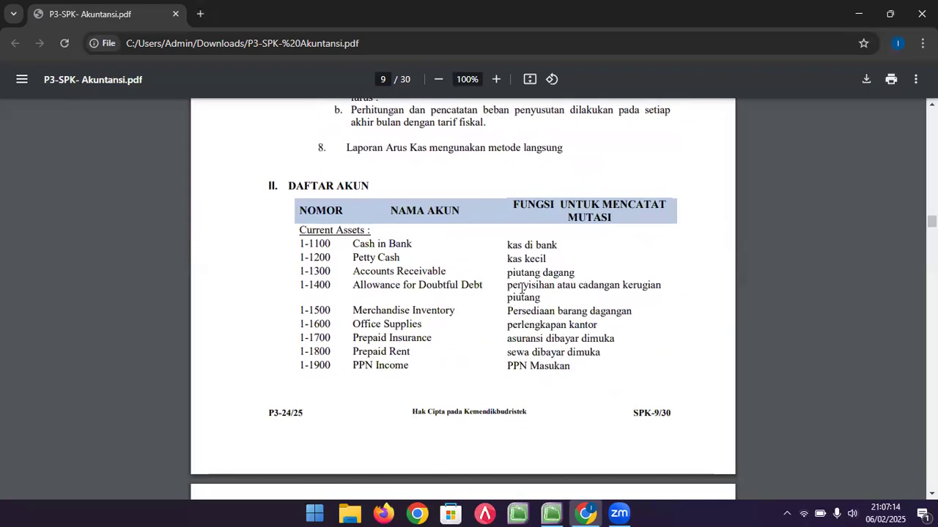
scroll(352, 249, down, 11)
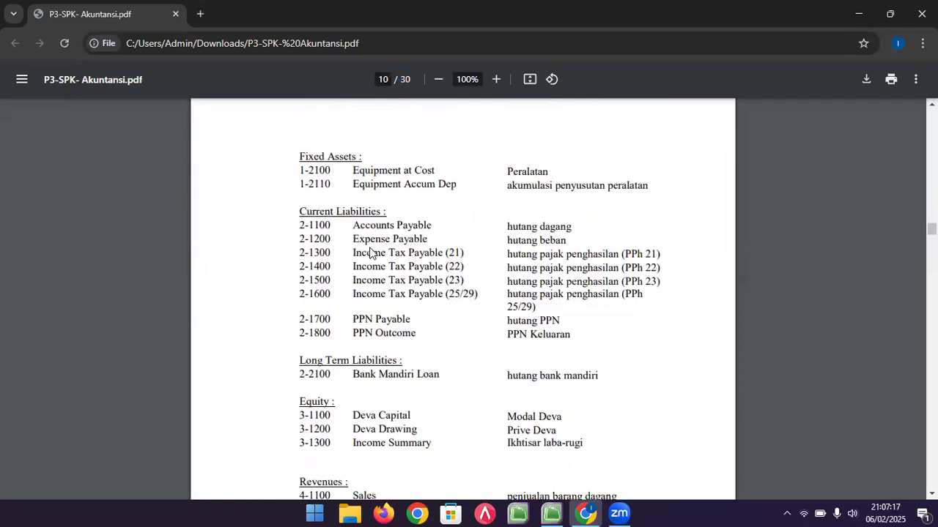
scroll(370, 253, down, 14)
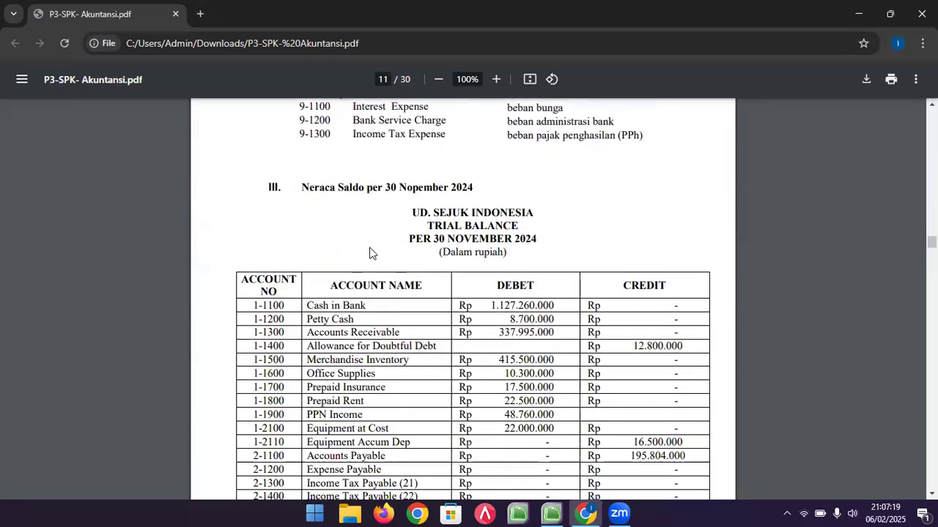
scroll(370, 253, down, 8)
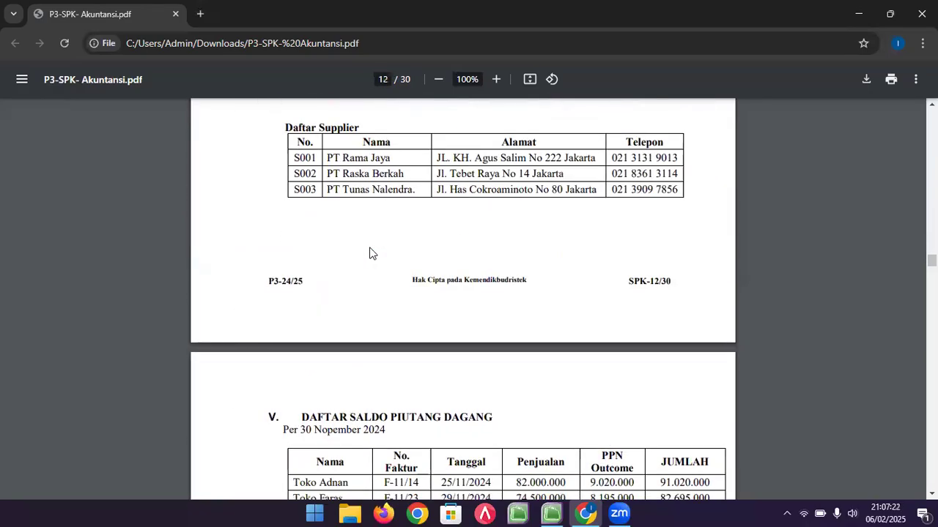
scroll(371, 254, up, 2)
scroll(387, 199, down, 7)
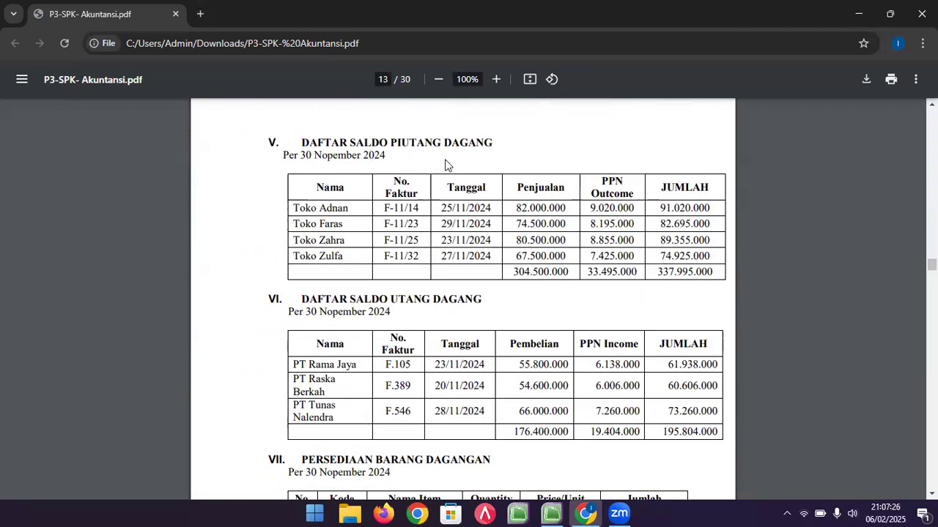
scroll(432, 242, down, 3)
scroll(432, 241, down, 5)
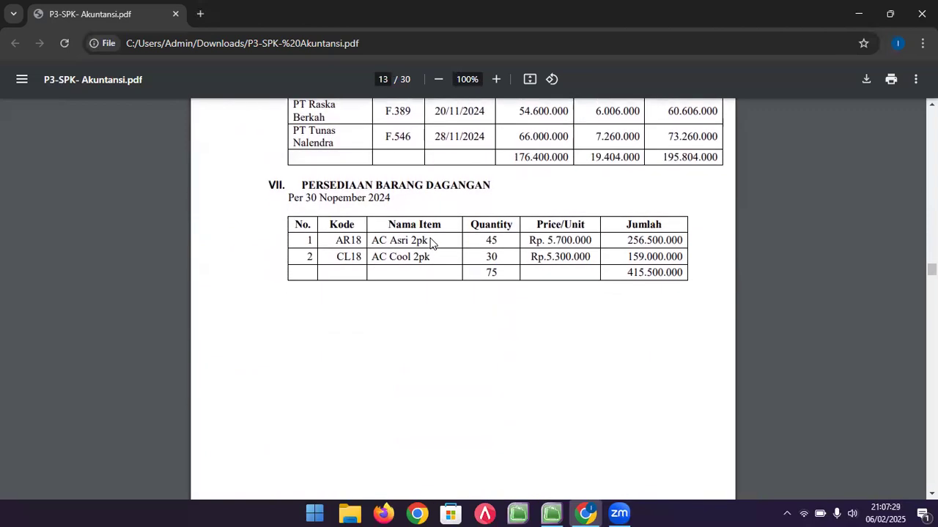
scroll(432, 244, down, 3)
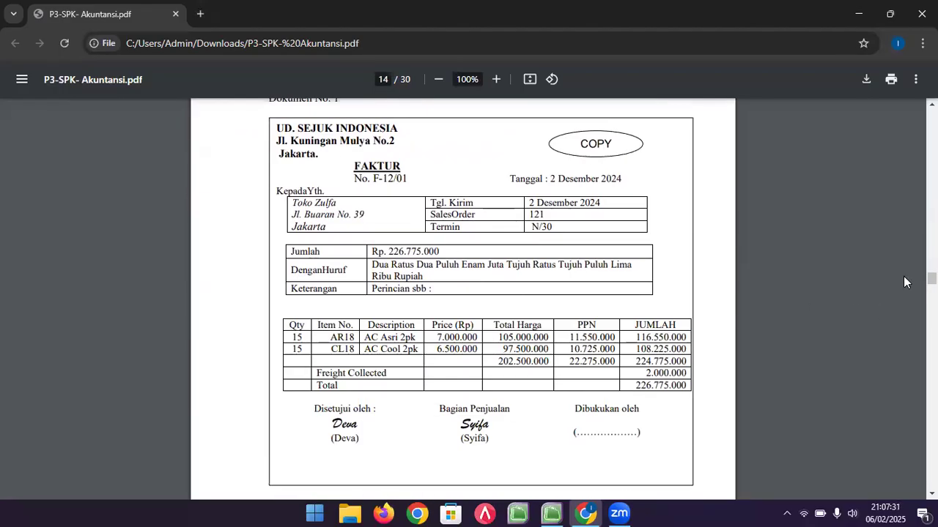
drag(932, 279, 932, 429)
scroll(733, 351, down, 12)
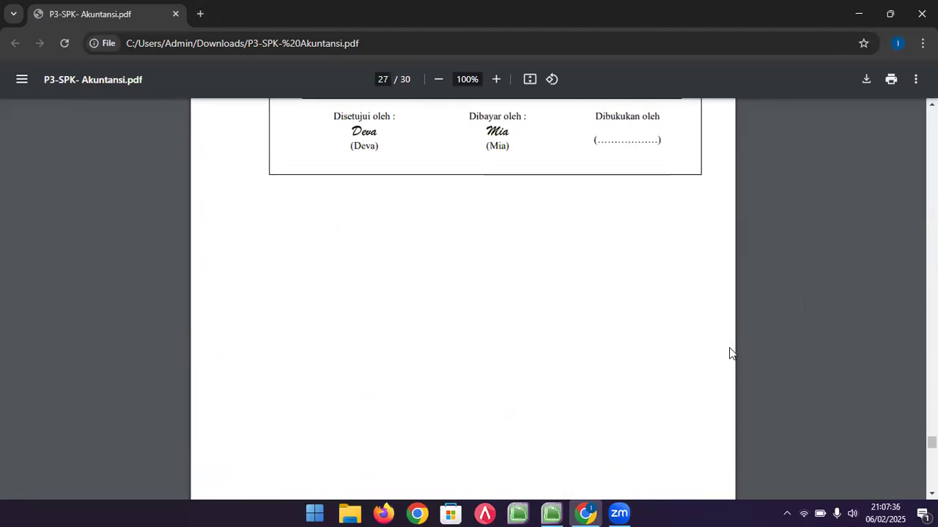
- Return to the page 11 trial balance, then back up to page 8's company information
scroll(730, 351, up, 5)
scroll(697, 297, up, 5)
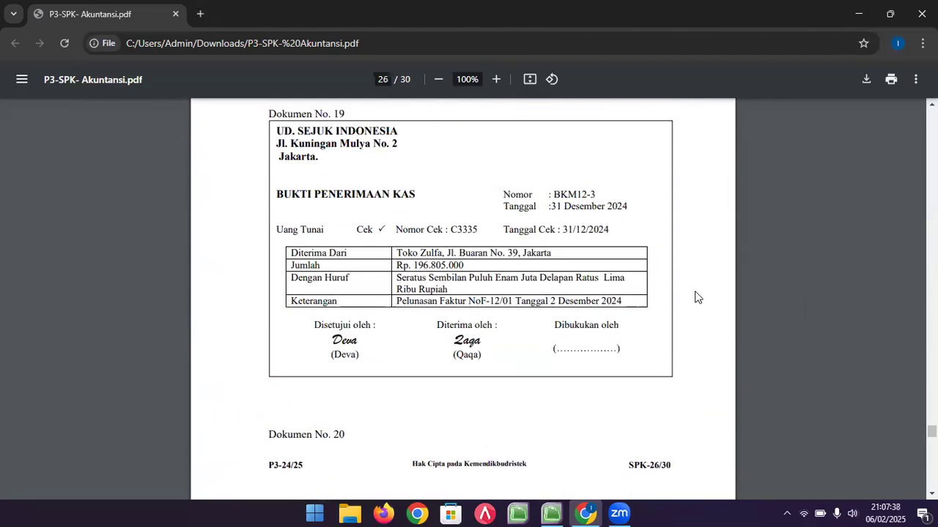
scroll(697, 297, down, 20)
scroll(697, 296, down, 8)
scroll(697, 296, up, 4)
scroll(697, 297, down, 6)
scroll(697, 296, down, 12)
scroll(697, 297, up, 9)
scroll(697, 296, up, 20)
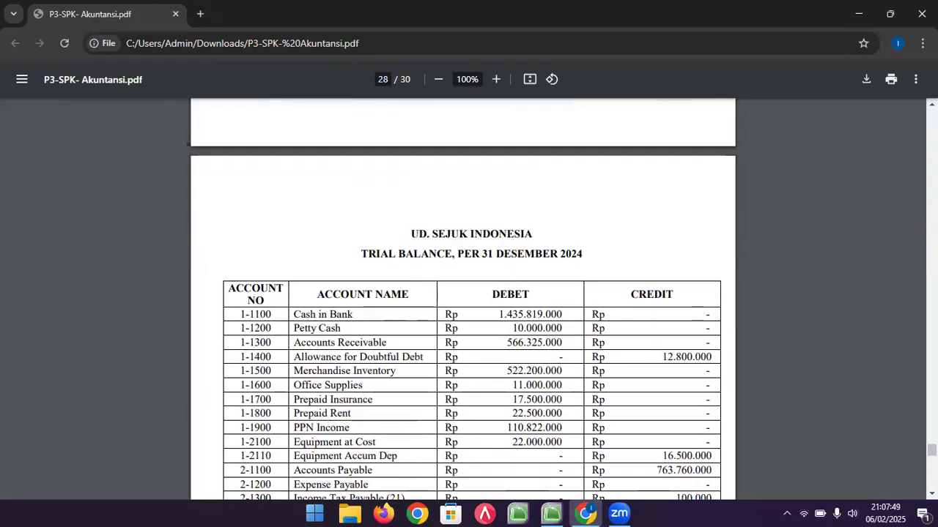
drag(932, 450, 931, 241)
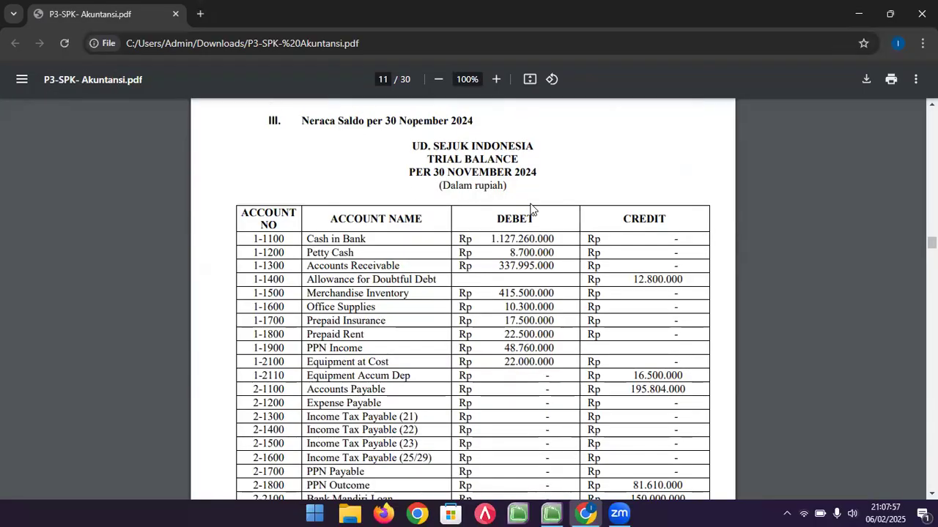
scroll(553, 229, up, 15)
scroll(553, 229, up, 10)
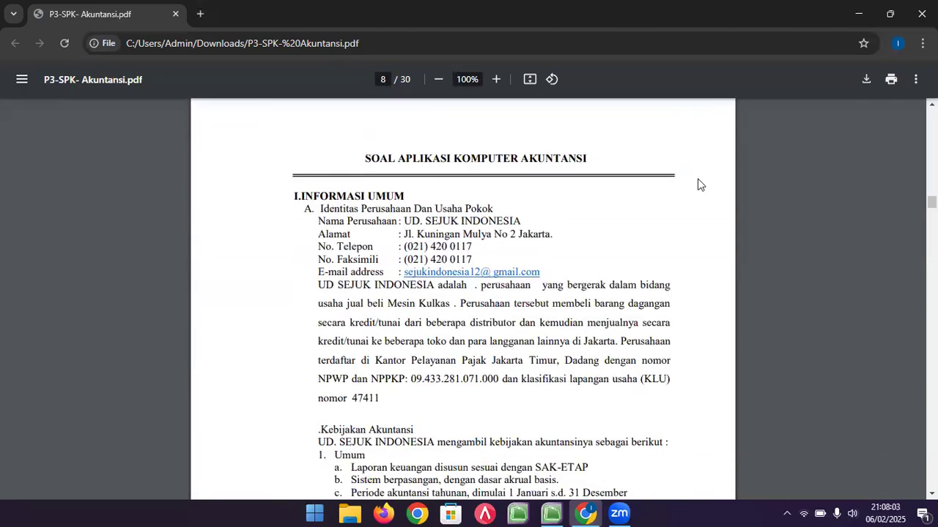
- Start a new MYOB company file and enter the company name 'UD SEJUK INDONESIA (NAMA)'
click(559, 511)
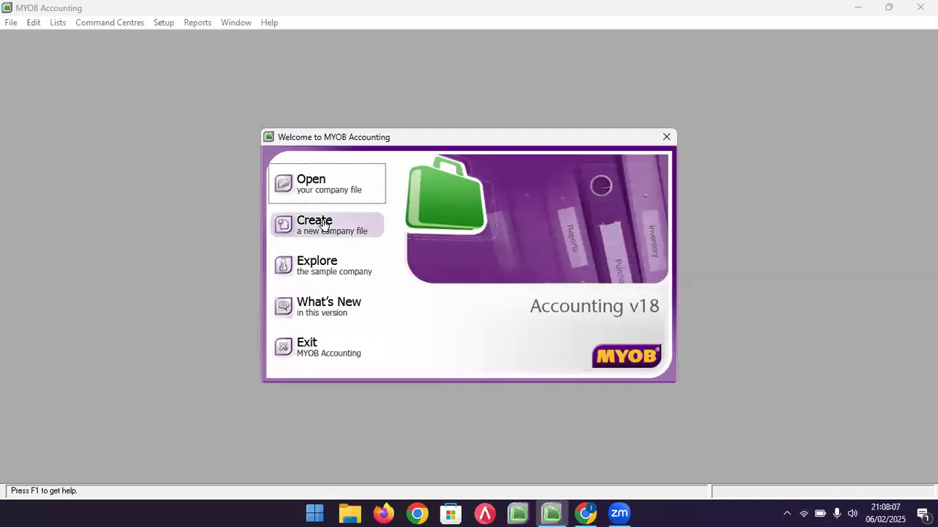
click(325, 226)
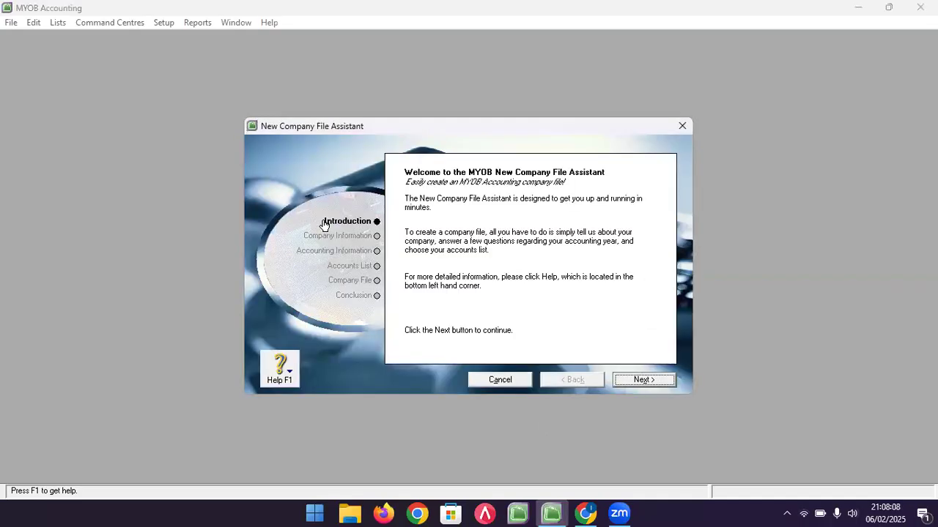
click(638, 379)
click(498, 233)
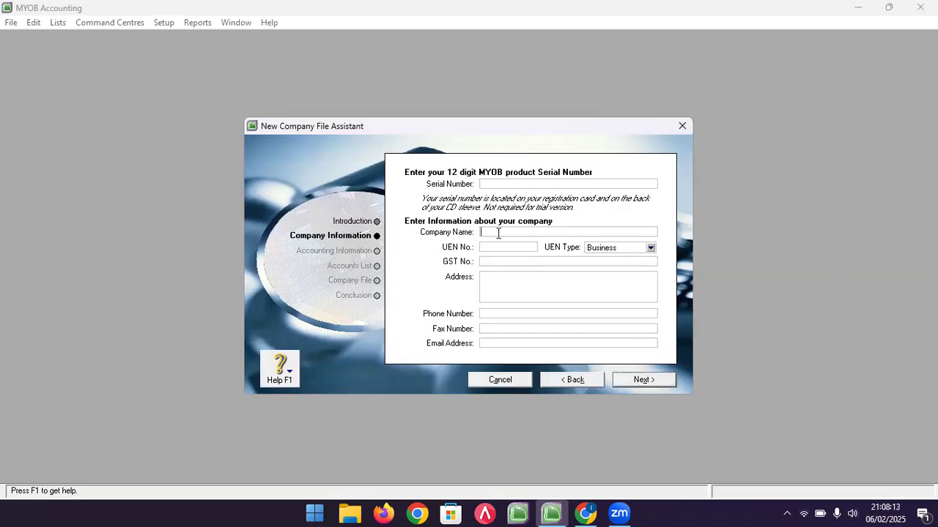
text(UD SEJUK INDONESIA (NAMA)
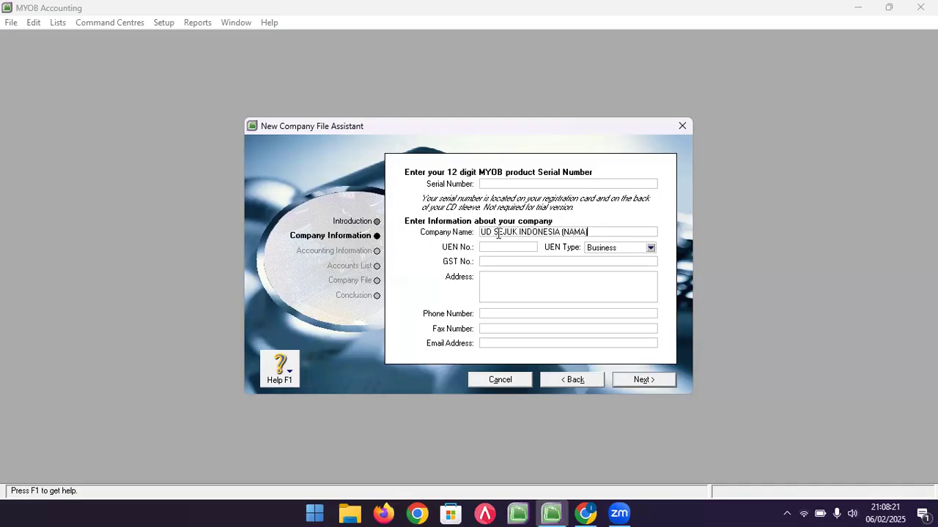
- Enter the company's street address as given in the PDF
click(502, 274)
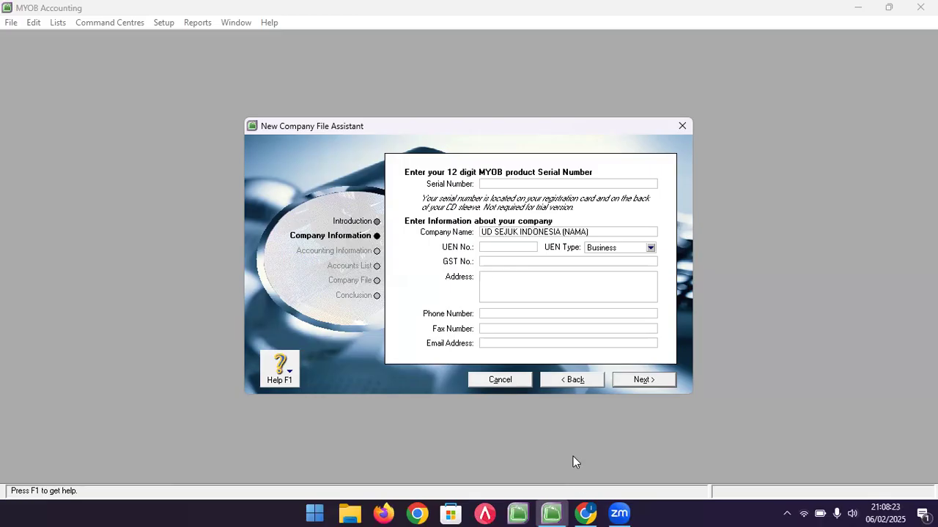
click(585, 514)
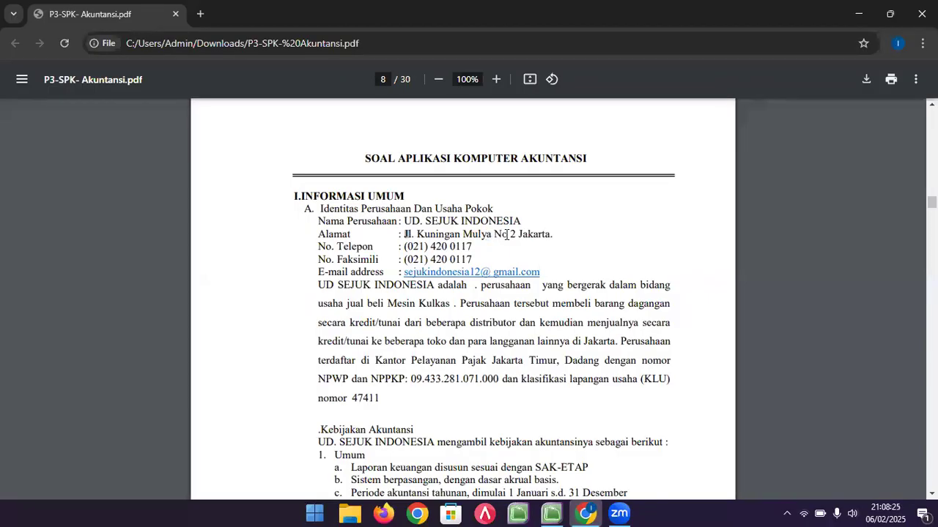
drag(507, 234, 555, 235)
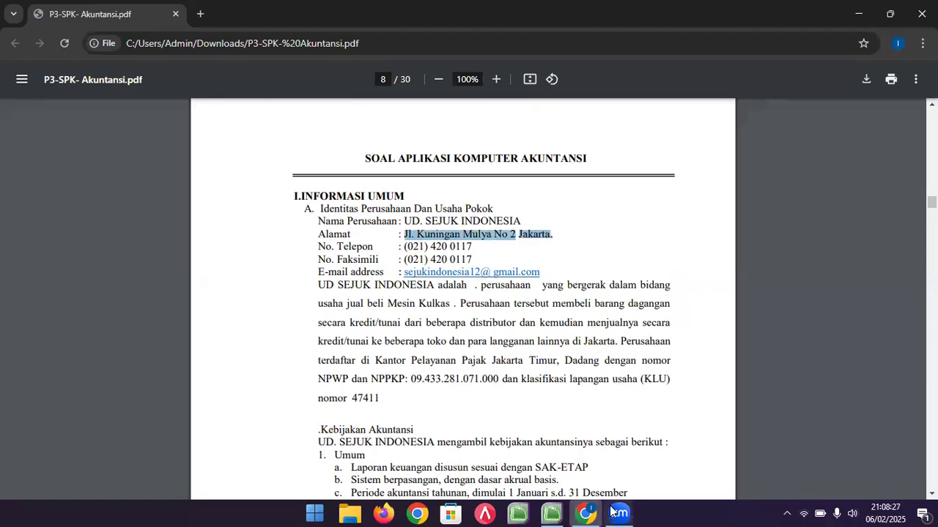
click(552, 512)
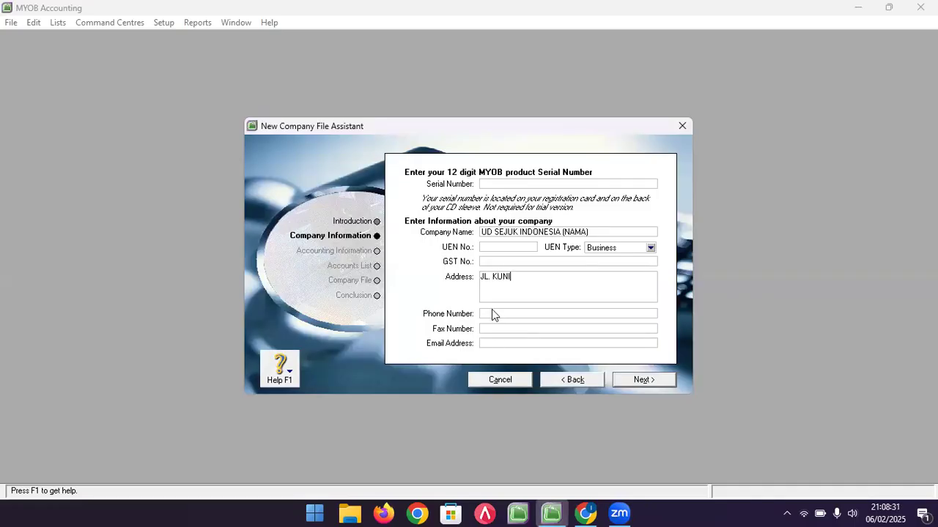
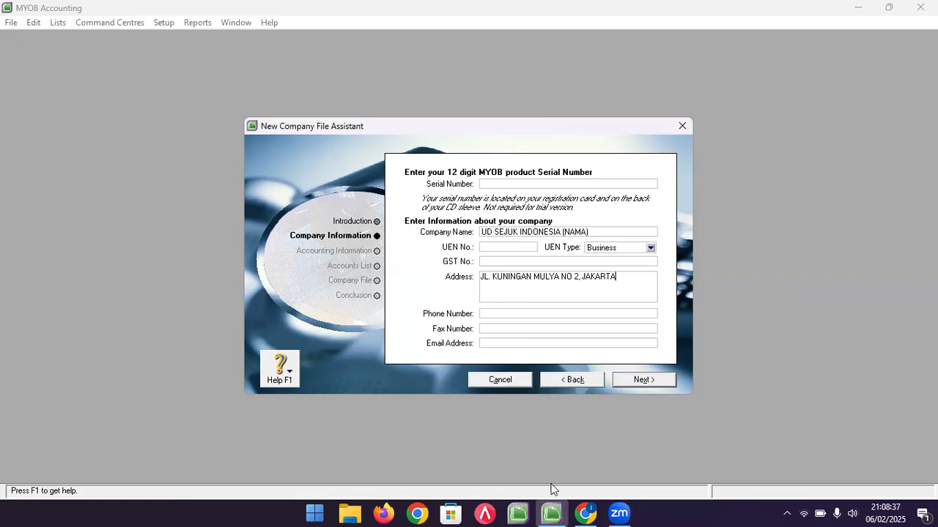
- Fill in the company's phone and fax numbers from the PDF
click(586, 513)
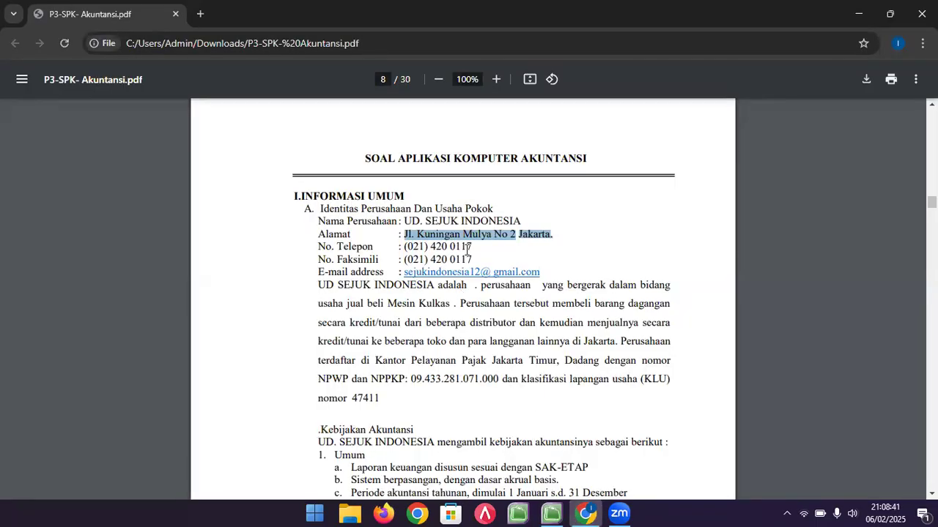
click(551, 513)
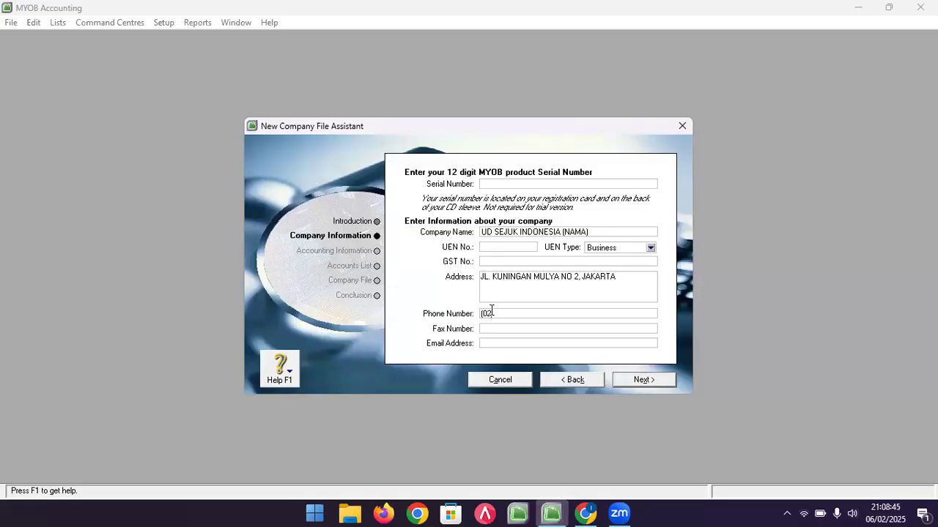
text(420 011)
click(495, 326)
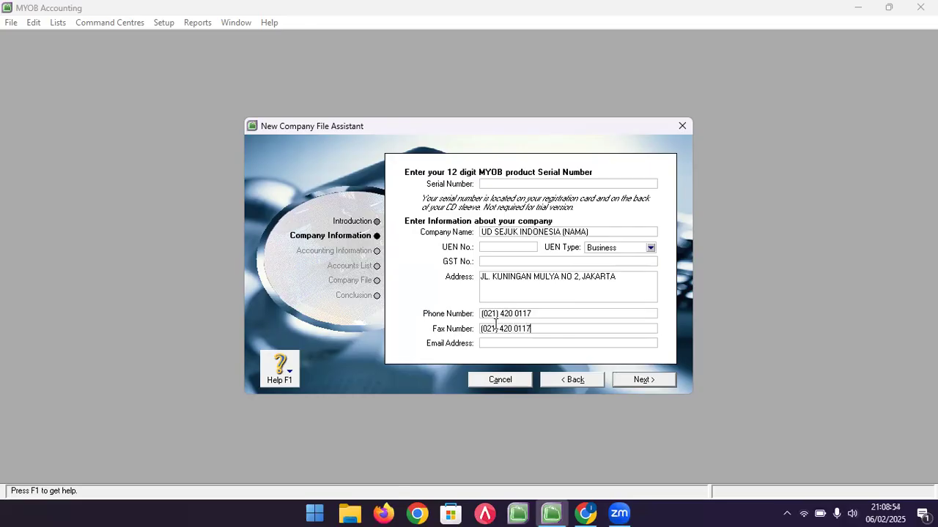
- Enter the company e-mail address from the PDF and continue to the accounting year step
click(583, 512)
mouse_move(551, 513)
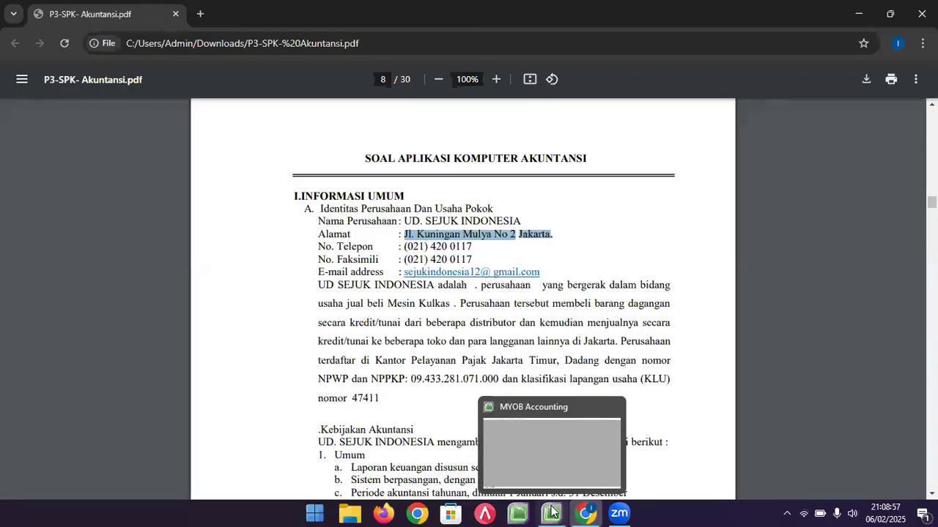
click(545, 465)
click(529, 343)
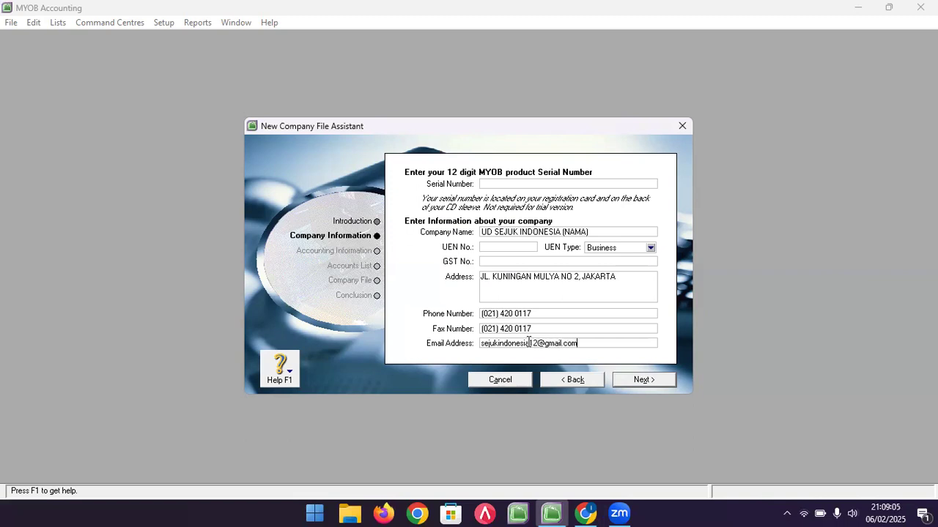
click(652, 379)
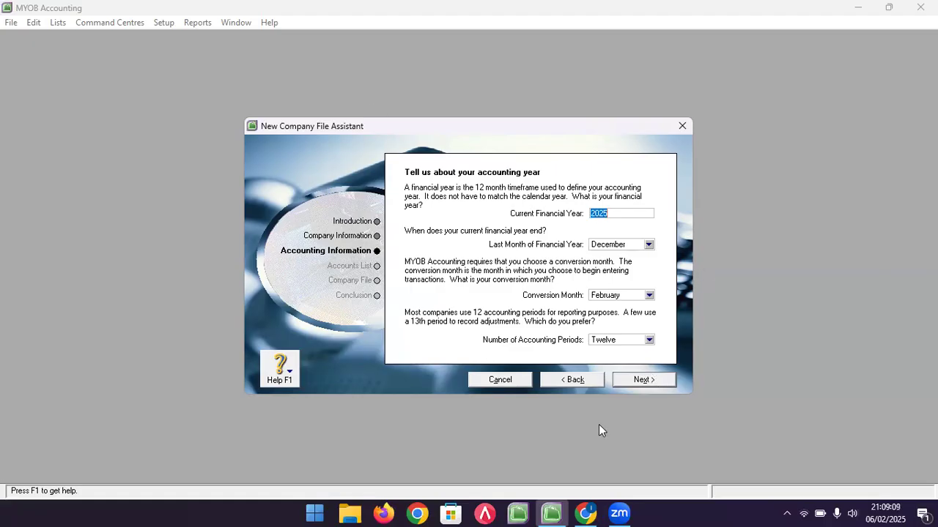
- Check the trial balance date in the PDF and set December as the conversion month
click(585, 513)
scroll(512, 268, down, 20)
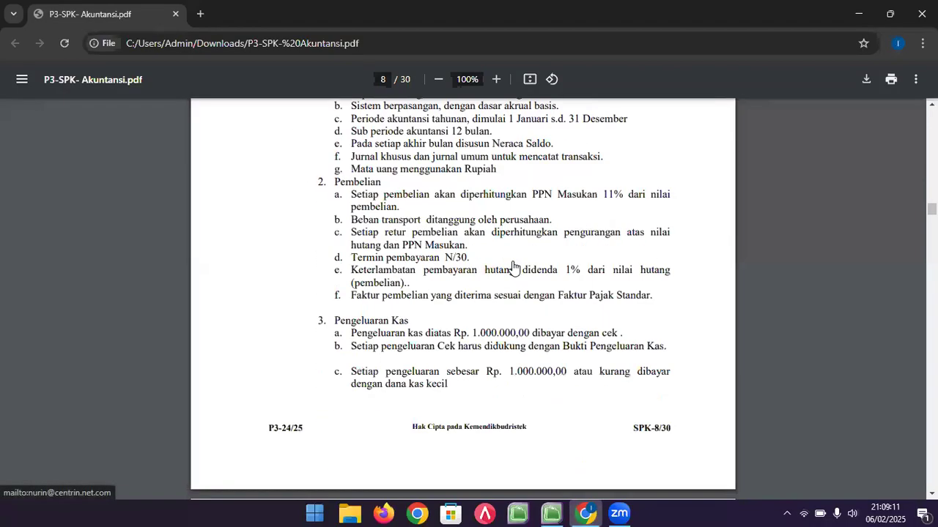
scroll(511, 267, down, 15)
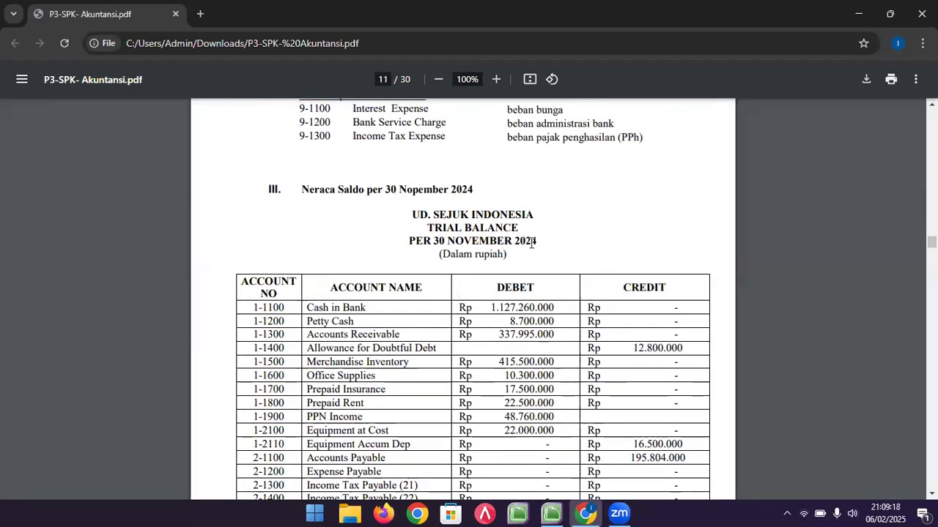
click(561, 510)
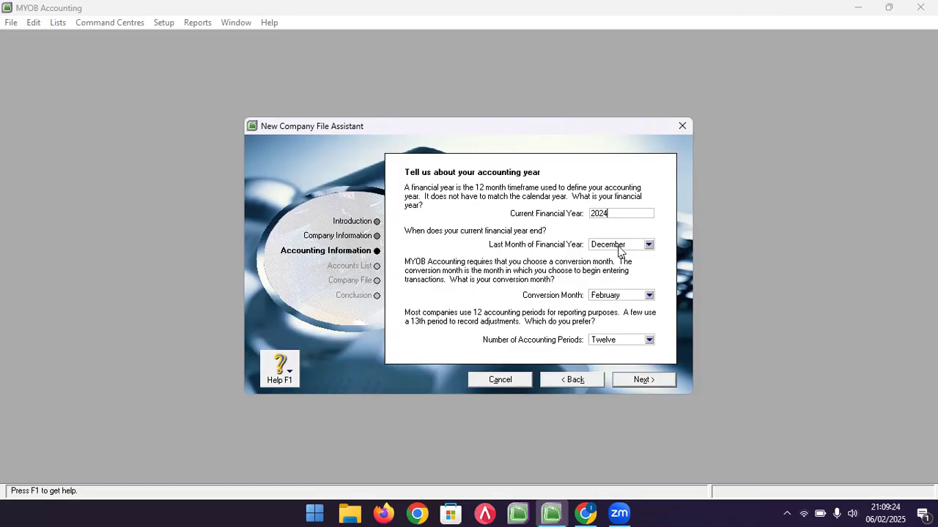
click(619, 296)
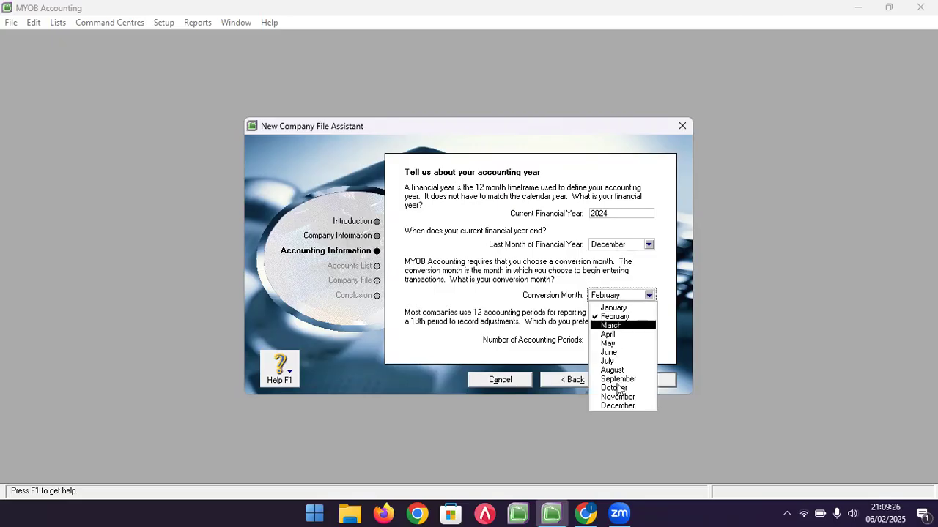
click(615, 406)
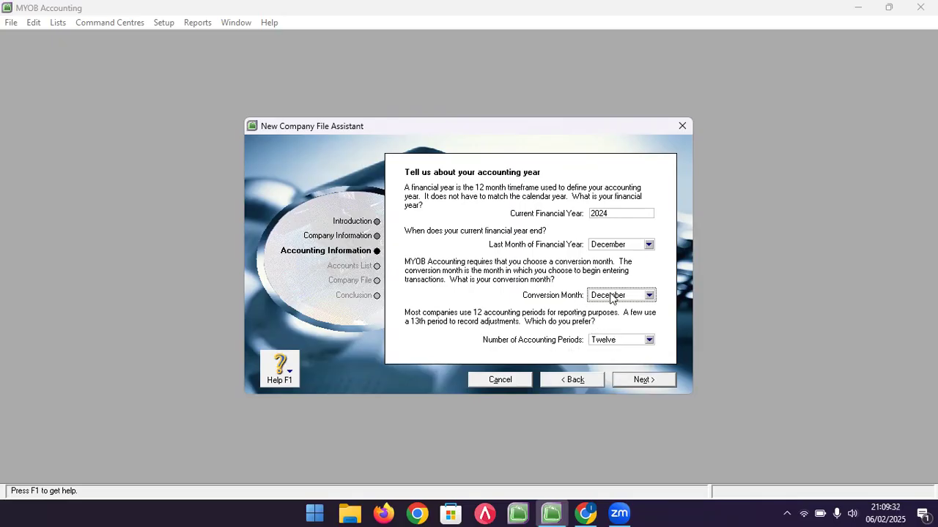
- Confirm the NOVEMBER trial balance date and proceed with financial year 2024
click(585, 513)
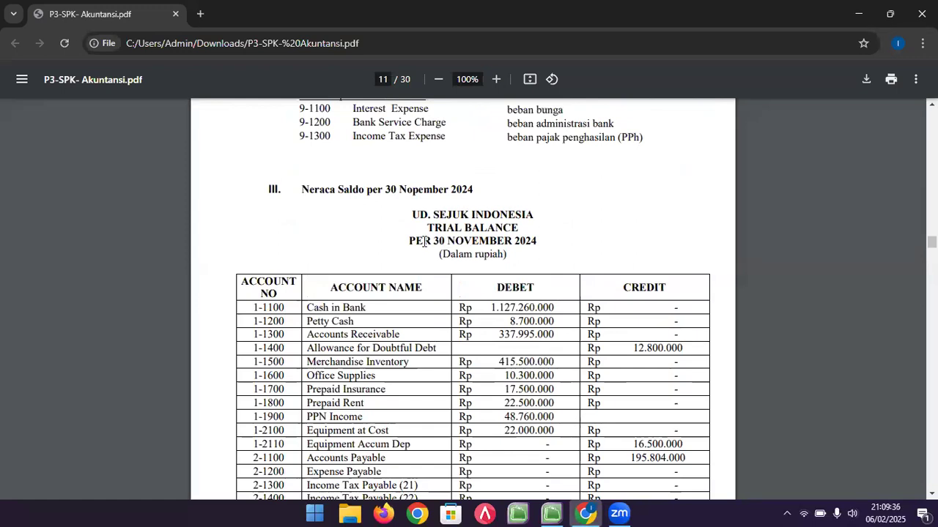
drag(444, 240, 510, 239)
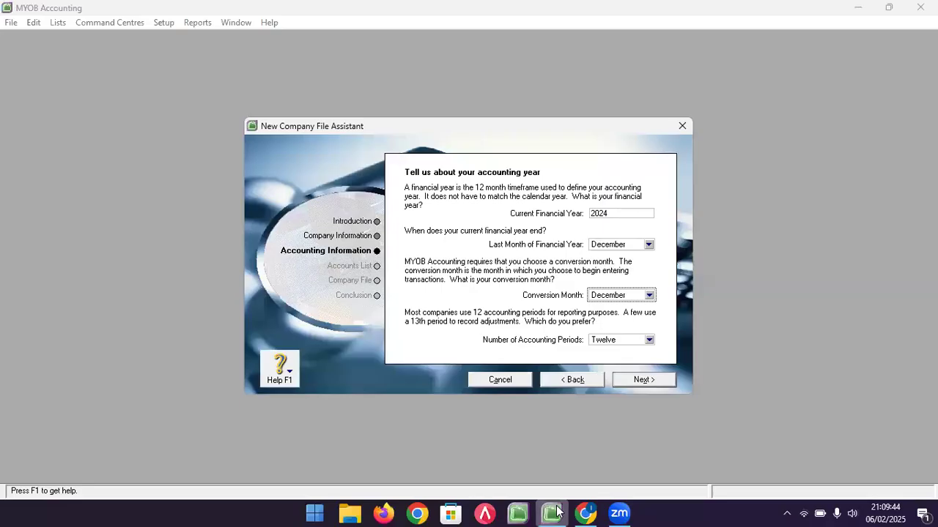
click(551, 513)
click(638, 381)
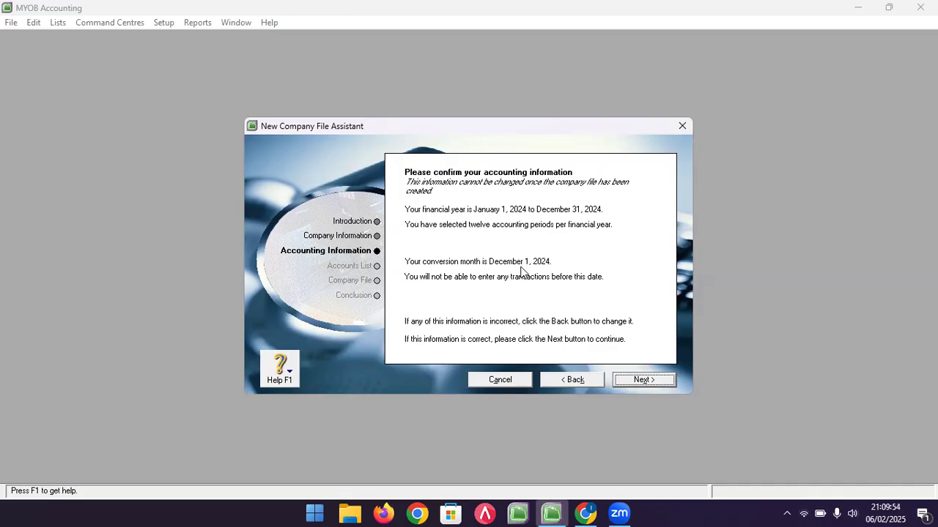
- Accept the accounting information and choose to build your own accounts list
click(639, 380)
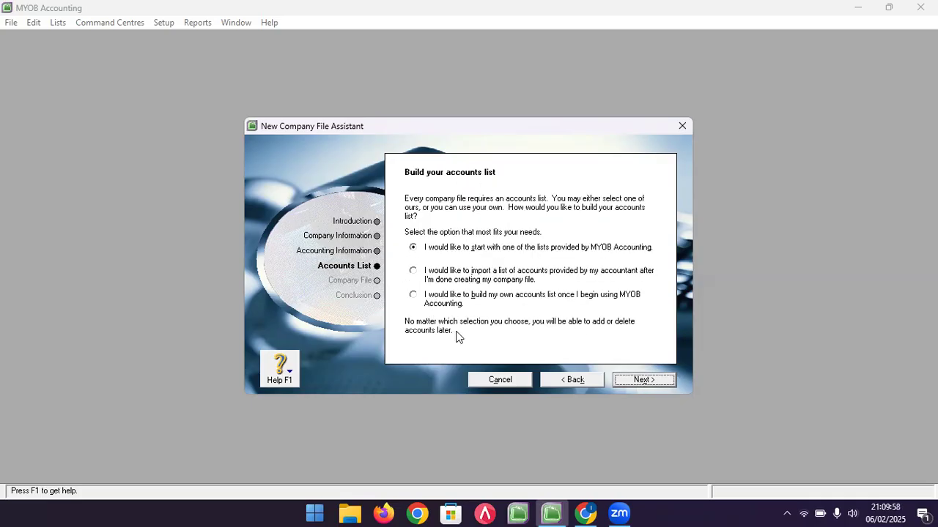
click(421, 299)
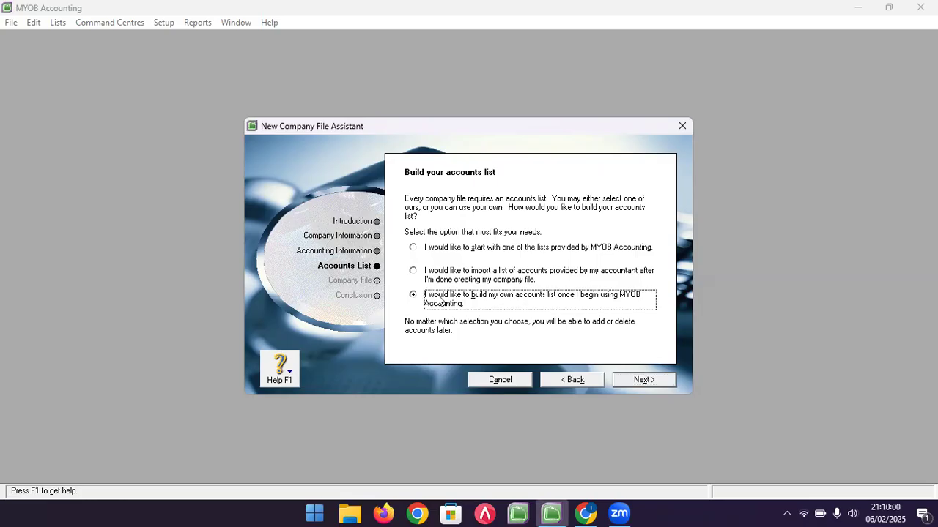
click(638, 380)
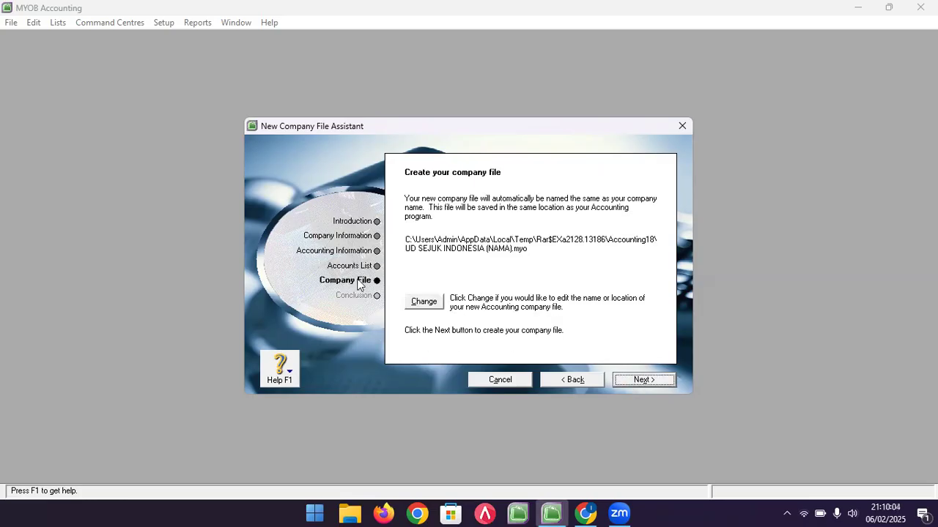
- Save the company file in the Documents folder and create it
click(432, 308)
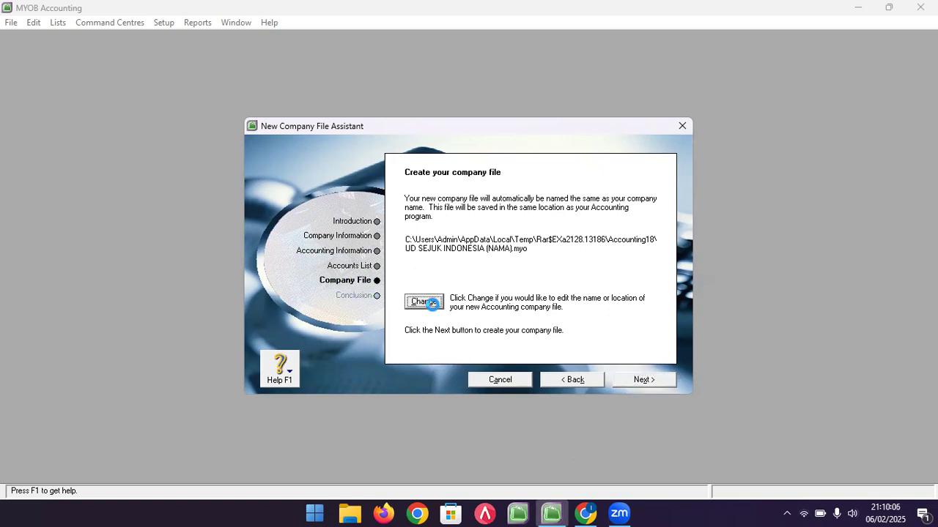
click(432, 306)
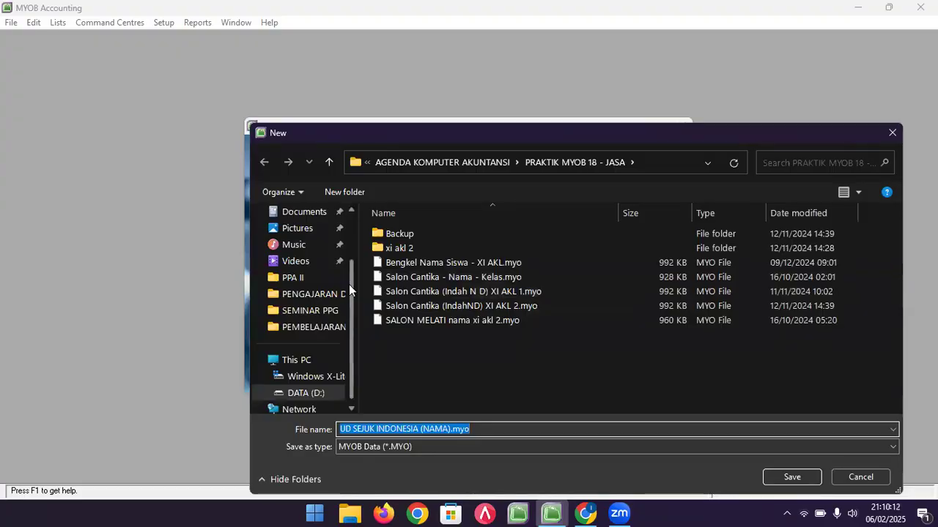
click(433, 162)
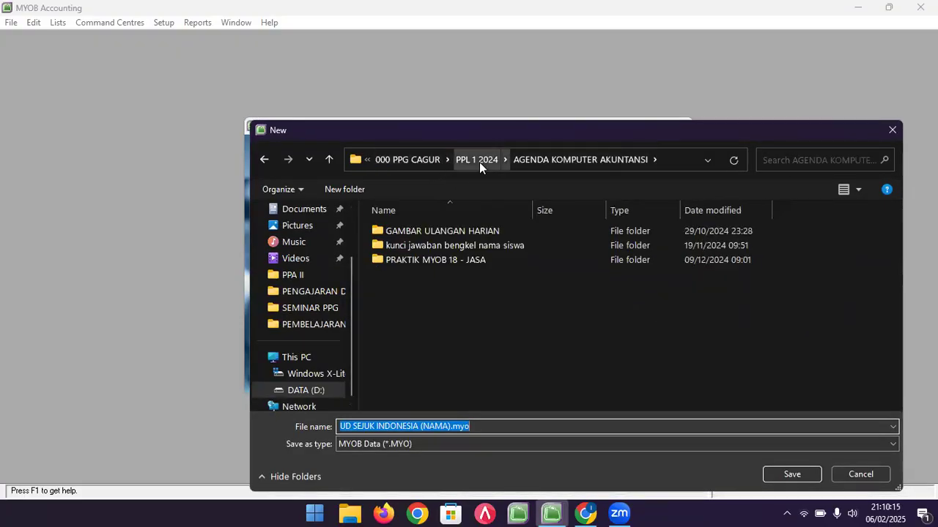
click(318, 258)
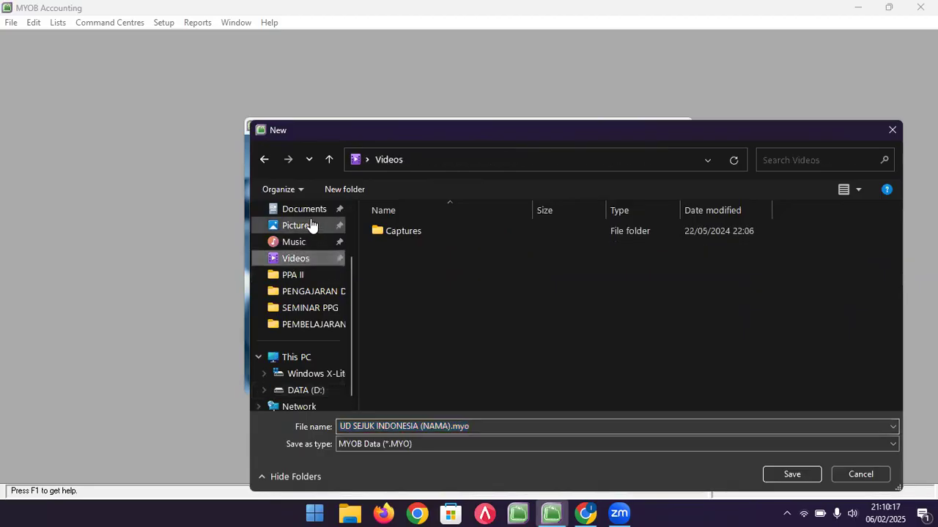
click(293, 210)
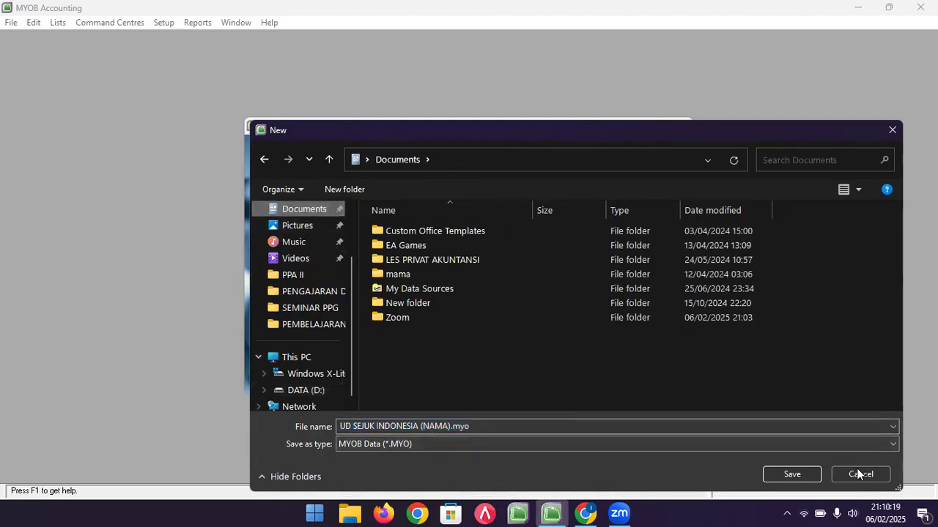
click(798, 474)
click(638, 380)
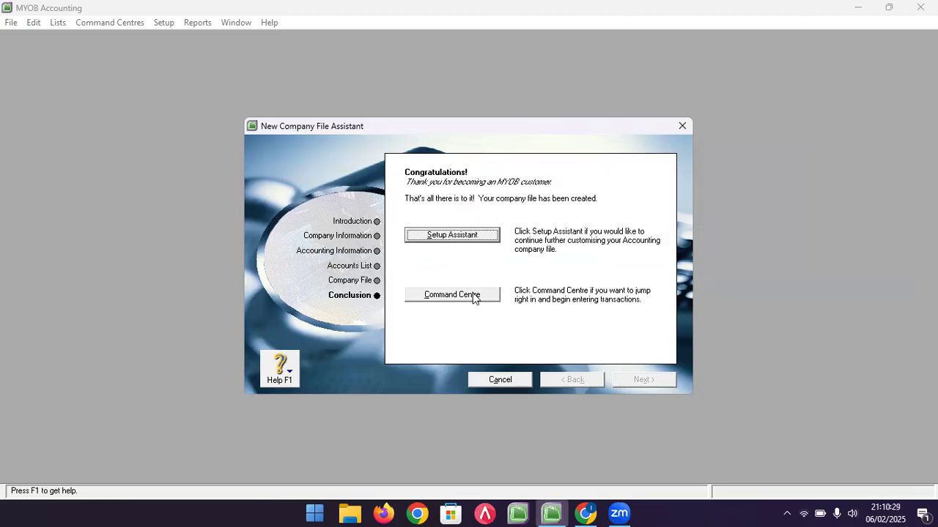
- Open the Setup Assistant and resize the MYOB window onto the right half of the screen
click(473, 242)
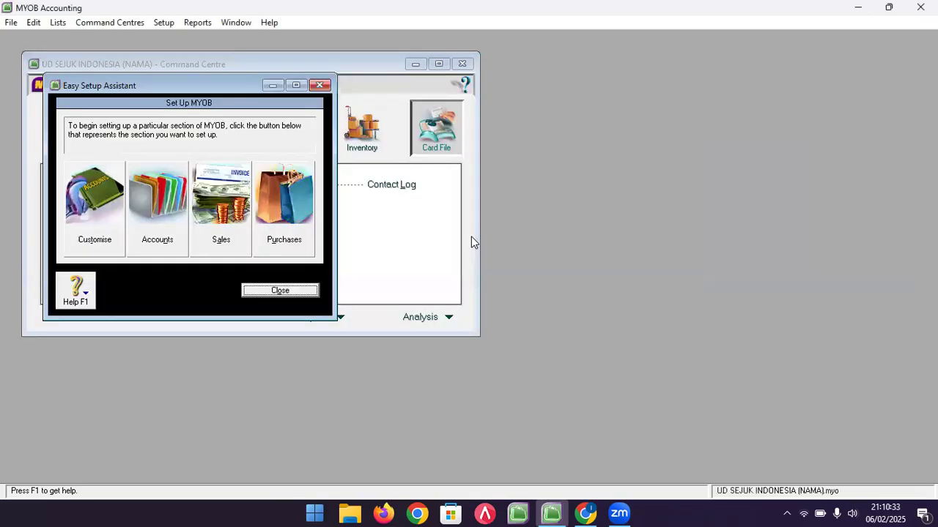
click(888, 8)
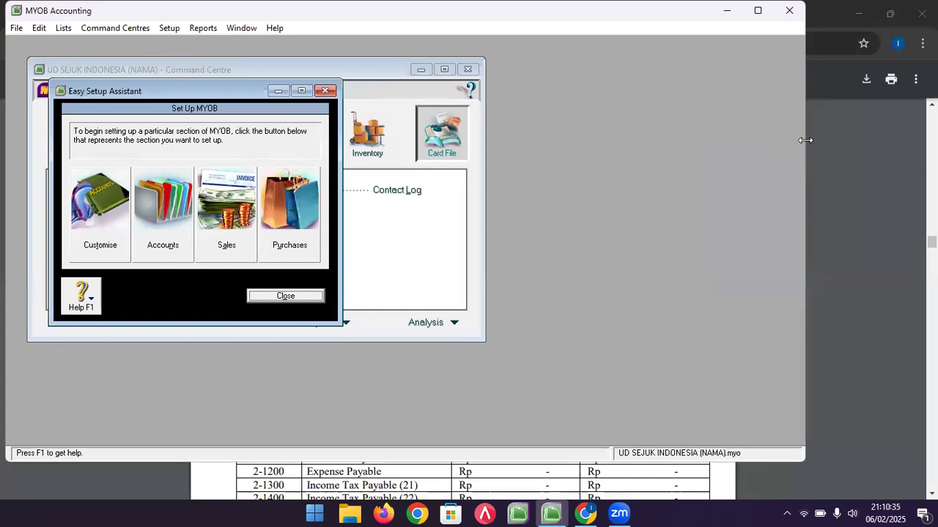
drag(805, 139, 467, 140)
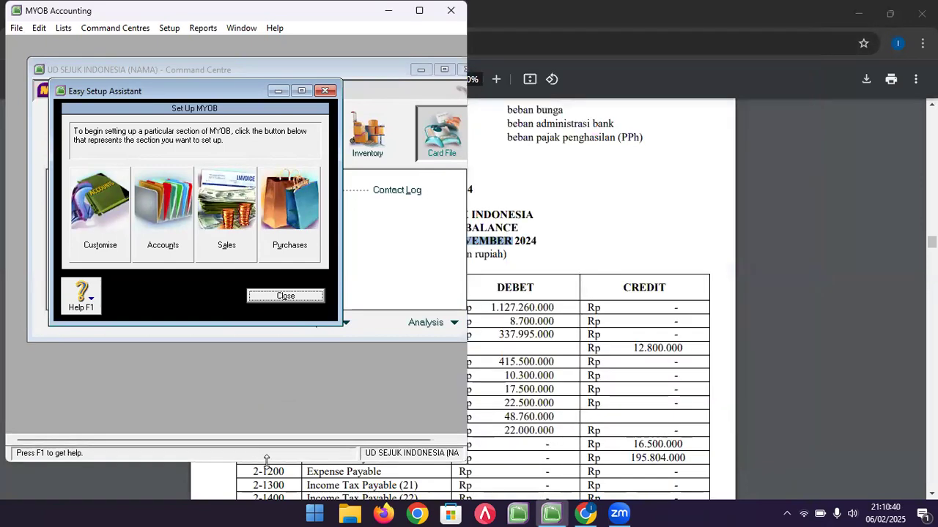
drag(267, 460, 267, 499)
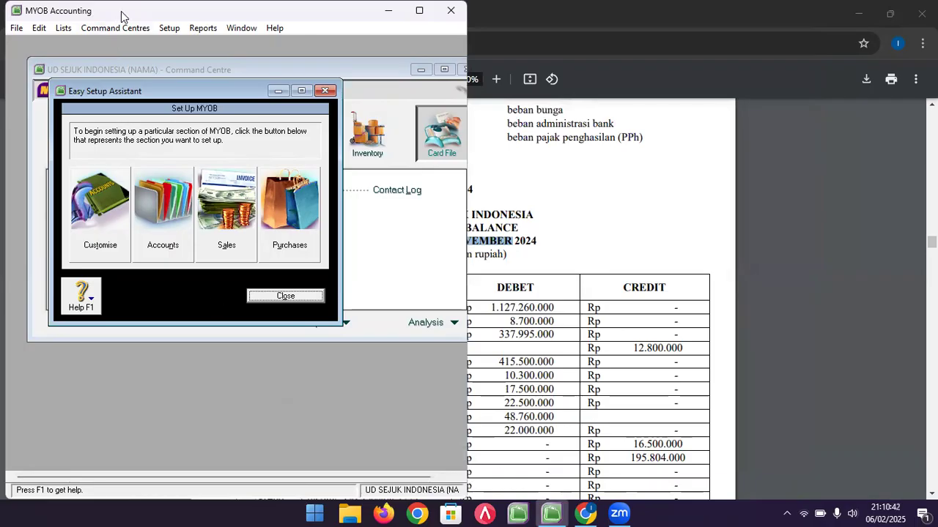
drag(122, 16, 936, 16)
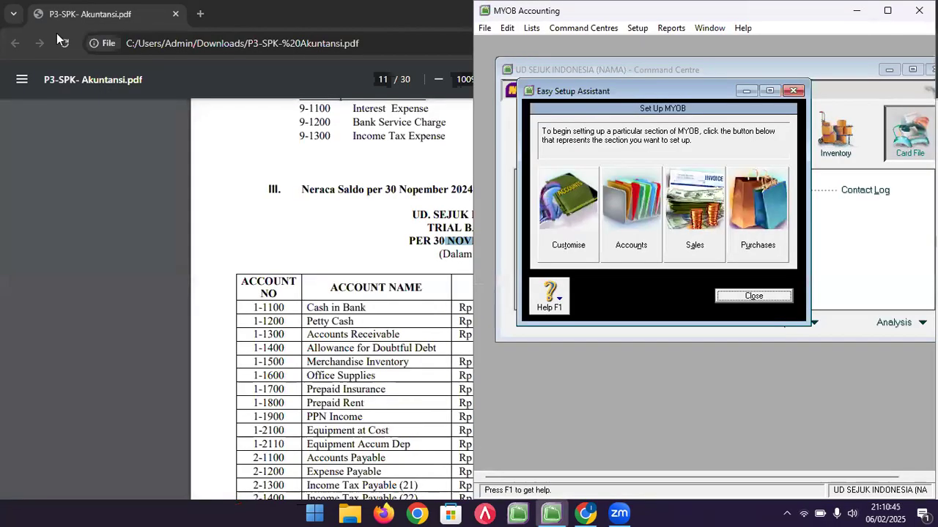
- Snap the PDF viewer to the left half, zoomed to 80%, beside MYOB
click(107, 18)
click(889, 13)
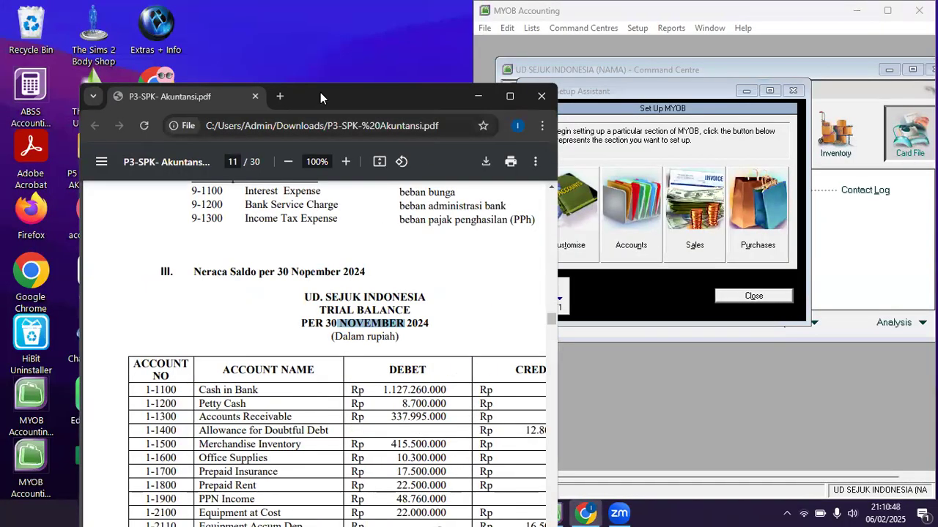
key(super+Left)
click(195, 86)
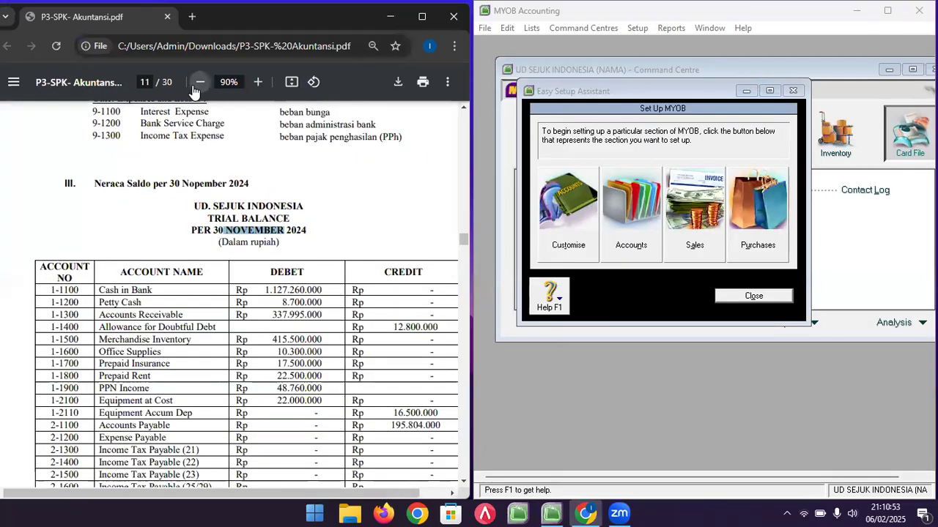
click(195, 86)
click(732, 370)
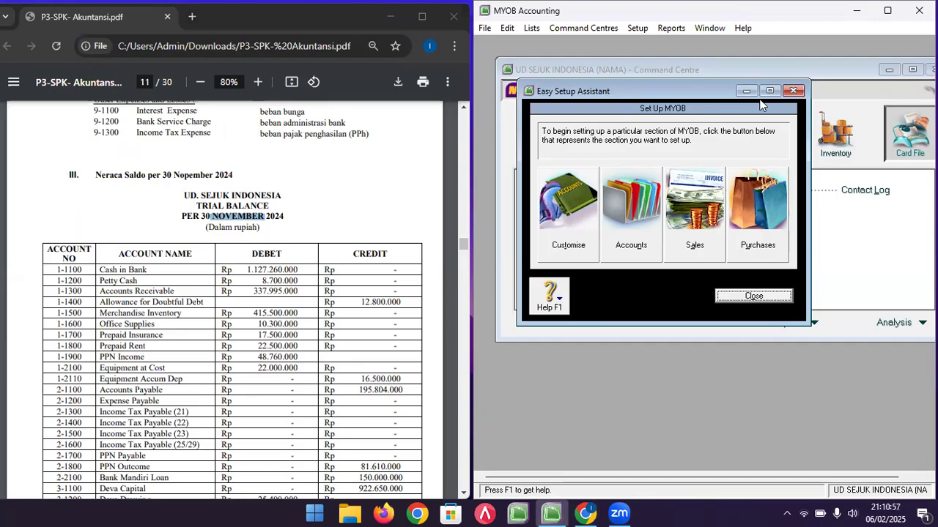
click(191, 24)
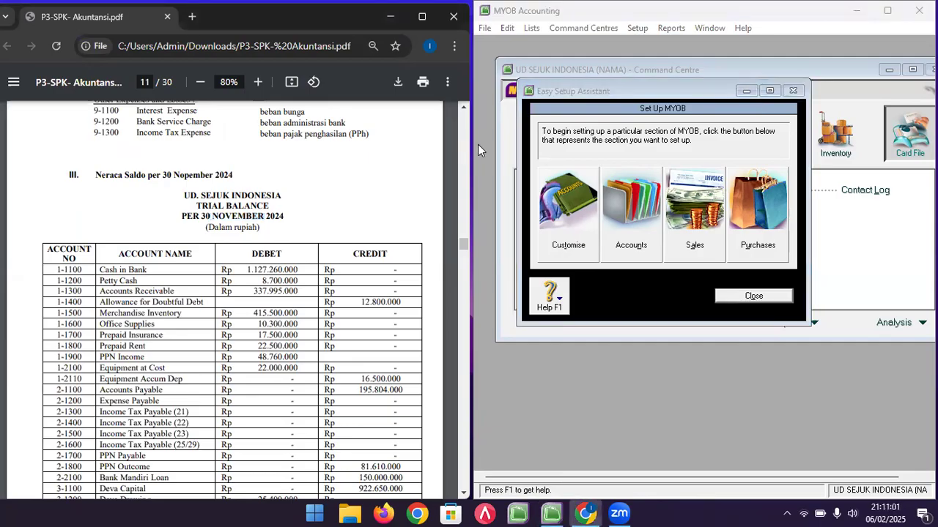
drag(473, 147, 469, 148)
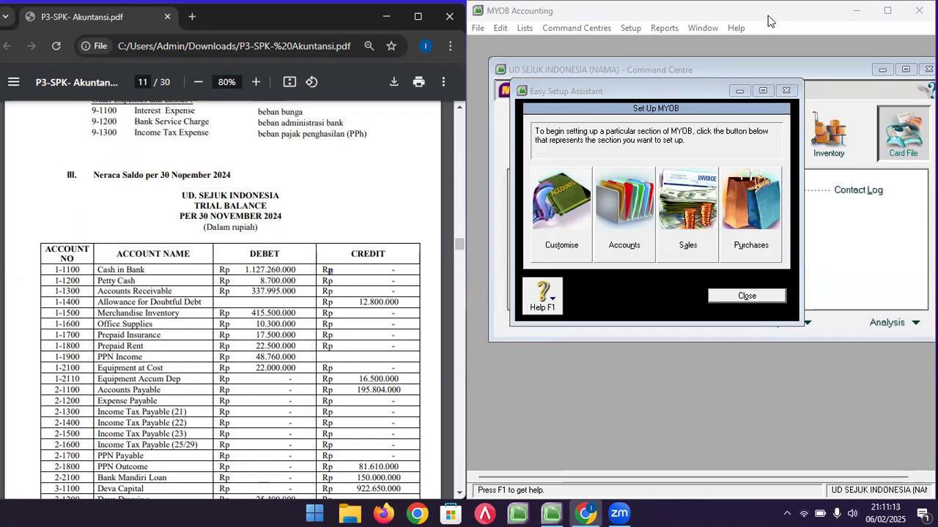
click(691, 107)
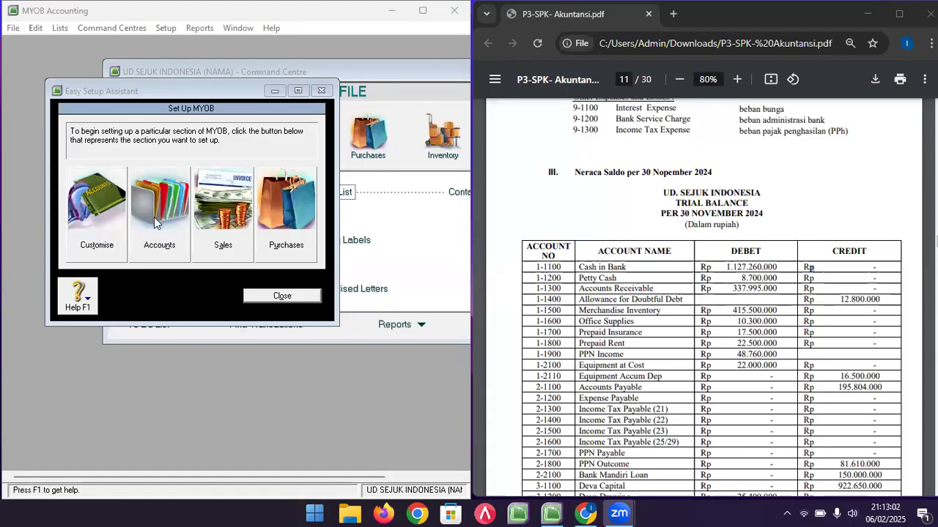
- Bring the PDF's page 9 DAFTAR AKUN chart of accounts into view
click(608, 213)
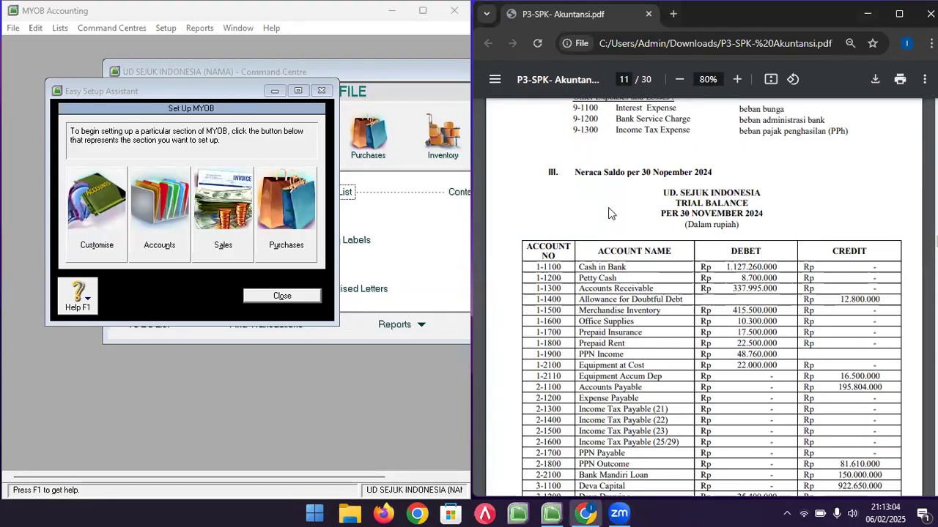
scroll(608, 213, down, 1)
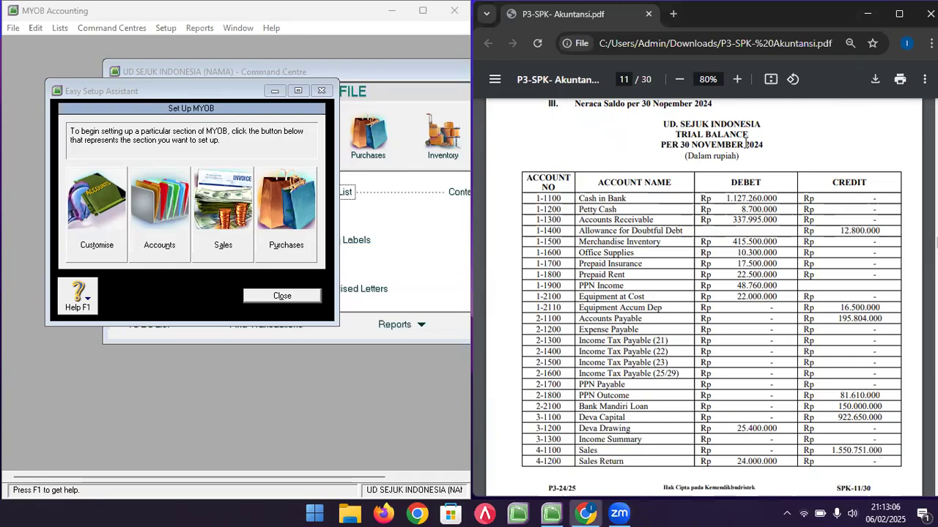
scroll(640, 208, up, 10)
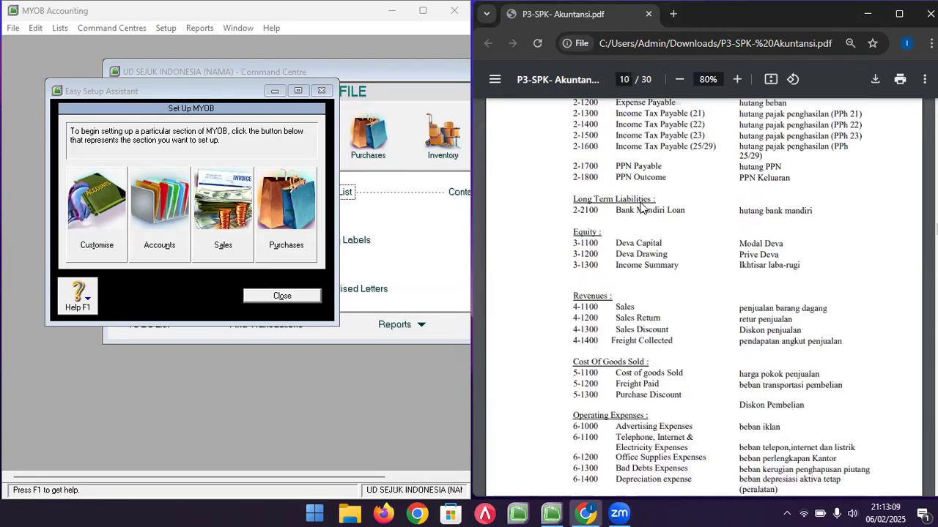
scroll(640, 209, up, 4)
- Open the Accounts setup's Accounts List and look through the default asset and liability accounts
click(154, 239)
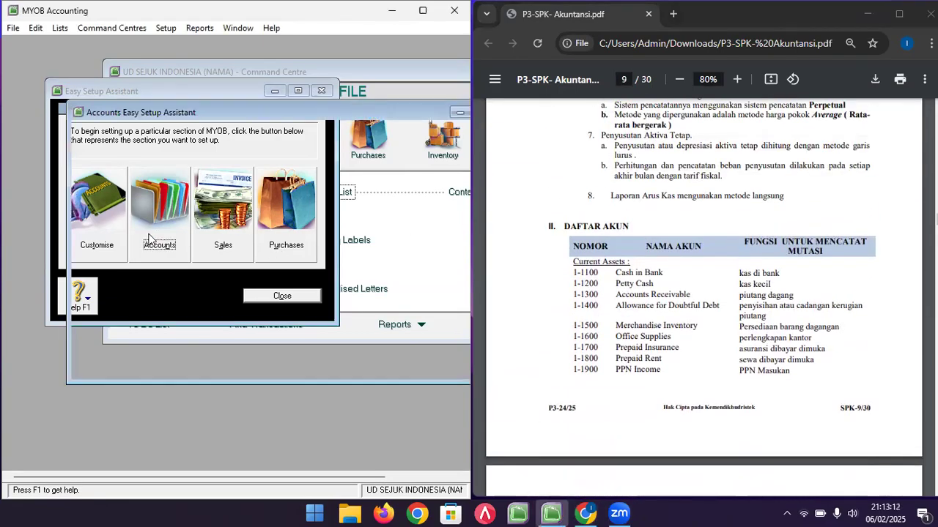
drag(230, 111, 217, 76)
click(414, 327)
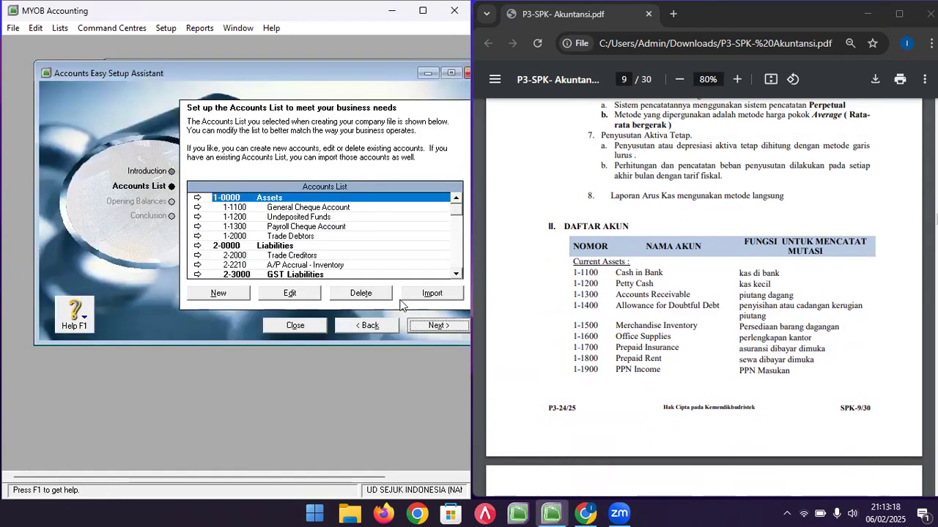
click(321, 229)
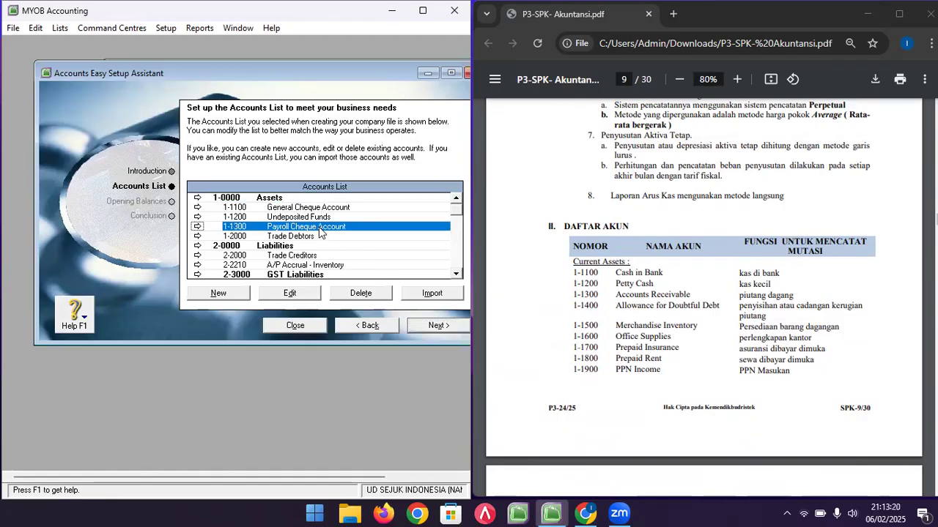
click(313, 237)
click(323, 257)
click(326, 265)
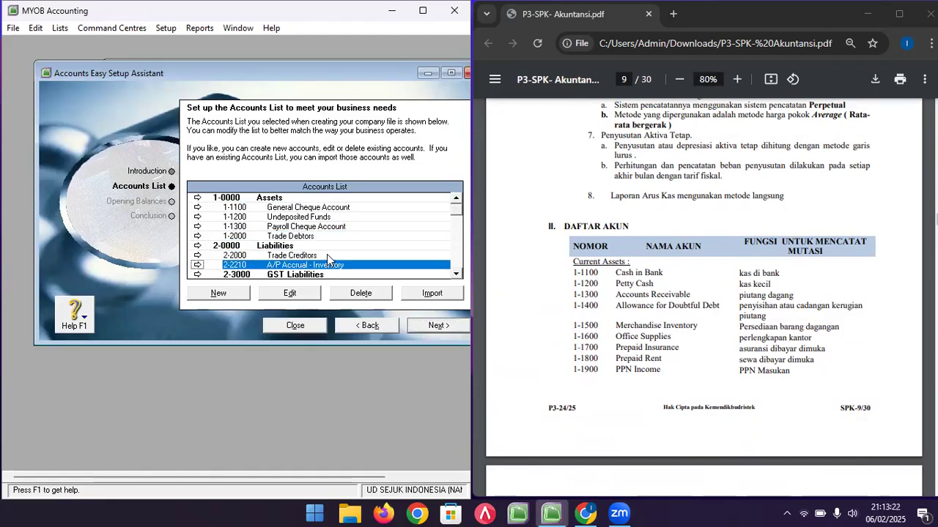
- Browse the default expense accounts from 6-5200 Employment Expenses up to 6-1000 Bank Charges
scroll(327, 254, down, 2)
scroll(327, 257, down, 6)
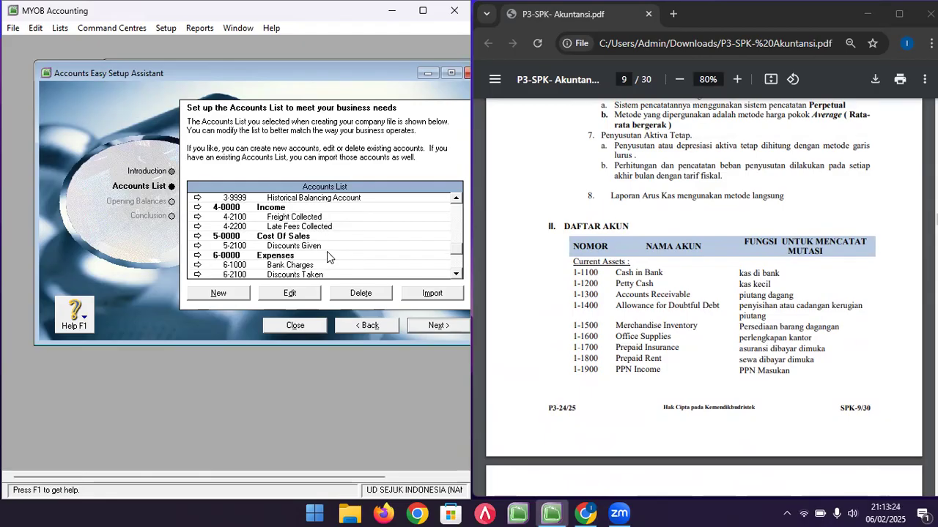
click(304, 254)
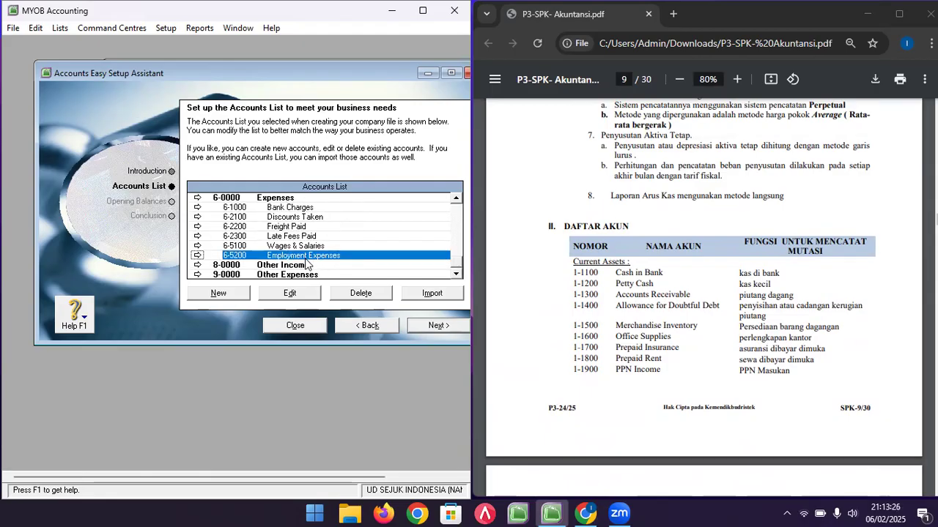
click(304, 247)
click(302, 236)
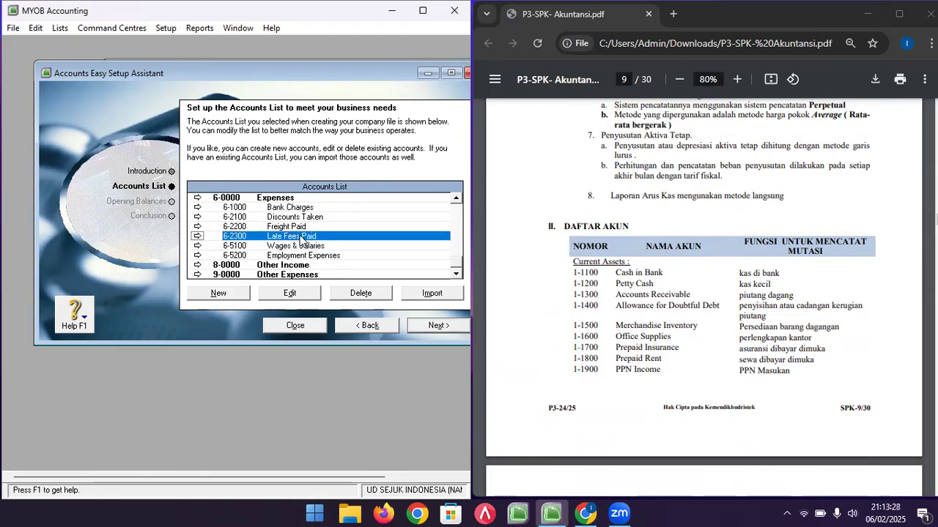
click(299, 228)
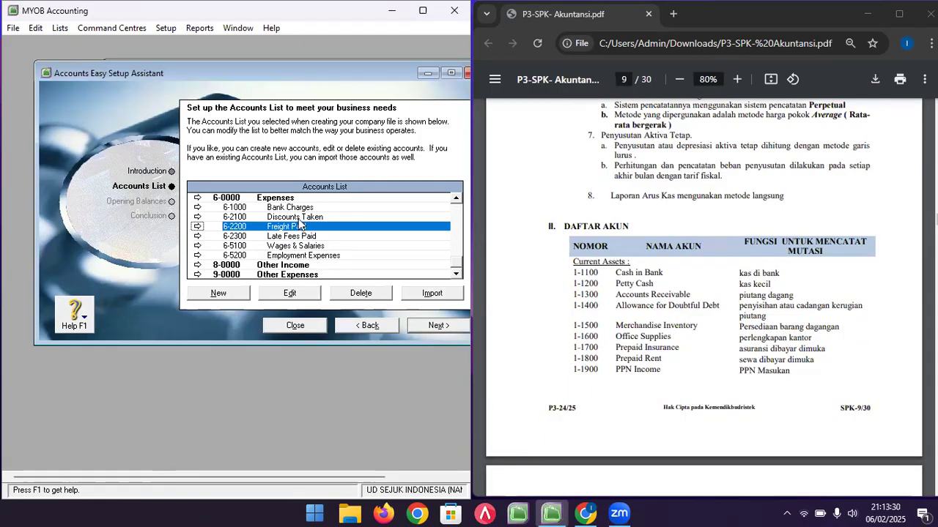
click(299, 217)
click(298, 209)
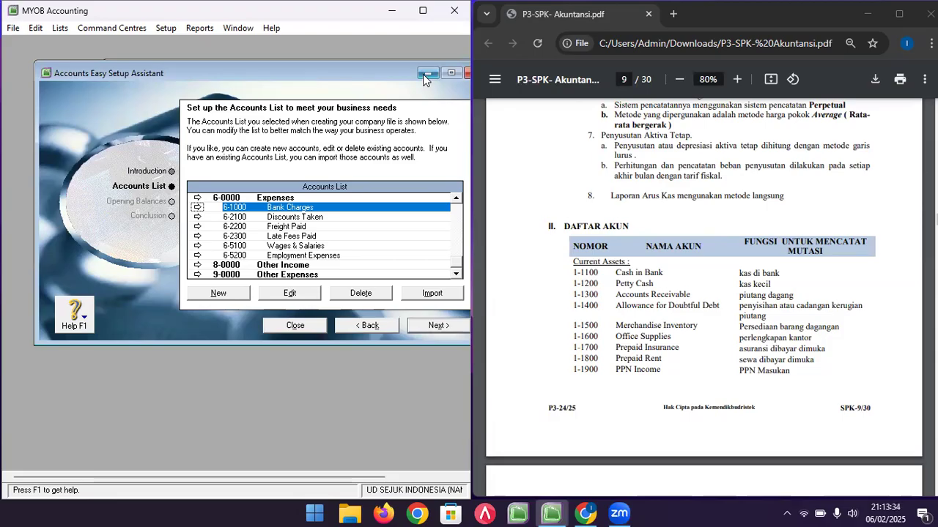
drag(377, 76, 384, 94)
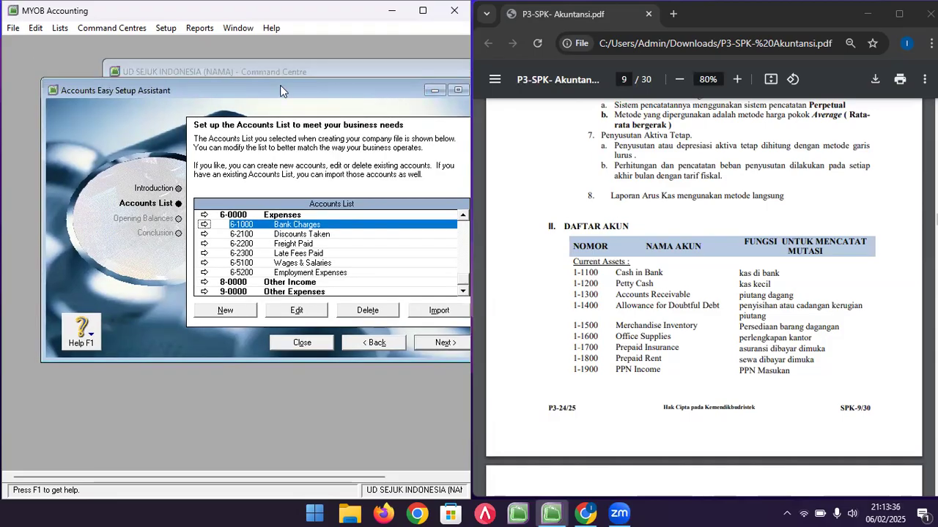
click(167, 30)
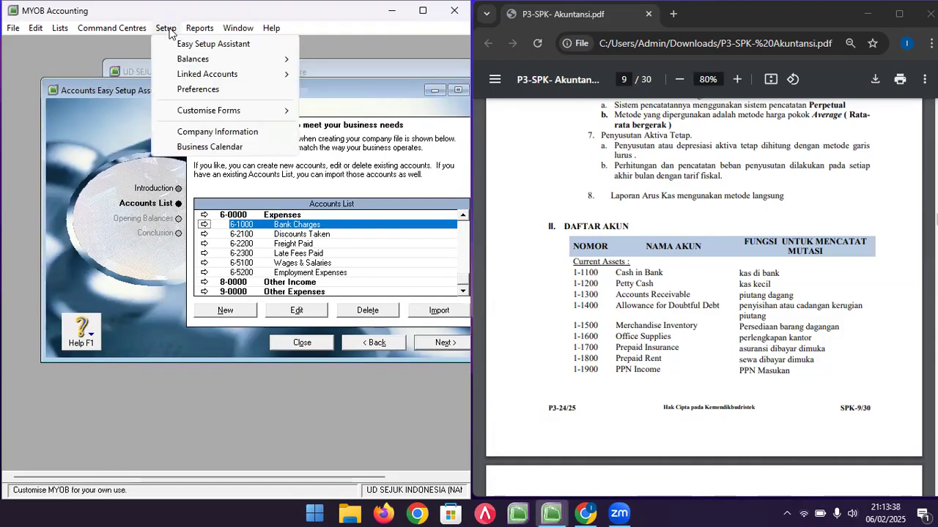
- Turn off freight, early-payment discounts and late-payment charges in the sales linked accounts
mouse_move(240, 76)
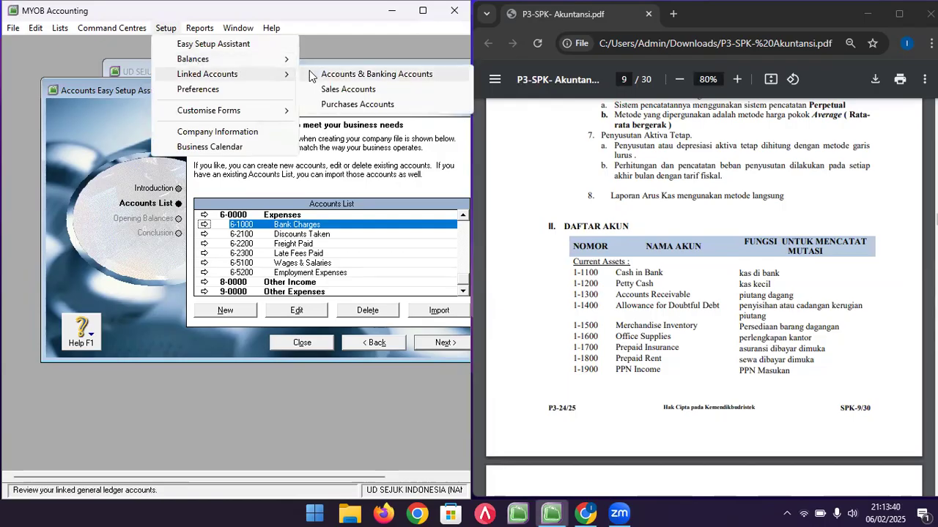
click(339, 91)
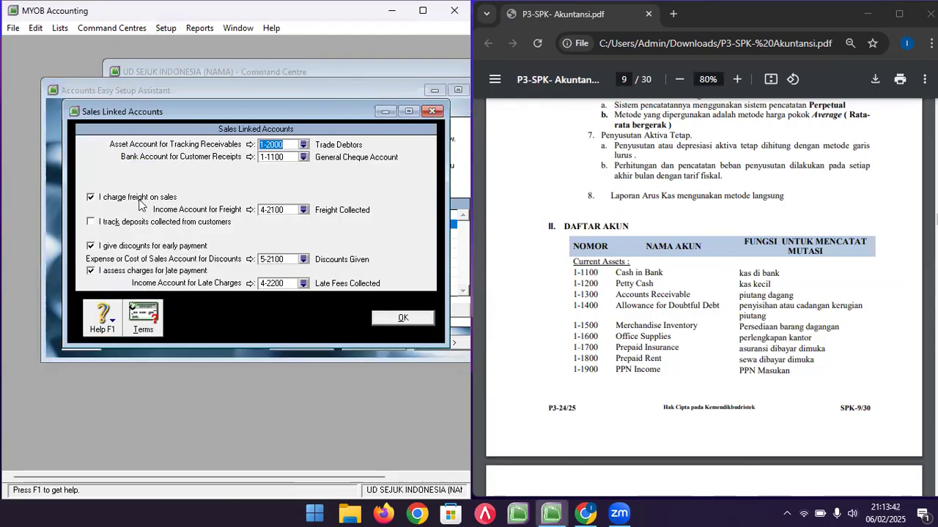
click(91, 198)
click(91, 246)
click(91, 271)
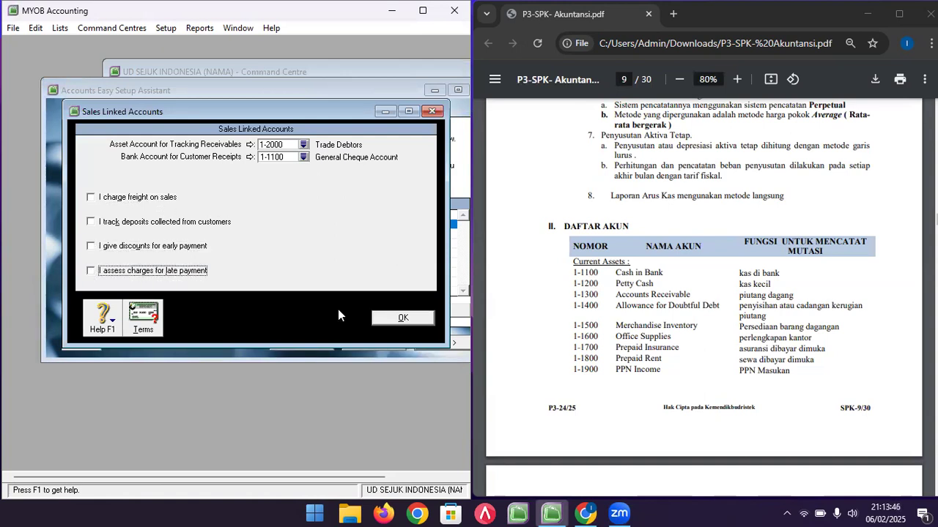
click(376, 320)
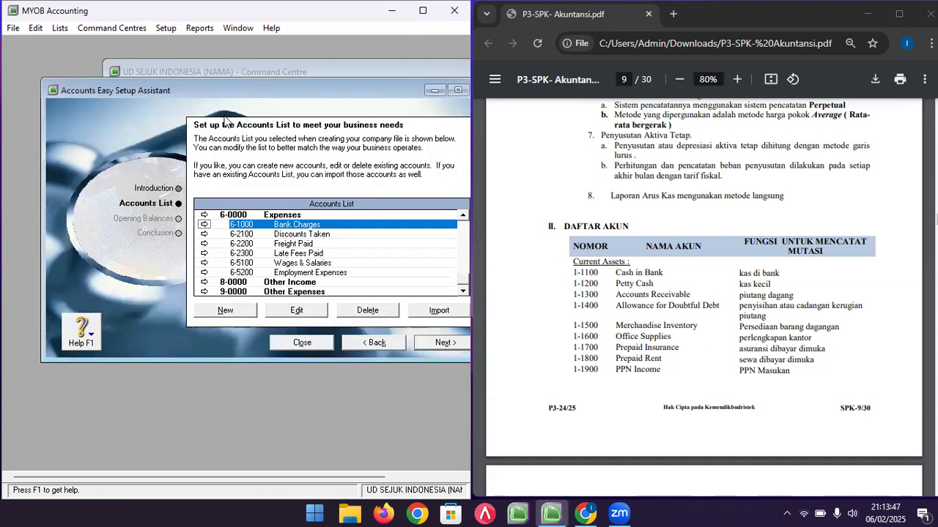
- Turn off unbilled receipts, freight, early-payment discounts and late charges in the purchases linked accounts
click(168, 31)
mouse_move(239, 74)
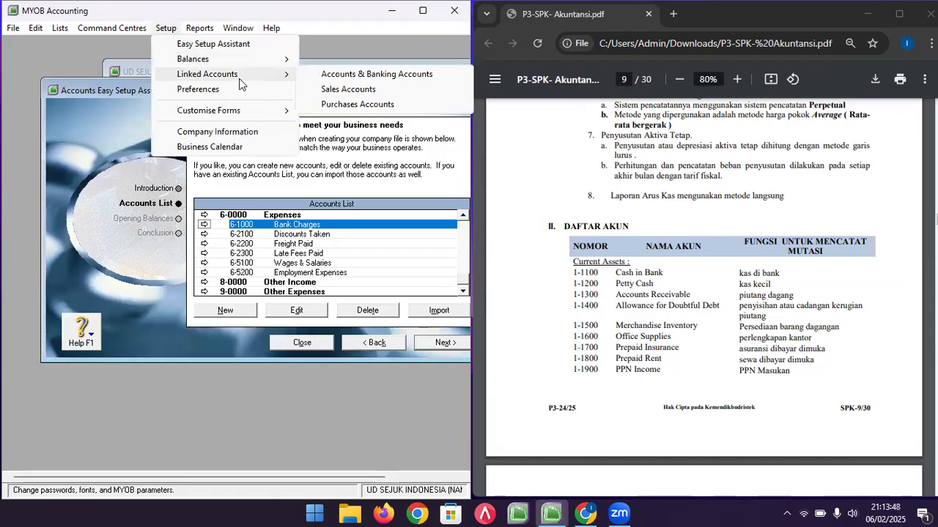
click(355, 105)
click(90, 174)
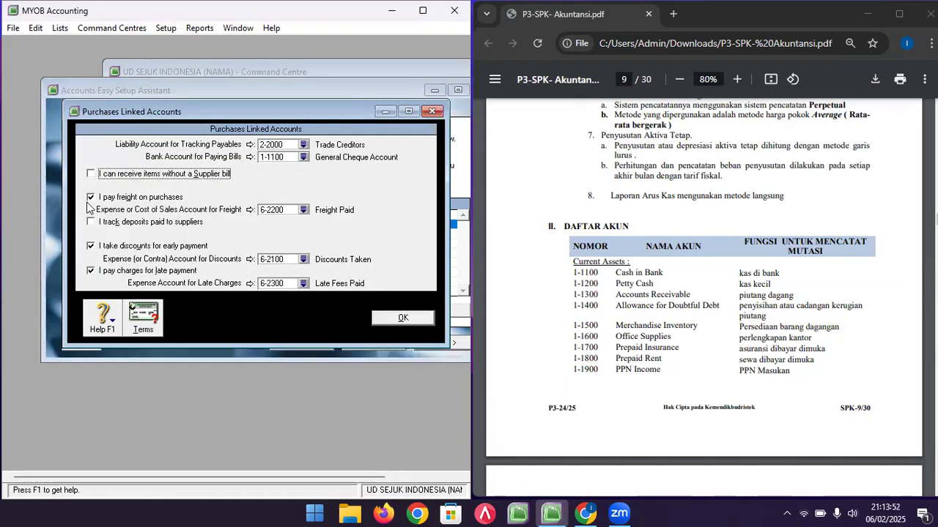
click(91, 197)
click(90, 247)
click(90, 270)
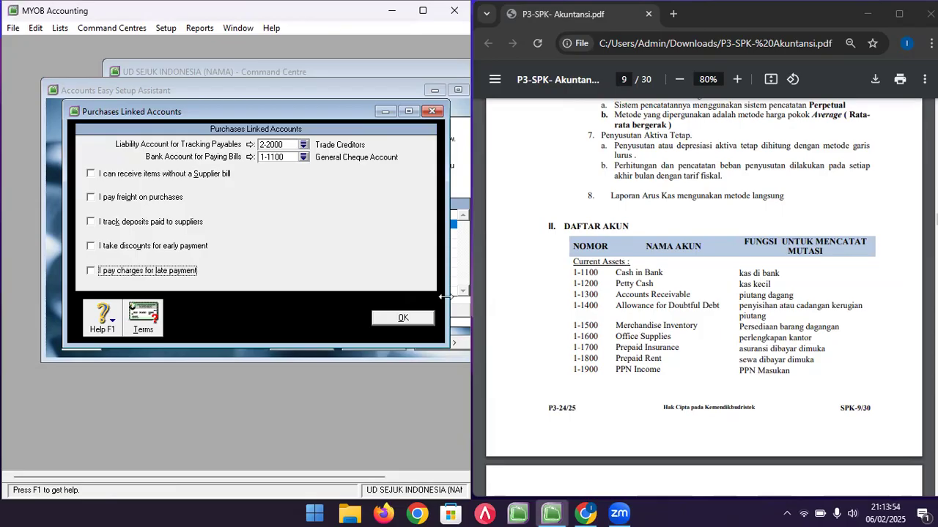
click(427, 320)
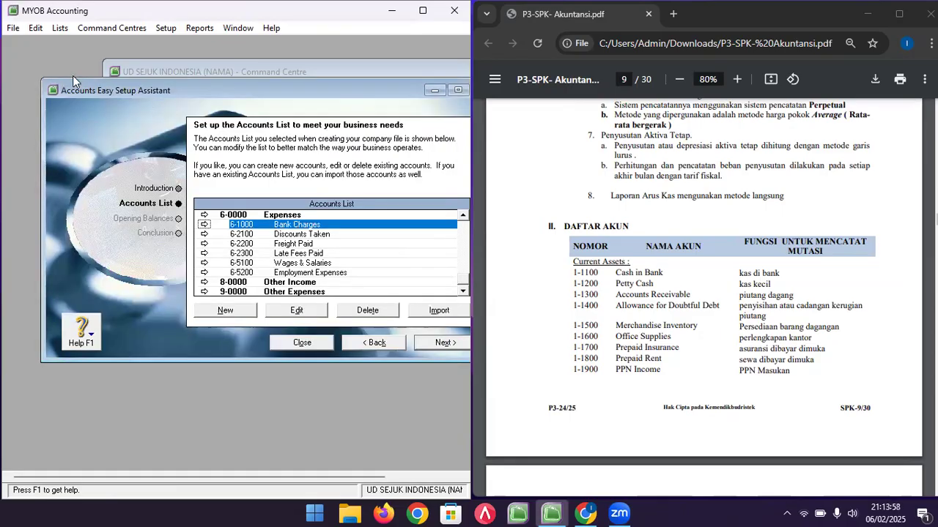
- Open Lists > Tax Codes and browse the codes, selecting N-T Non-Taxable
click(60, 28)
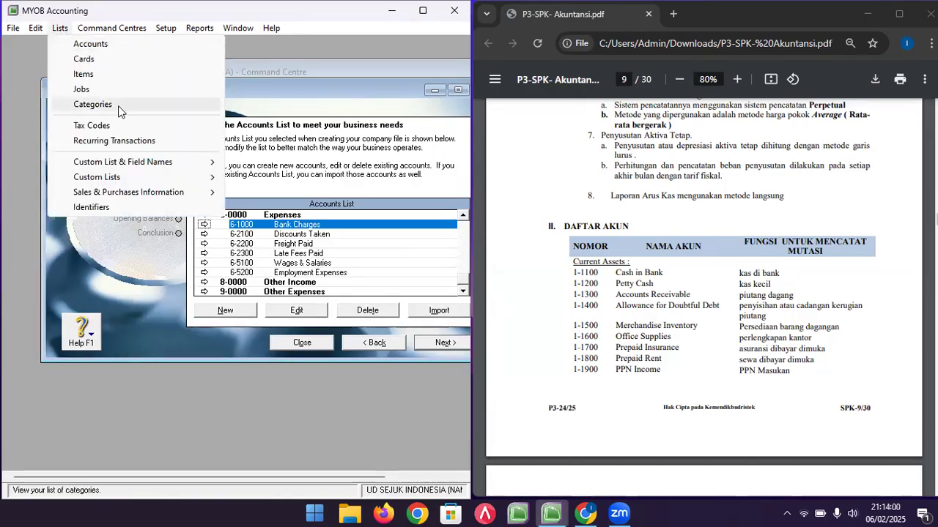
click(125, 125)
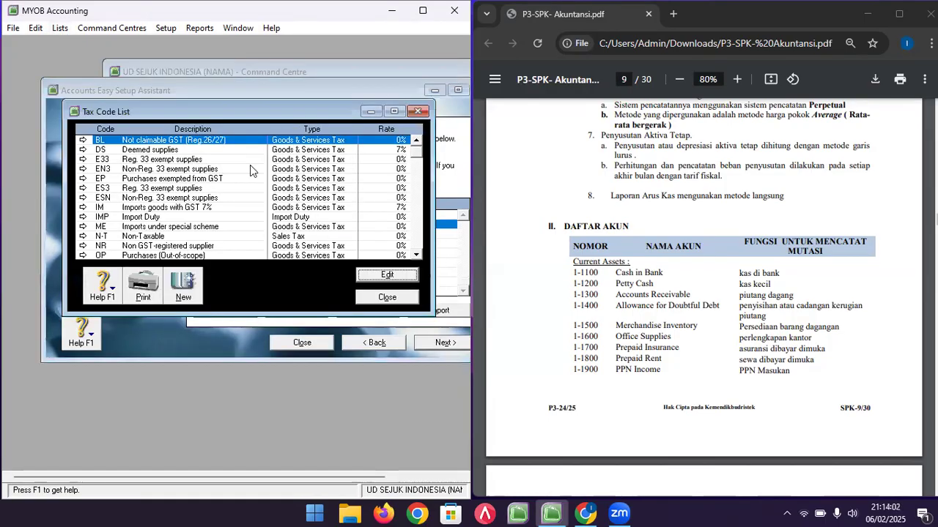
scroll(187, 185, down, 2)
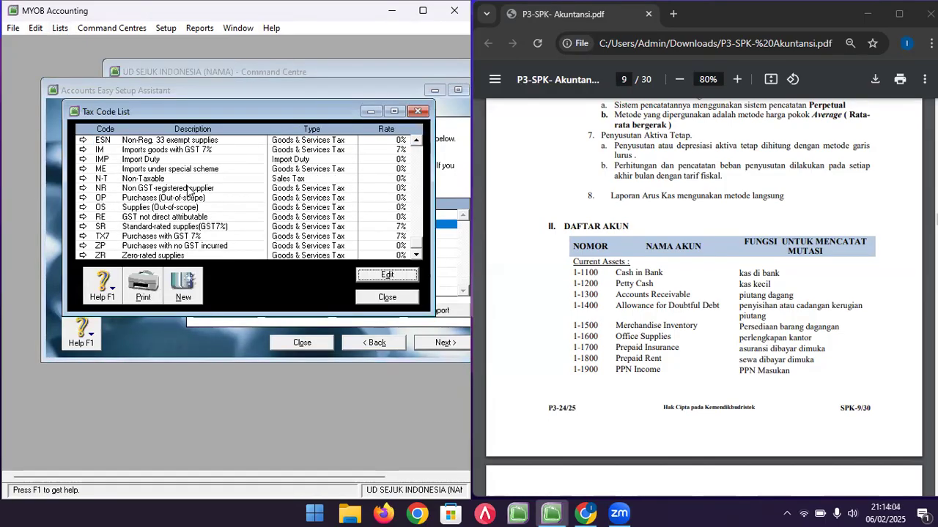
scroll(180, 236, up, 2)
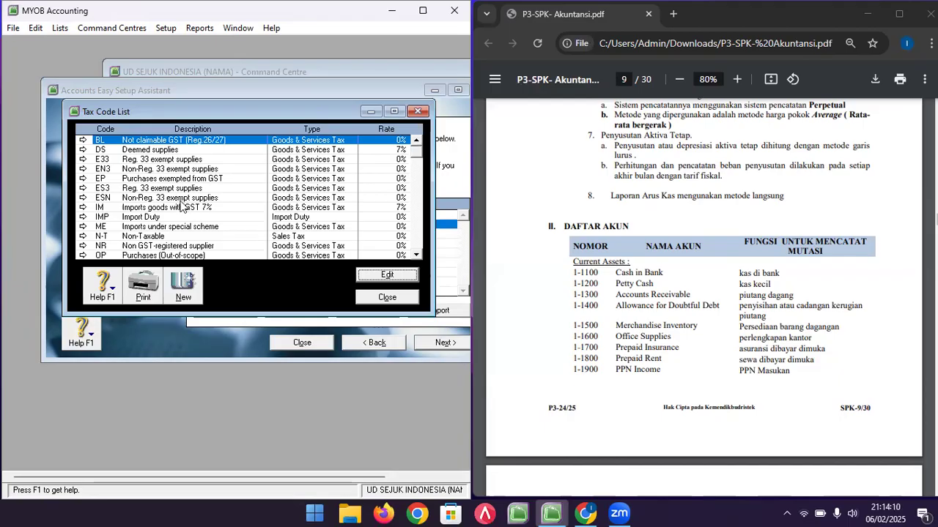
scroll(182, 206, down, 2)
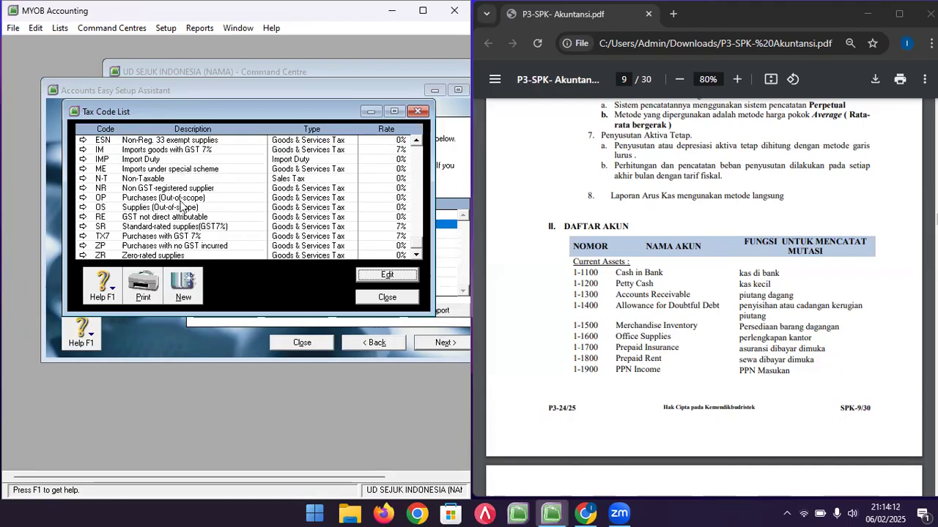
click(143, 181)
scroll(161, 213, up, 2)
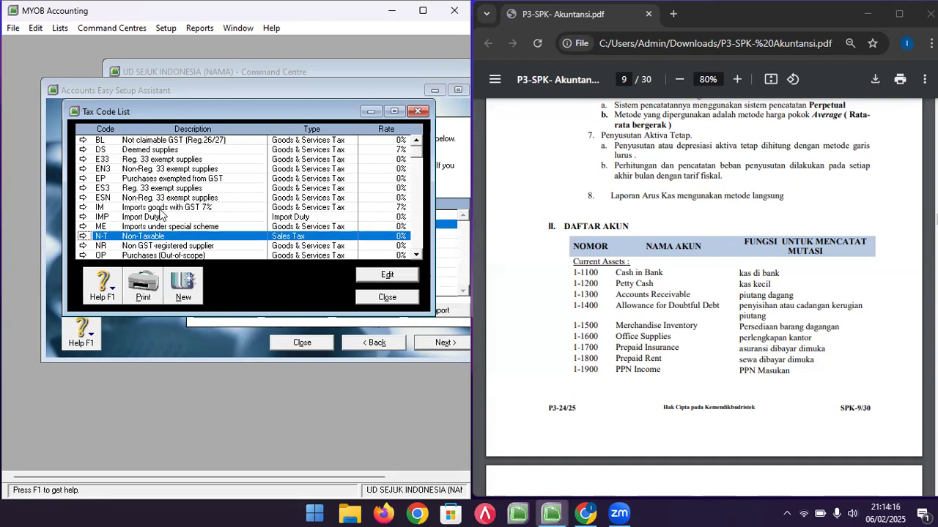
- Delete tax codes BL, DS, E33, EN3, EP, ES3, ESN, IM, IMP, ME, NR, OP, OS and RE
click(174, 142)
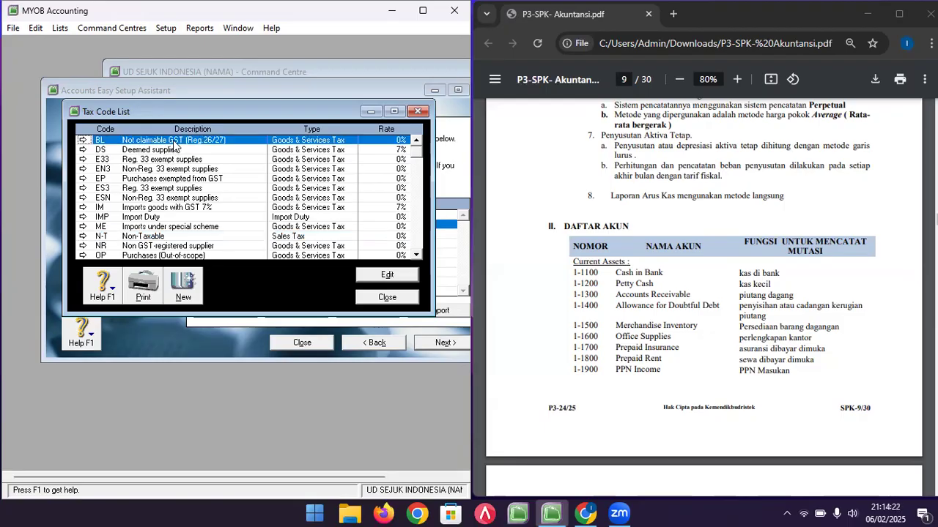
right_click(174, 141)
click(190, 147)
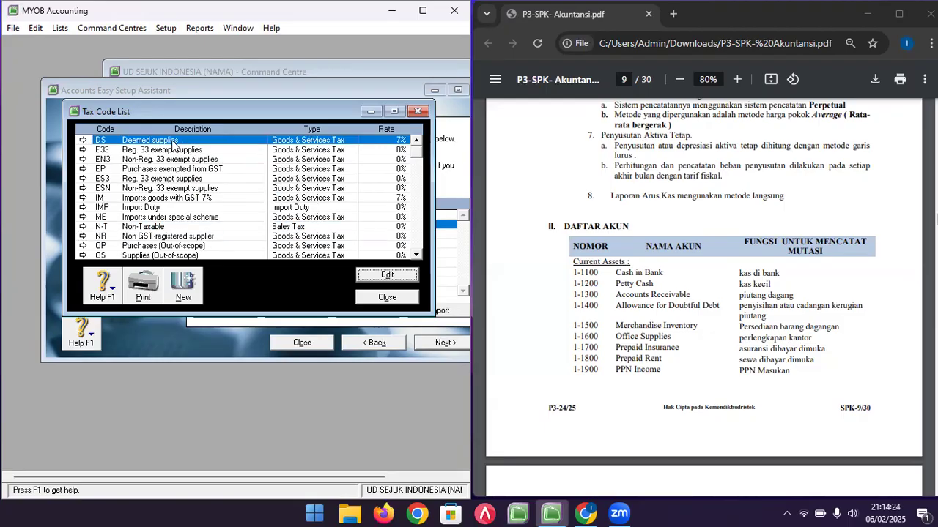
right_click(170, 139)
click(192, 149)
right_click(177, 139)
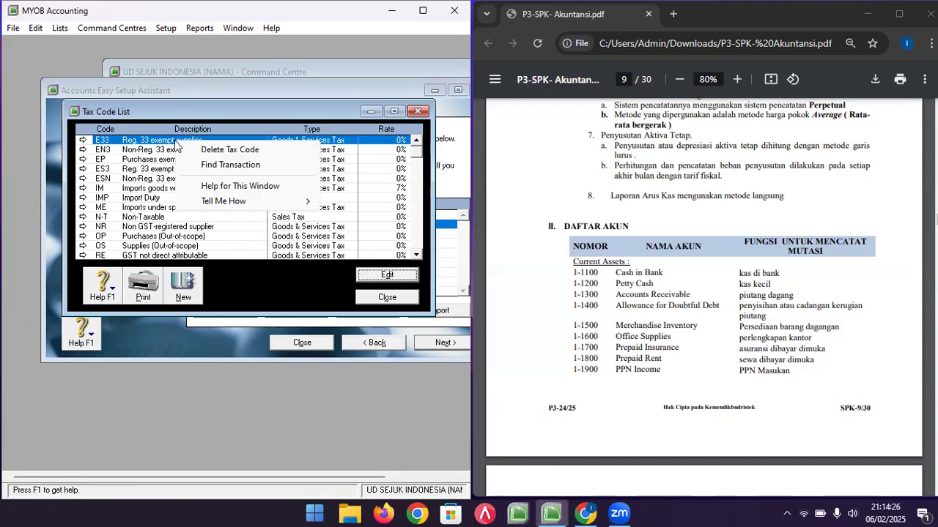
click(195, 151)
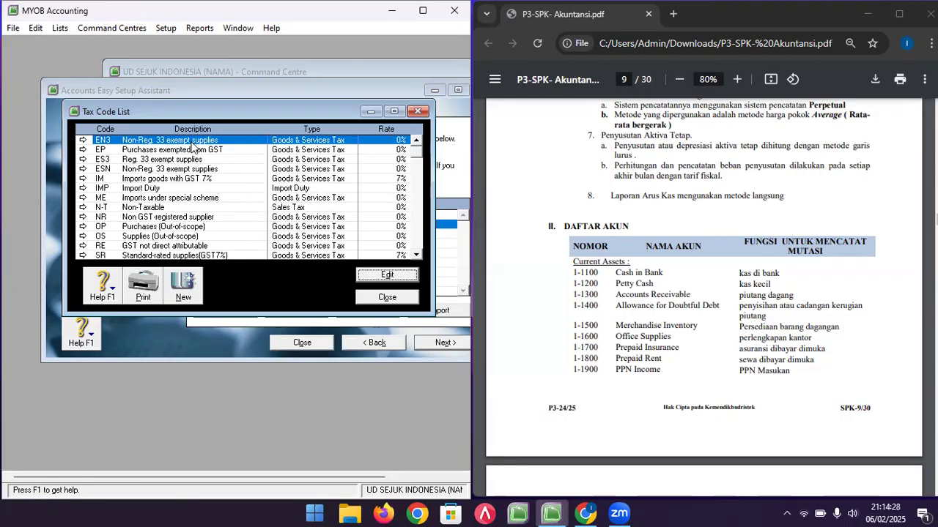
right_click(194, 146)
click(200, 150)
right_click(178, 144)
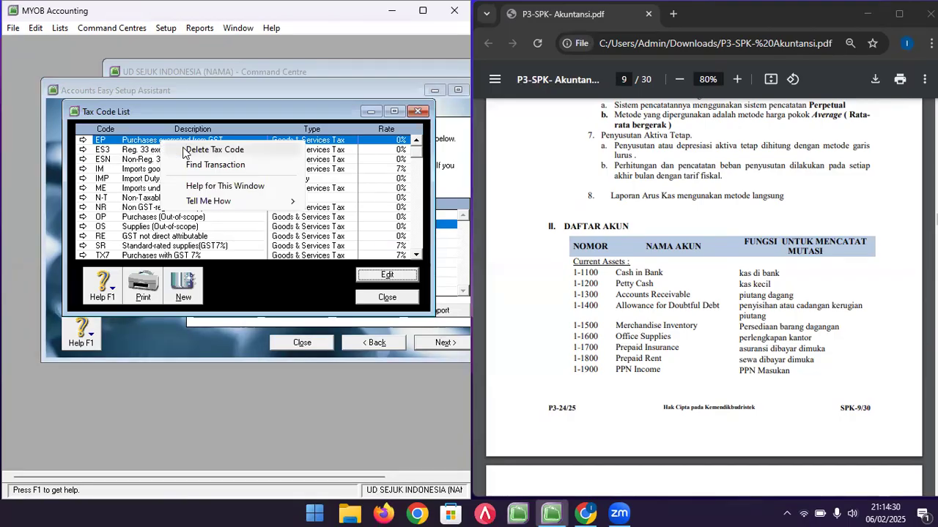
click(196, 151)
right_click(173, 145)
click(197, 151)
right_click(194, 146)
click(197, 151)
right_click(183, 143)
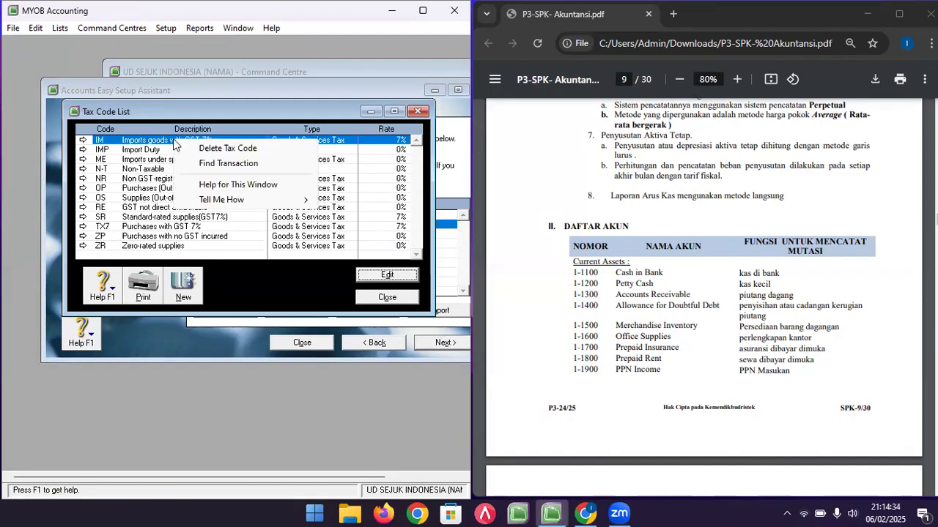
click(194, 151)
right_click(160, 144)
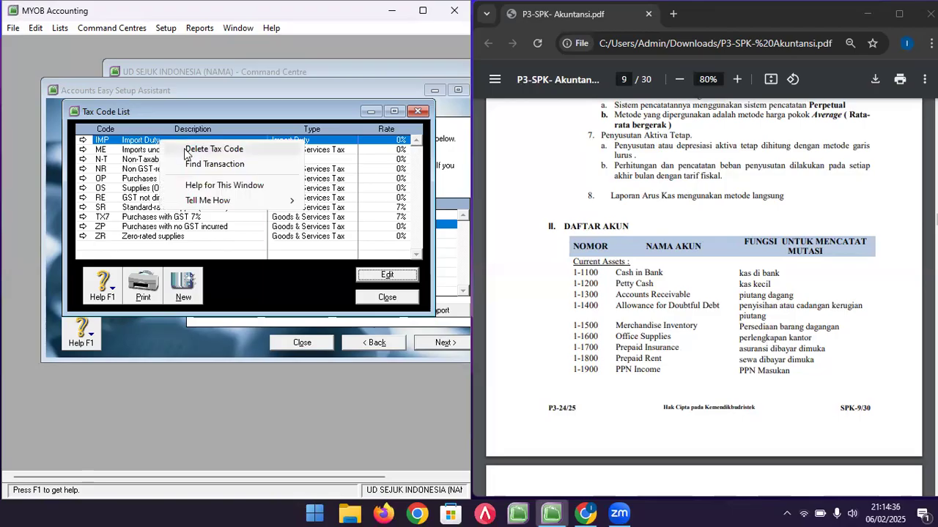
click(187, 151)
right_click(161, 145)
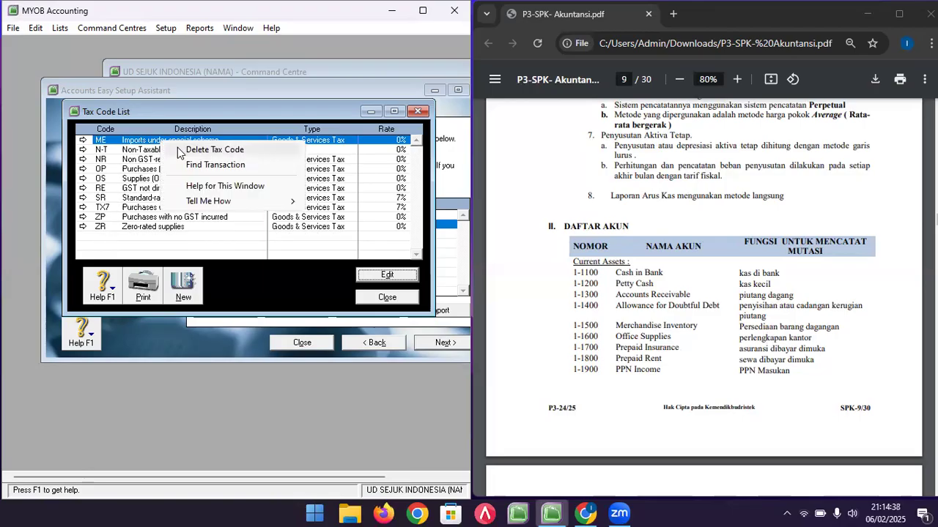
click(180, 154)
right_click(170, 151)
click(185, 158)
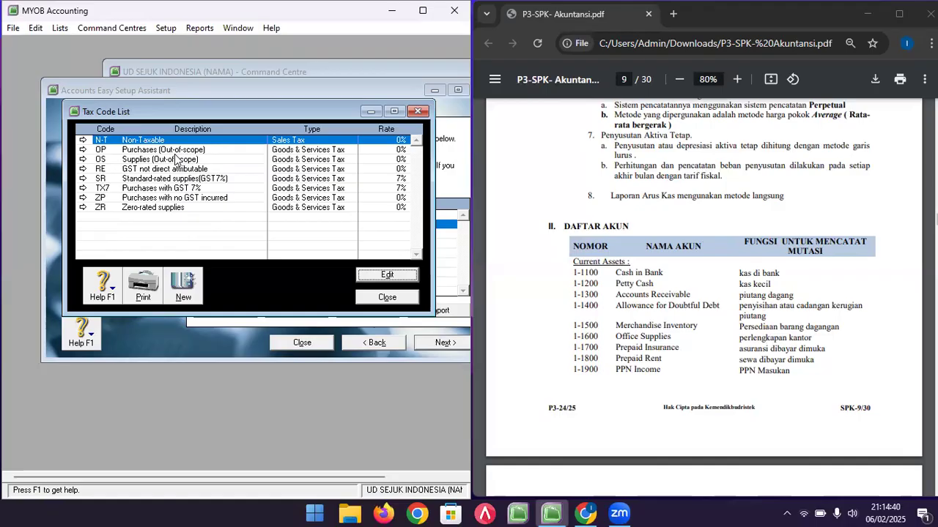
right_click(172, 153)
click(189, 160)
right_click(175, 153)
click(203, 164)
right_click(178, 152)
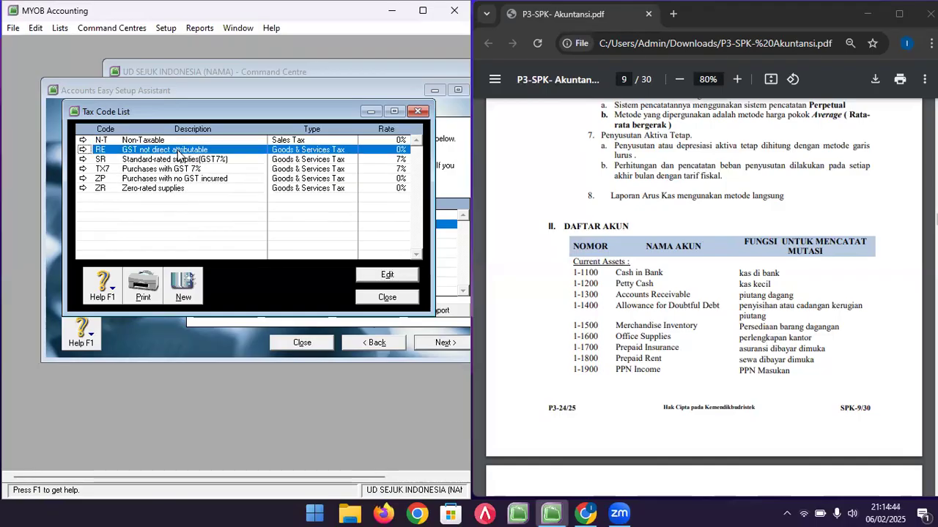
click(189, 161)
- Try deleting the SR and TX7 tax codes, dismissing the cannot-delete messages for both
right_click(174, 152)
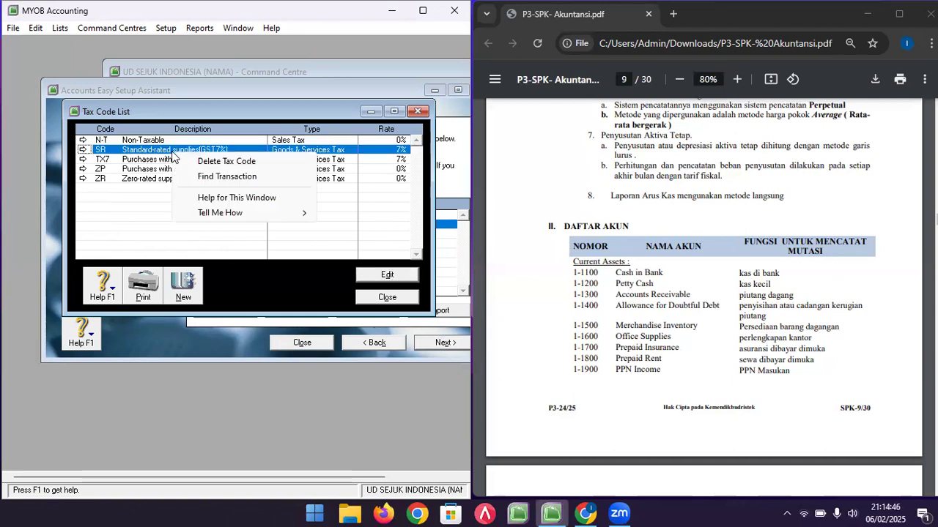
click(242, 161)
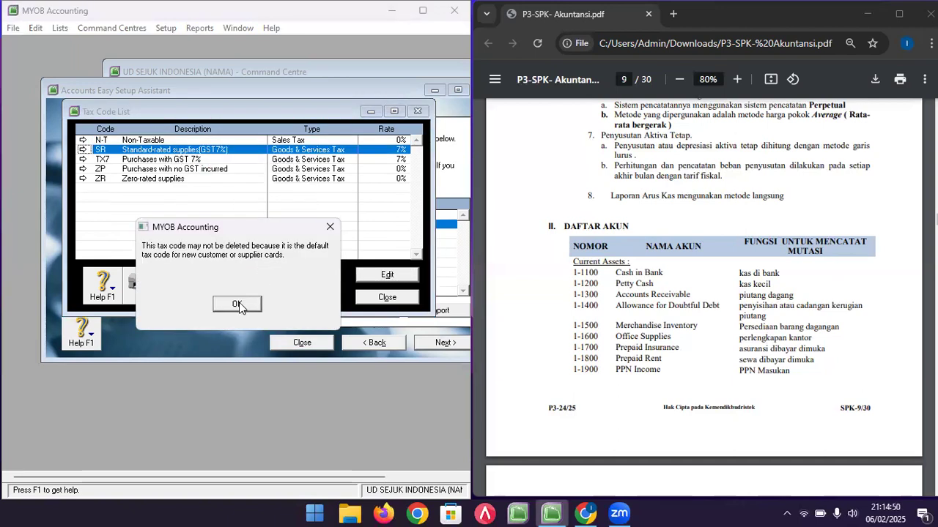
click(238, 304)
double_click(242, 151)
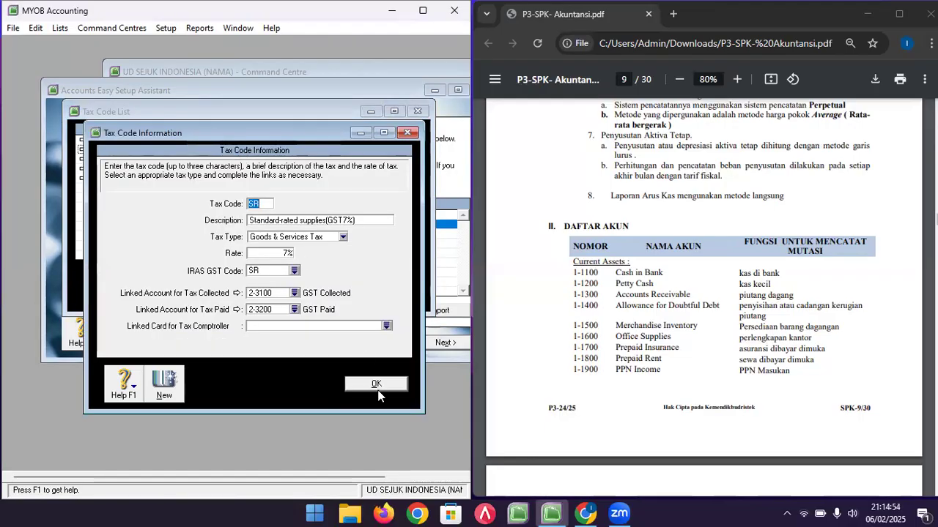
click(376, 383)
click(168, 159)
right_click(170, 163)
click(212, 167)
click(237, 304)
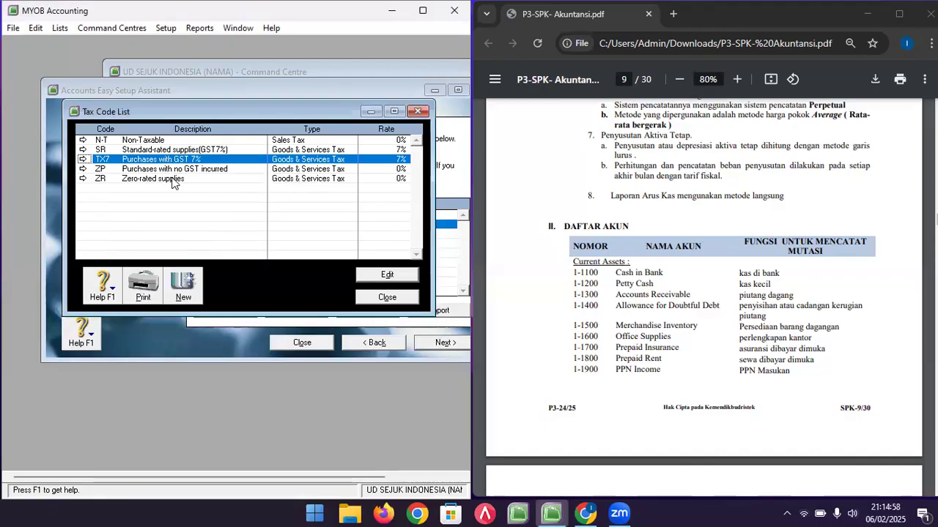
- Delete the ZP and ZR tax codes, check that N-T, SR and TX7 remain, and close the list
click(176, 169)
right_click(176, 170)
click(189, 179)
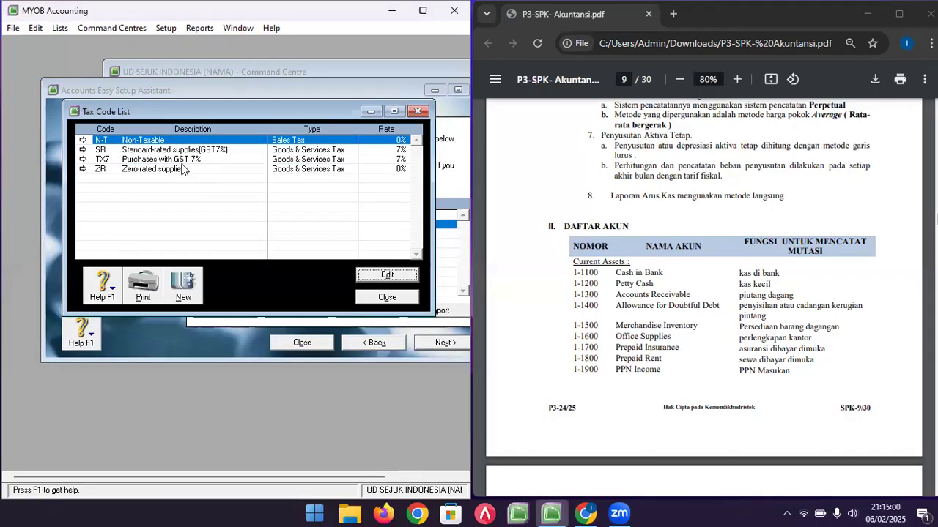
click(178, 169)
right_click(177, 170)
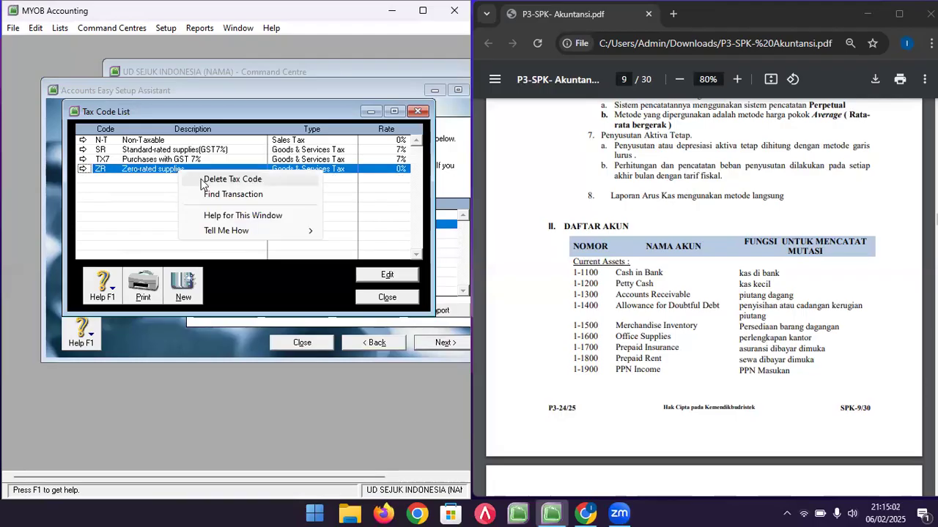
click(199, 179)
click(194, 159)
click(190, 149)
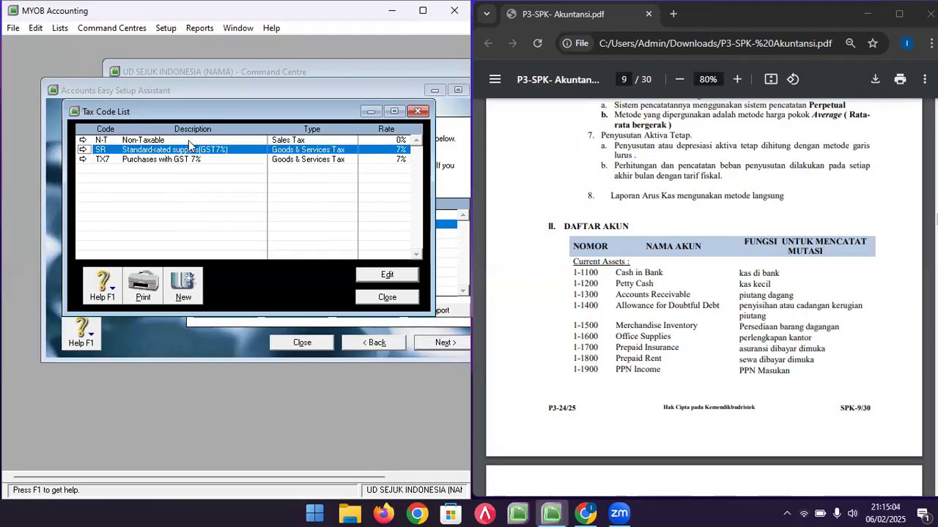
click(188, 140)
click(417, 114)
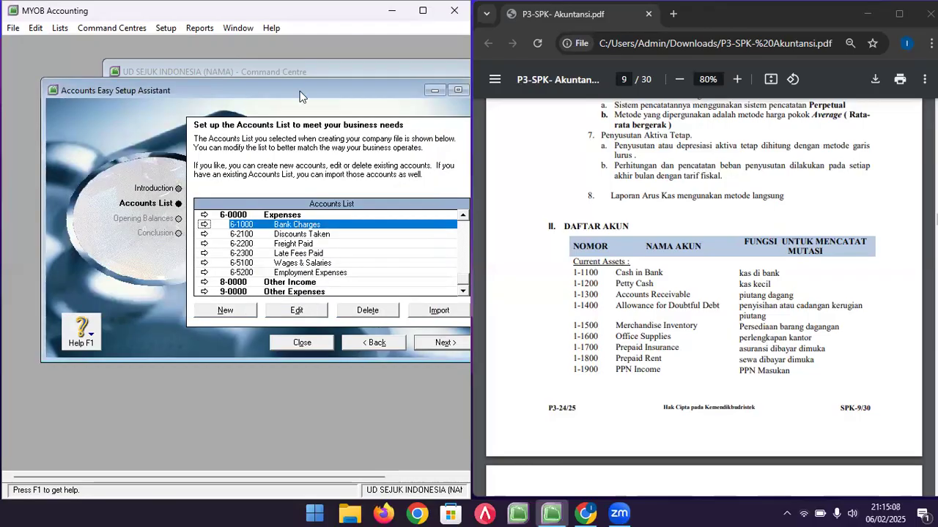
- Inspect and delete the 1-1300 Payroll Cheque Account
drag(297, 91, 265, 86)
scroll(303, 239, up, 10)
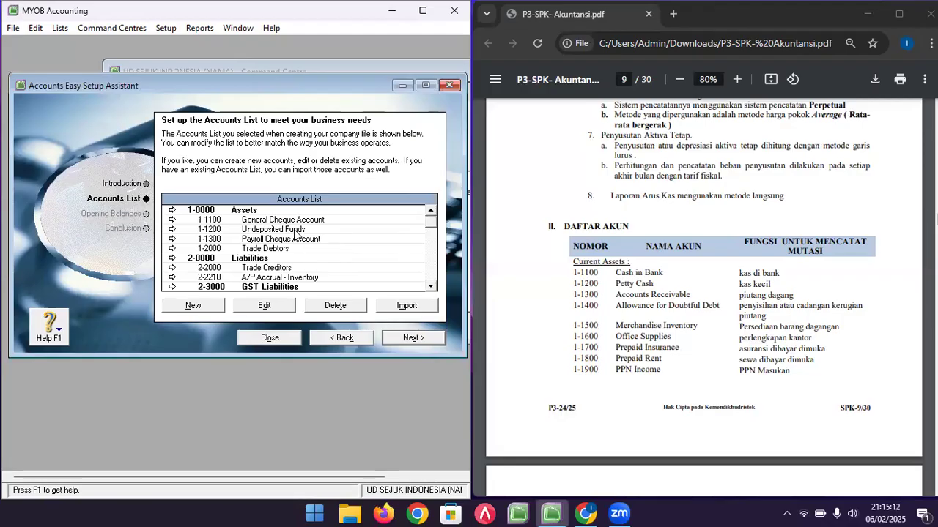
click(294, 231)
double_click(298, 242)
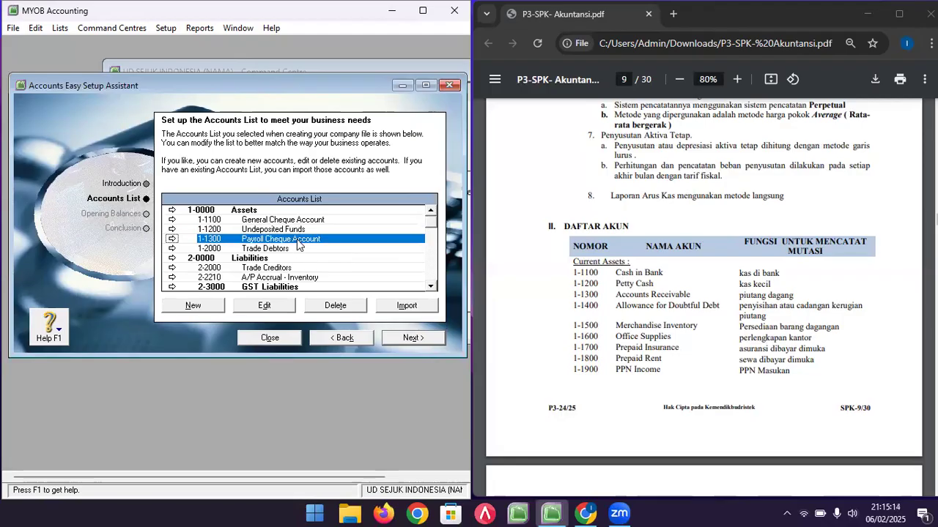
click(139, 130)
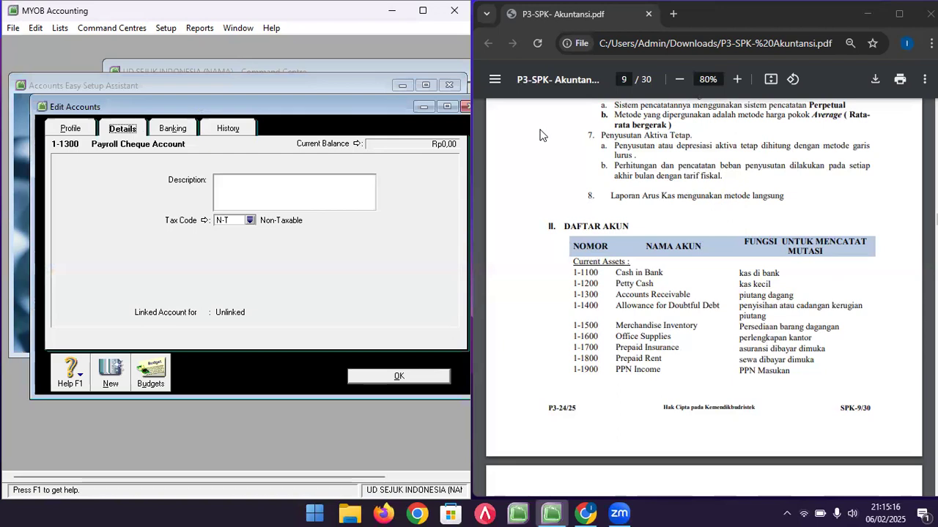
click(465, 106)
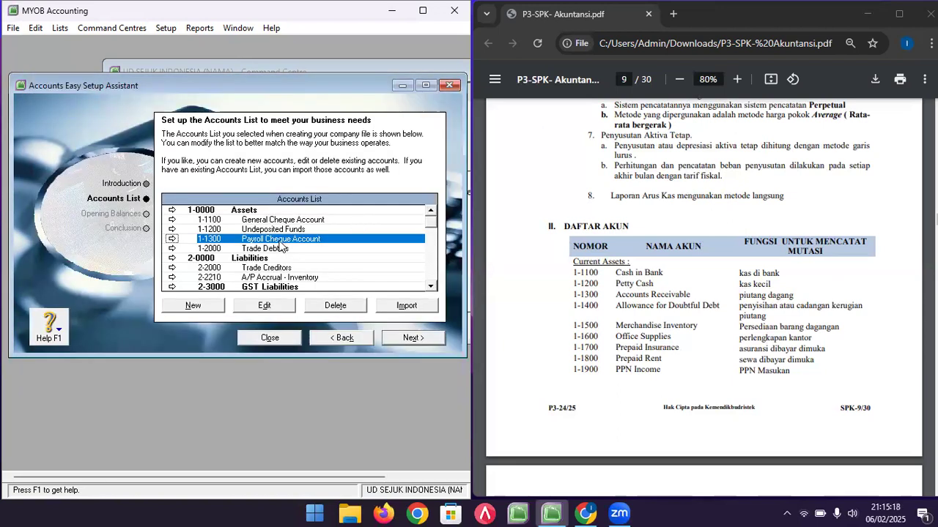
click(337, 308)
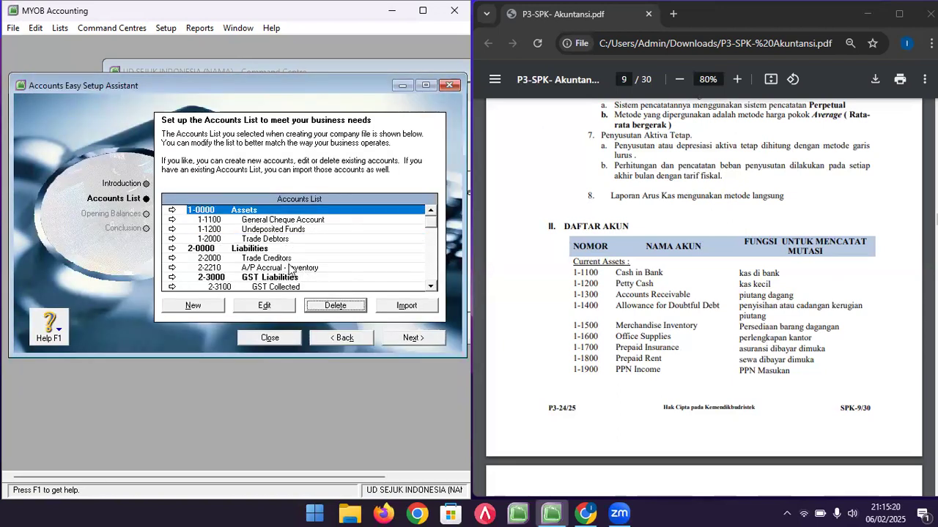
- Delete A/P Accrual - Inventory, GST Liabilities, Import Duty Payable, Payroll Liabilities and Paid Up Capital
click(290, 269)
click(326, 307)
click(290, 268)
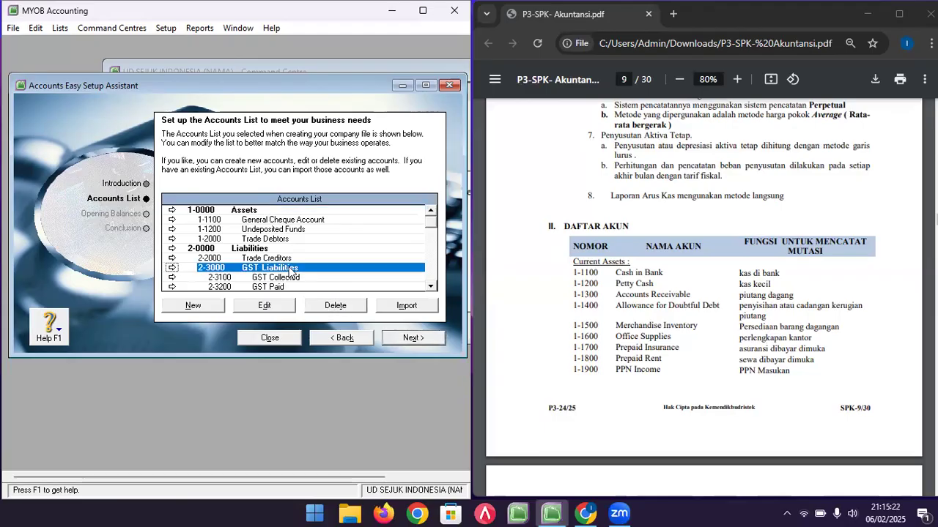
click(332, 307)
scroll(307, 265, down, 1)
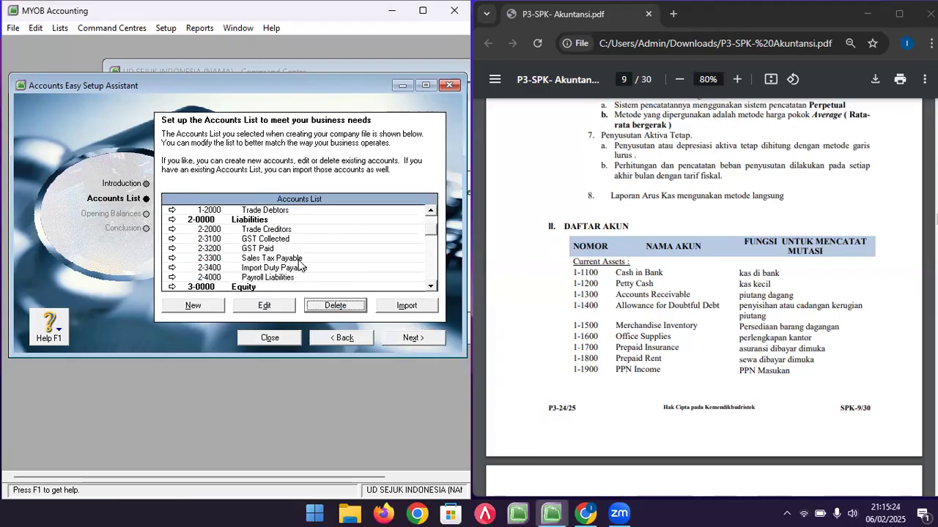
click(302, 268)
click(324, 308)
click(286, 269)
click(330, 306)
scroll(295, 261, down, 1)
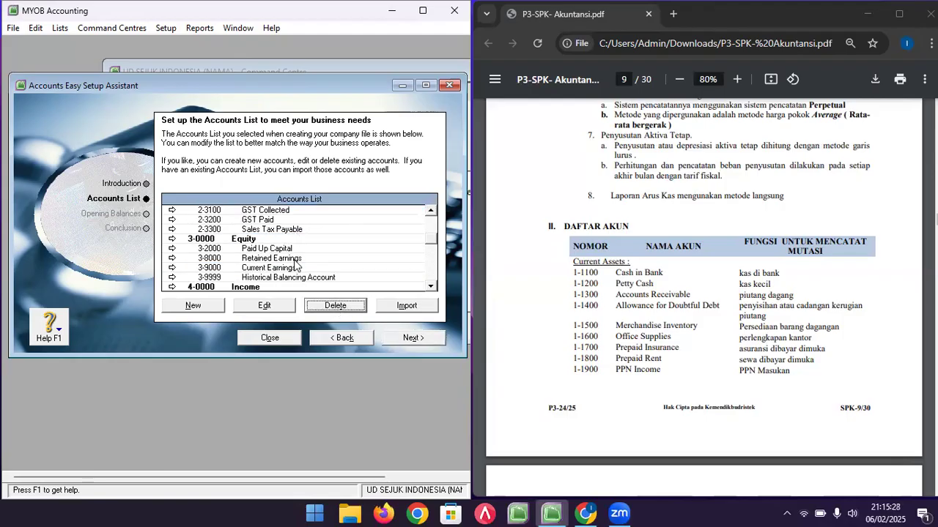
click(298, 250)
click(324, 308)
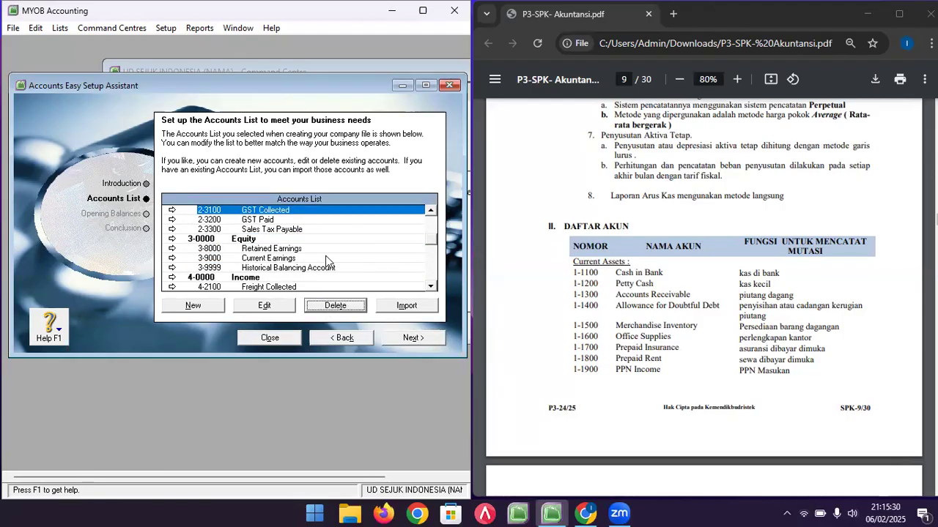
- Delete the Freight Collected, Late Fees Collected and Discounts Given income accounts
scroll(326, 261, down, 1)
click(277, 229)
click(297, 240)
click(290, 258)
click(326, 306)
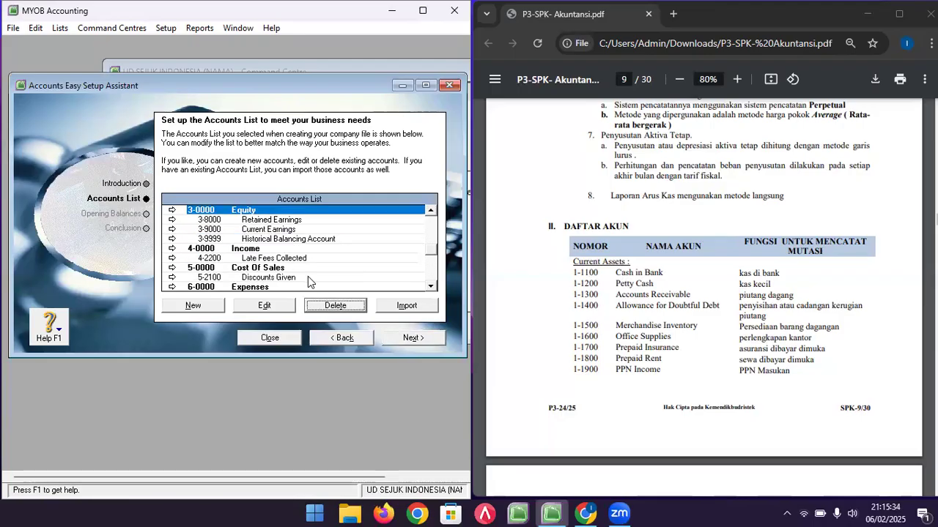
click(293, 258)
click(336, 306)
click(276, 269)
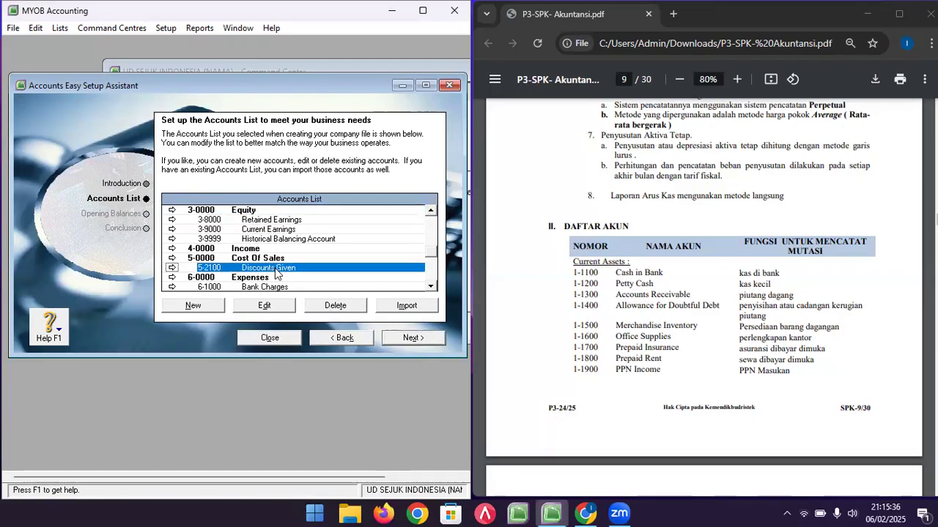
click(335, 305)
- Delete Bank Charges, Discounts Taken, Freight Paid, Late Fees Paid, Wages & Salaries and Employment Expenses
scroll(293, 264, down, 1)
click(292, 249)
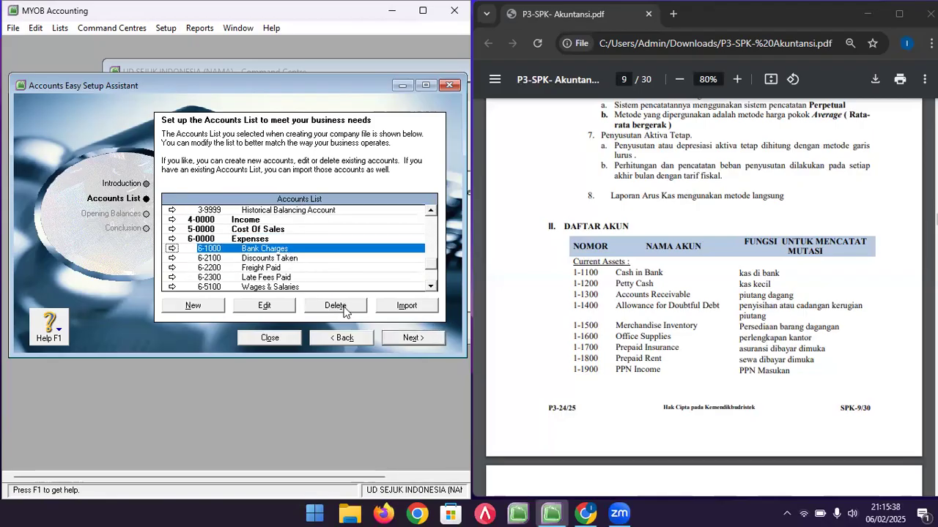
click(335, 306)
click(333, 309)
click(276, 249)
click(324, 308)
click(274, 251)
click(340, 306)
click(338, 311)
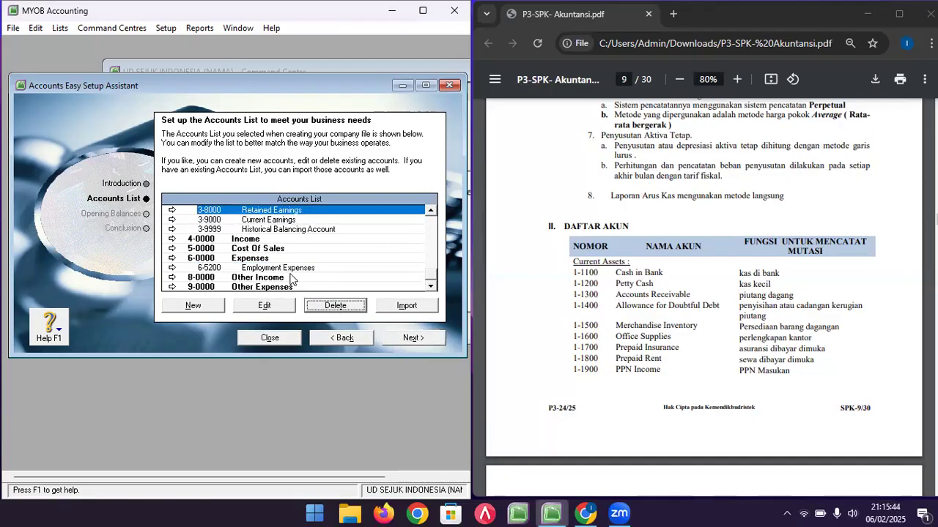
click(291, 268)
click(335, 306)
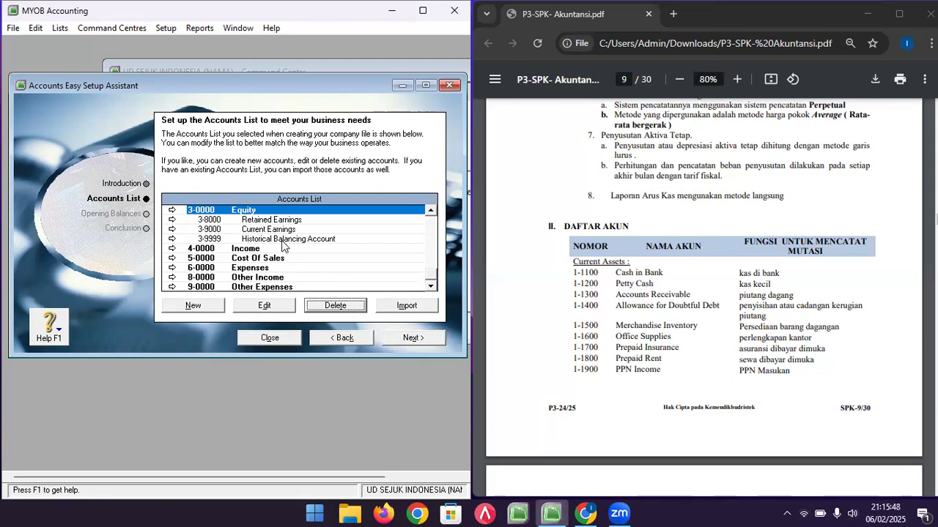
- Enlarge the setup window and review the remaining accounts, including General Cheque Account and Trade Debtors
click(283, 242)
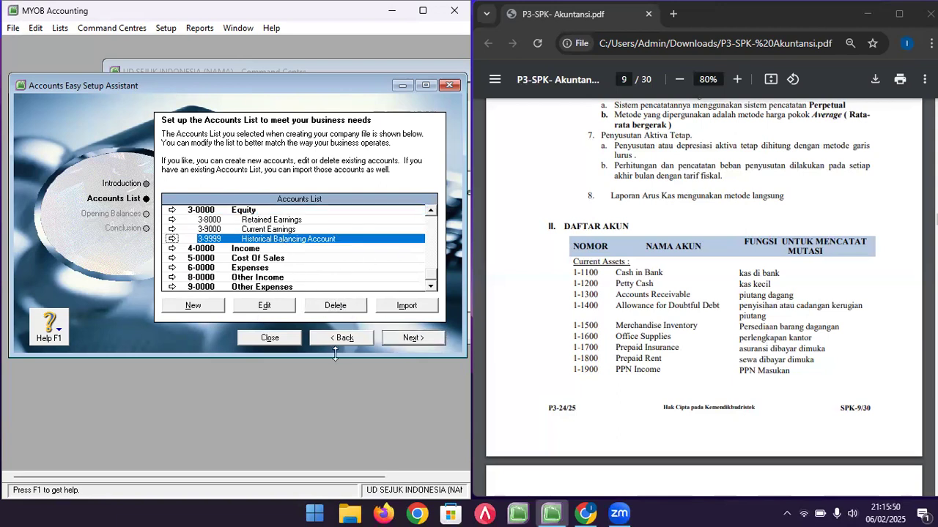
drag(335, 354, 334, 450)
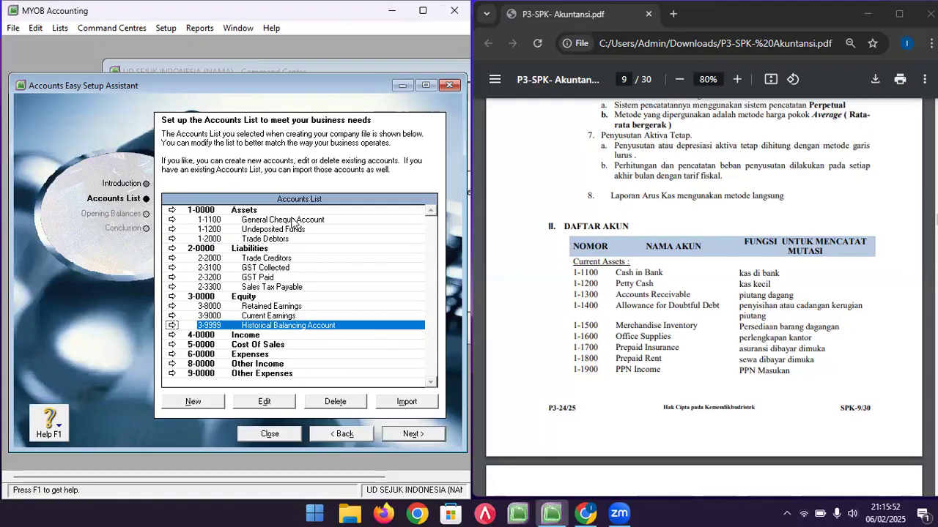
click(265, 213)
click(298, 221)
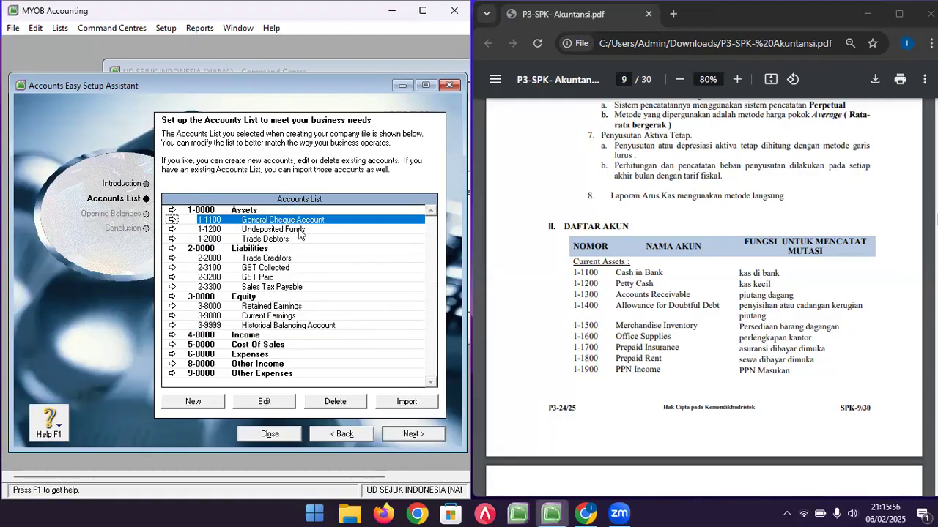
click(299, 231)
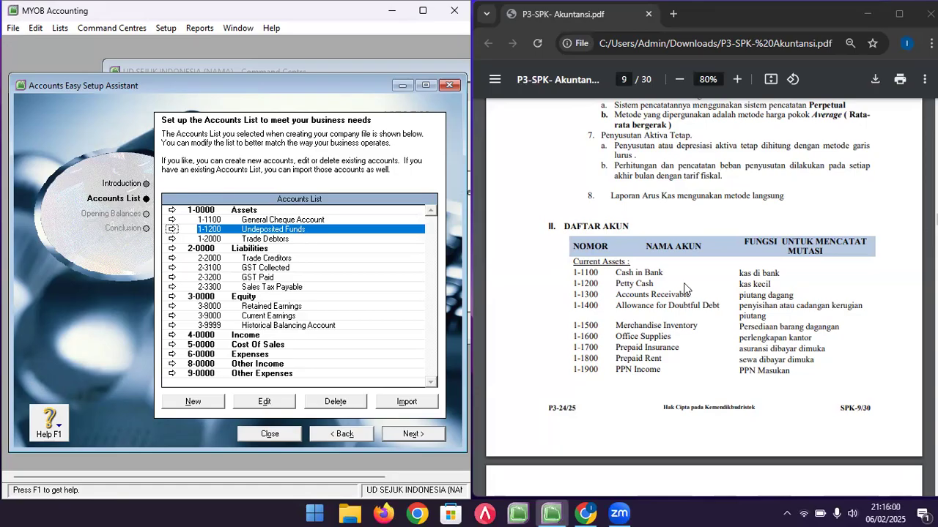
click(311, 241)
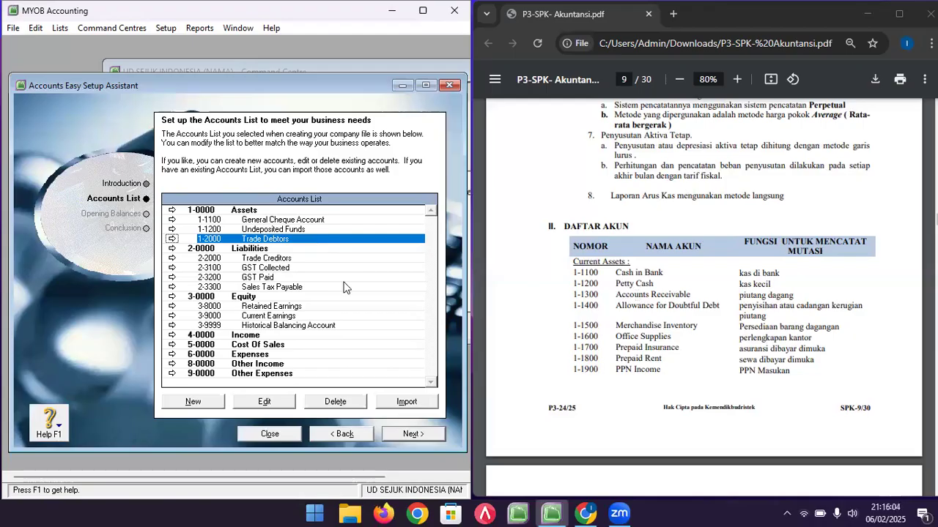
click(294, 260)
click(665, 349)
scroll(665, 348, down, 1)
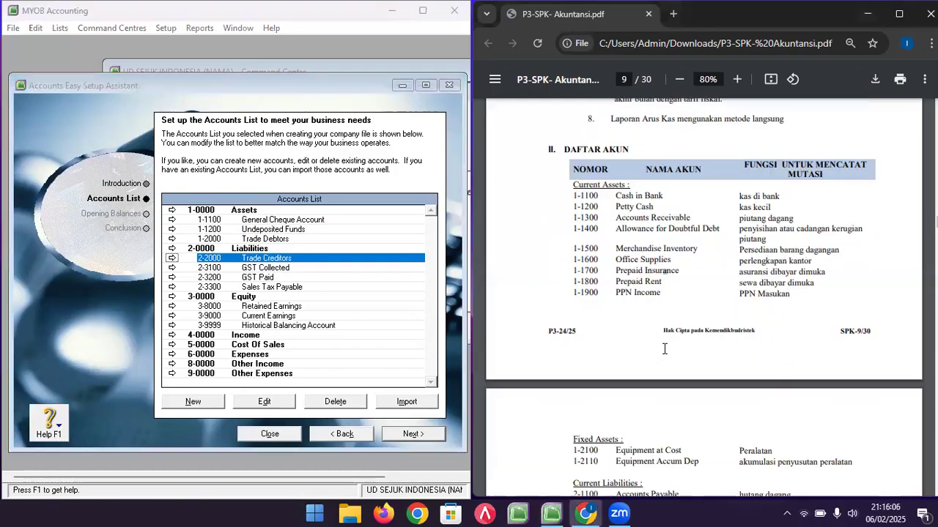
scroll(665, 349, down, 2)
click(289, 269)
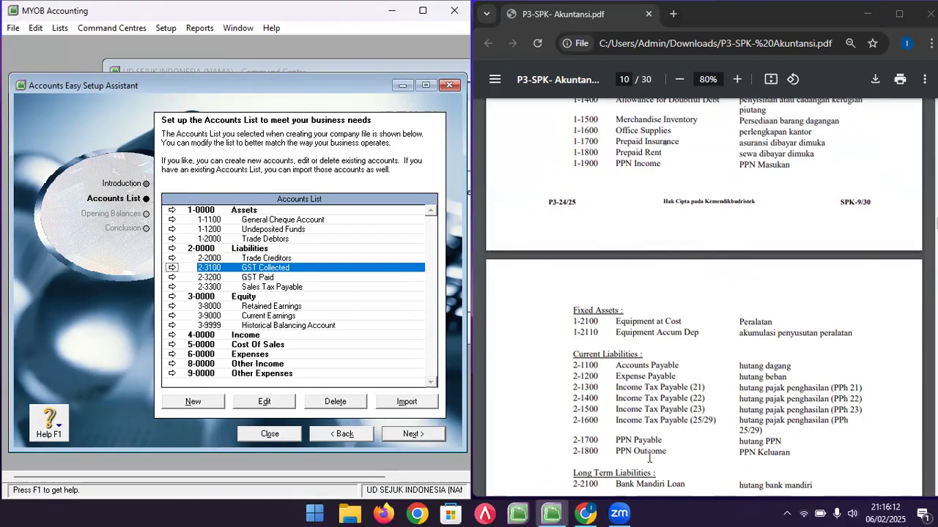
click(284, 276)
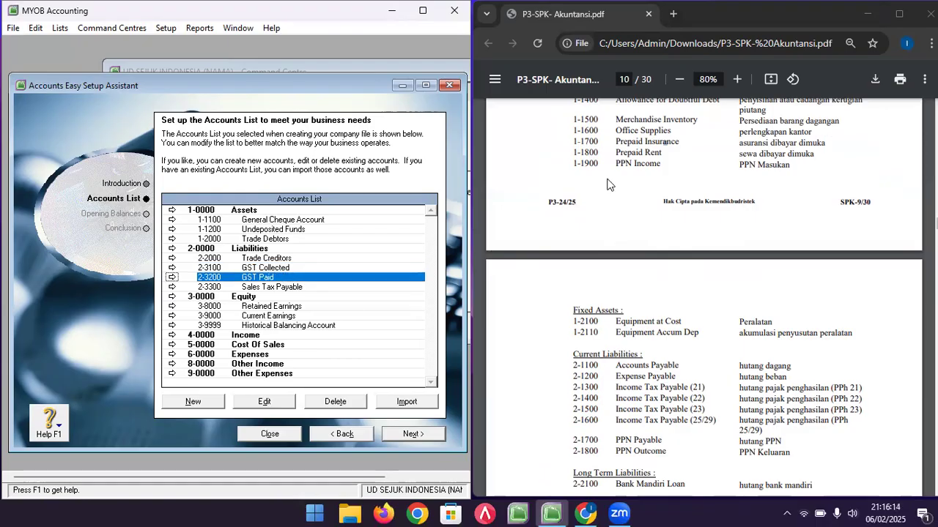
click(299, 290)
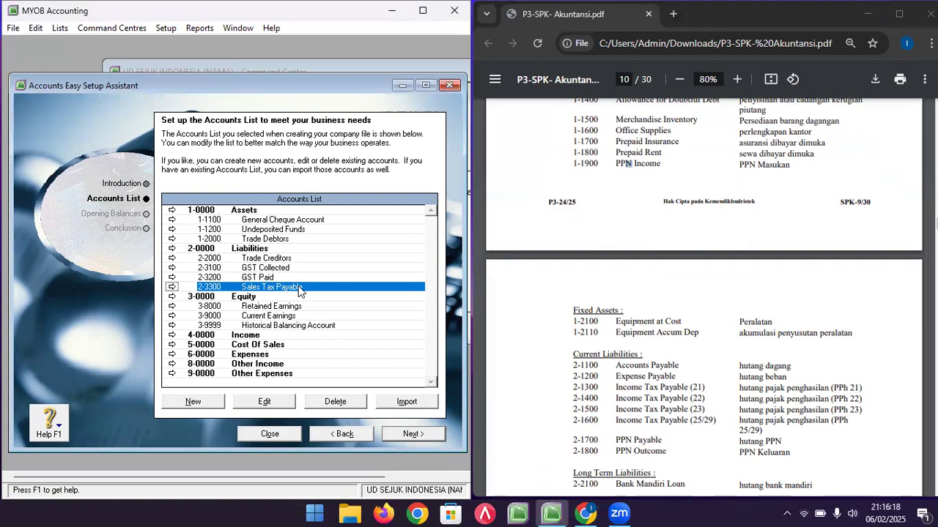
click(298, 308)
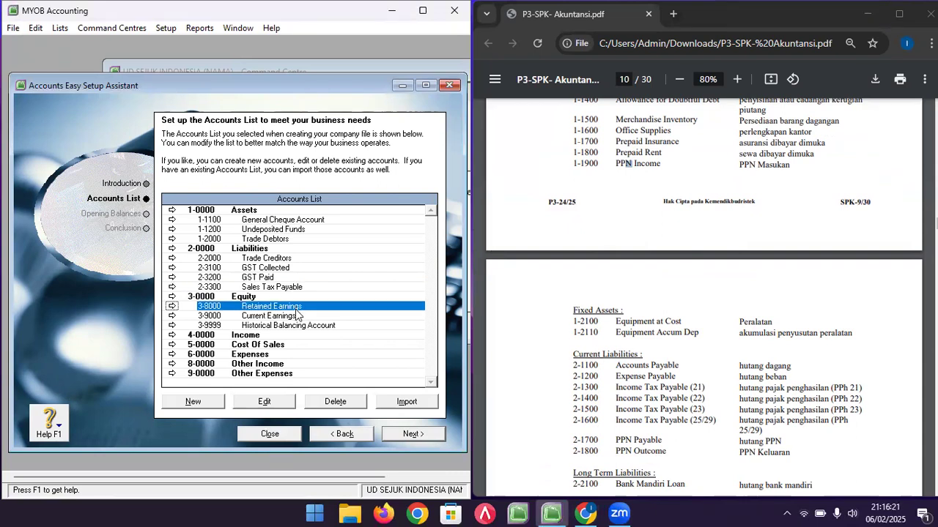
click(296, 315)
click(303, 327)
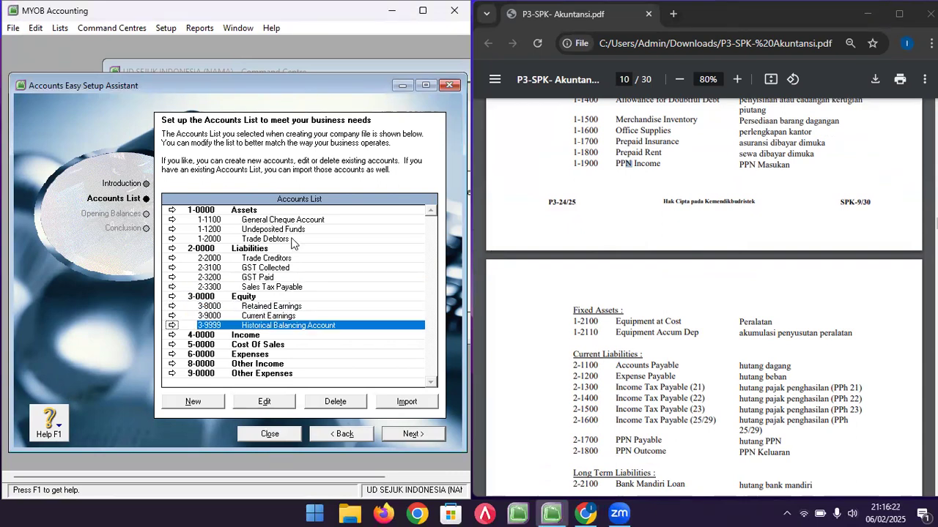
click(291, 221)
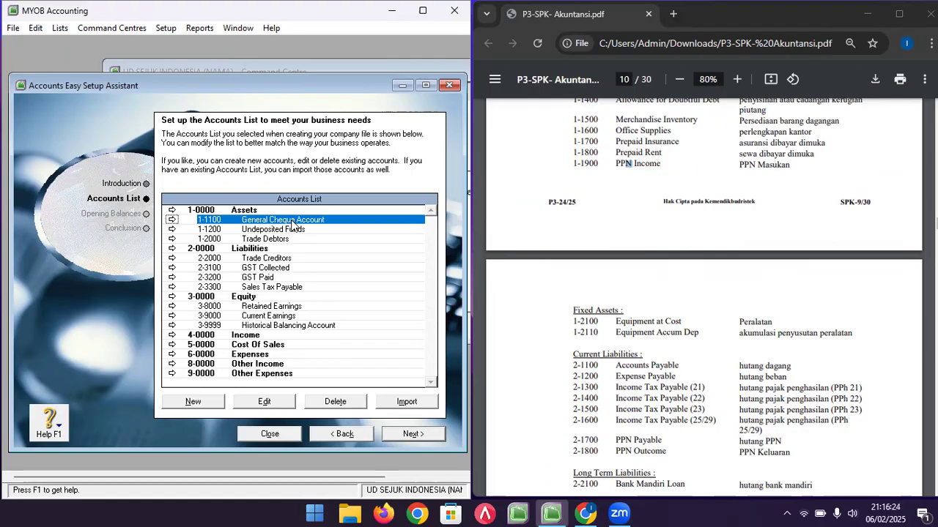
click(646, 183)
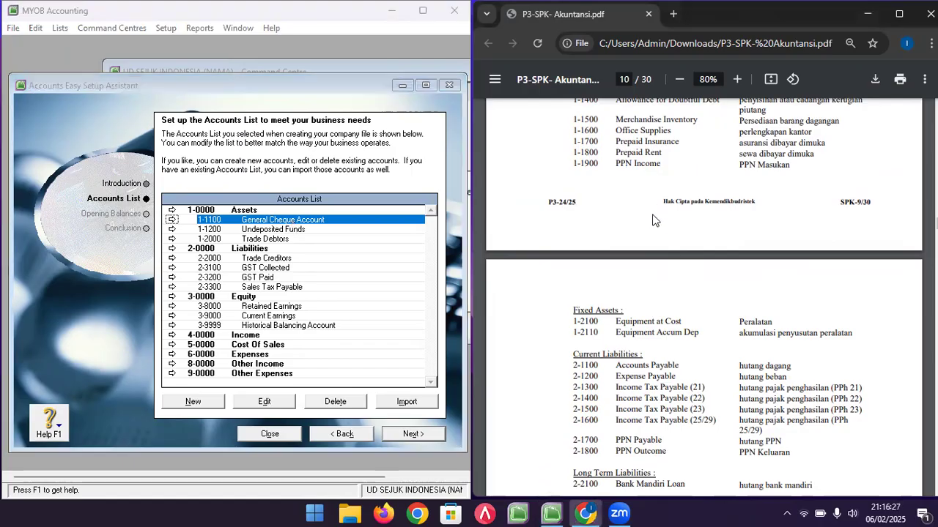
scroll(653, 216, up, 2)
- Rename General Cheque Account to CASH IN BANK with opening balance 1.127.260.000 from the trial balance
double_click(322, 220)
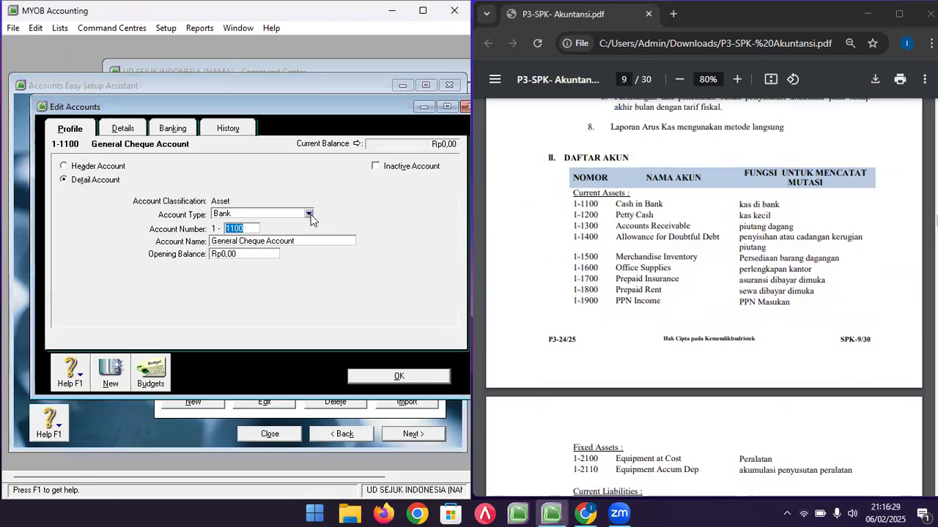
click(315, 239)
text(C)
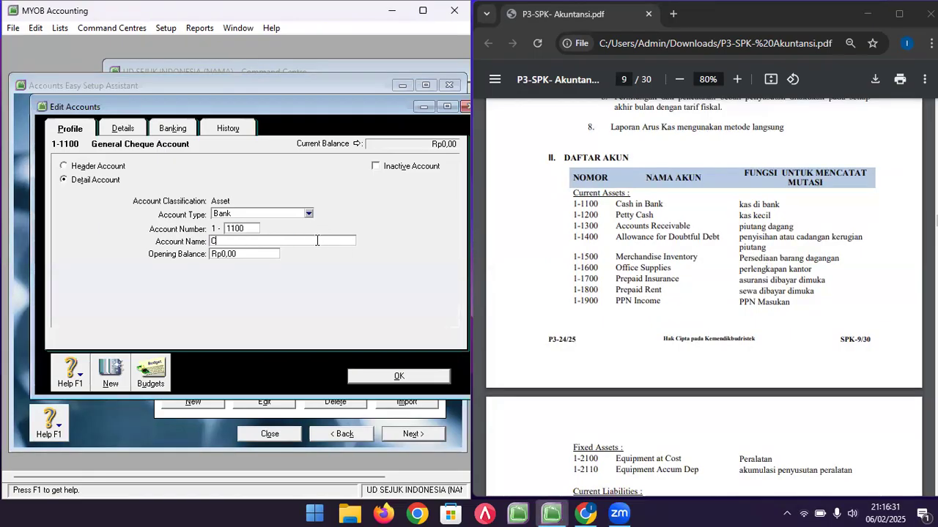
text(a)
text(ASH IN BANK)
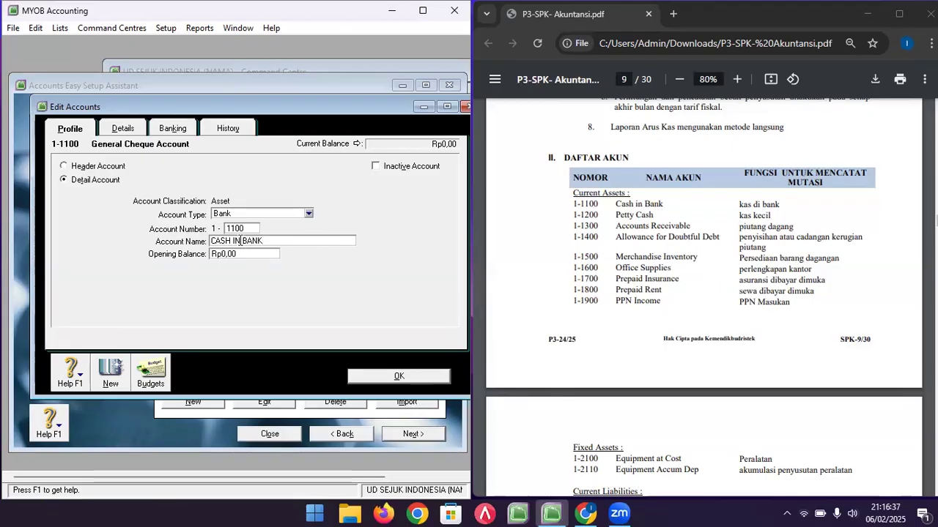
click(641, 241)
scroll(641, 241, down, 15)
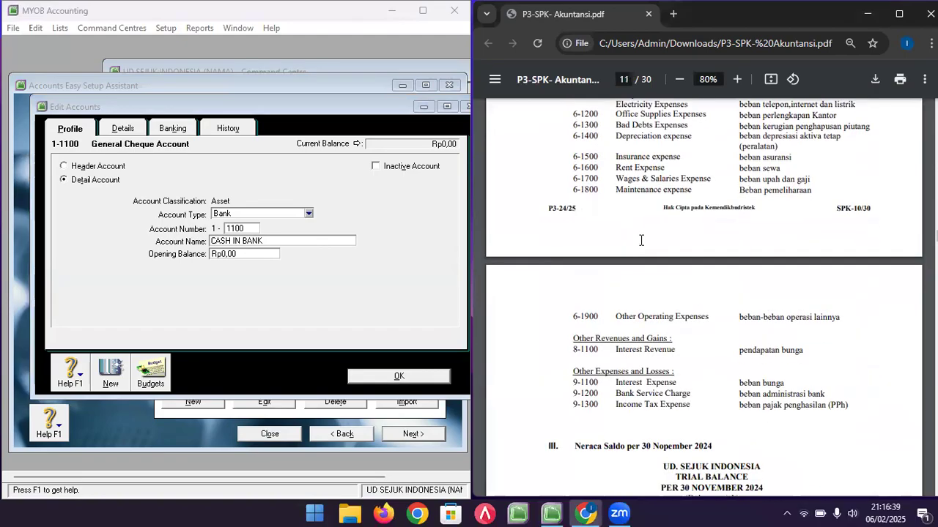
scroll(694, 217, down, 2)
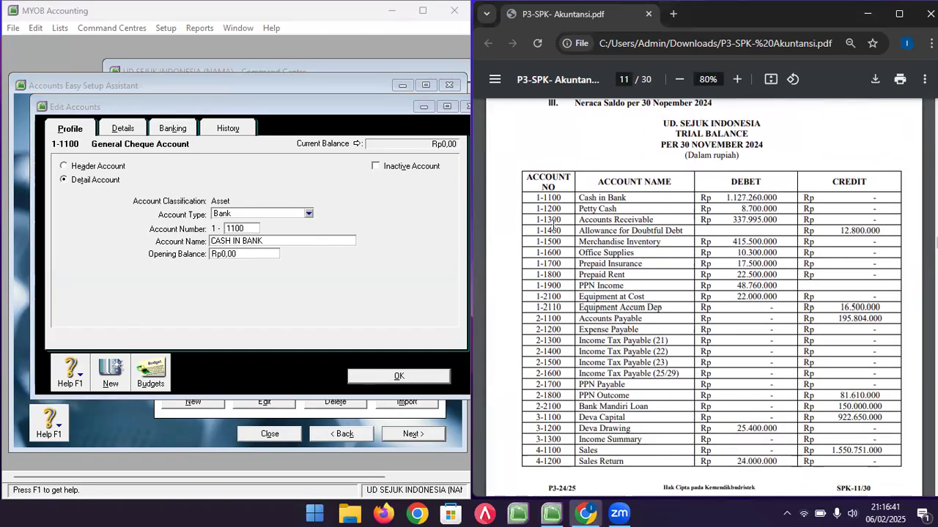
click(256, 257)
click(256, 257)
text(1127260000)
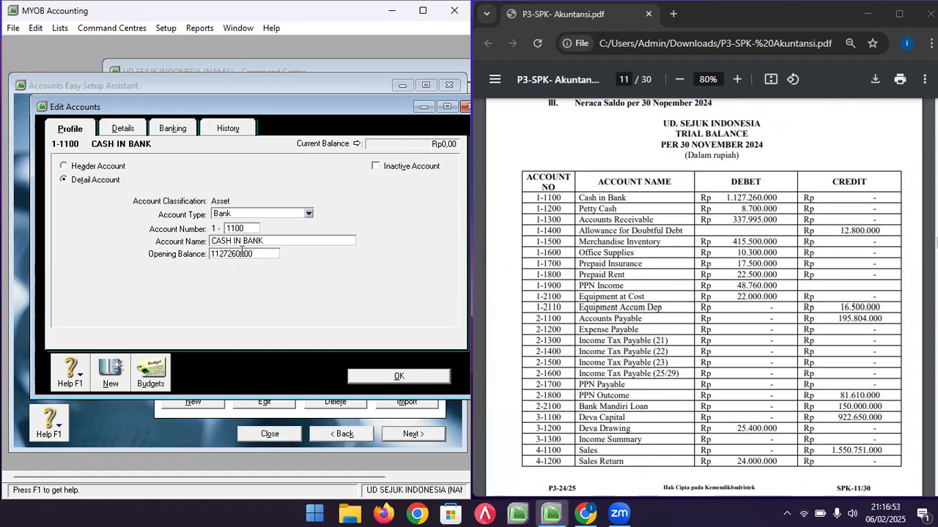
click(399, 376)
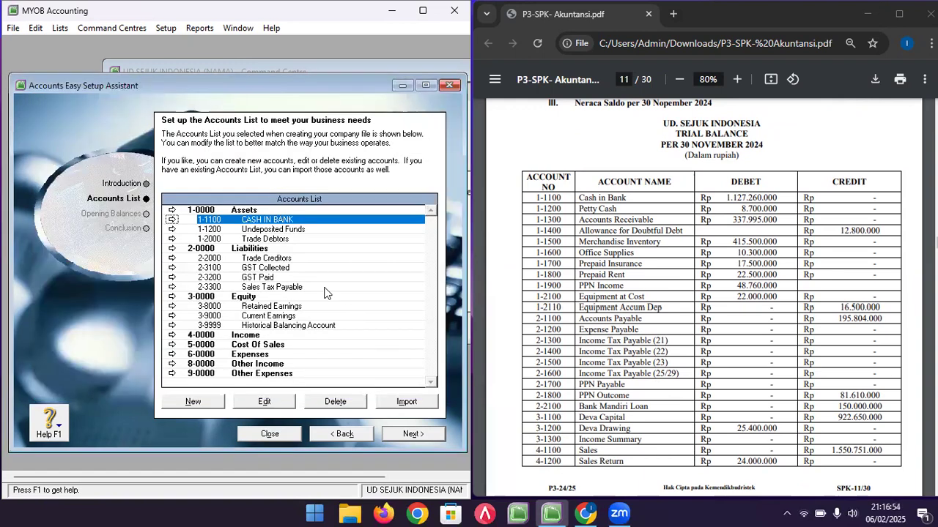
- Rename 1-1200 Undeposited Funds to PETTY CASH with an opening balance of 8700
double_click(267, 233)
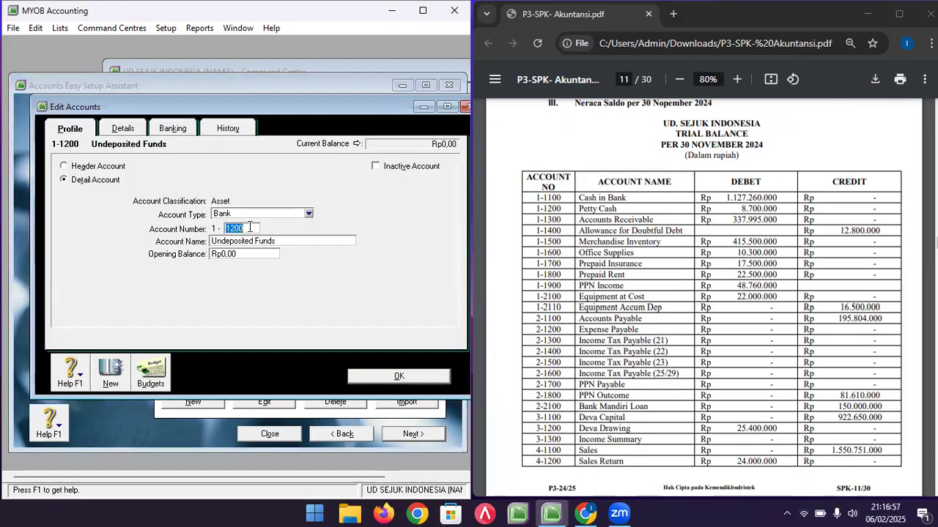
triple_click(260, 242)
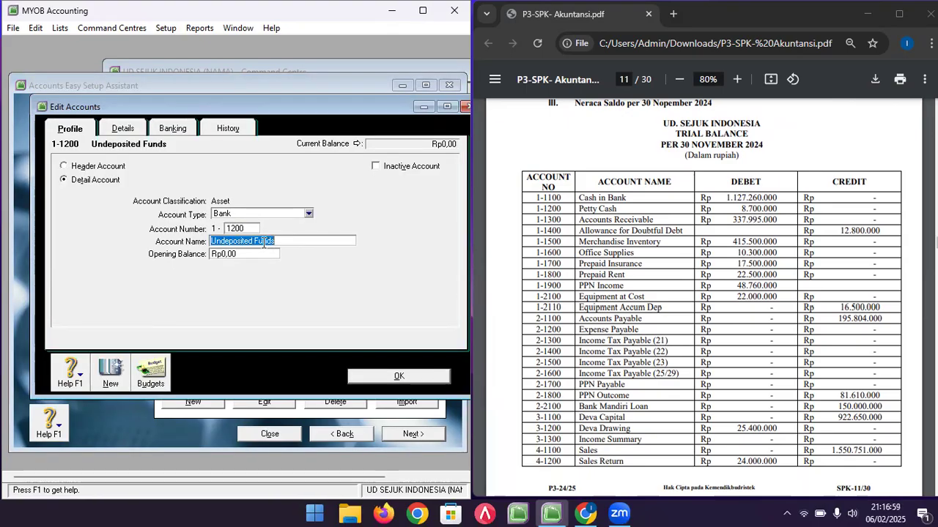
text(PE)
key(BackSpace)
text(TTY CASH)
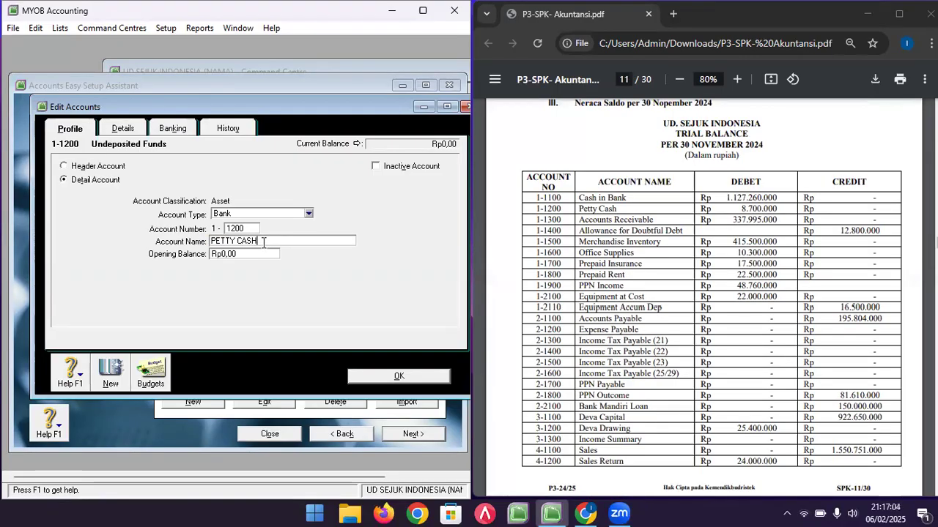
key(Tab)
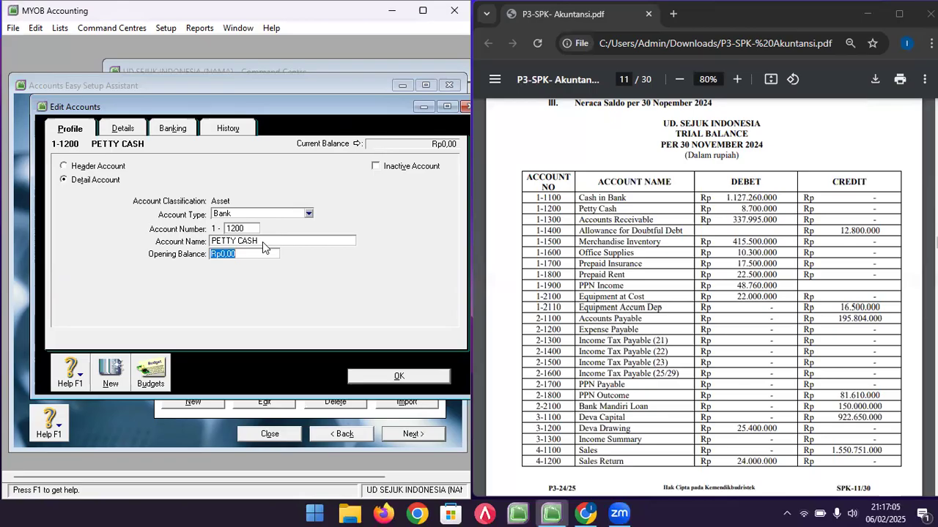
text(8700000)
click(390, 376)
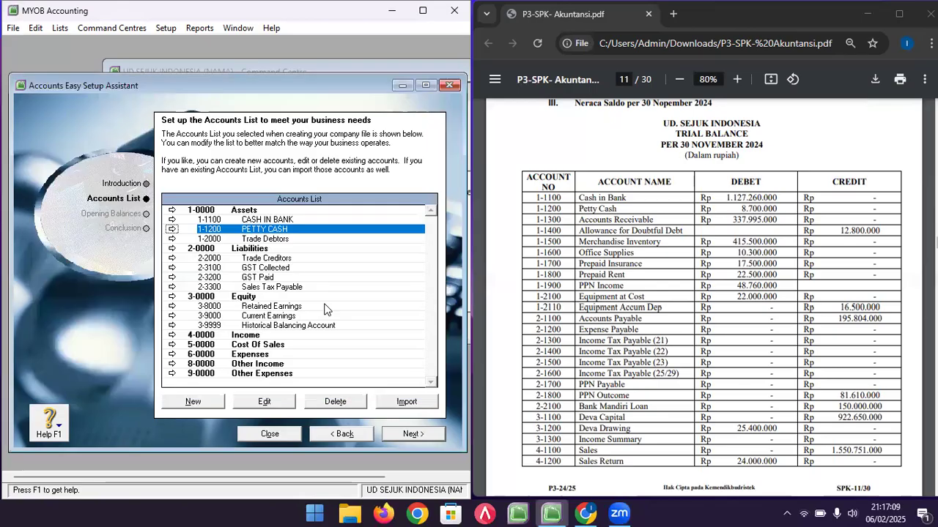
- Make Trade Debtors account 1-1300 ACCOUNTS RECEIVABLE with opening balance 337995000
double_click(271, 239)
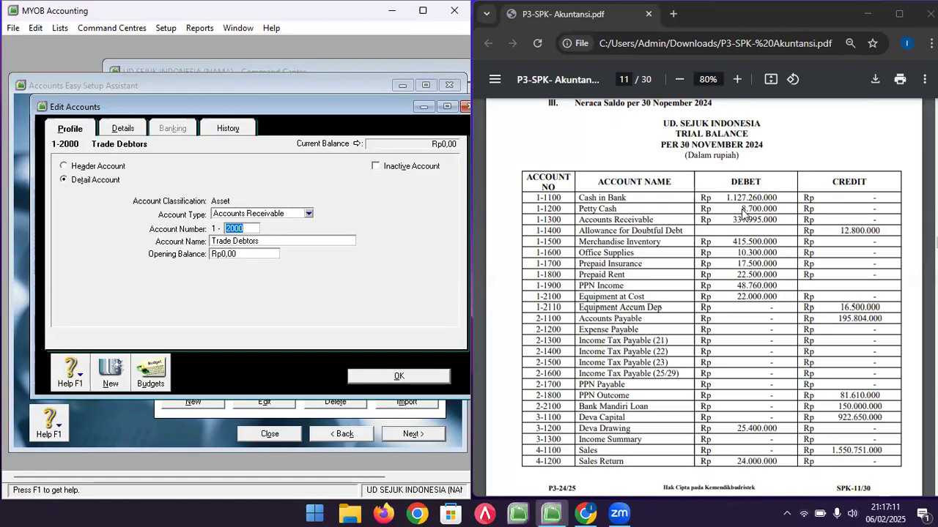
text(1300)
key(Tab)
text(ACCOUNTS RECEIVABLE)
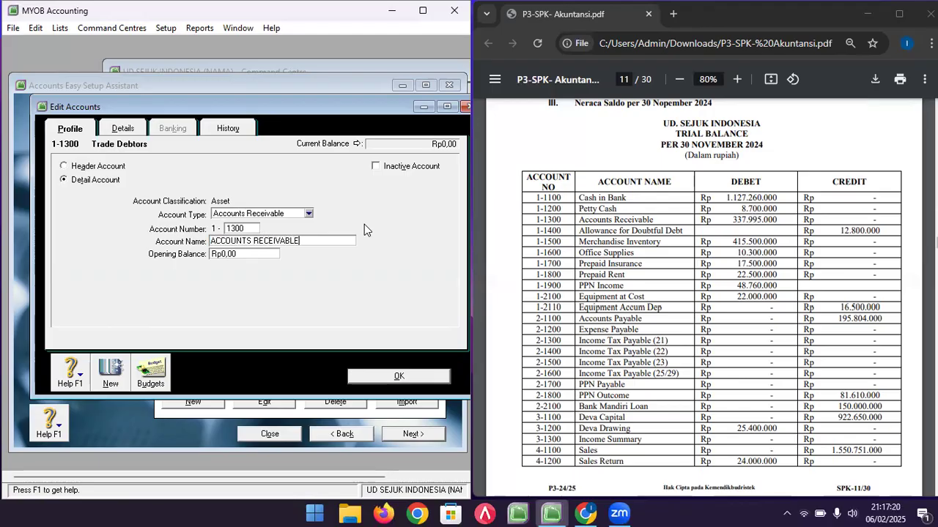
key(Tab)
text(3)
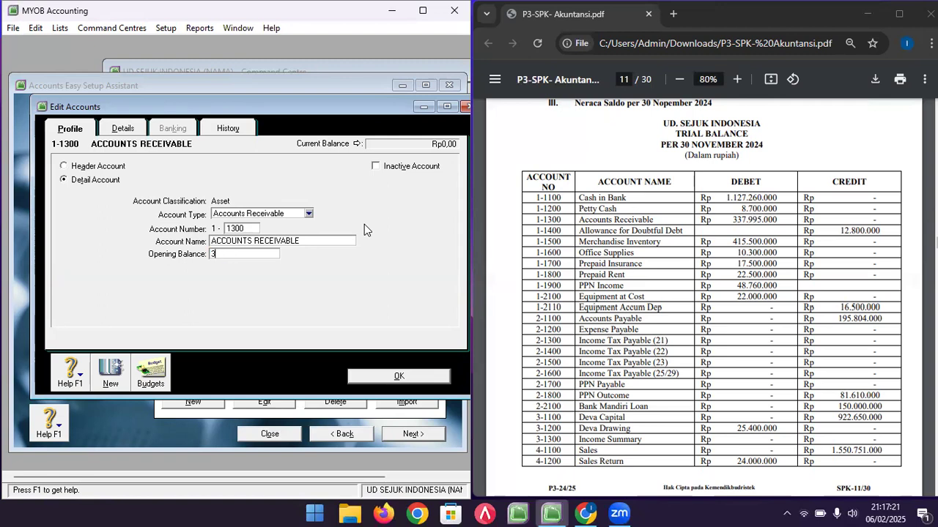
text(37995000)
click(398, 376)
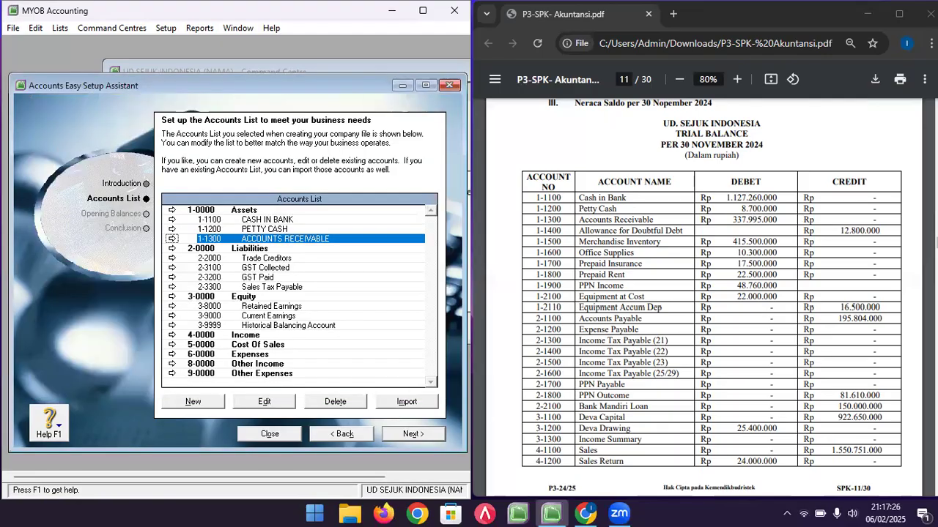
- Renumber Trade Creditors to 2-1100, name it ACCOUNTS PAYABLE, opening balance 195.804.000
double_click(276, 259)
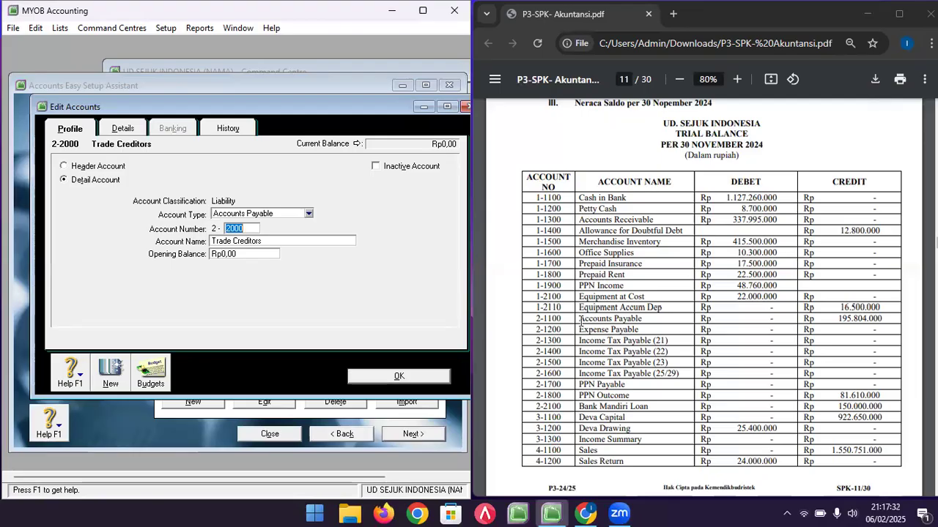
text(1100)
key(Tab)
text(ACCUNTS PAYABLE)
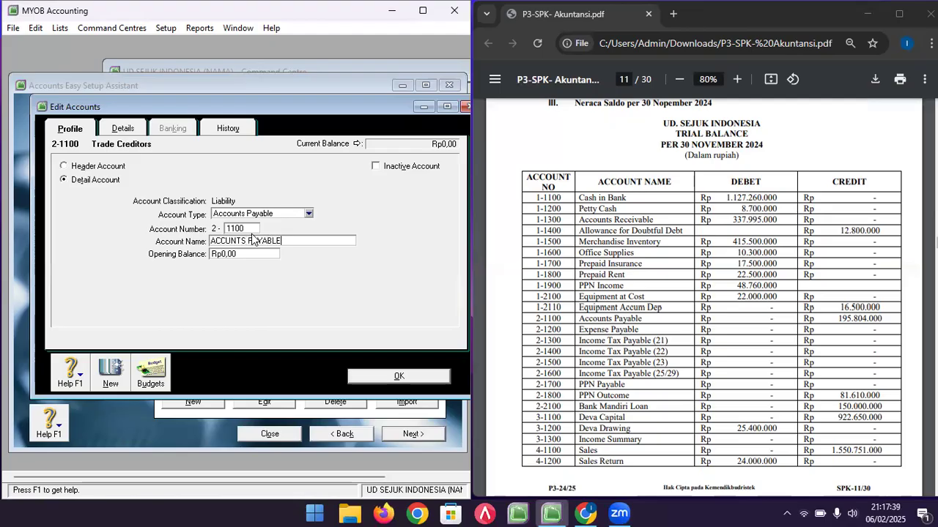
key(Tab)
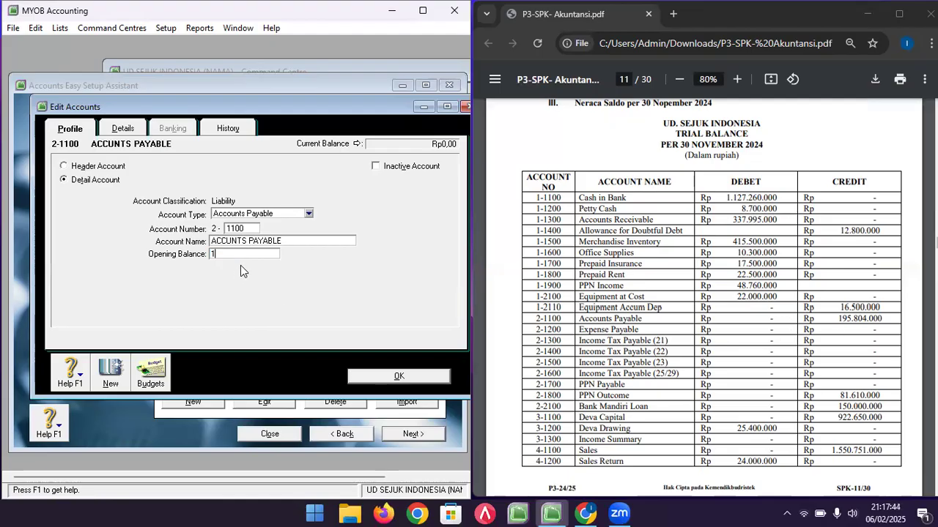
text(19584)
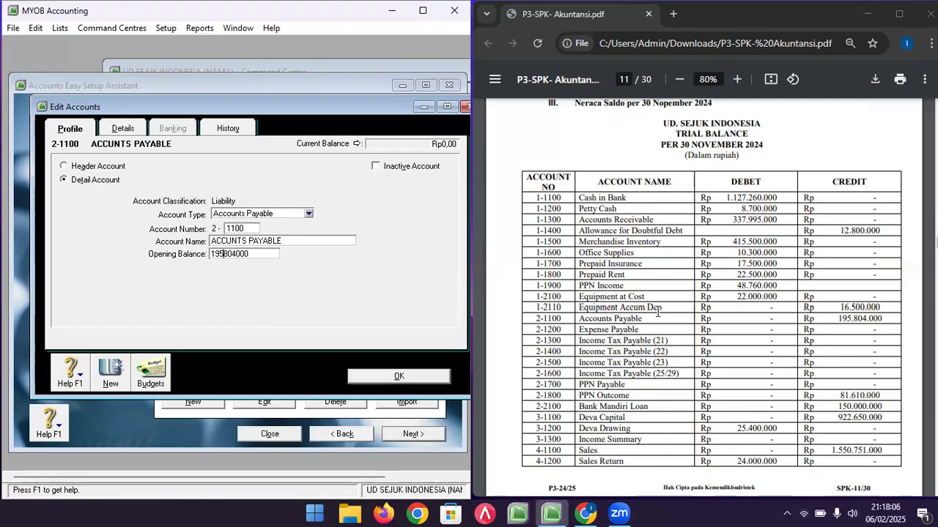
click(286, 240)
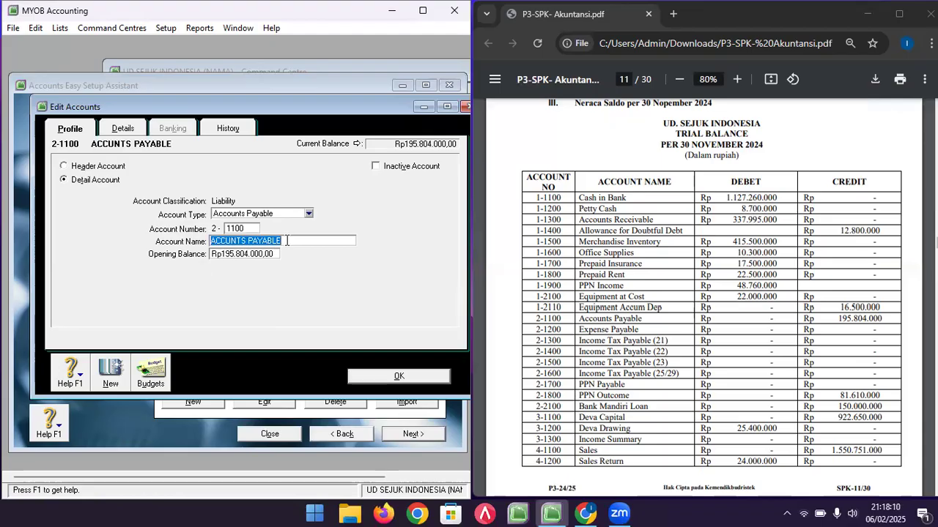
click(391, 372)
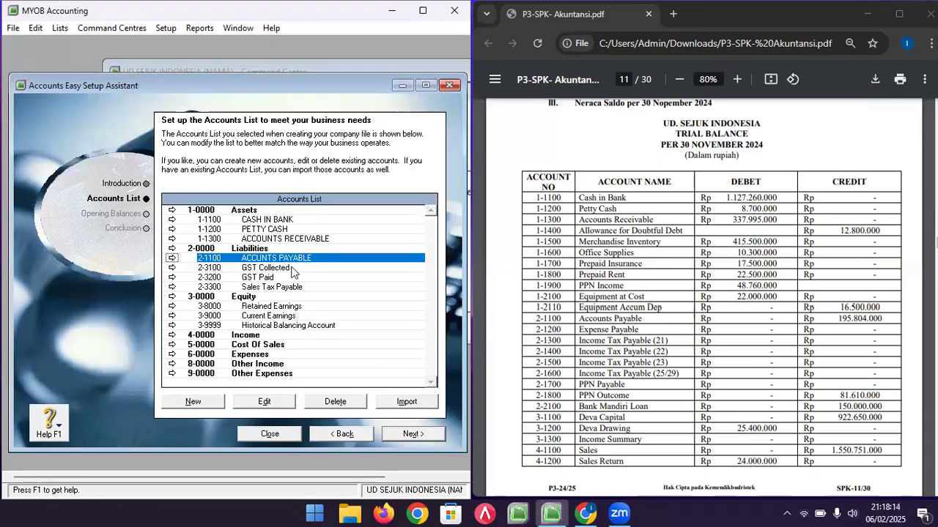
- Renumber GST Collected to 2-1800, name it PPN OUTCOME, opening balance 81610000
double_click(291, 268)
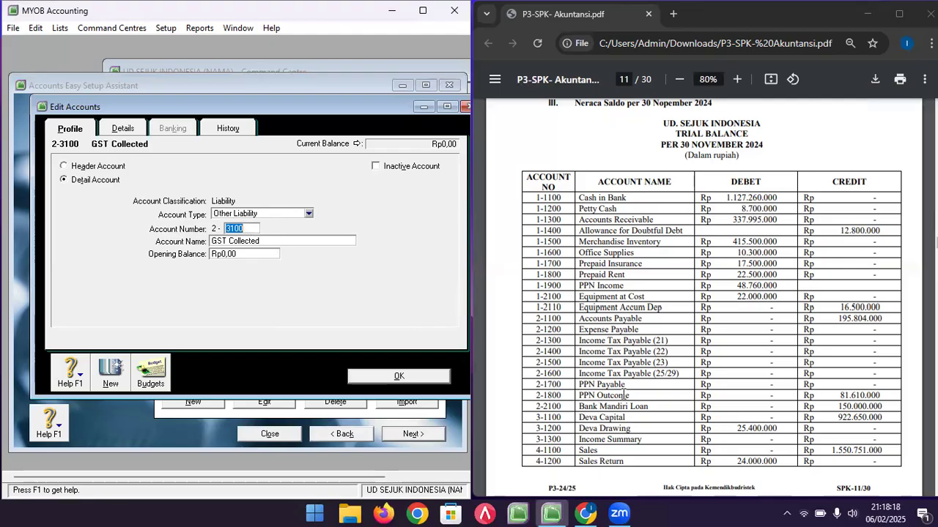
text(1800)
key(Tab)
text(P)
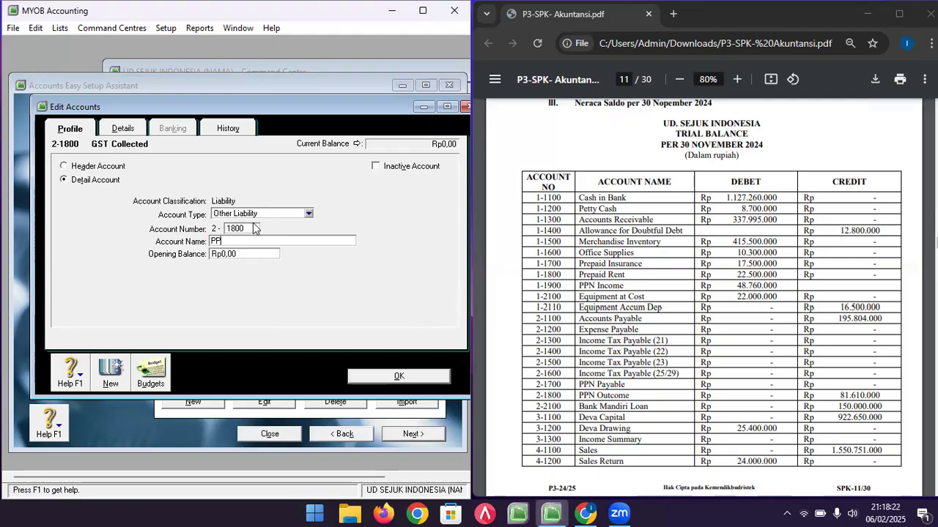
text(N OUTCOME)
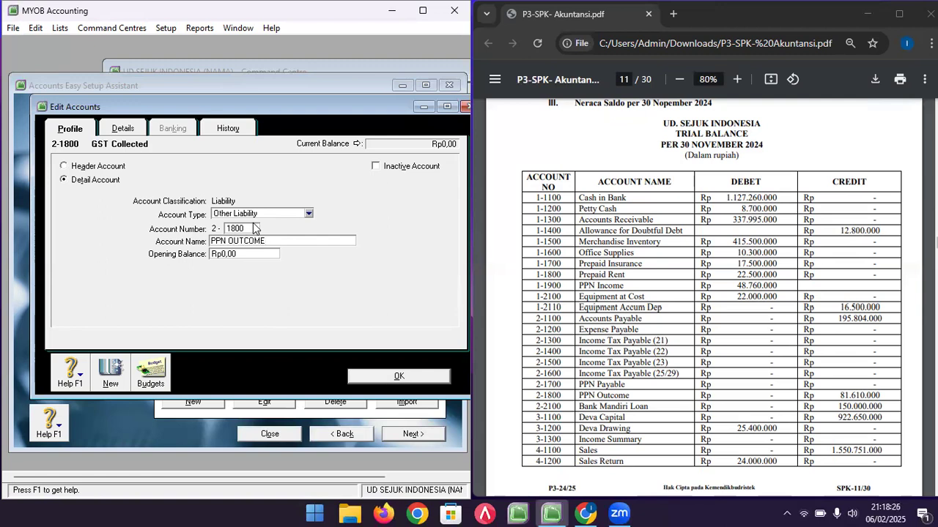
key(Tab)
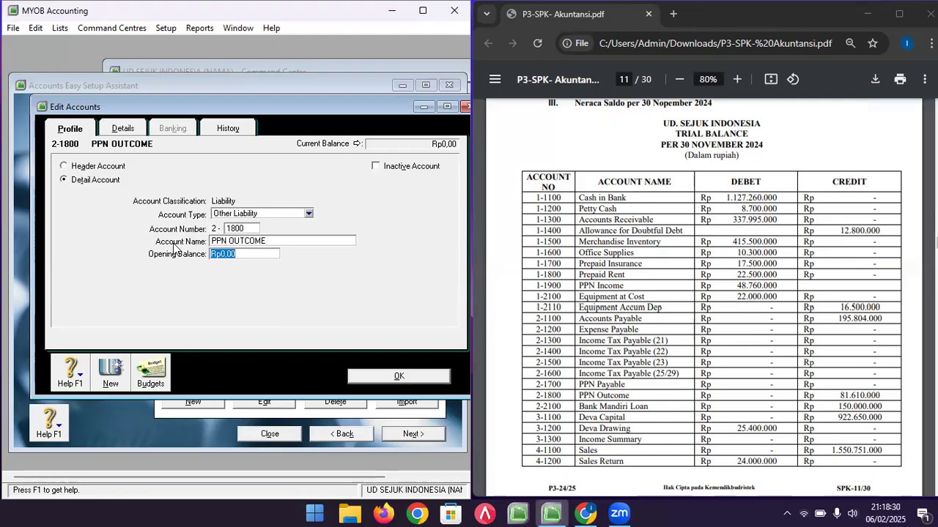
text(816)
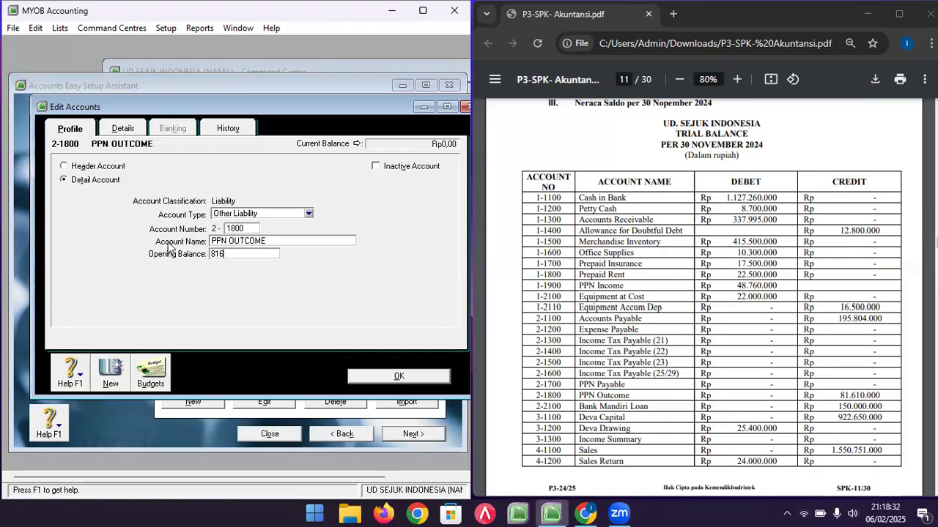
text(10000)
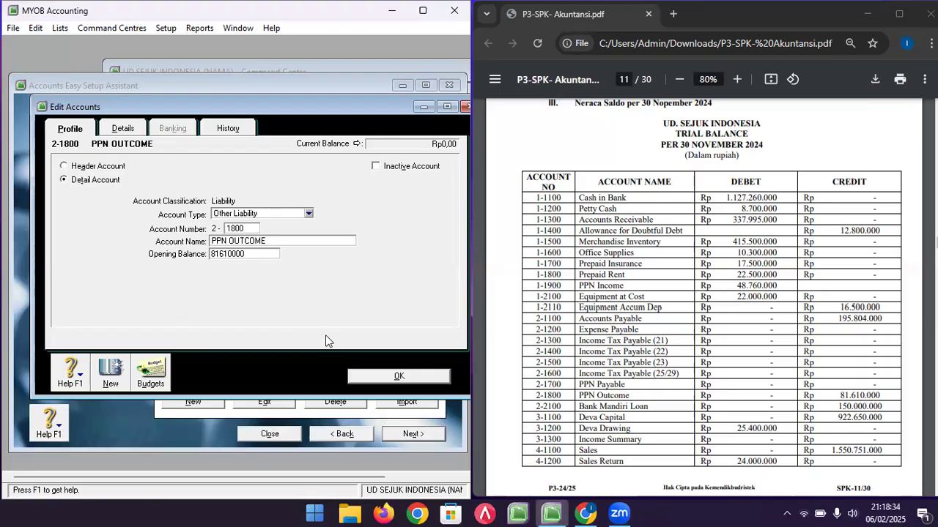
click(384, 378)
- Review GST Paid's available account types, then close it without changes
double_click(279, 278)
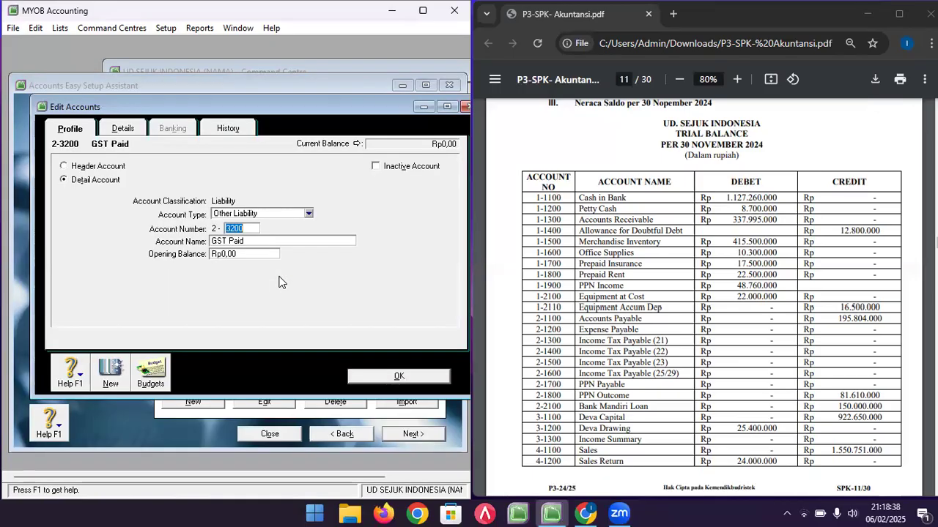
click(279, 214)
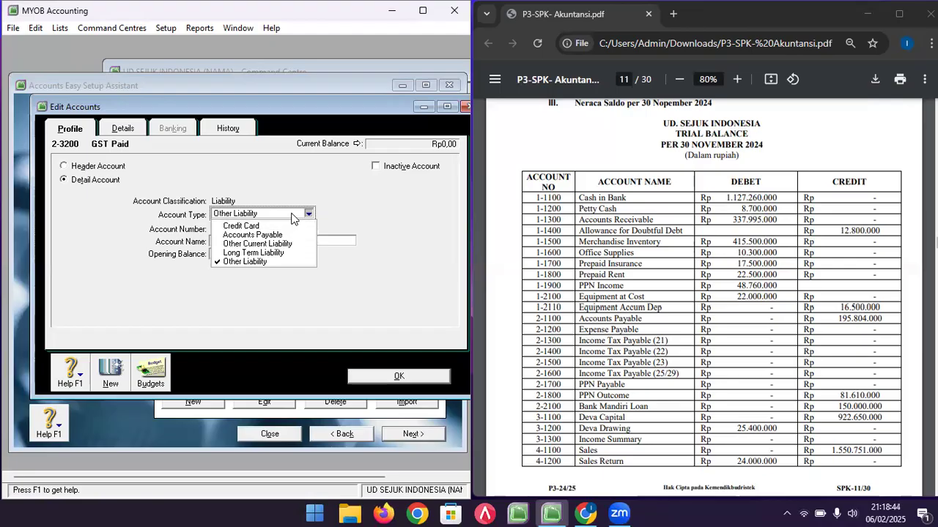
click(385, 220)
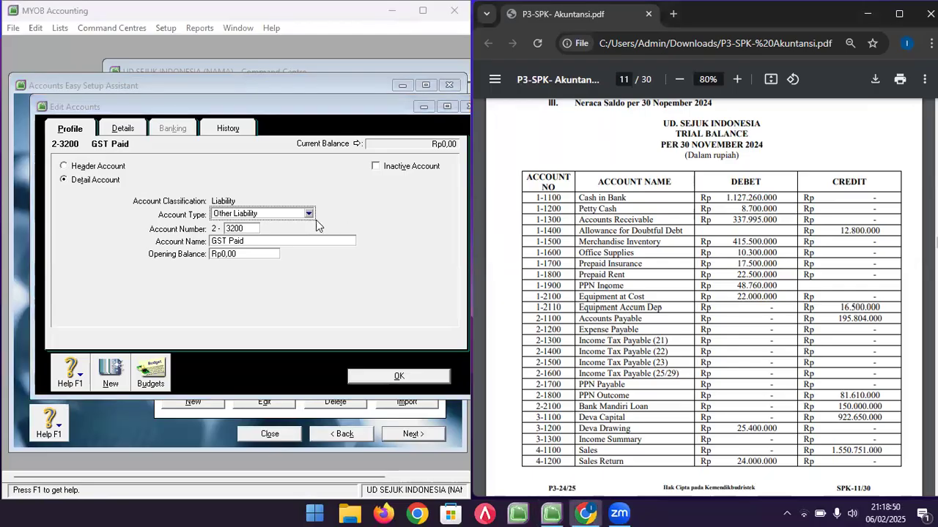
click(300, 216)
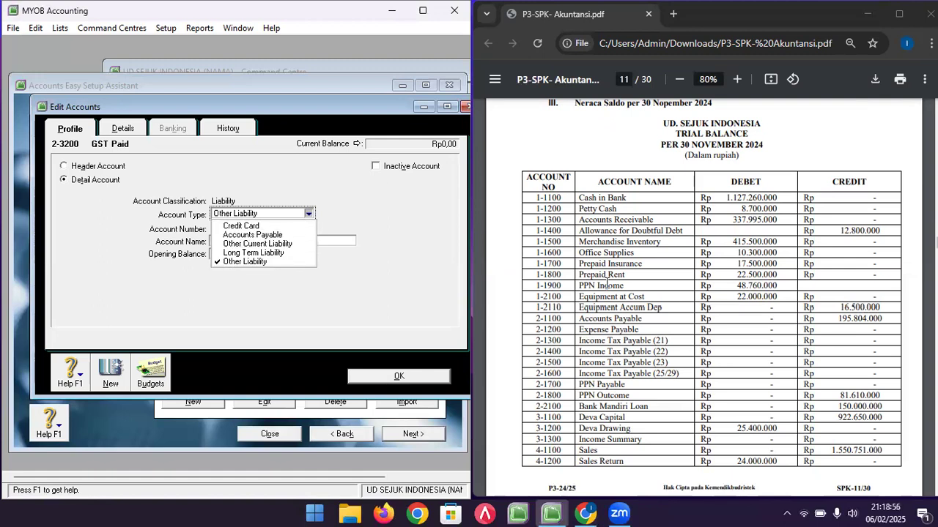
click(607, 284)
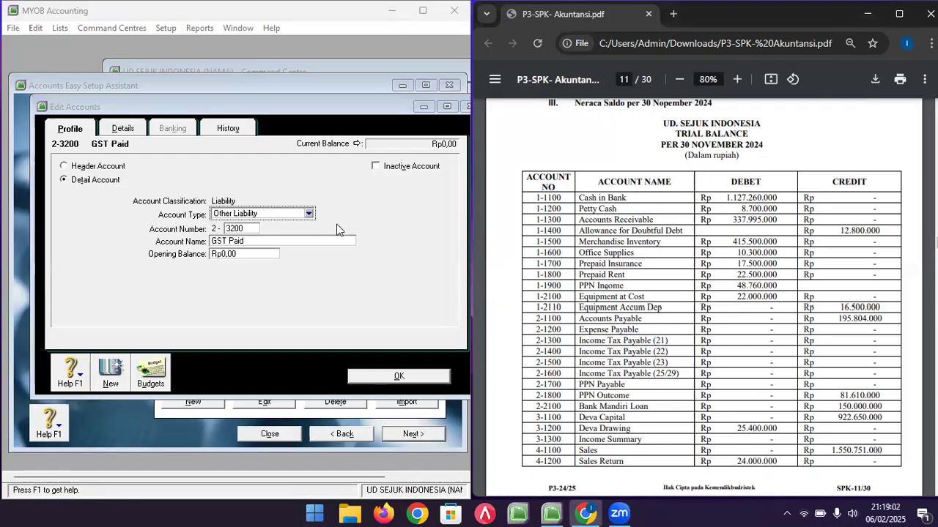
click(388, 375)
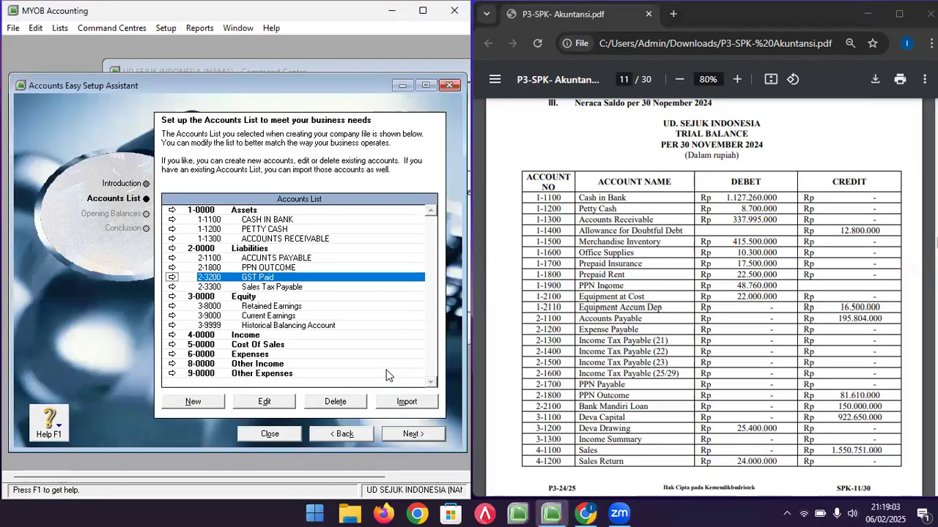
- Change PPN OUTCOME's account type to Other Current Liability and save it
double_click(273, 273)
click(258, 216)
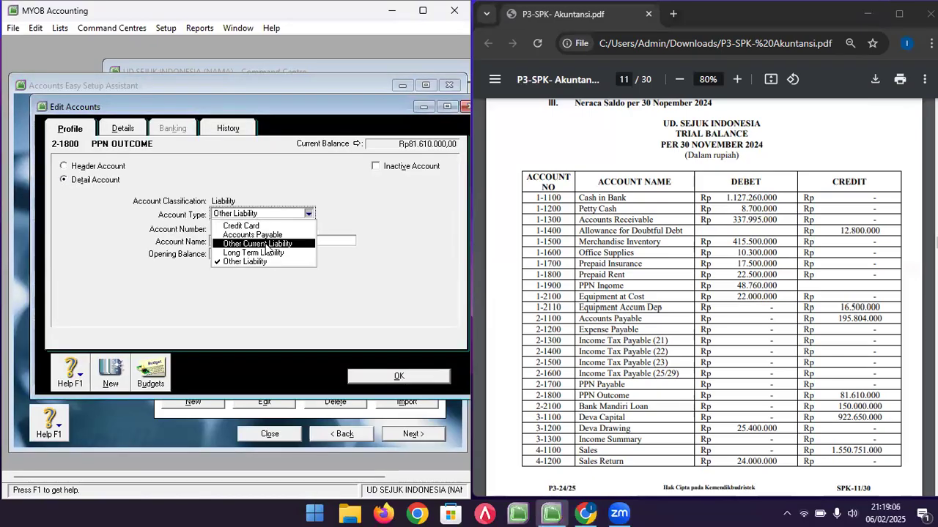
click(264, 245)
click(386, 376)
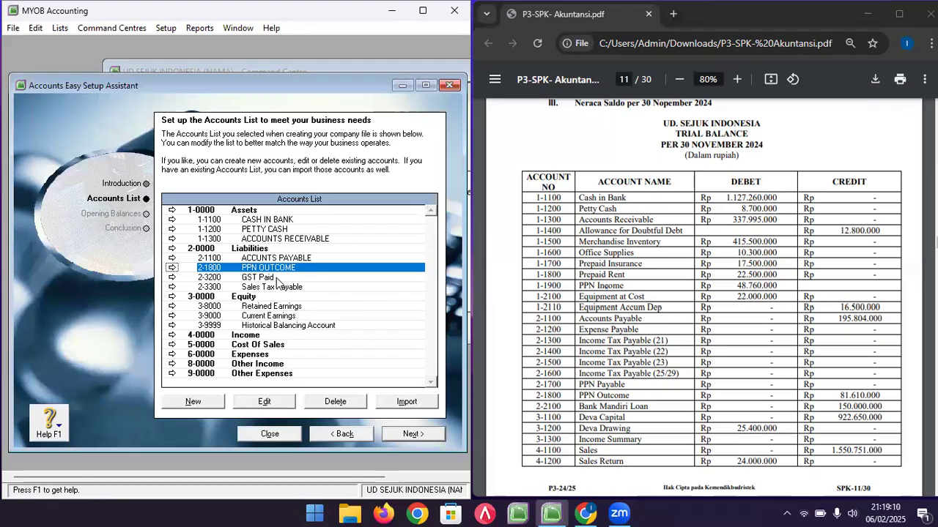
- Select ACCOUNTS RECEIVABLE, then highlight trial balance rows 1-1400 through Equipment Accum Dep
click(273, 239)
click(611, 274)
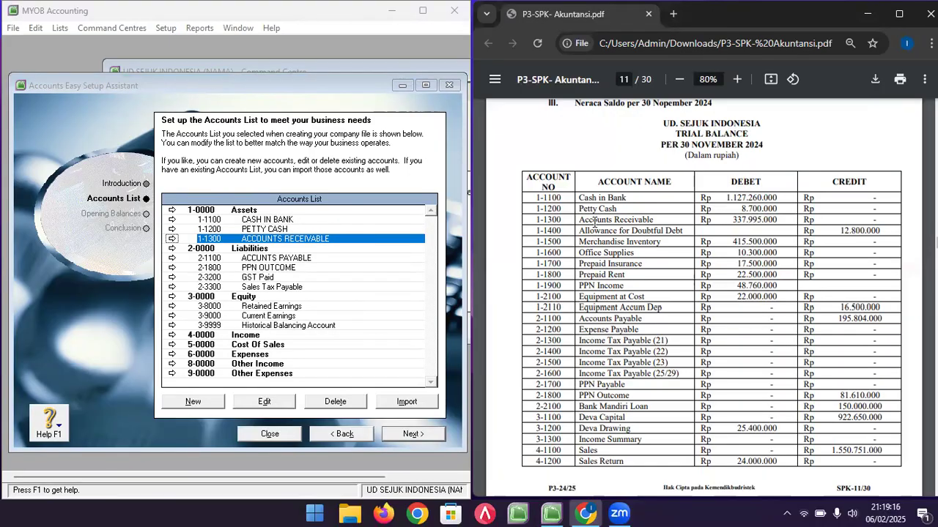
drag(535, 230, 883, 309)
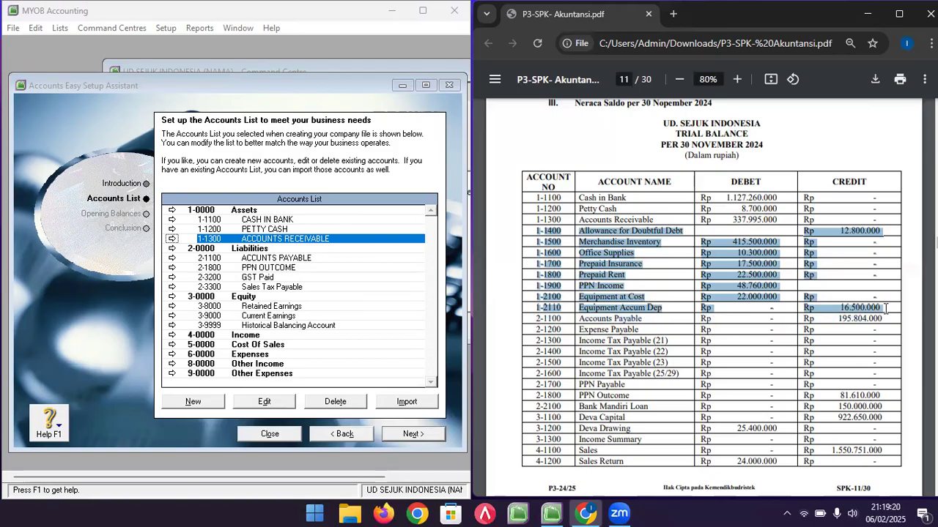
- Create Other Current Asset 1-1400 ALLOWANCE FOR DOUBTFUL DEBTS with a negative opening balance
click(285, 236)
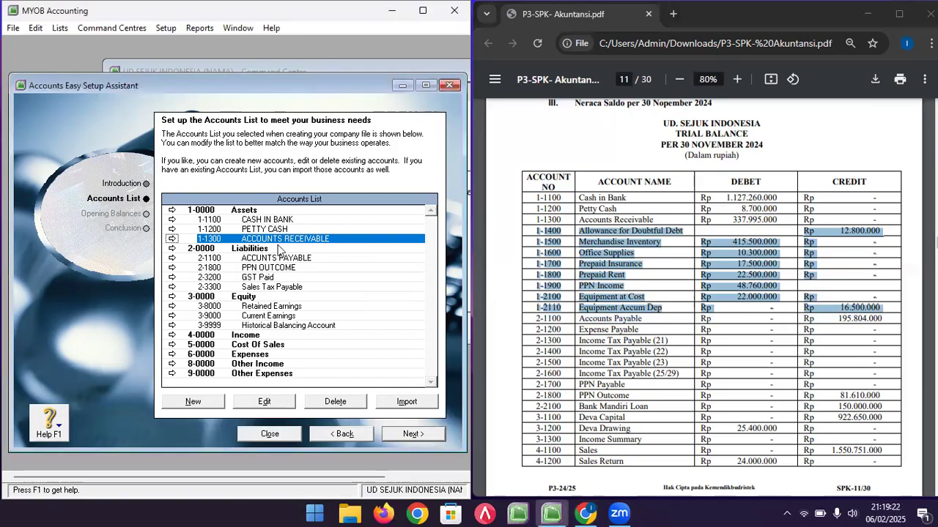
click(217, 403)
click(250, 214)
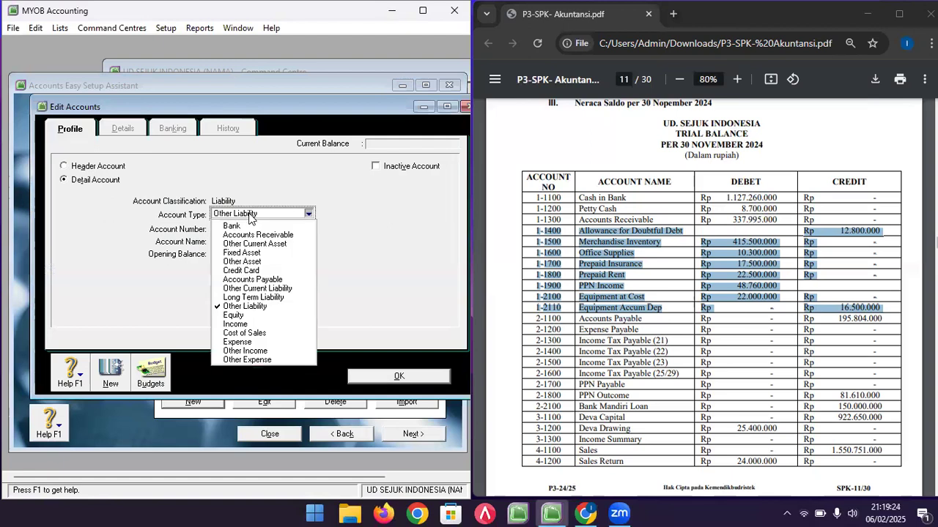
click(254, 243)
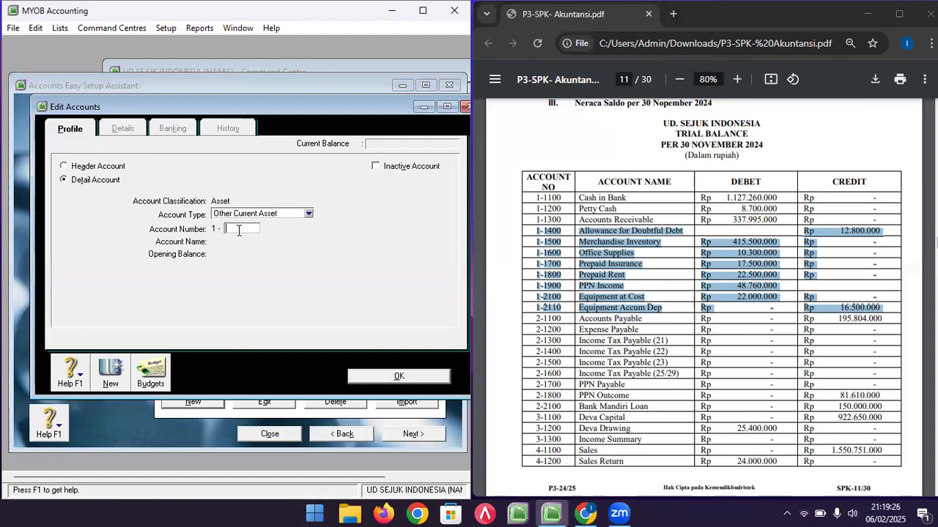
text(1400)
key(Tab)
text(ALLOWANCE FOR)
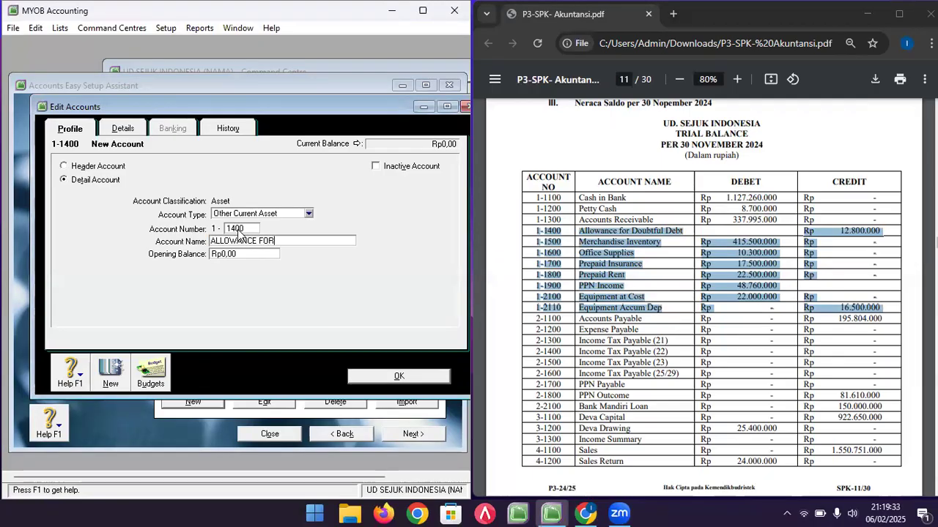
text( DOUBTFUL)
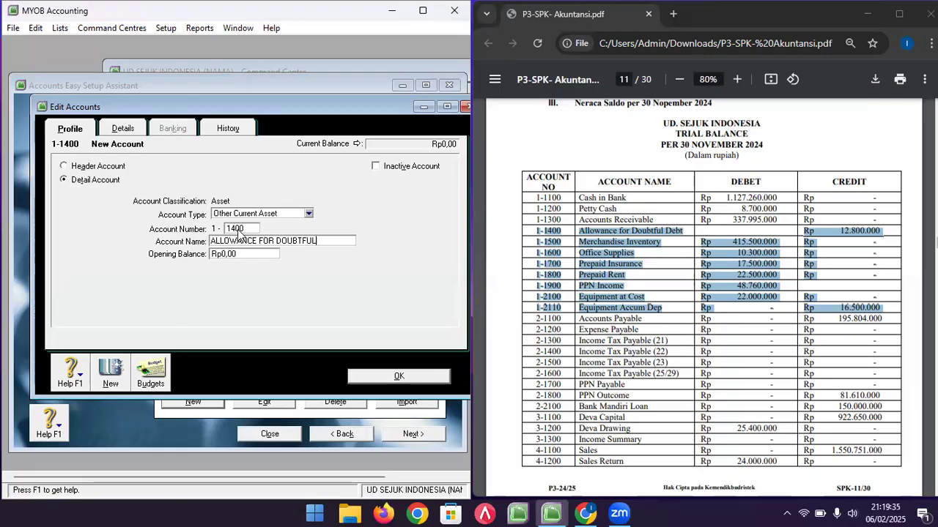
text( DEBTS)
key(Tab)
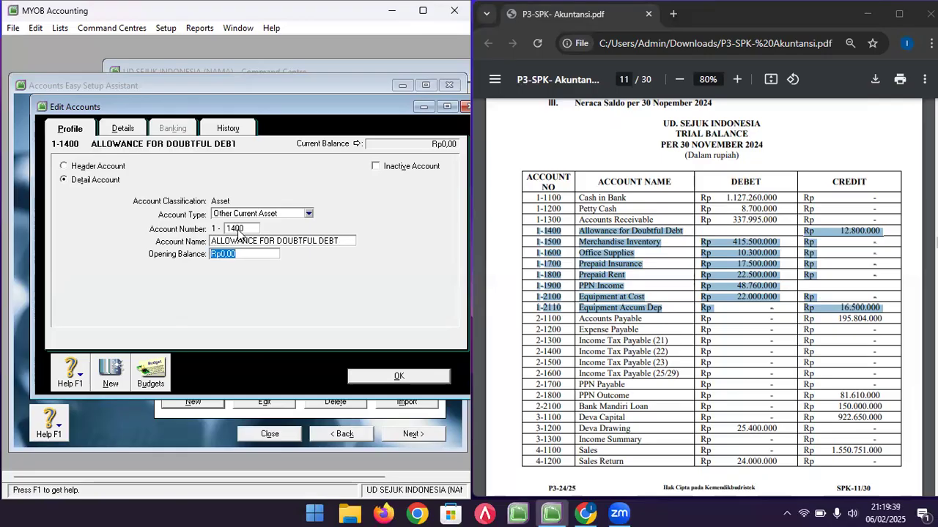
text(-12800000)
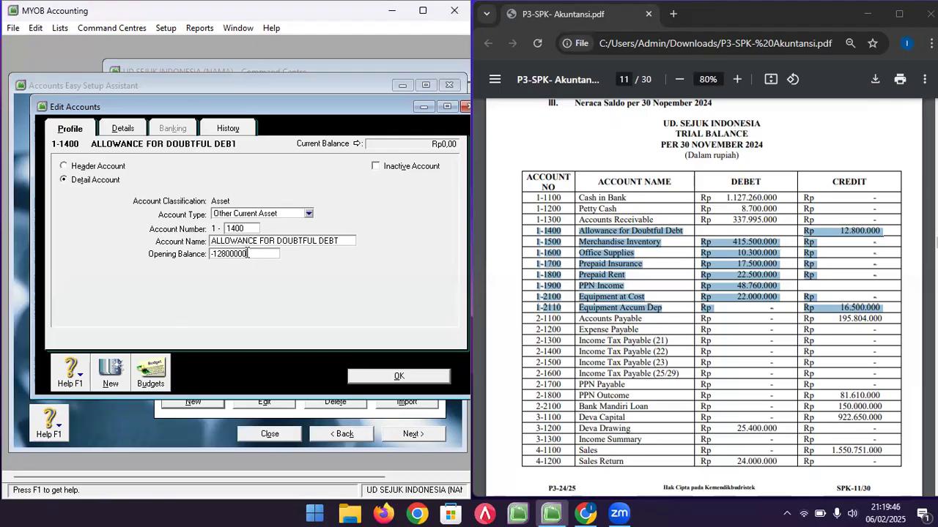
click(234, 254)
click(111, 375)
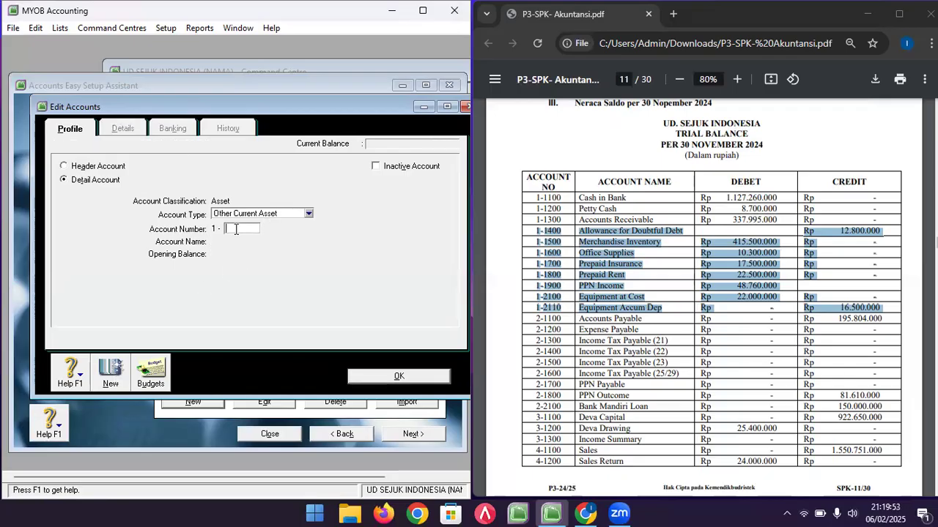
- Add 1-1500 MERCHANDISE INVENTORY with opening balance 415500000
text(1500)
key(Tab)
text(MERCHANDISE INVENTOR)
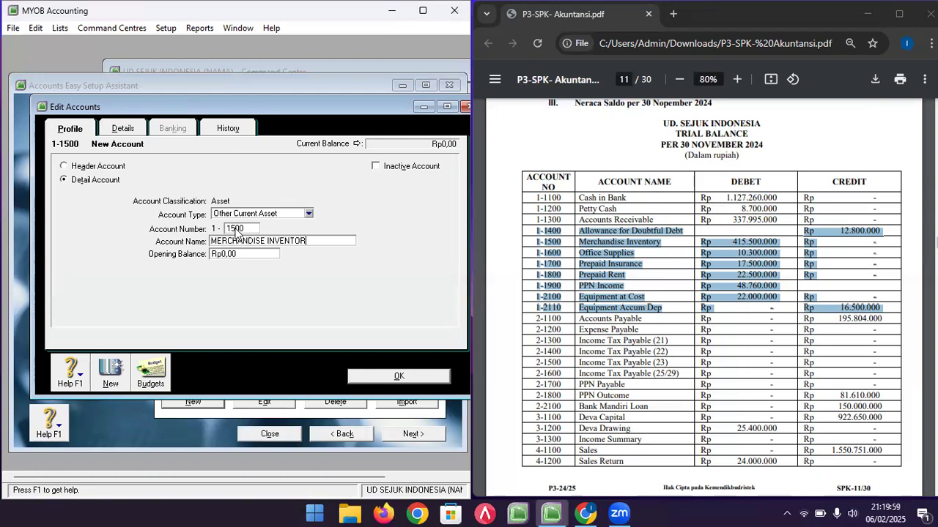
key(Tab)
text(415500000)
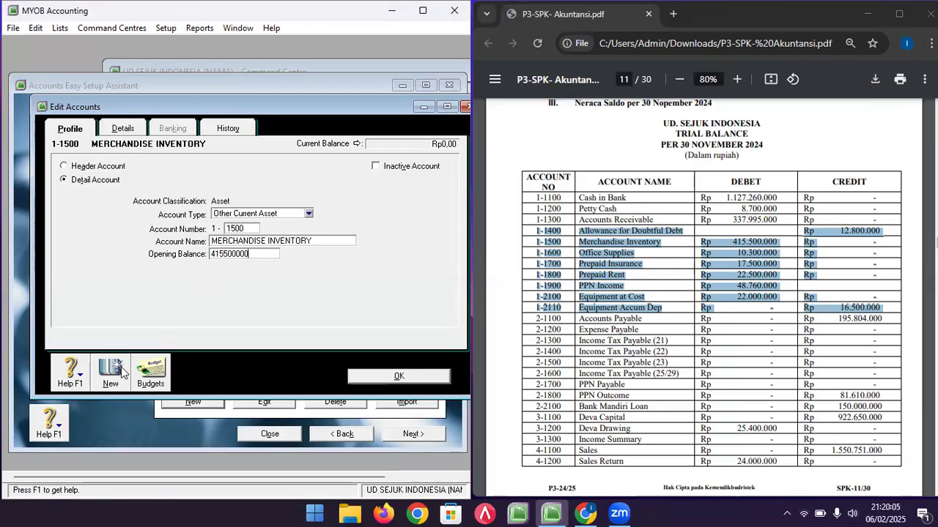
key(Return)
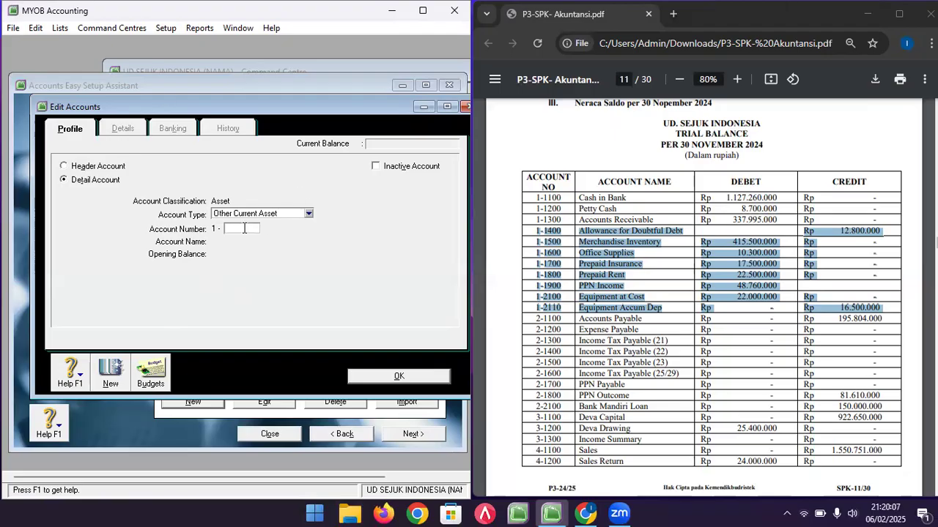
- Add account 1-1600 OFFICE SUPPLIES with opening balance 10300000
text(1600)
key(Tab)
text(OFFIC)
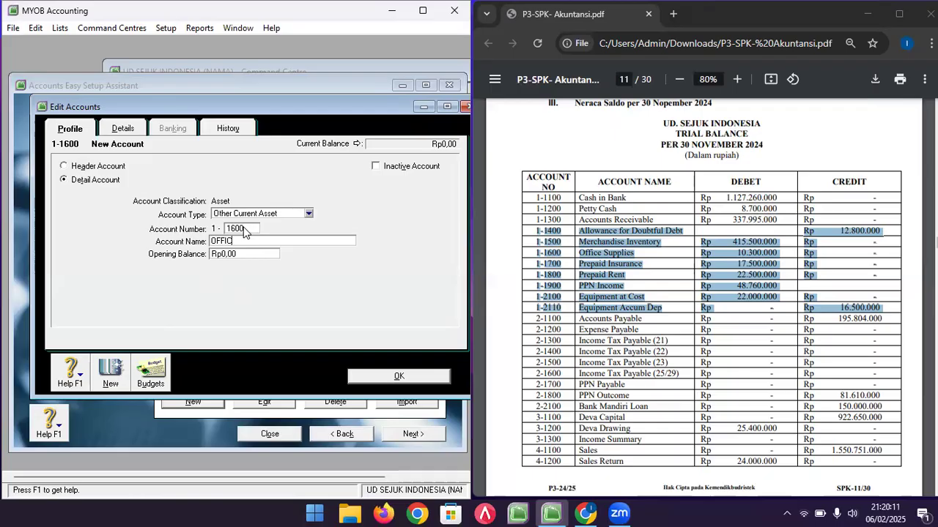
key(BackSpace)
key(BackSpace)
key(BackSpace)
text(SUPPLIE)
key(Tab)
text(10300000)
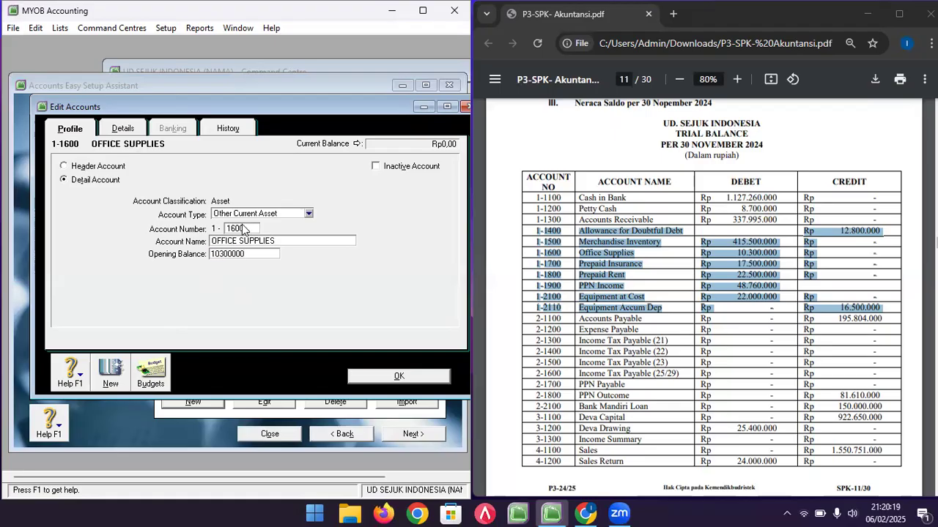
key(Return)
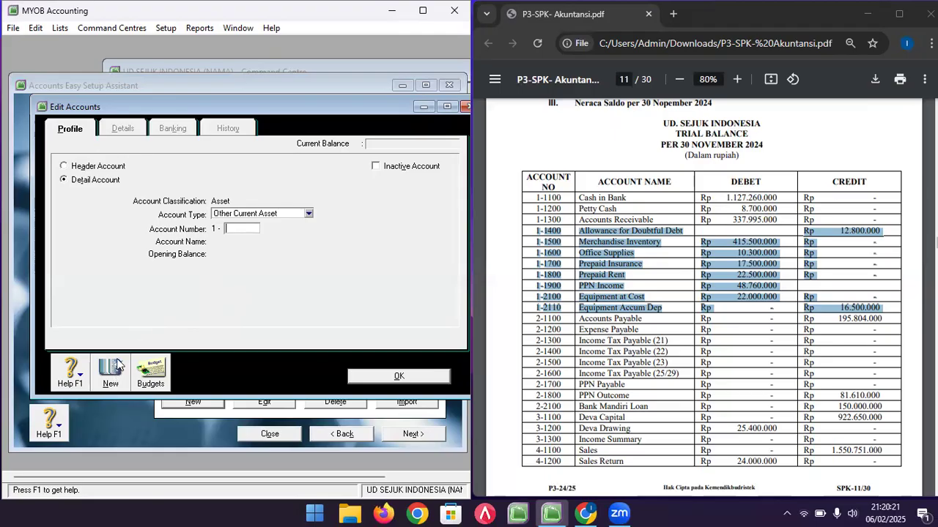
- Add account 1-1700 PREPAID INSURANCE with opening balance 17500000
text(1700)
key(Tab)
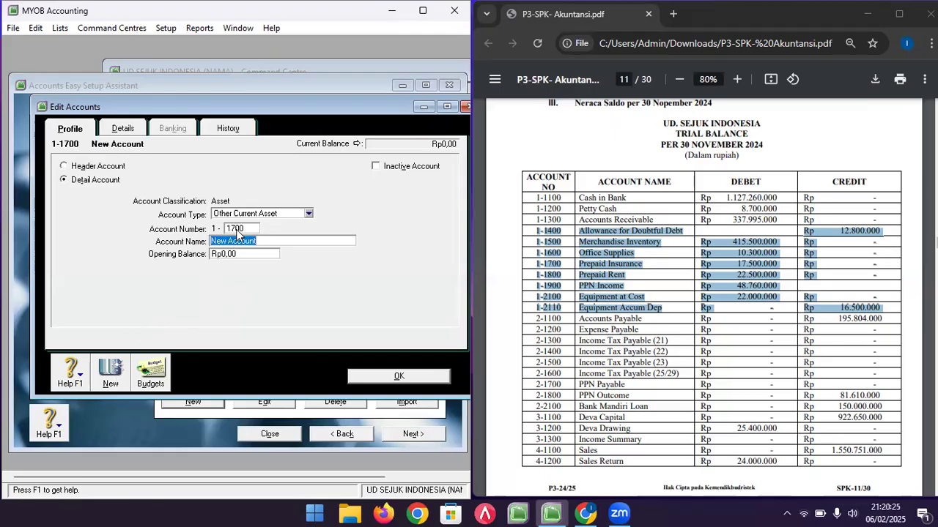
text(PRPAID)
key(BackSpace)
key(BackSpace)
text(EPAID INSURANCE)
key(Tab)
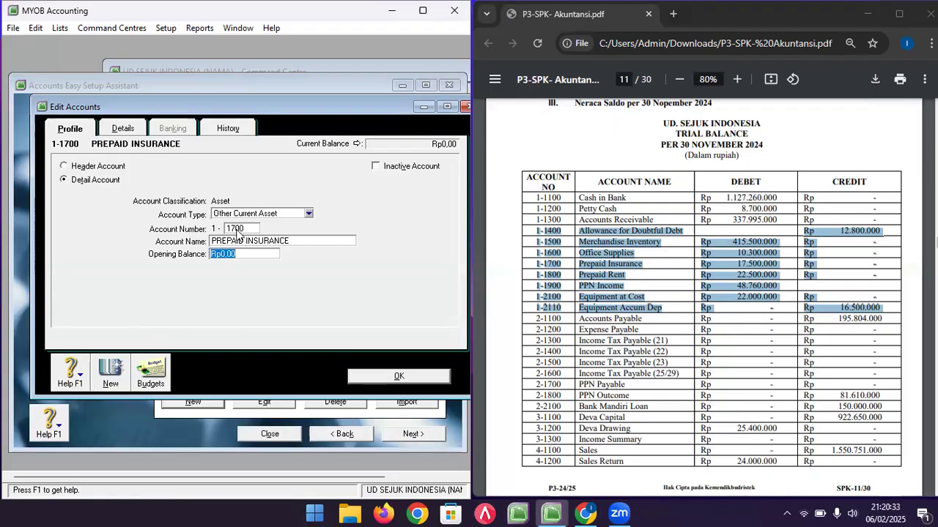
text(17500000)
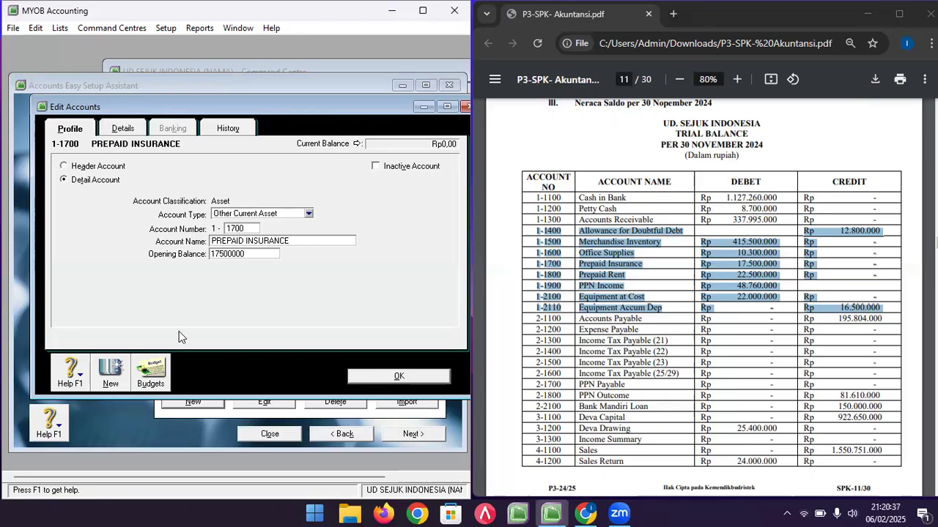
click(106, 375)
- Add account 1-1800 PREPAID RENT with opening balance 22500000
text(1800)
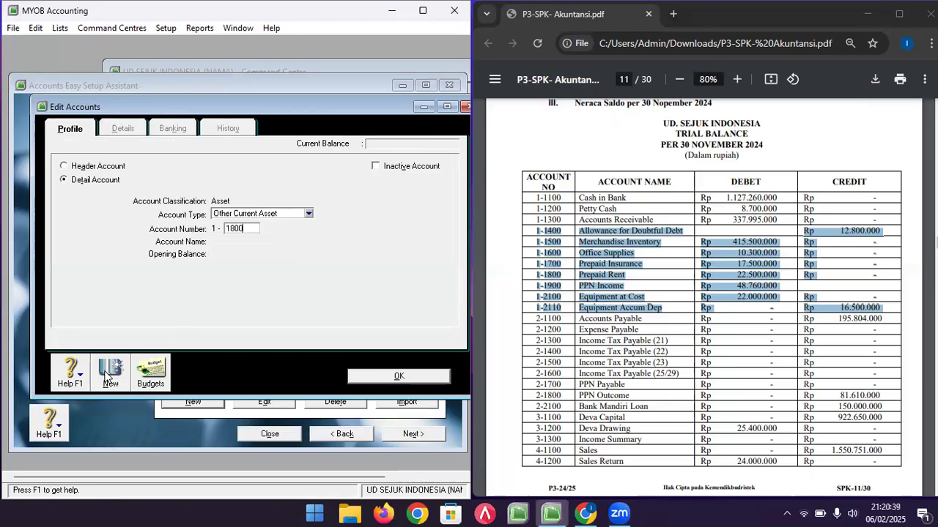
key(Tab)
text(PREPAID REN)
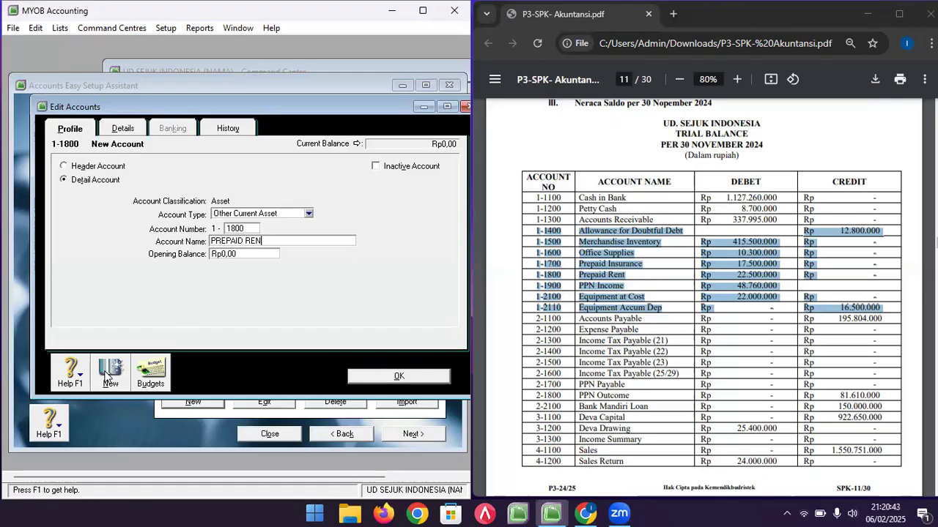
text(T)
key(Tab)
text(22500000)
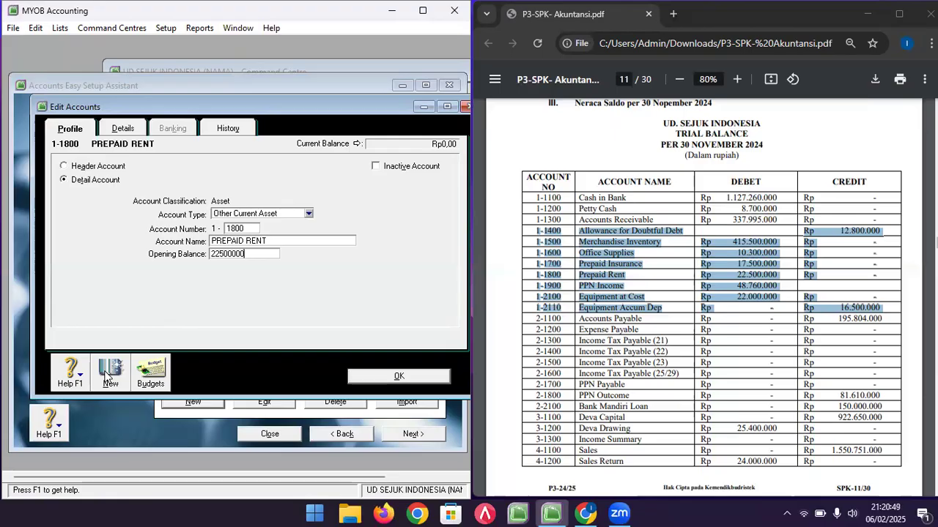
click(105, 376)
- Add account 1-1900 PPN INCOME with opening balance 48760000
text(1900)
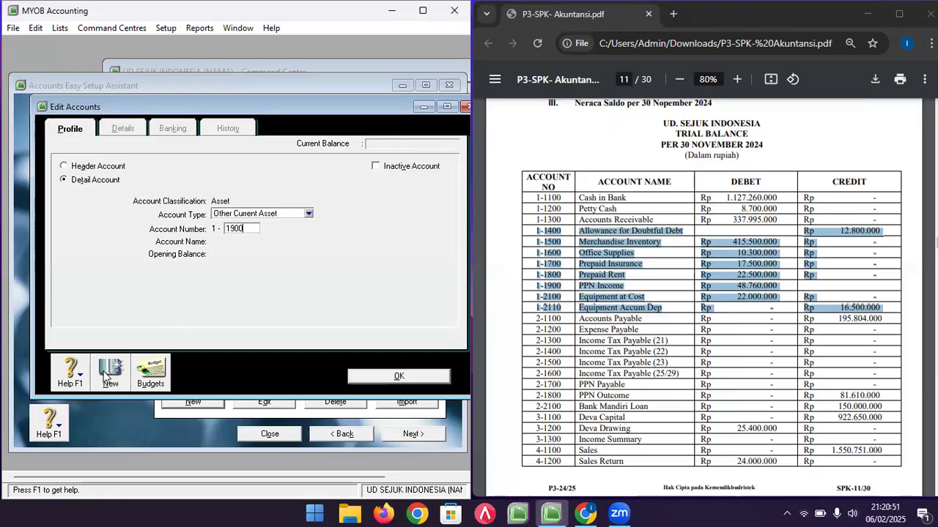
key(Tab)
text(PPN INCOM)
key(Tab)
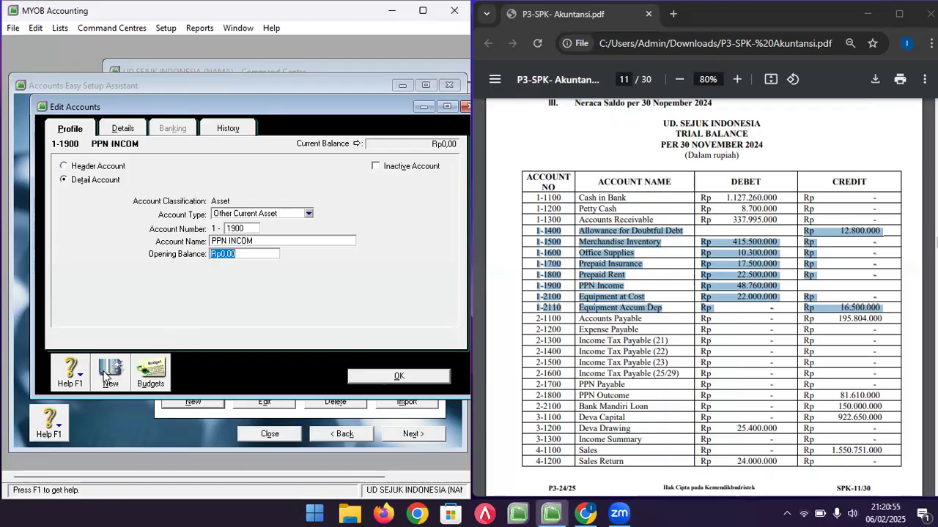
click(284, 241)
click(284, 241)
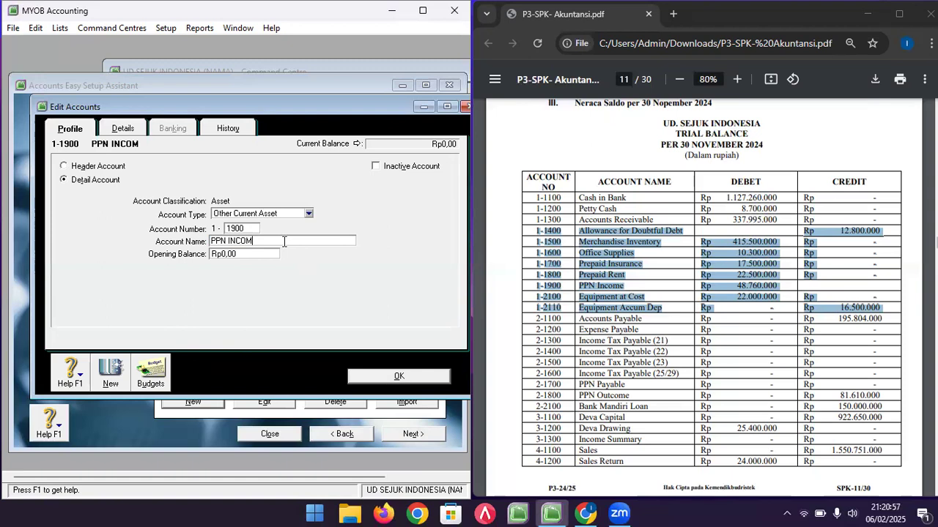
key(Tab)
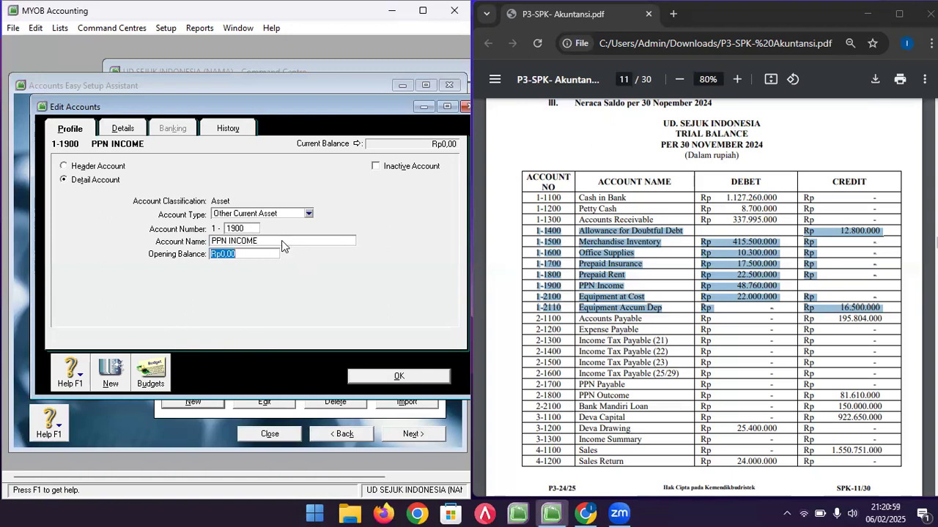
text(48760)
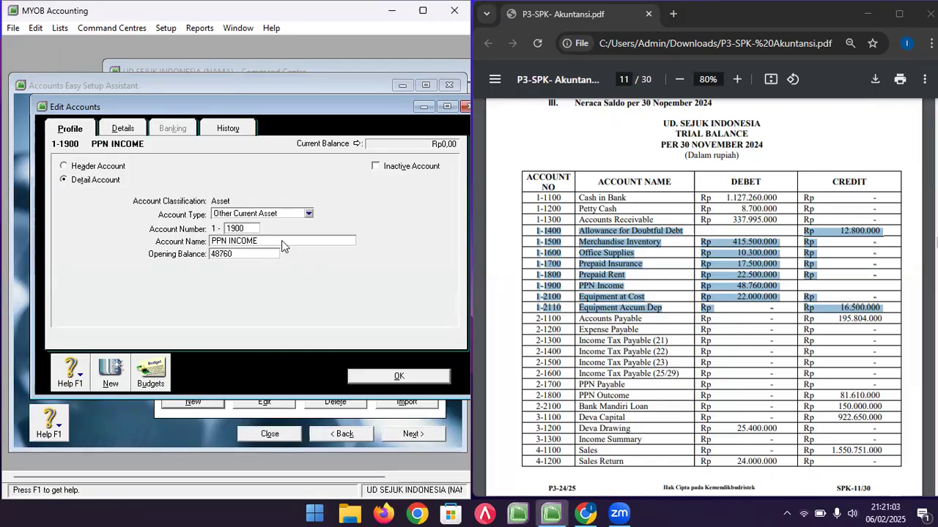
text(000)
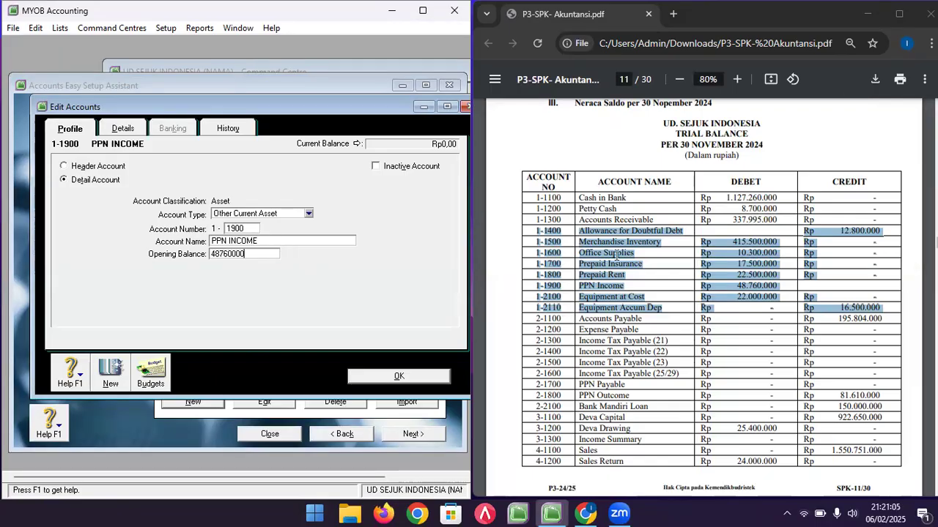
click(111, 373)
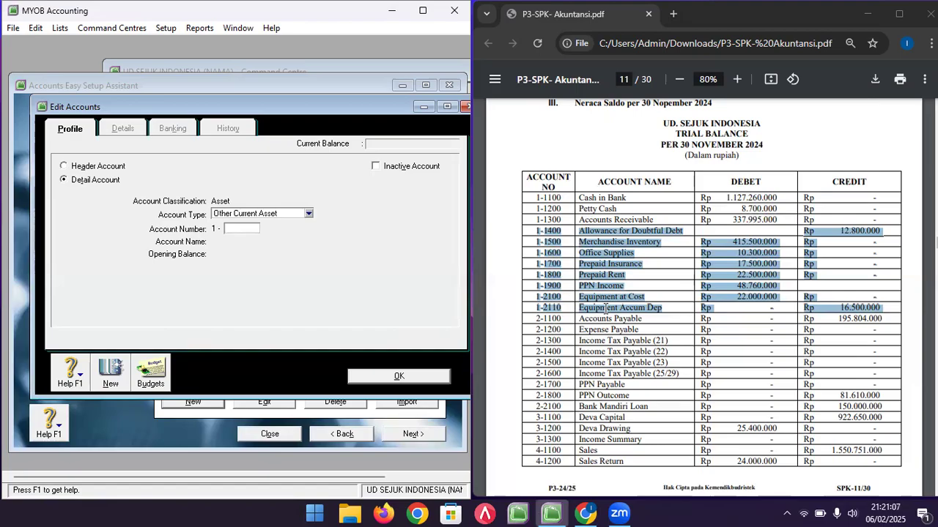
- Create Fixed Asset account 1-2100 EQUIPMENT AT COST with opening balance 22000000
click(293, 216)
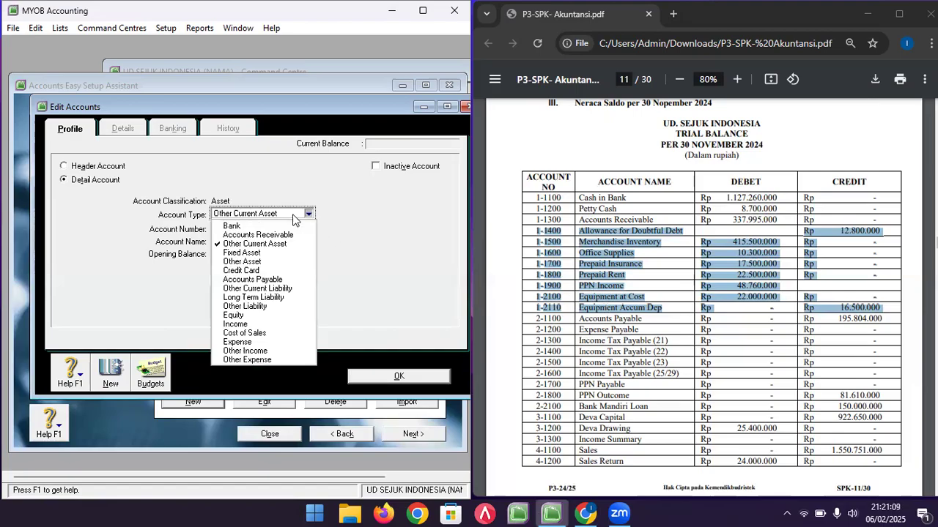
click(275, 253)
click(238, 227)
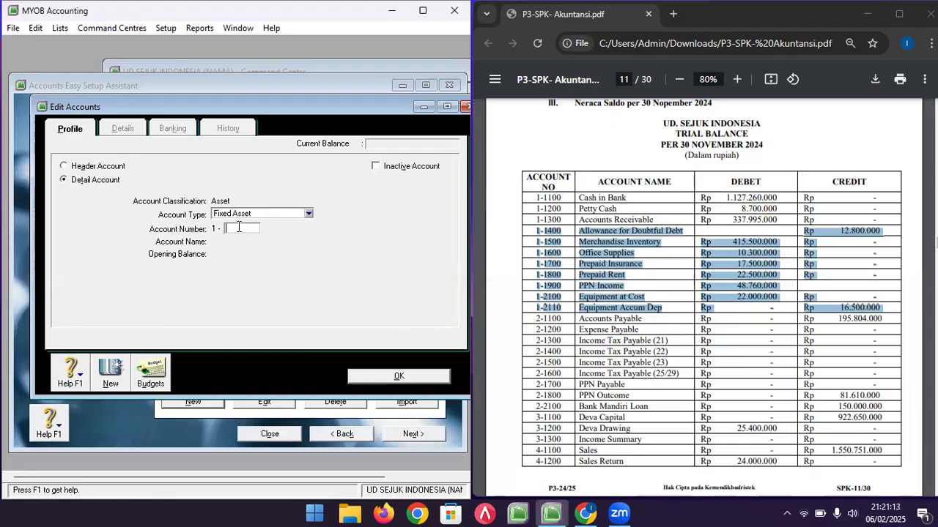
text(2100)
key(Tab)
text(EQUI)
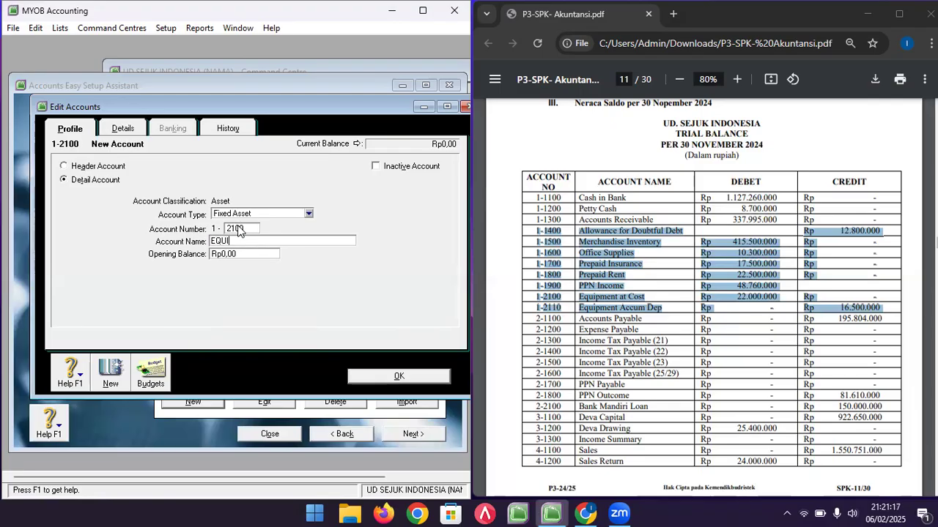
text(PMENT AT COST)
key(Tab)
text(22000000)
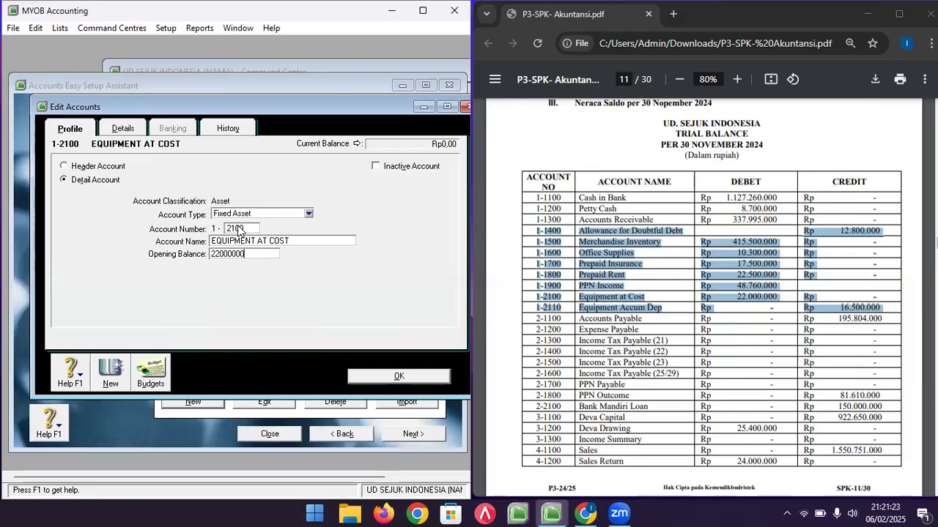
click(110, 371)
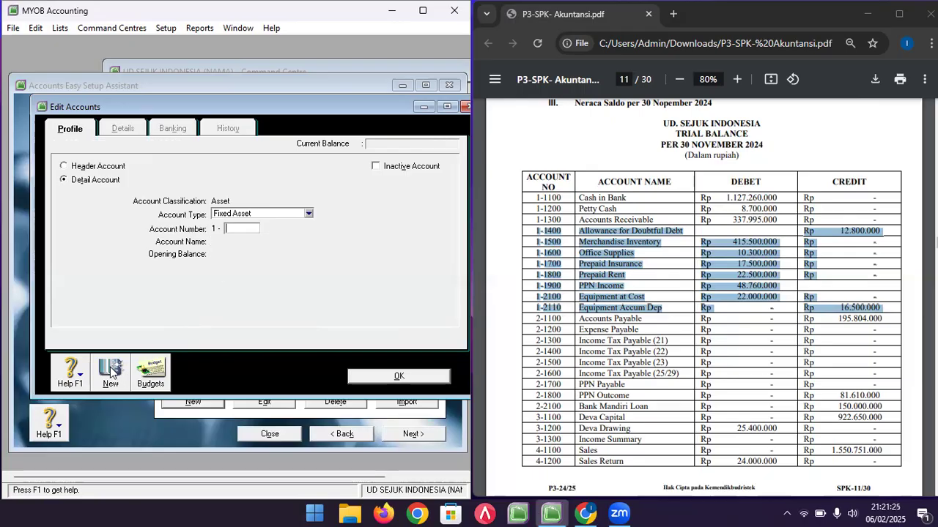
- Enter account 1-2110 EQUIPMENT ACCUM DEP with opening balance -16500000
text(2110)
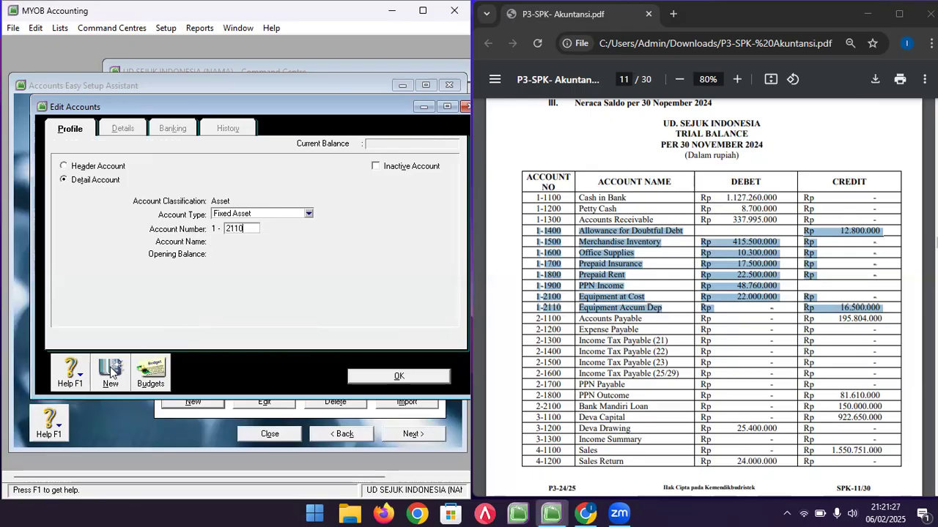
key(Tab)
text(E)
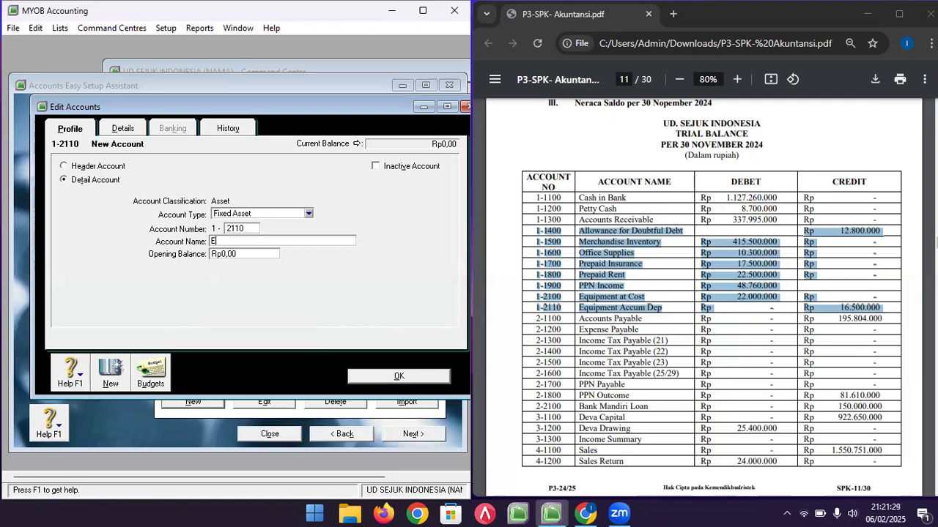
text(QUIPMENT ACCUM DEP)
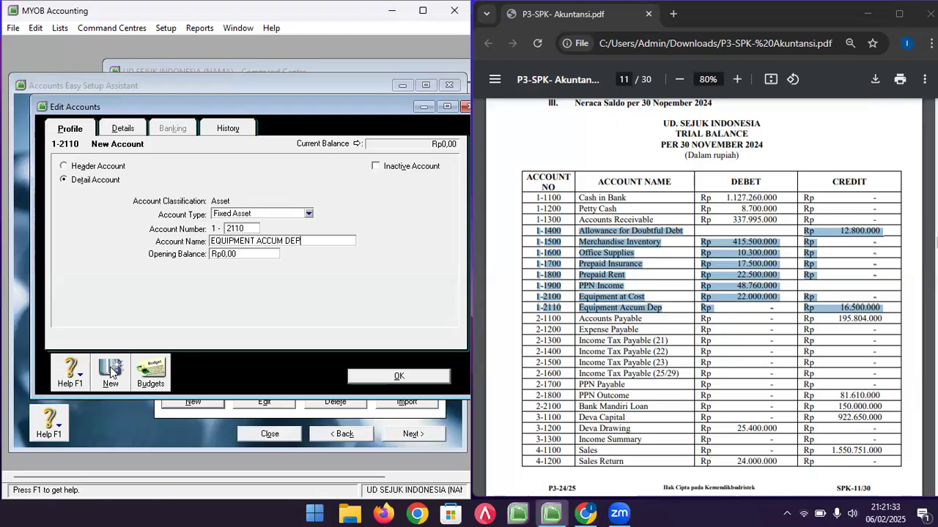
key(Tab)
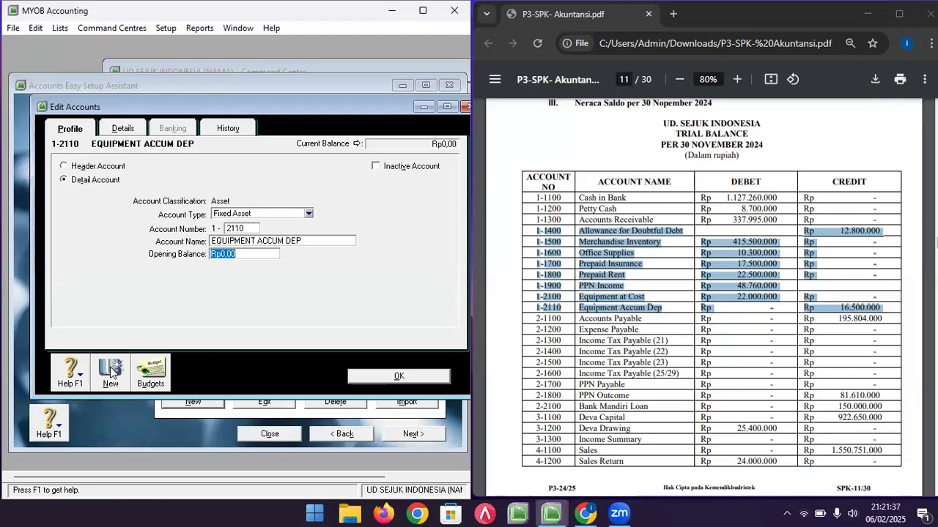
text(-16500000)
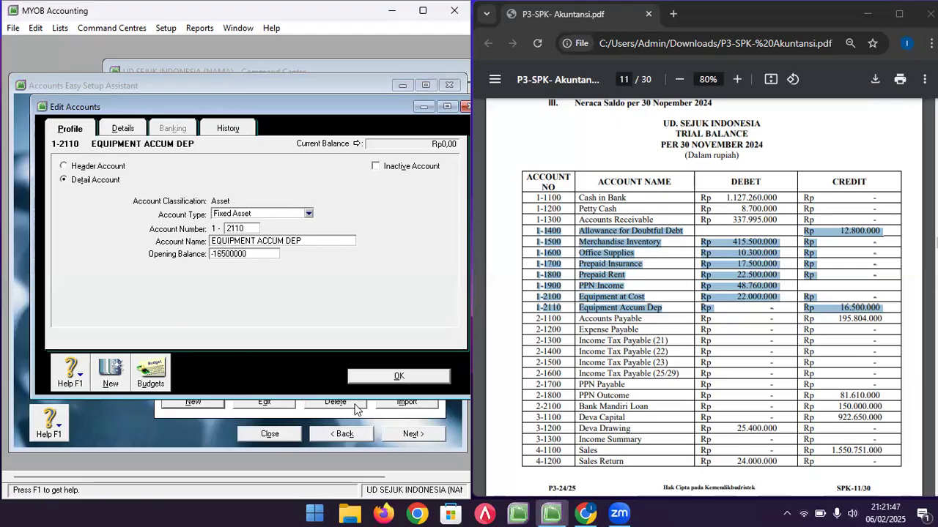
- Save EQUIPMENT ACCUM DEP and select the PPN OUTCOME account in the list
click(398, 376)
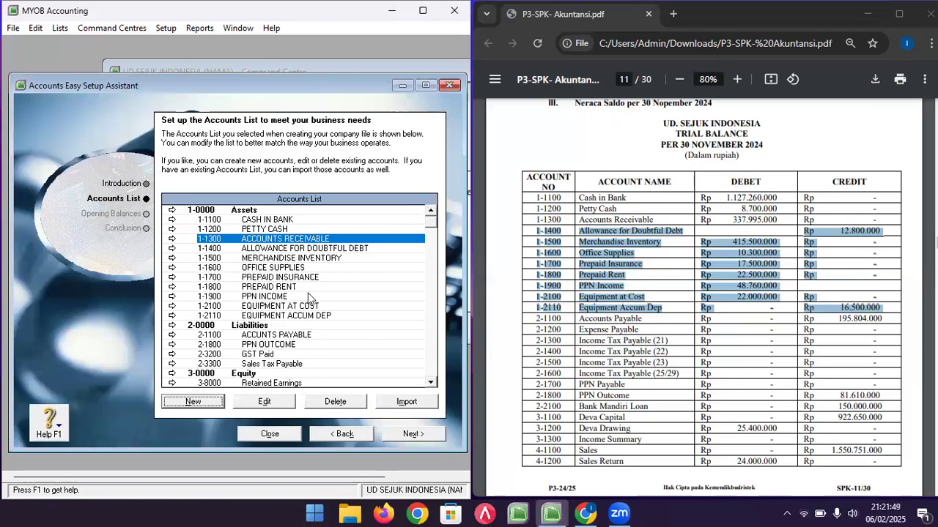
click(281, 298)
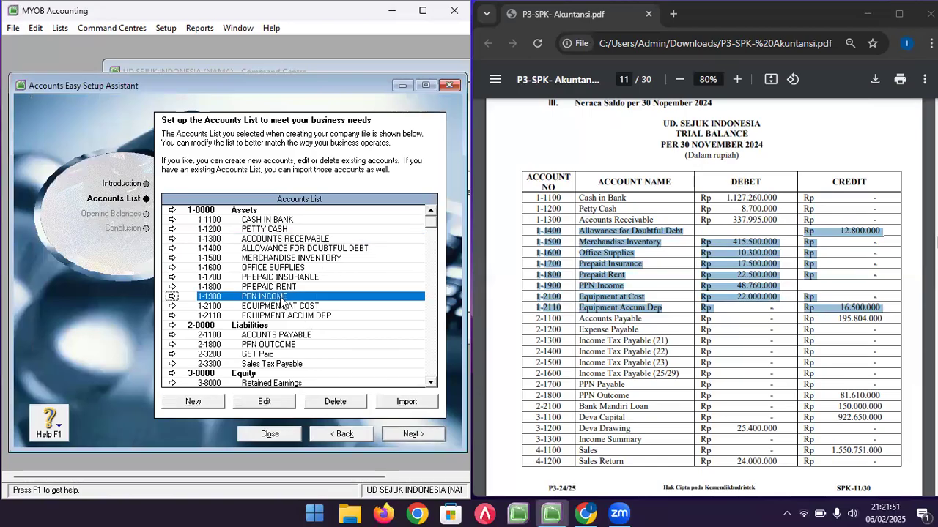
click(283, 345)
click(279, 298)
click(283, 345)
click(279, 356)
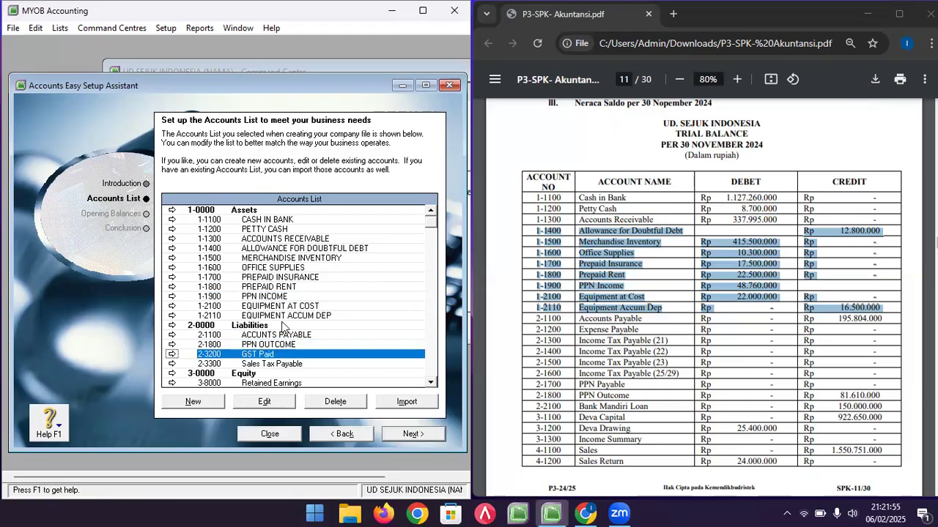
click(276, 346)
- Highlight the Expense Payable to PPN Payable trial balance rows, then open PPN OUTCOME
click(625, 320)
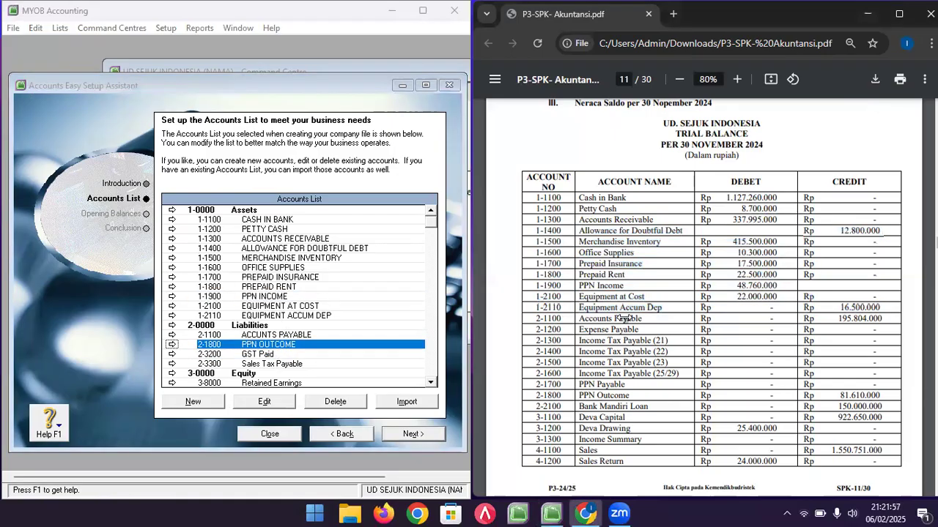
scroll(593, 273, down, 2)
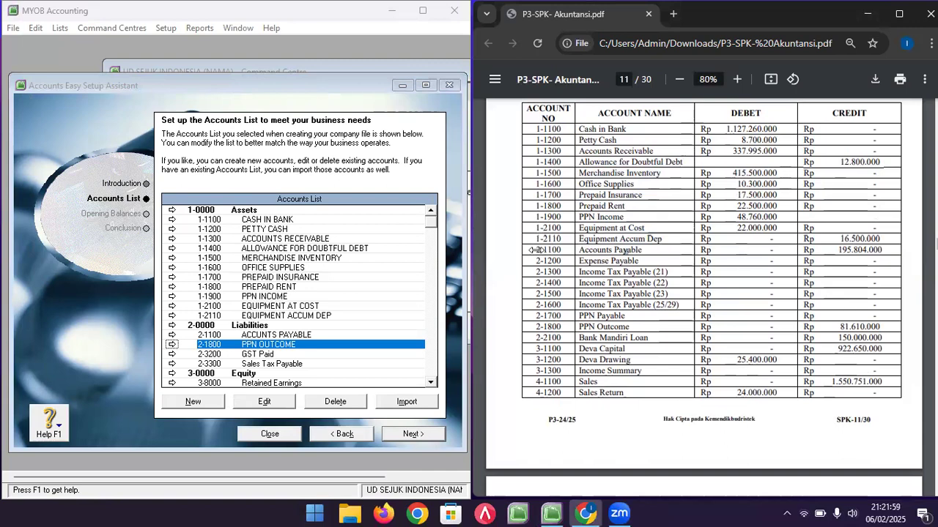
click(318, 337)
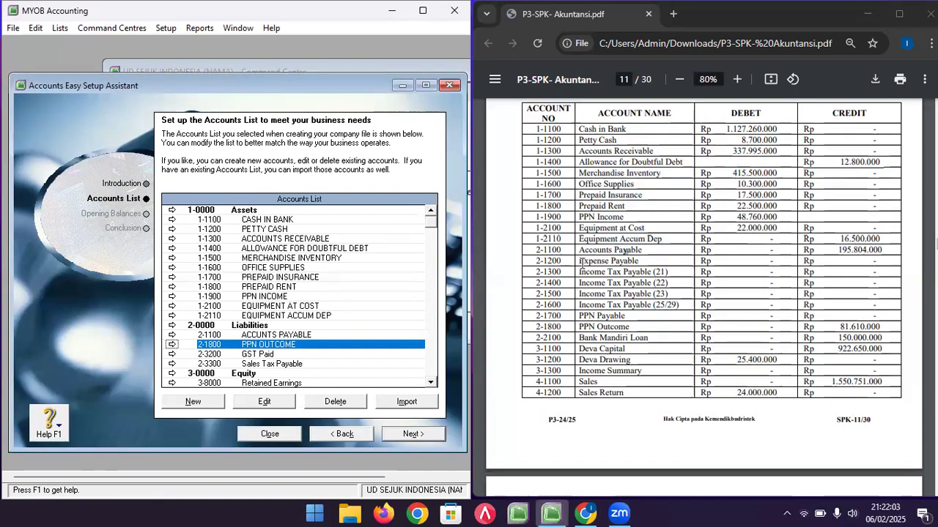
drag(535, 258, 884, 315)
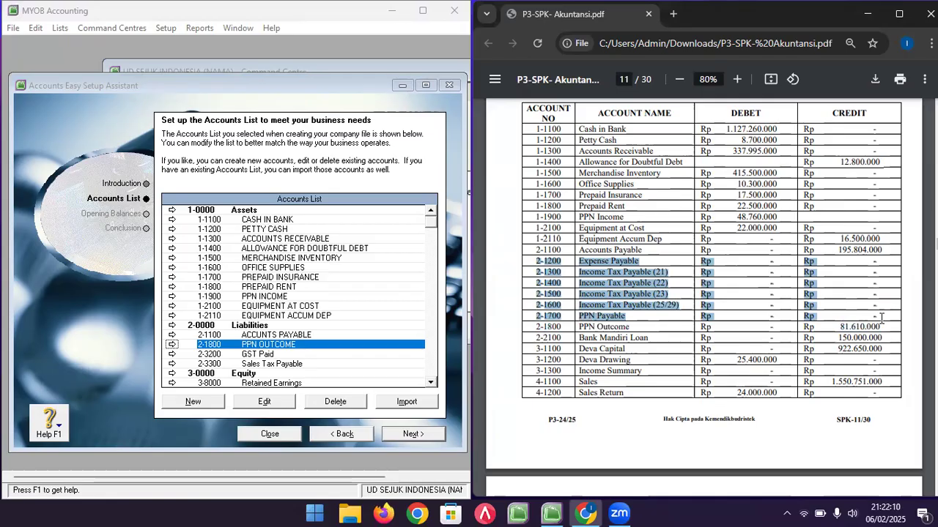
double_click(277, 345)
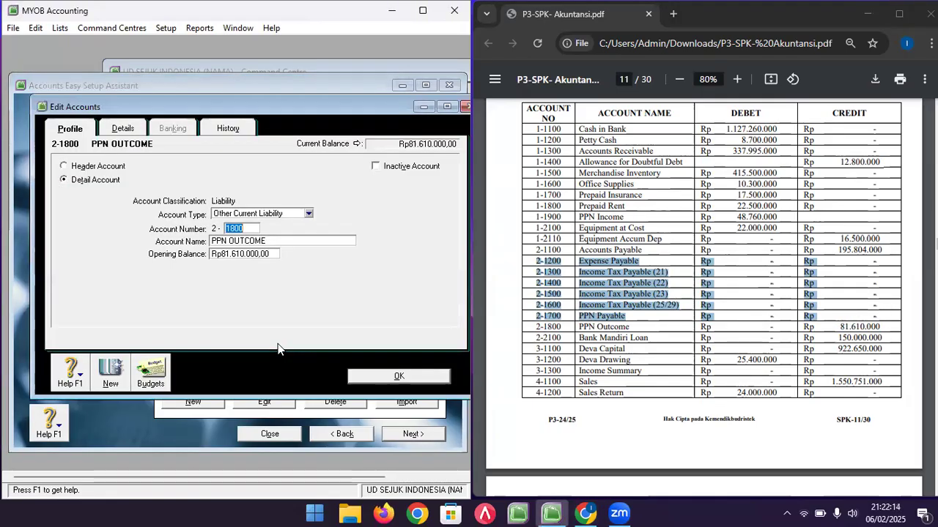
click(106, 381)
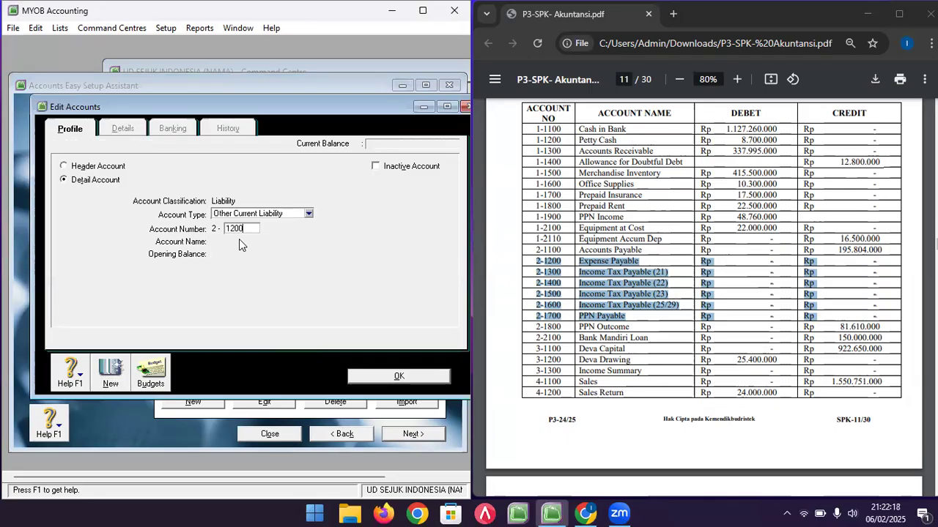
- Add liabilities 2-1200 EXPENSE PAYABLE and 2-1300 INCOME TAX PAYABLE (21)
key(Tab)
text(E)
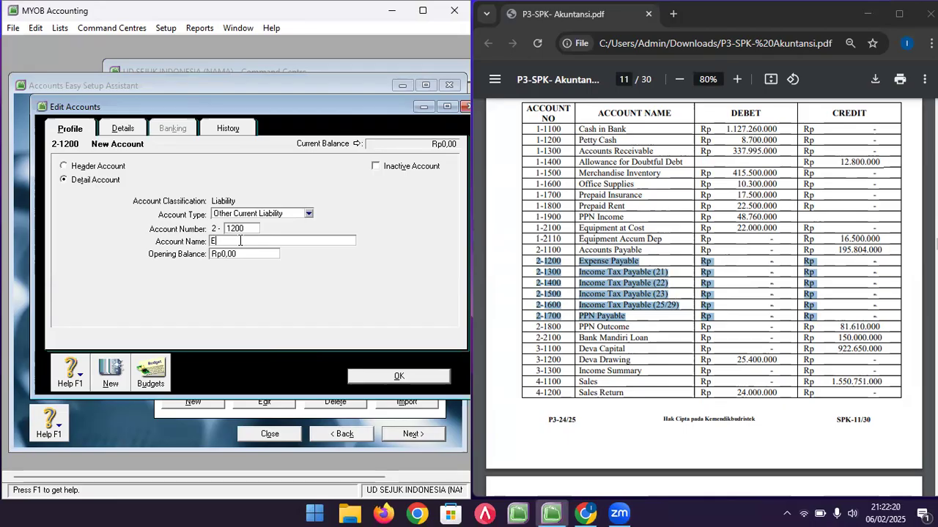
text(XPENSE PAYABLE)
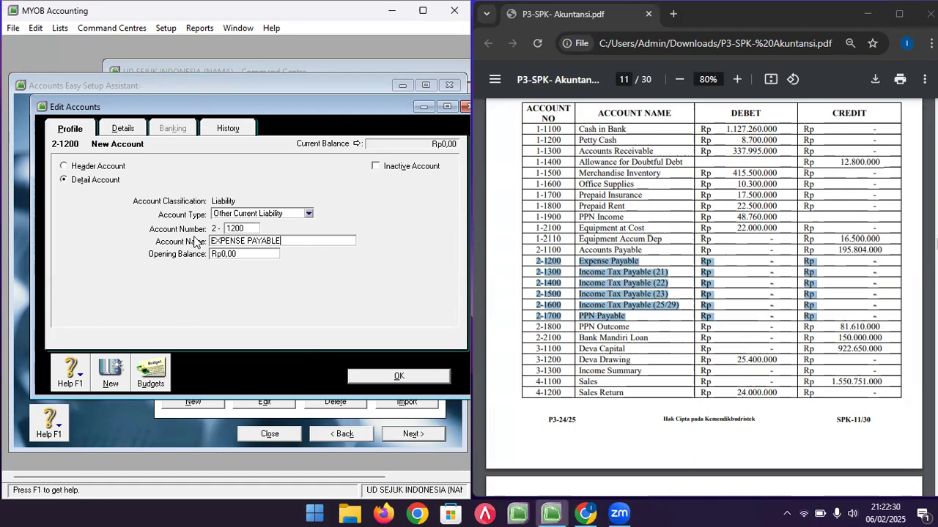
click(110, 377)
text(13)
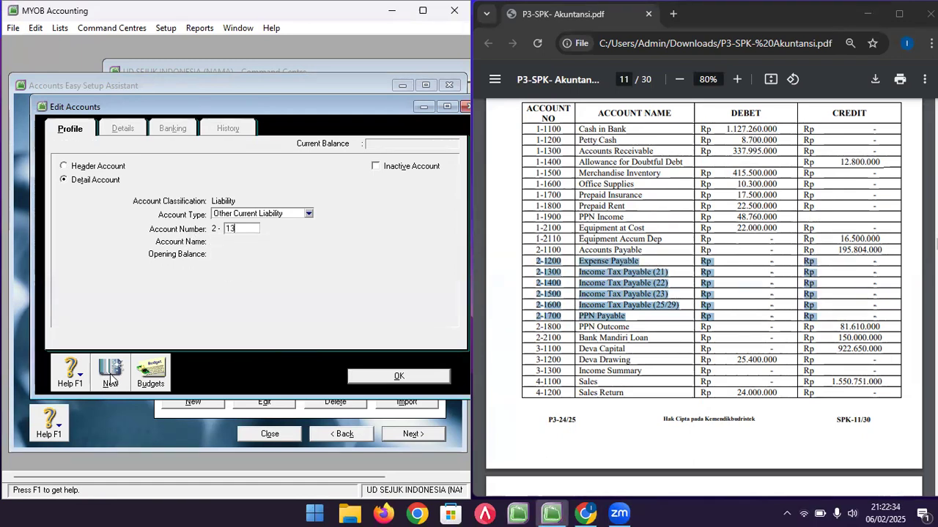
text(00)
key(Tab)
text(INCO)
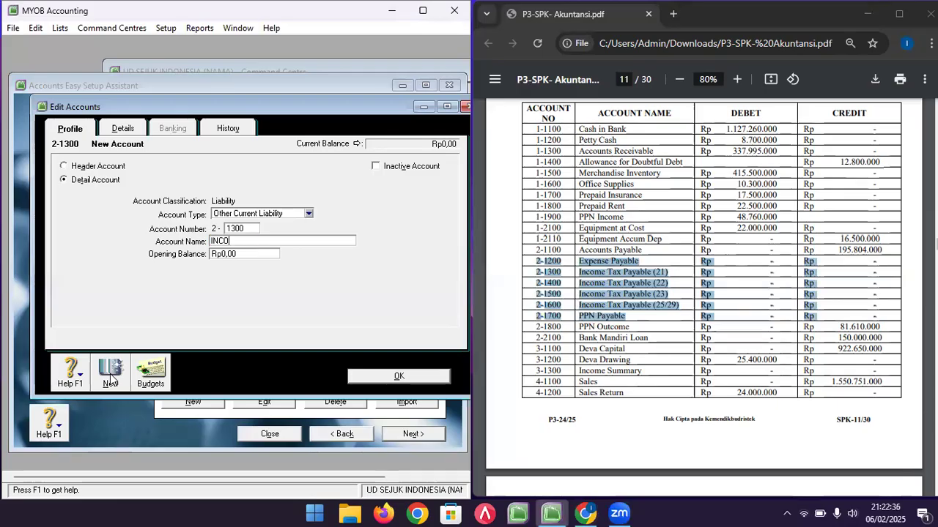
text(ME TAX)
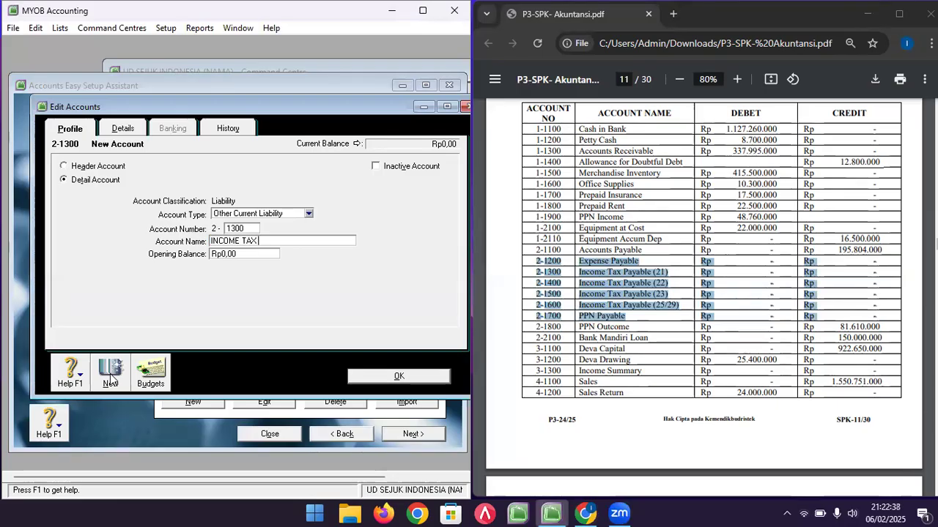
text( PAYABLE (21)
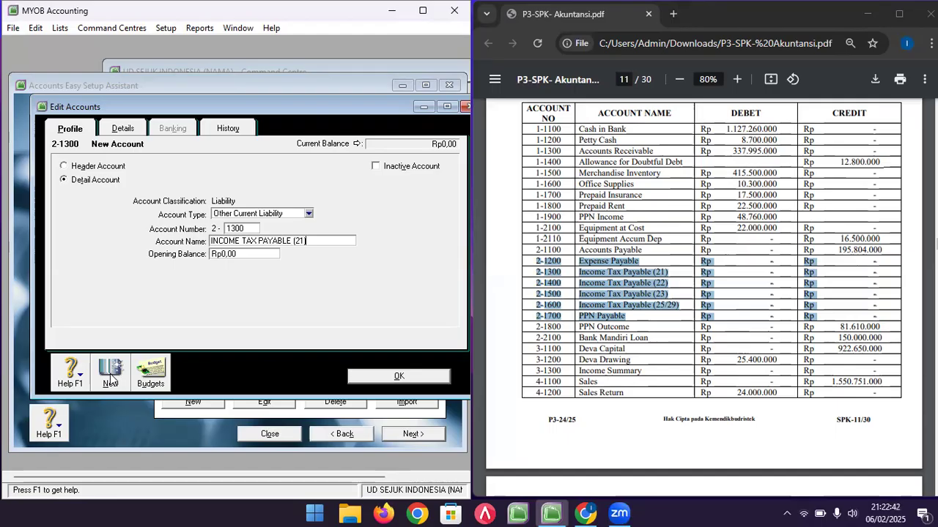
click(110, 379)
- Add 2-1400 INCOME TAX PAYABLE (22) and 2-1500 INCOME TAX PAYABLE (23)
text(1400)
key(Tab)
text(INCOME TAX)
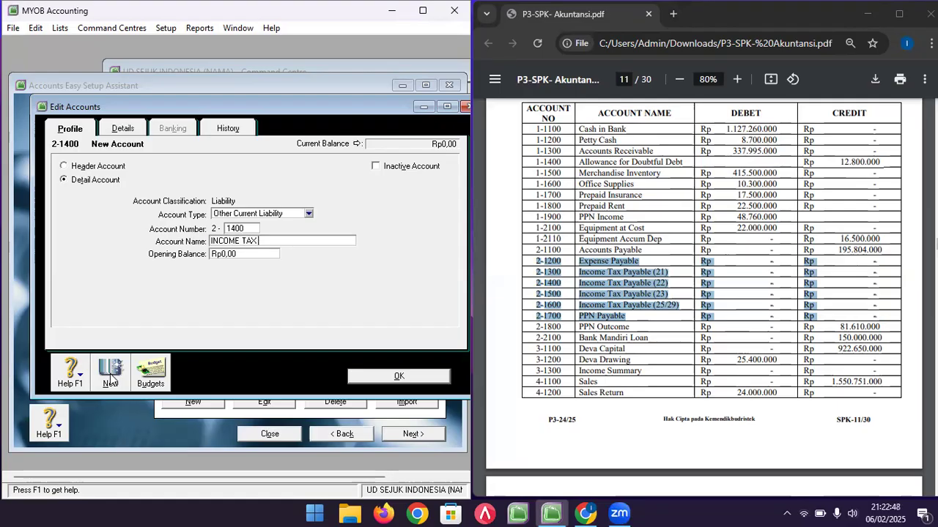
text( PAYABLE (22))
click(110, 378)
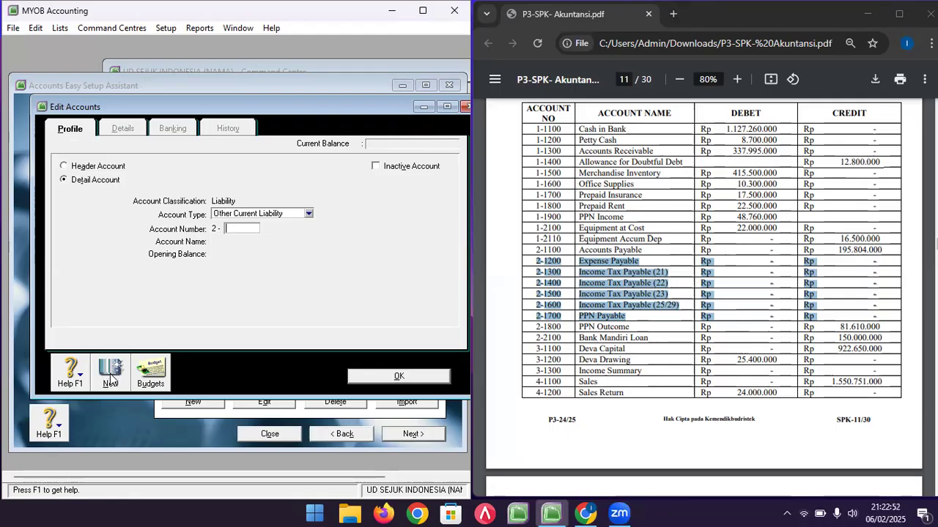
text(1500)
key(Tab)
text(INCOM)
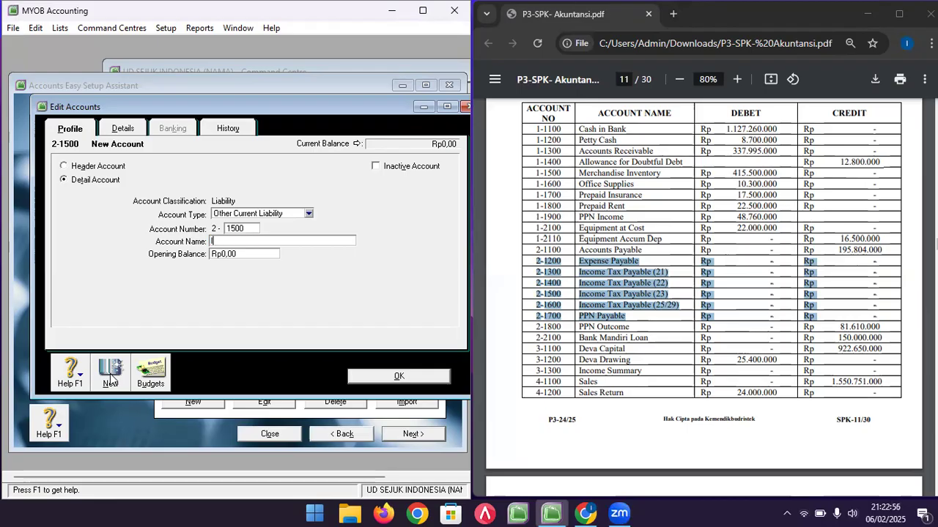
text(E TAX PAY)
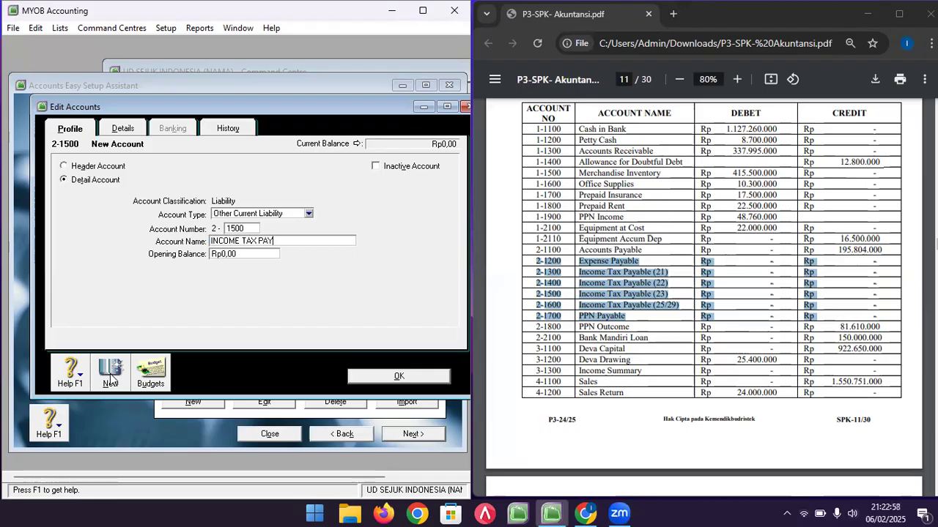
text(ABLE (23)
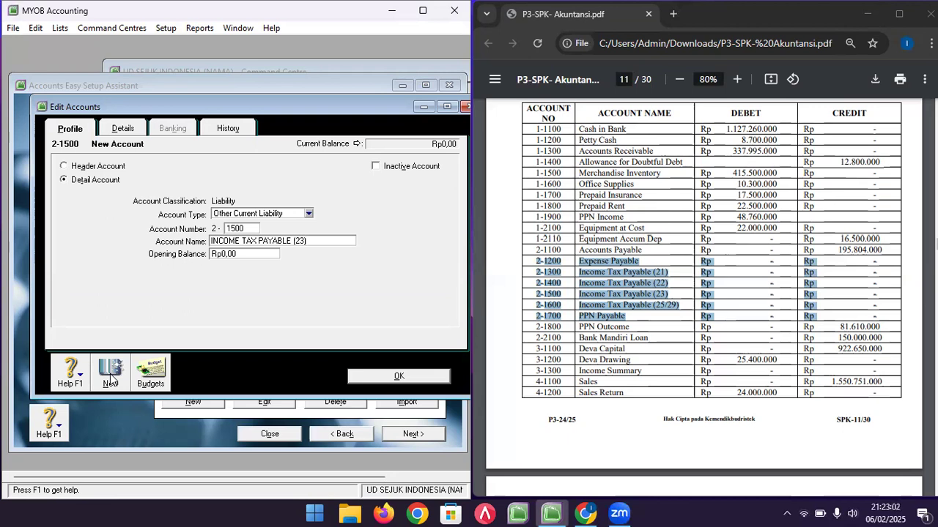
click(110, 370)
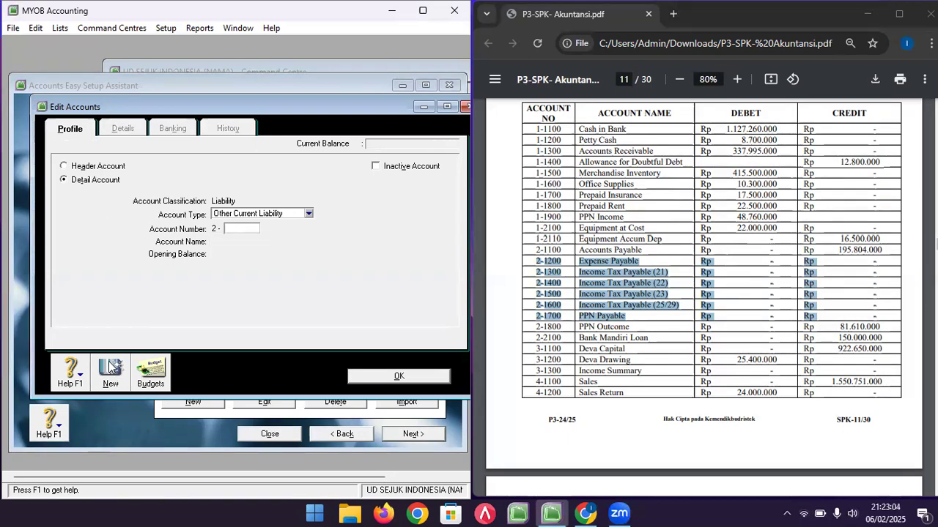
- Add 2-1600 INCOME TAX PAYABLE (25/29) and 2-1700 PPN PAYABLE
text(1600)
key(Tab)
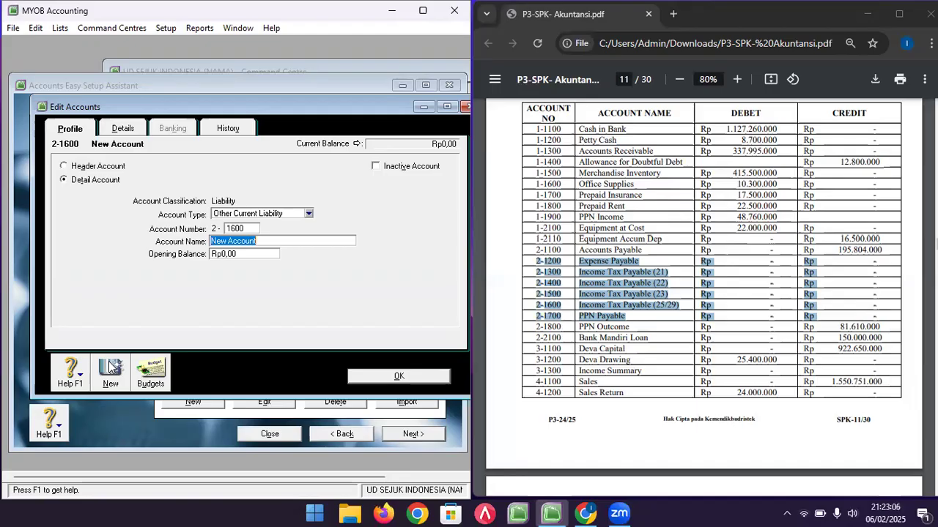
text(INCOME TAX)
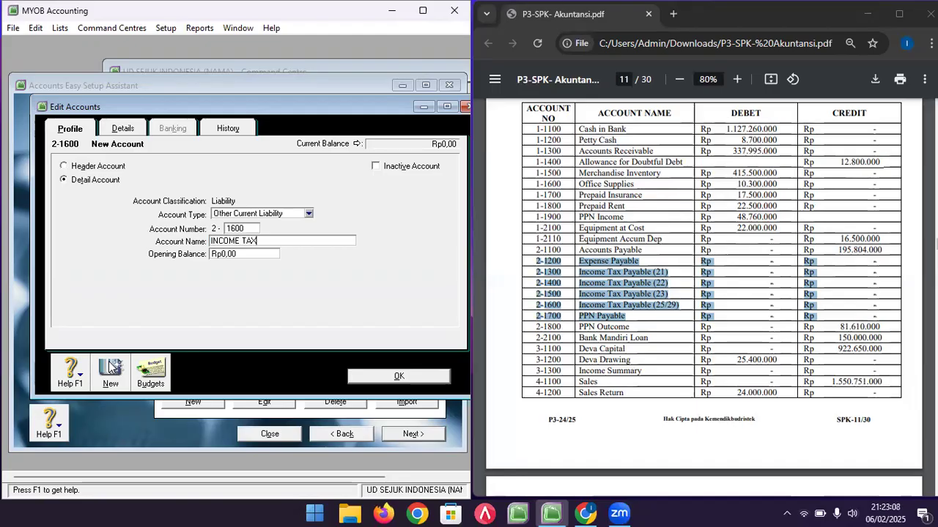
text( PAYABLE (25/29)
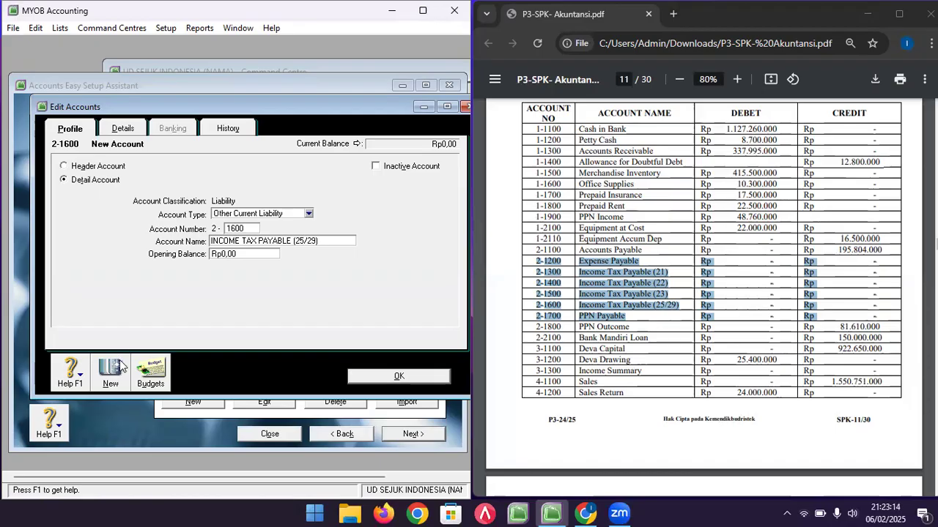
click(120, 367)
text(1700)
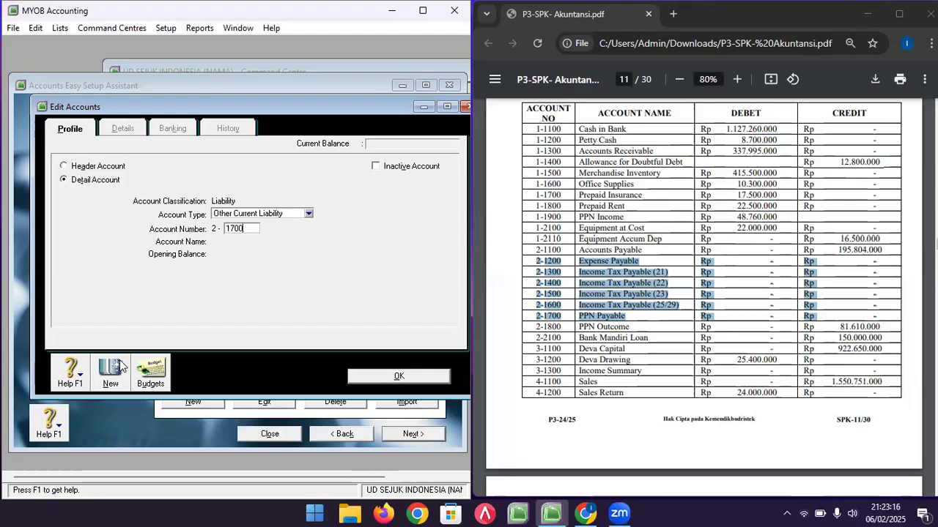
key(Tab)
text(PPN PAYAB)
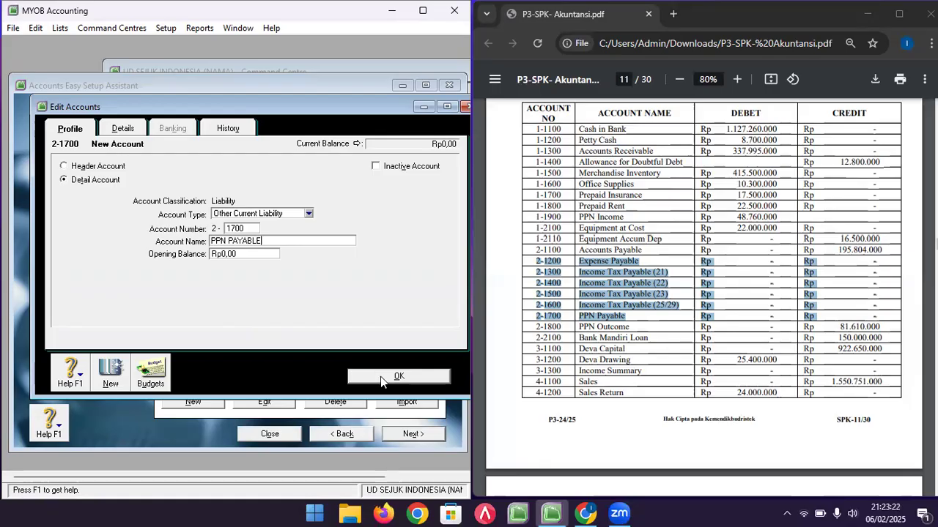
click(381, 377)
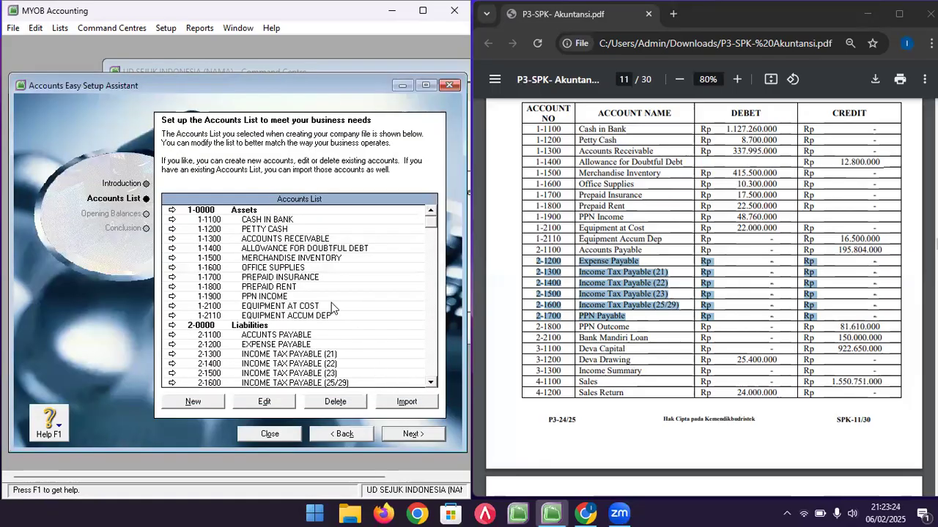
- Highlight the Bank Mandiri Loan row in the trial balance for reference
scroll(303, 328, down, 1)
click(284, 326)
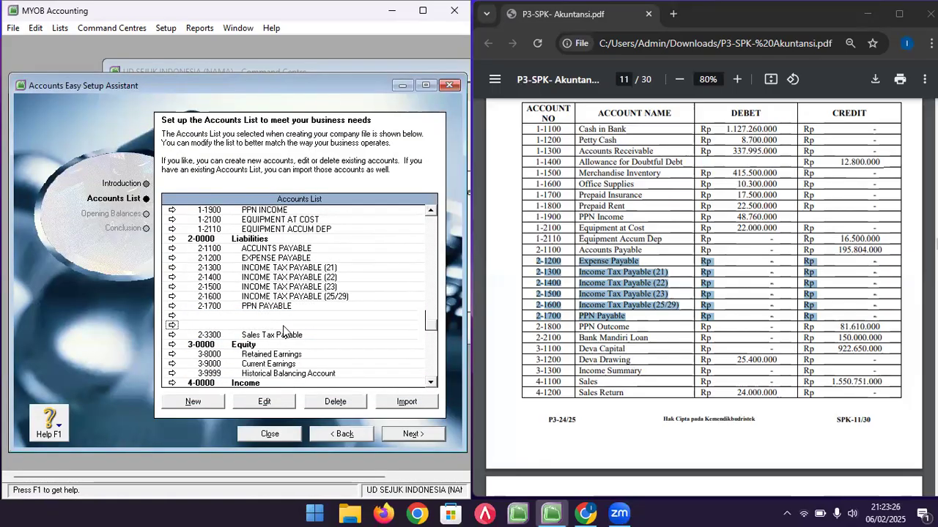
click(585, 329)
click(586, 329)
drag(533, 337, 877, 334)
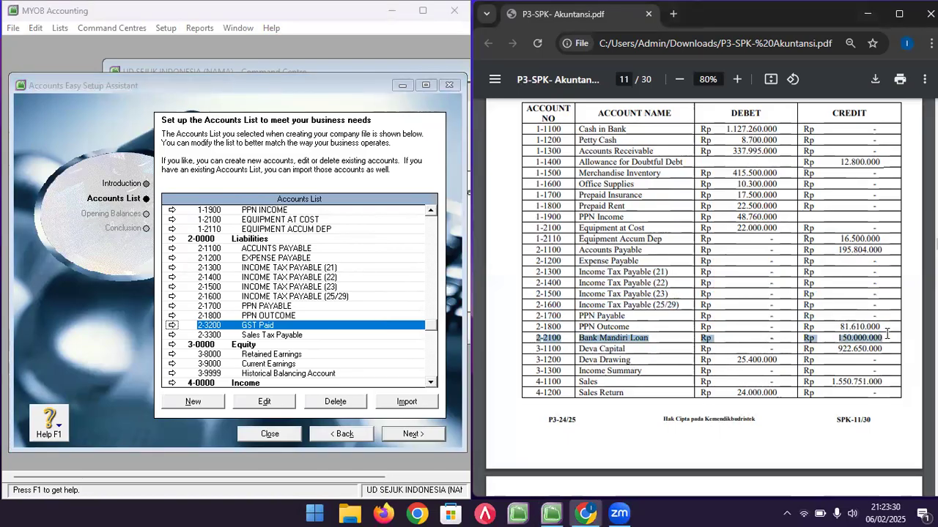
- Create Long Term Liability 2-2100 BANK MANDIRI LOAN with opening balance 150000000
click(217, 400)
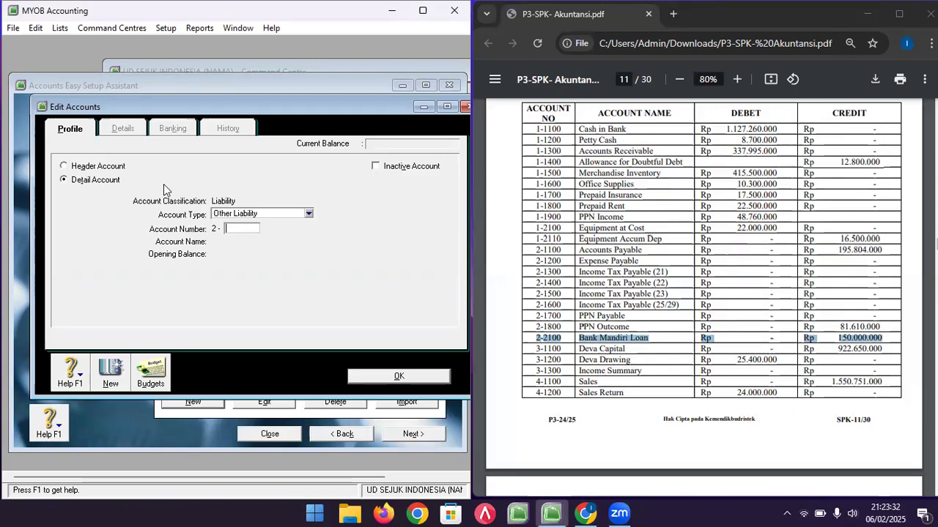
click(255, 217)
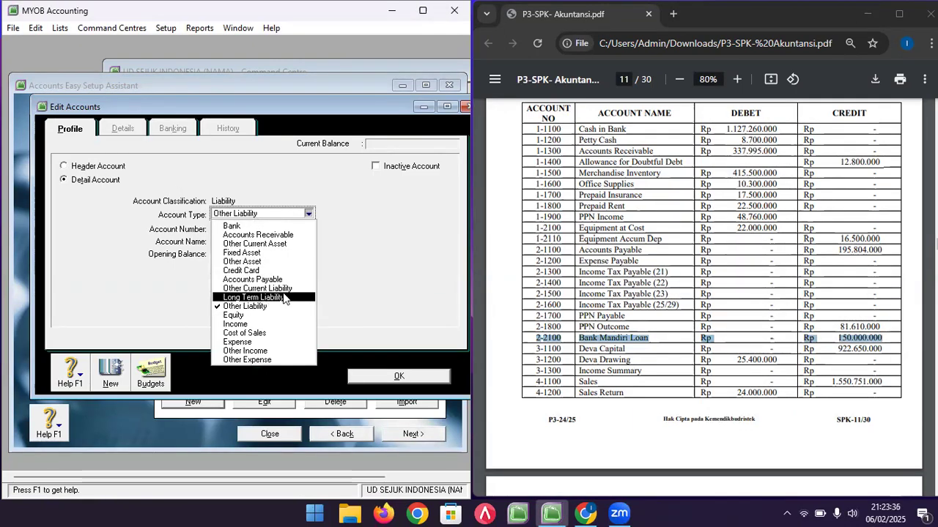
click(264, 298)
click(249, 229)
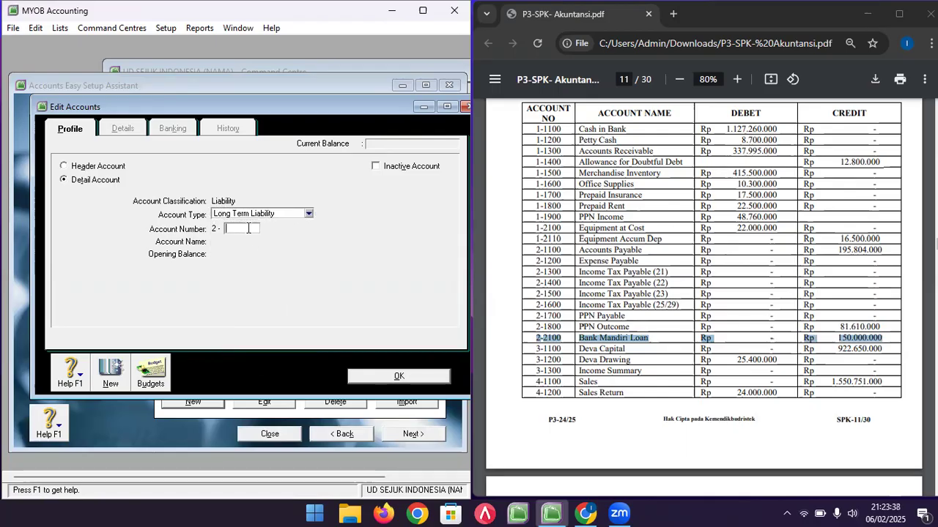
text(2100)
key(Tab)
text(BAN)
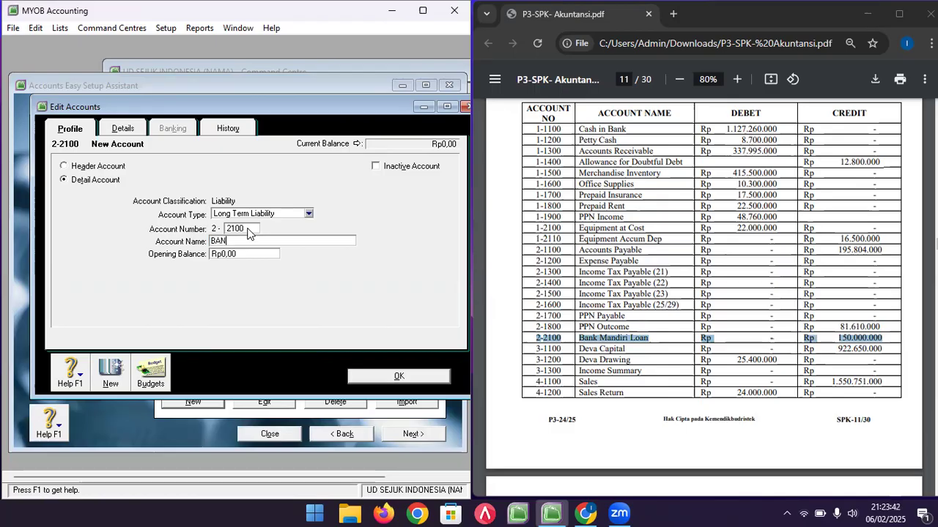
text(K MANDIRI)
text(LOAN)
key(Tab)
text(15)
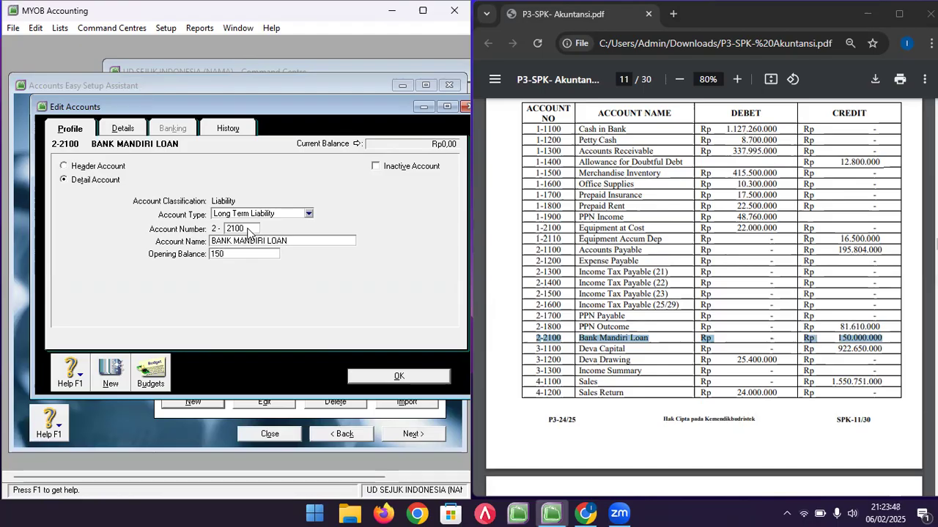
text(0000000)
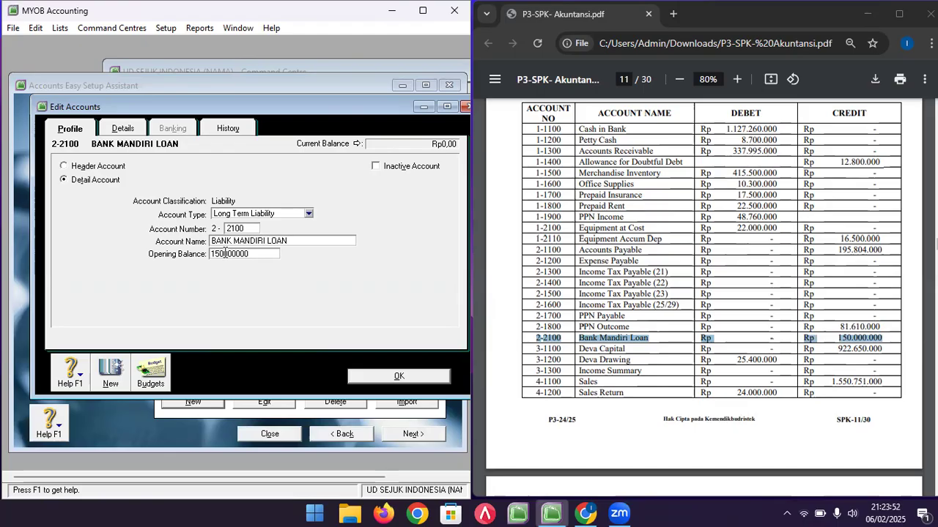
click(390, 381)
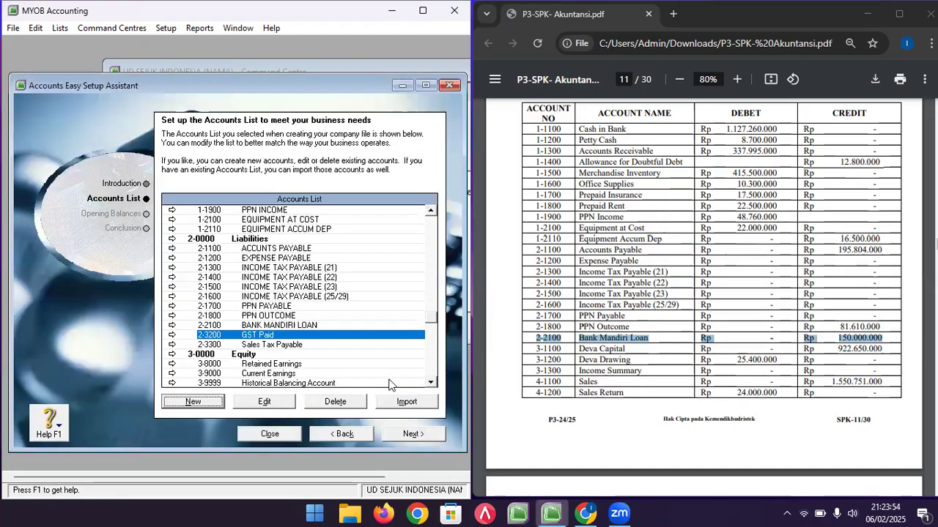
click(337, 317)
scroll(336, 320, down, 1)
scroll(335, 321, down, 1)
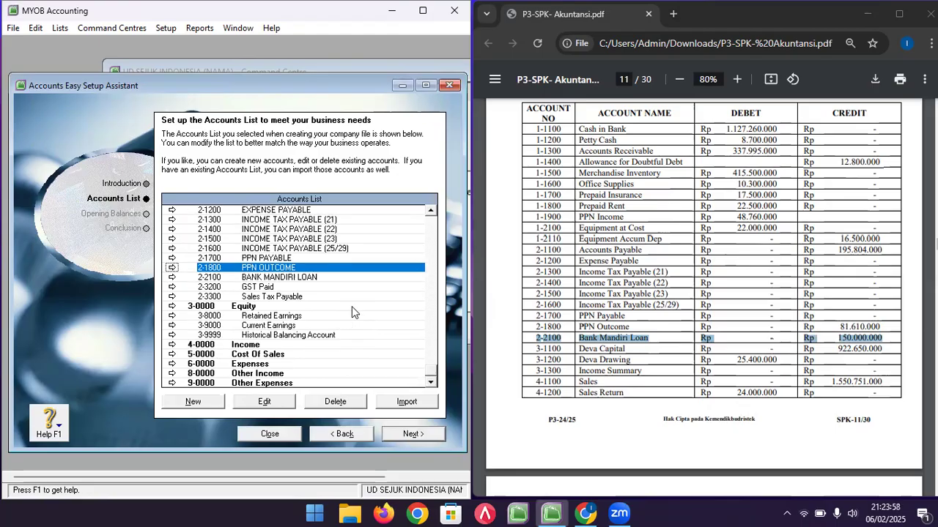
click(614, 337)
scroll(613, 338, down, 1)
scroll(613, 337, down, 1)
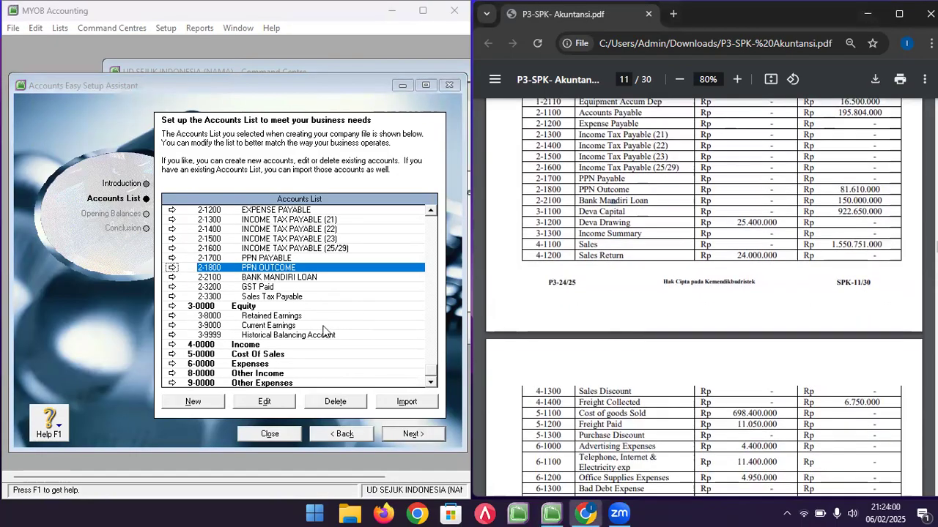
click(256, 306)
drag(537, 220, 863, 231)
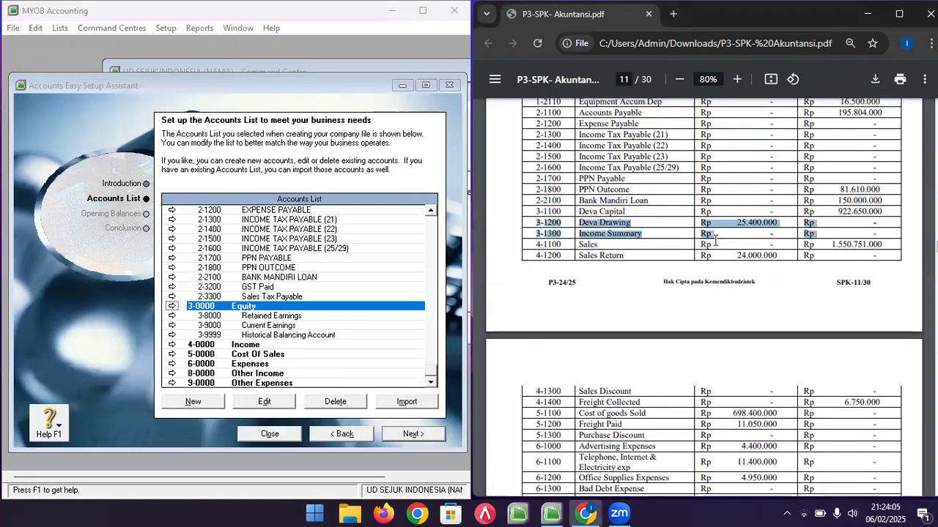
click(533, 218)
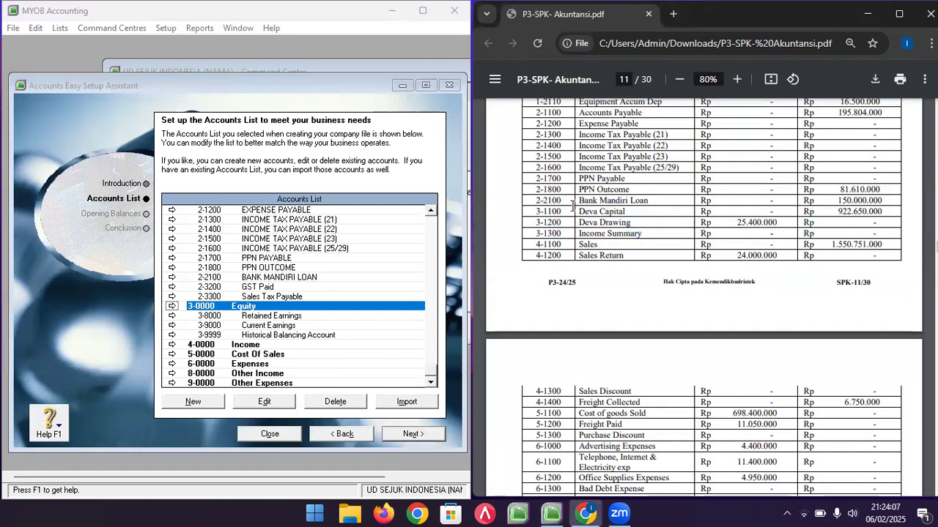
mouse_move(537, 211)
mouse_down()
mouse_move(864, 214)
mouse_move(752, 236)
mouse_move(818, 235)
mouse_up()
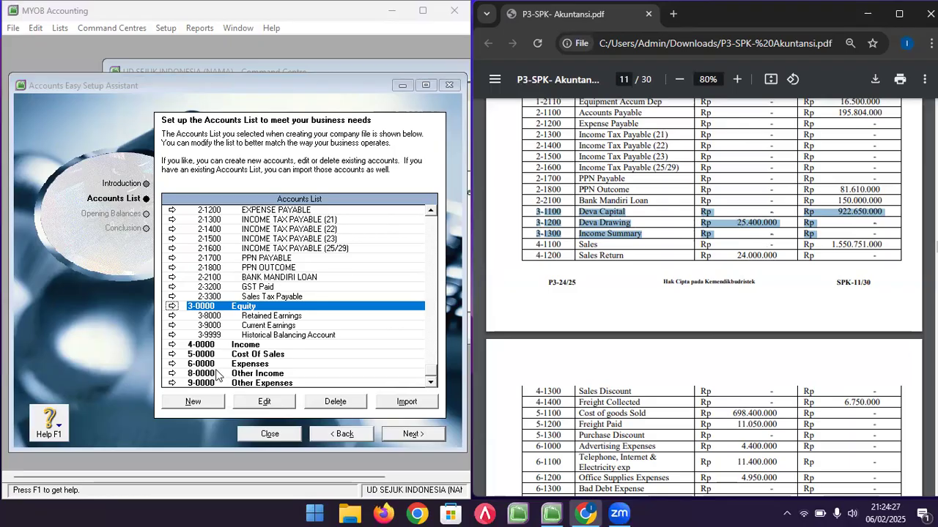
click(212, 403)
- Add Equity account 3-1100, the owner's capital account, with opening balance 922650000
click(270, 215)
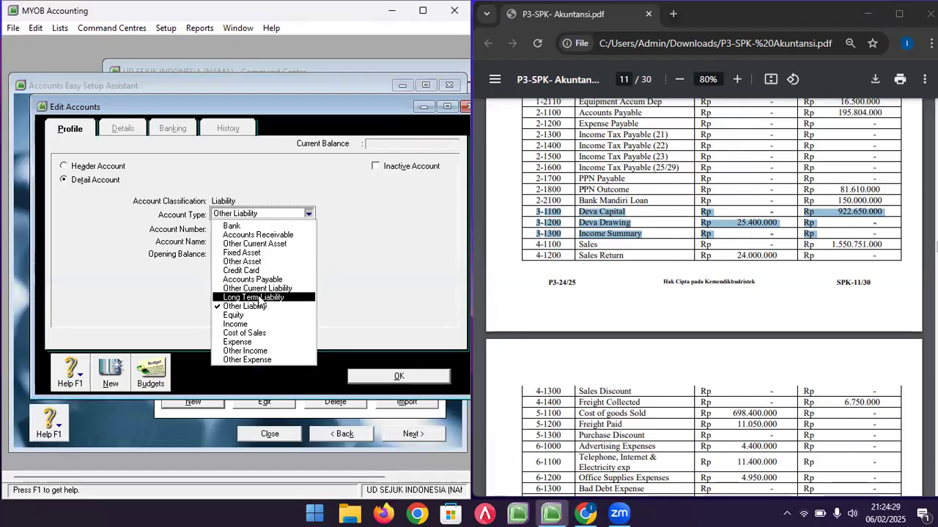
click(254, 320)
click(243, 229)
text(1100)
key(Tab)
text(DEVA CAPITAL)
key(Tab)
text(922650000)
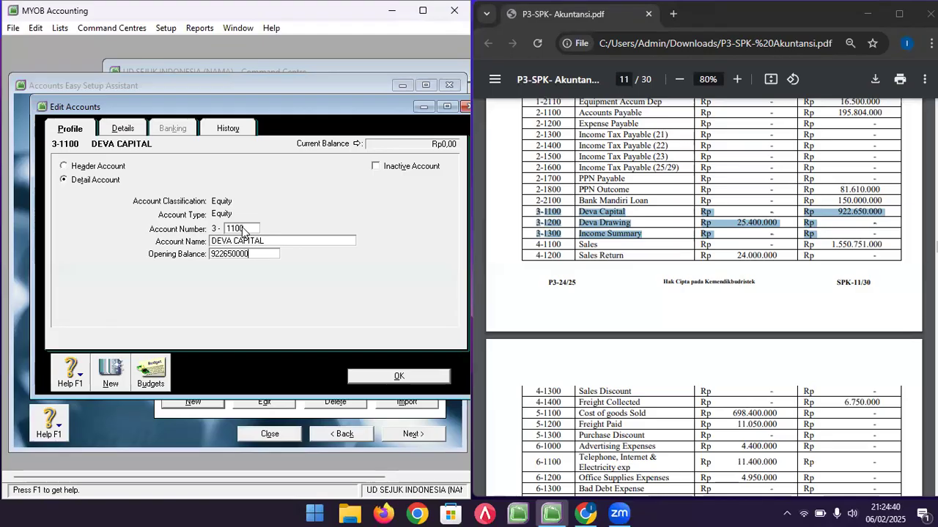
click(118, 372)
- Add equity account 3-1200, the owner's drawing account, with opening balance -25400000
text(120)
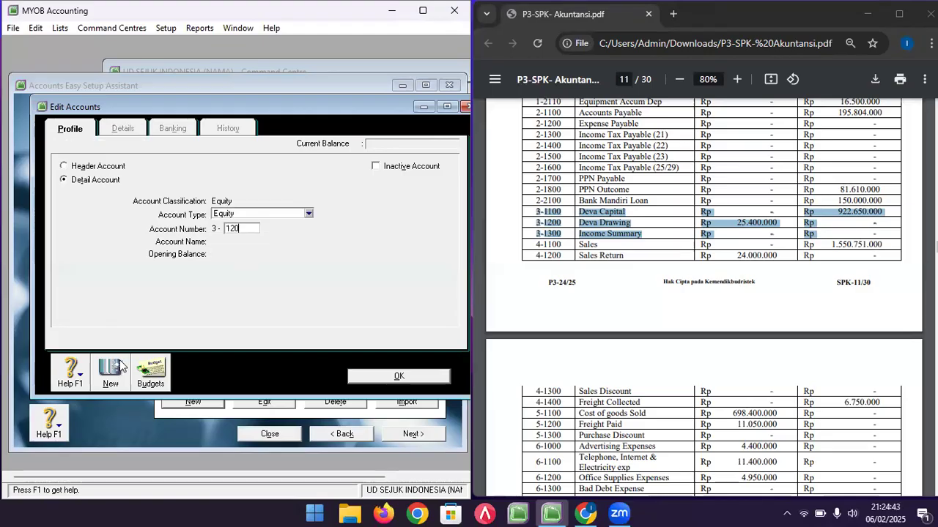
text(0)
key(Tab)
text(DEVA DRAWING)
key(Tab)
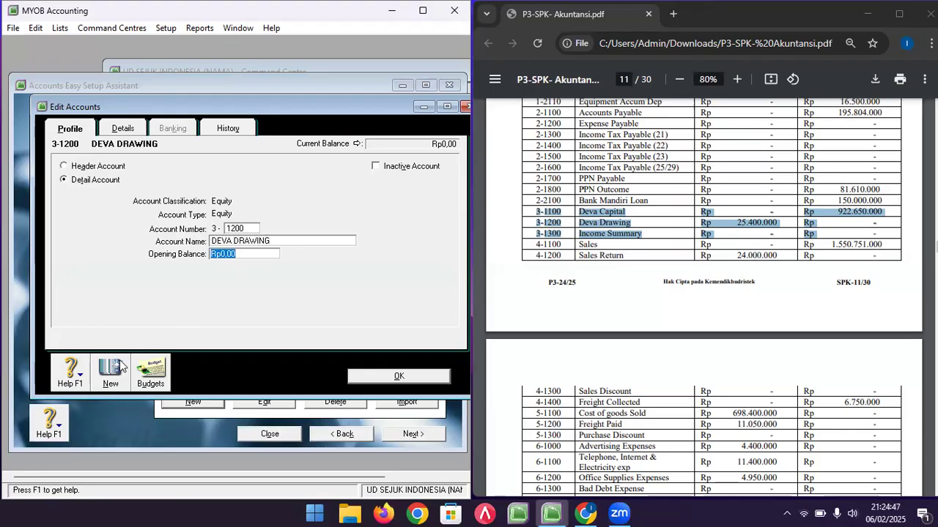
text(-25400000)
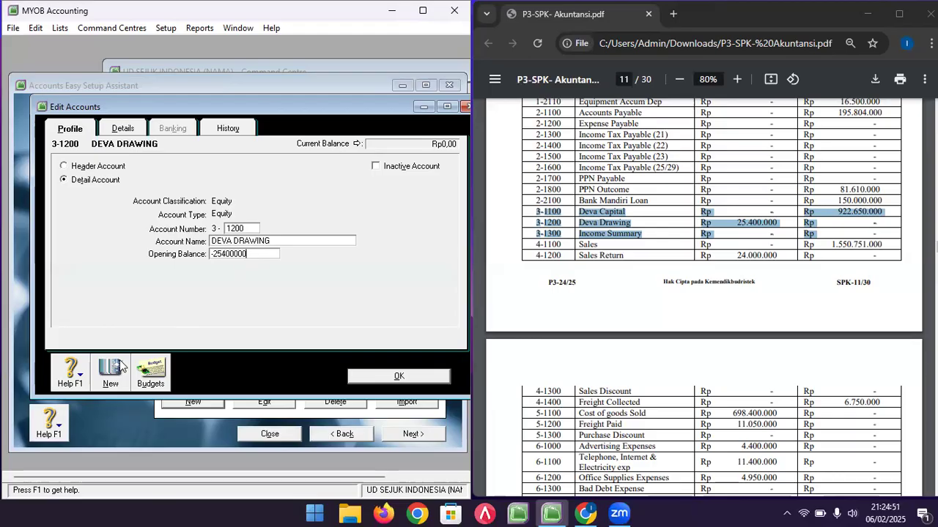
click(113, 384)
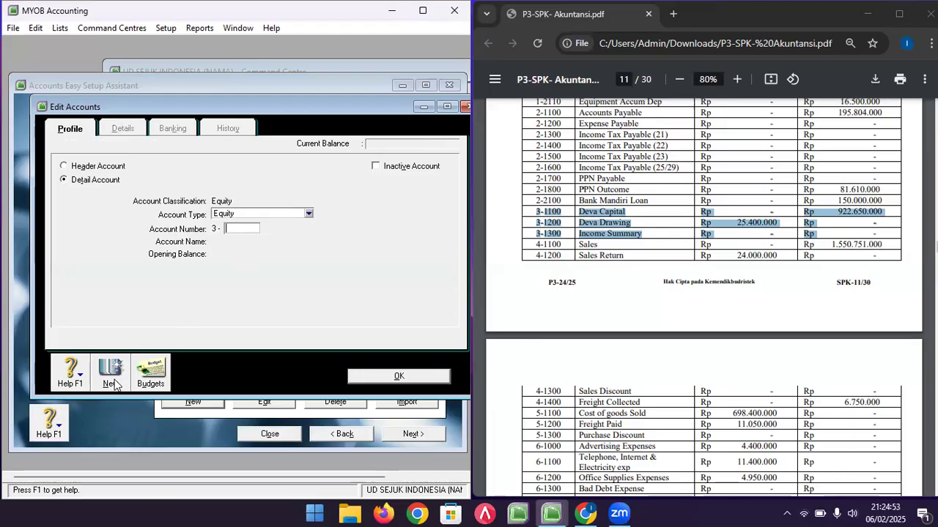
- Add equity account 3-1300 INCOME SUMMARY and save it
text(13)
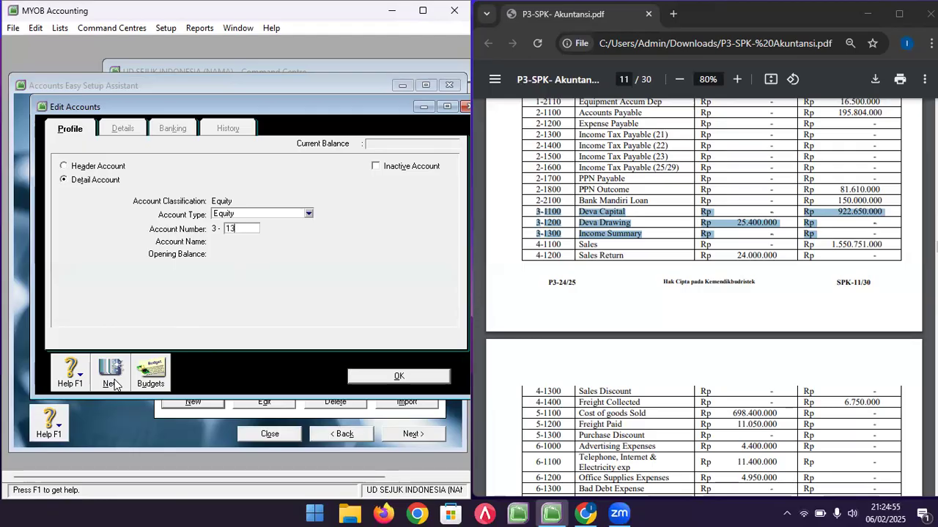
text(00)
key(Tab)
text(INCOME SUMMARY)
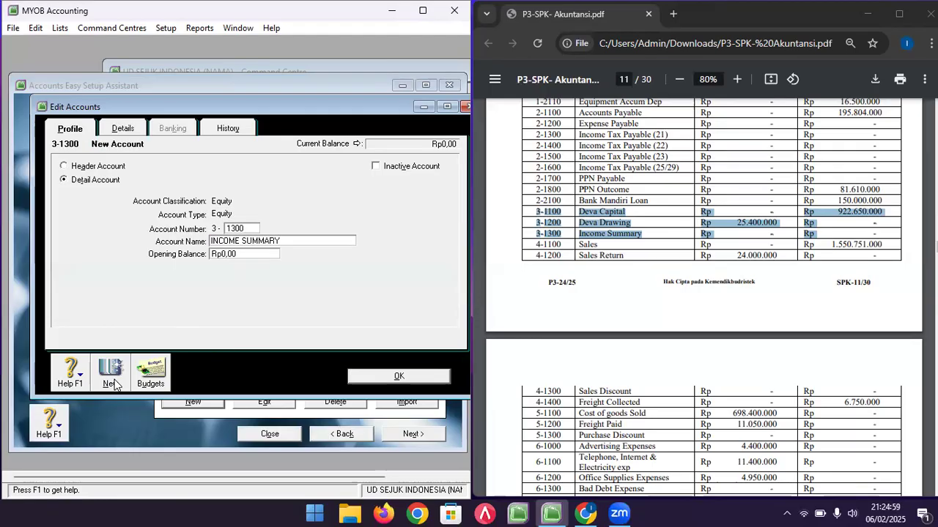
click(364, 377)
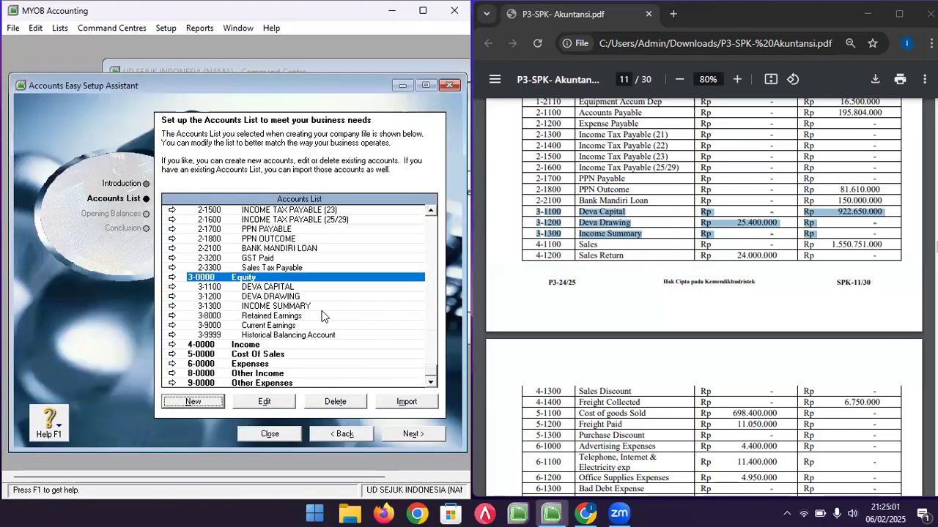
click(298, 308)
click(587, 244)
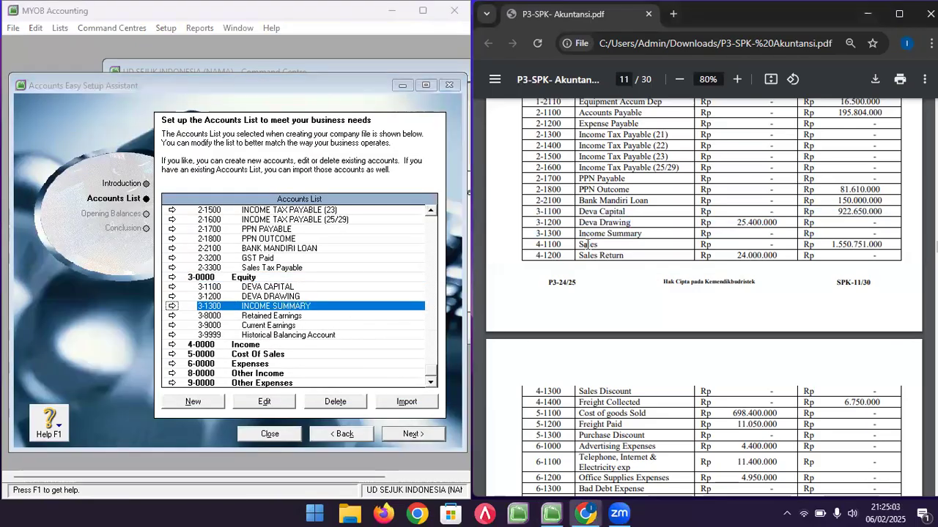
scroll(586, 243, down, 1)
drag(537, 176, 892, 333)
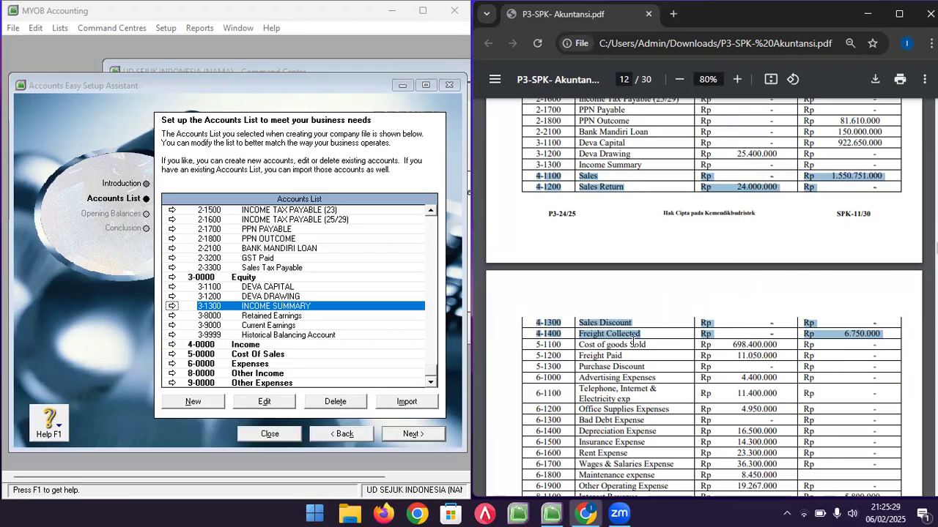
click(272, 344)
click(176, 402)
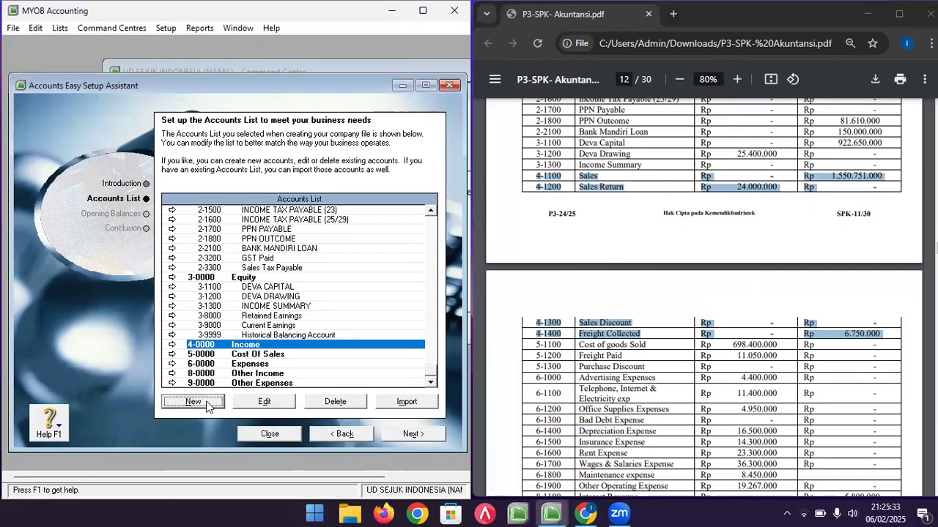
click(308, 213)
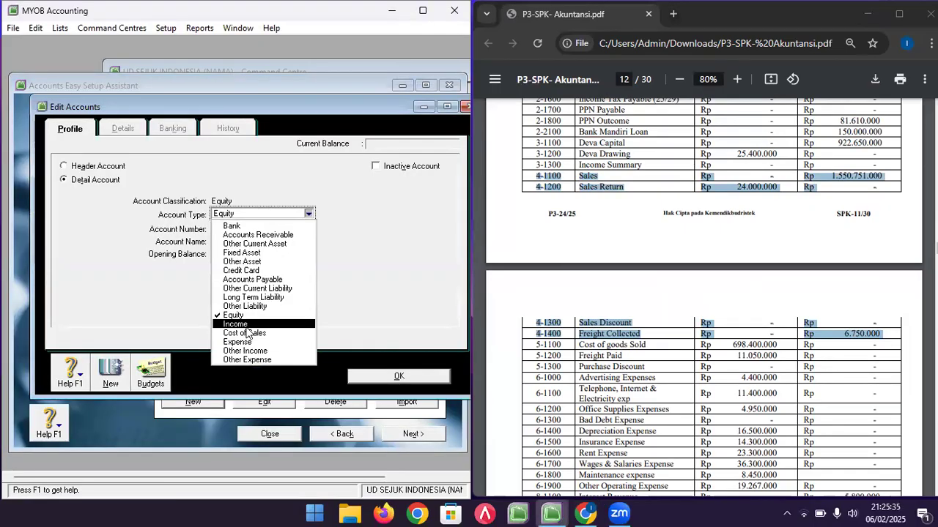
click(245, 325)
click(240, 228)
text(11)
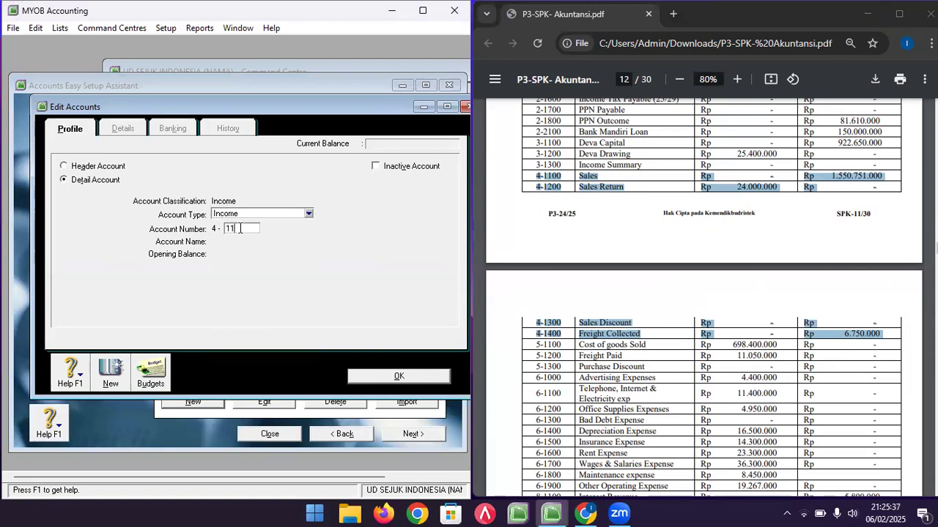
text(00)
key(Tab)
text(SALE)
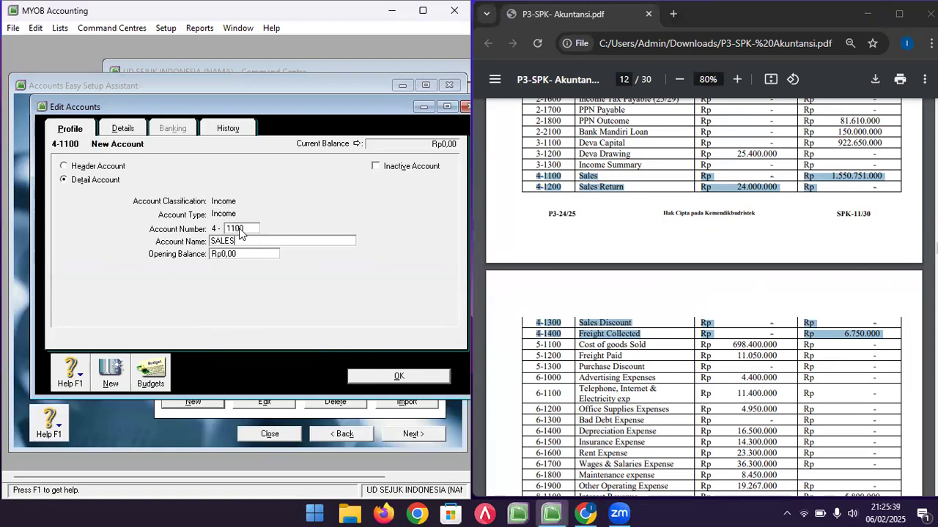
key(Tab)
text(15)
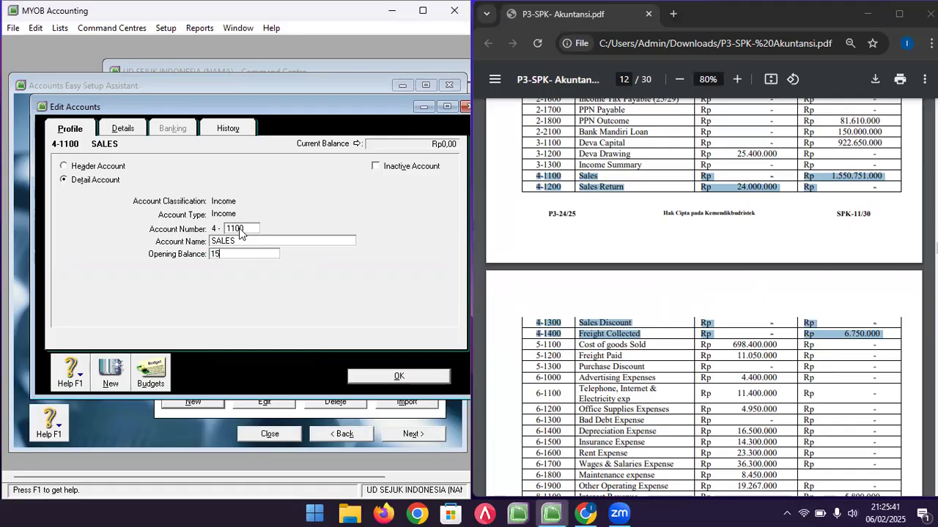
text(50751000)
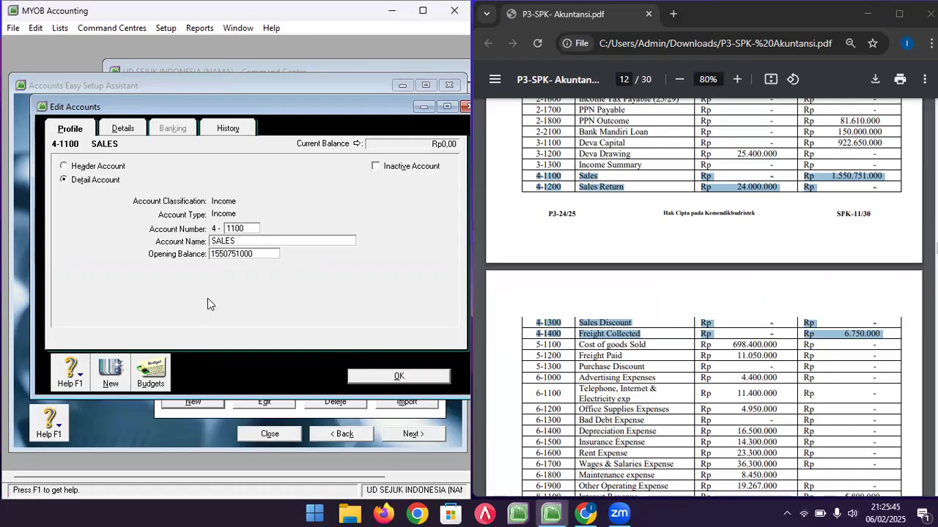
click(109, 375)
- Add 4-1200 SALES RETURN with opening balance -24000000, then 4-1300 SALES DISCOUNT
text(1200)
key(Tab)
text(SALES RETURN)
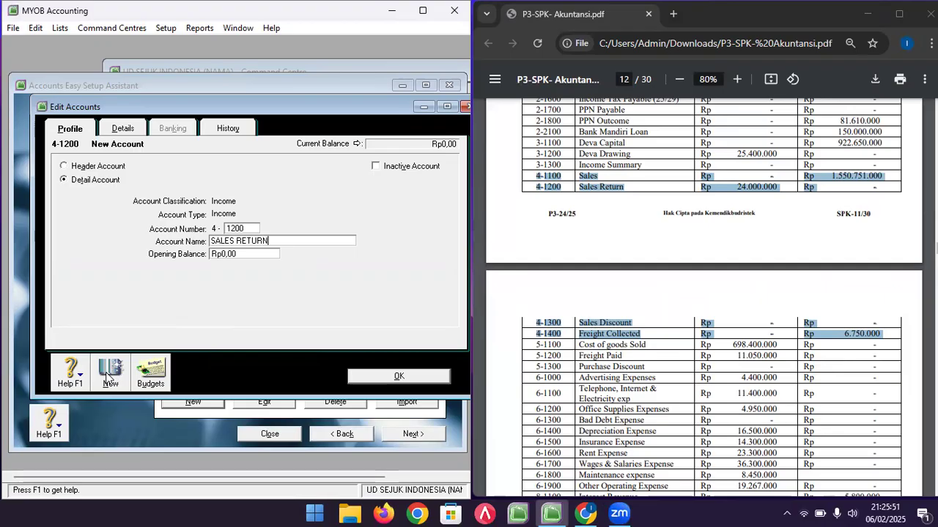
key(Tab)
text(-24000000)
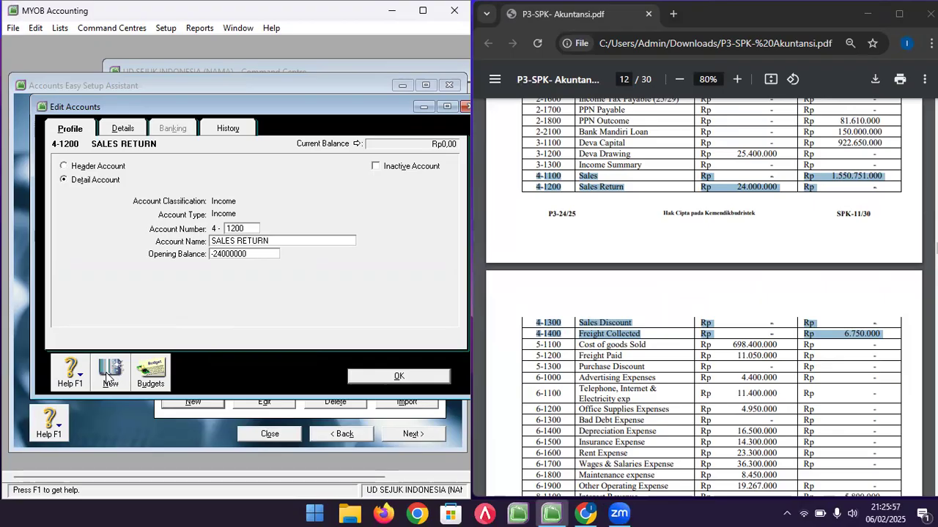
click(107, 378)
text(1300)
key(Tab)
text(SALES DISCOU)
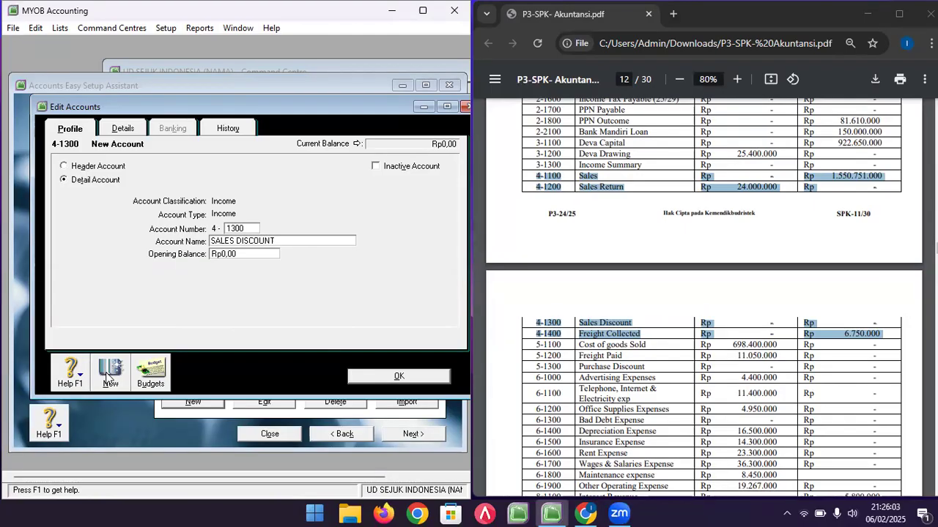
click(111, 372)
- Enter account 4-1400 FREIGHT COLLECTED with opening balance 6750000
text(1400)
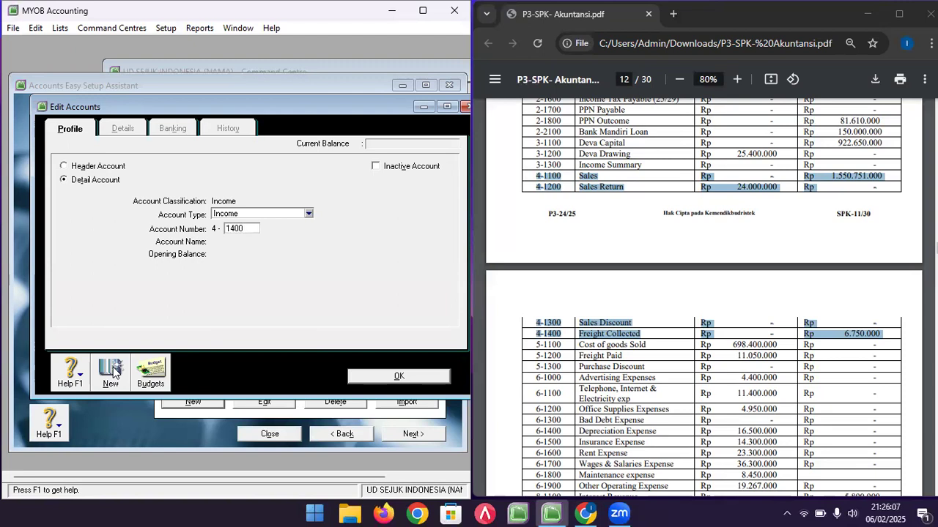
key(Tab)
text(FREIGHT COLLECTE)
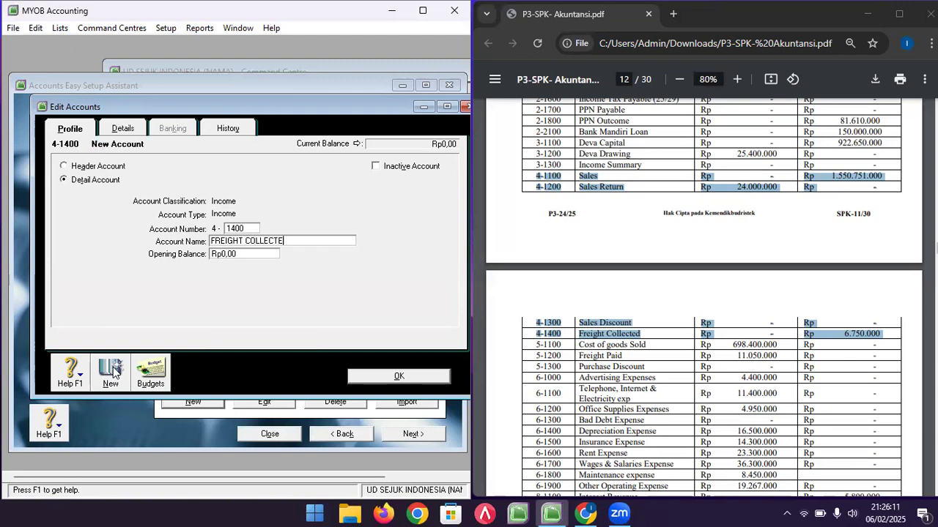
text(D)
key(Tab)
text(6750000)
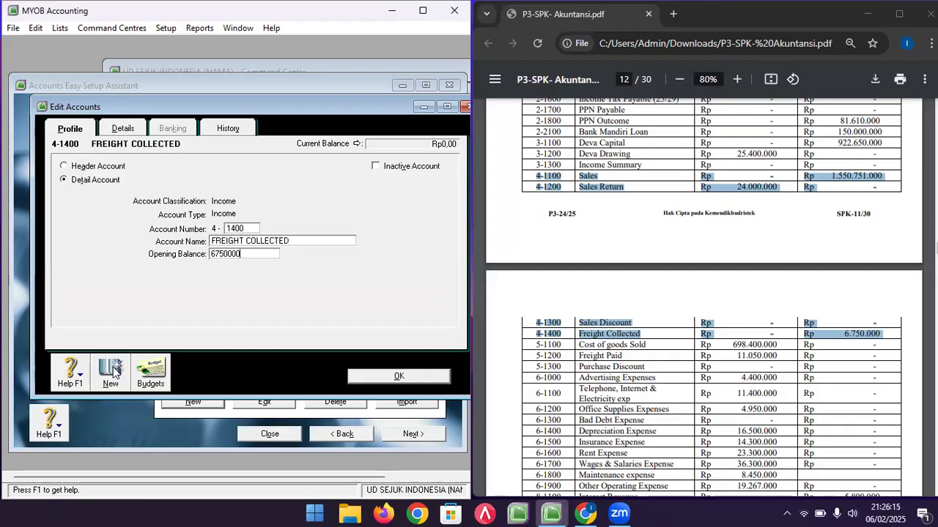
- Save FREIGHT COLLECTED, select the Cost Of Sales section and begin a new account
click(359, 375)
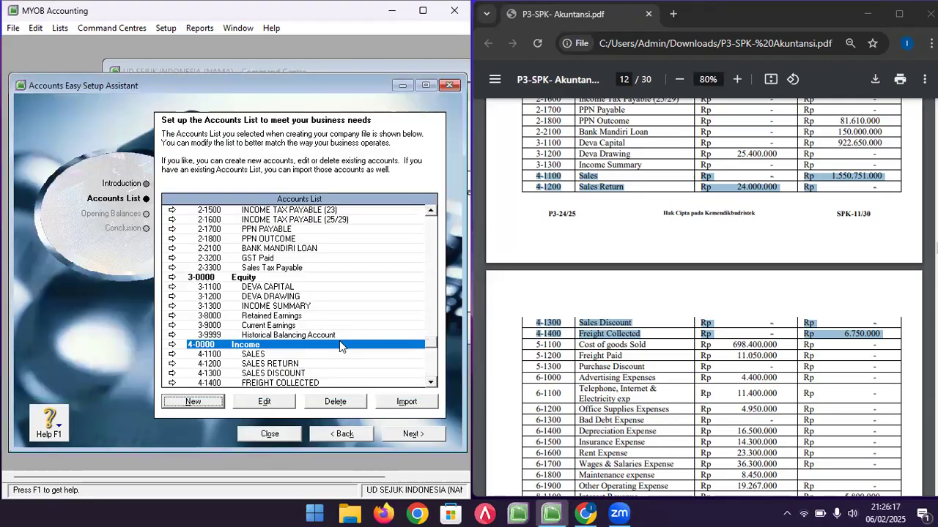
scroll(324, 307, down, 2)
click(302, 355)
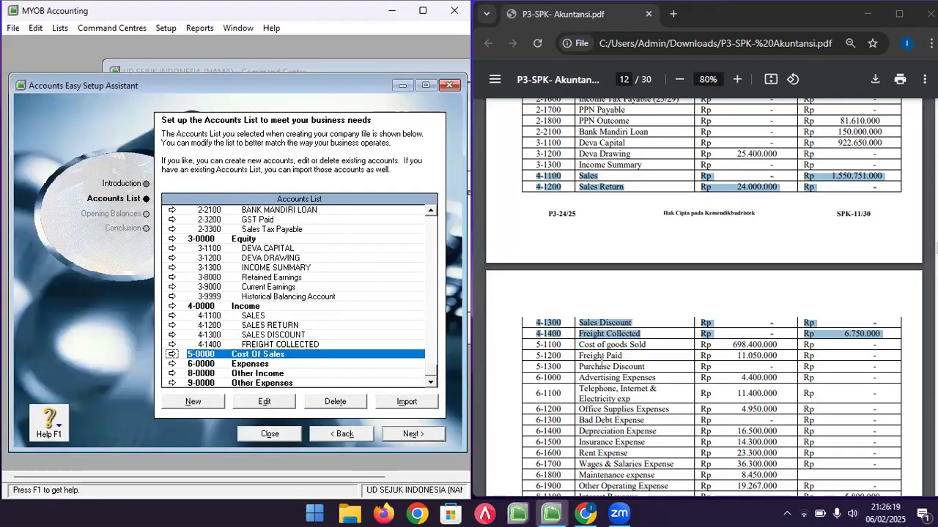
click(603, 357)
scroll(602, 357, down, 1)
drag(537, 276, 779, 289)
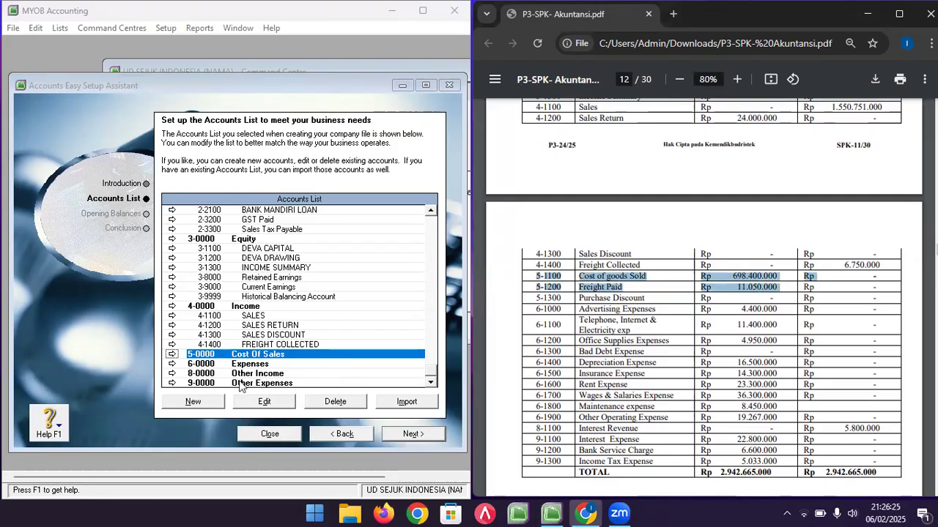
click(212, 403)
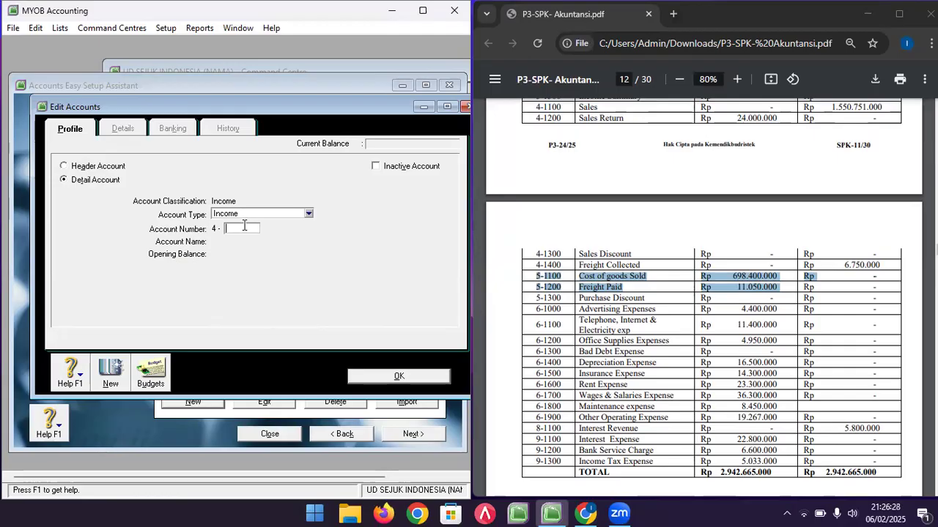
text(1100)
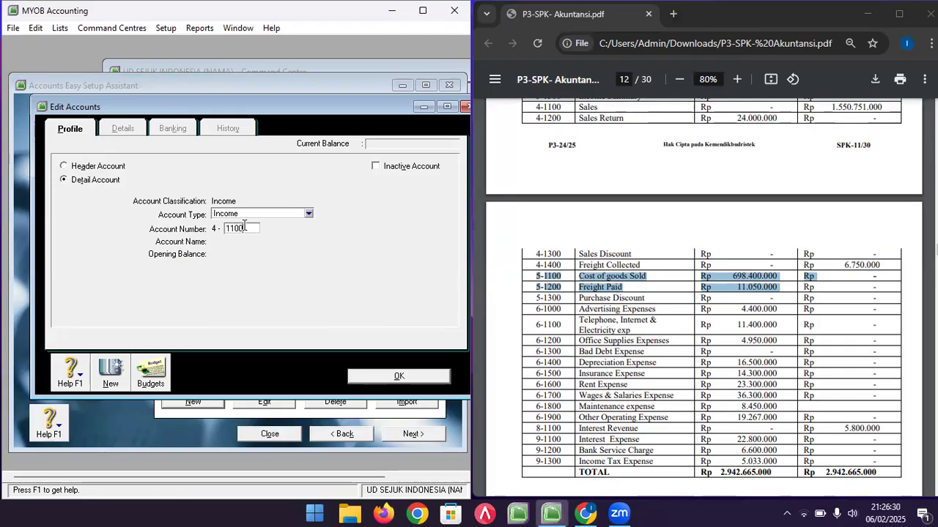
key(Tab)
click(237, 303)
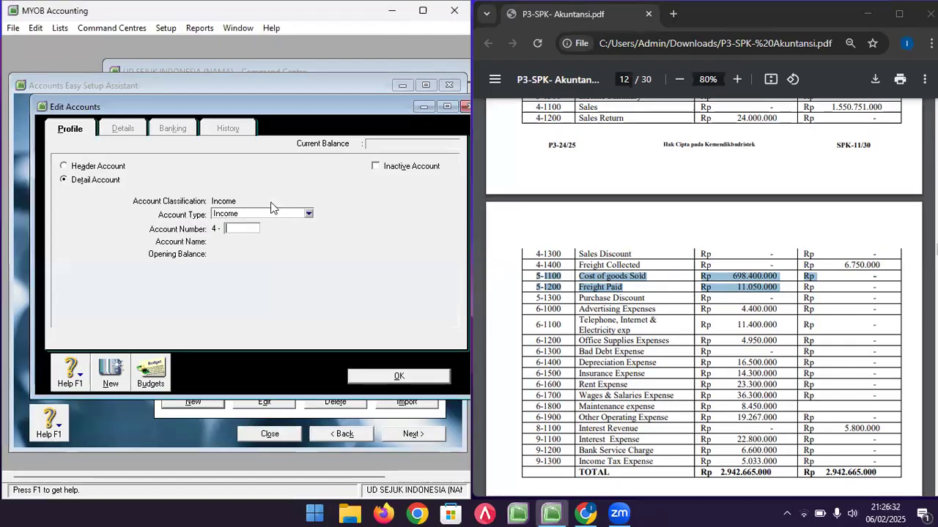
- Add Cost of Sales account 5-1100 COST OF GOODS SOLD with opening balance 69840
click(308, 213)
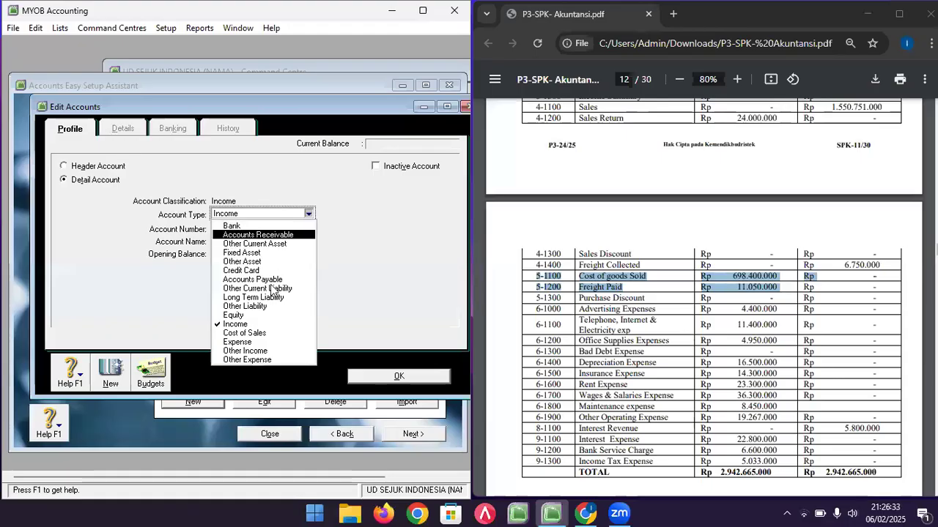
click(244, 332)
click(234, 229)
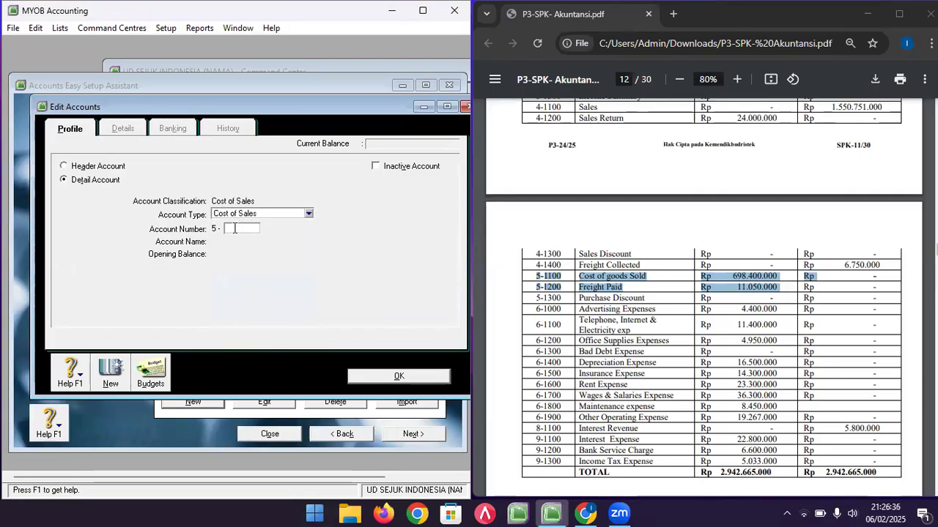
text(1100)
key(Tab)
text(COST OF)
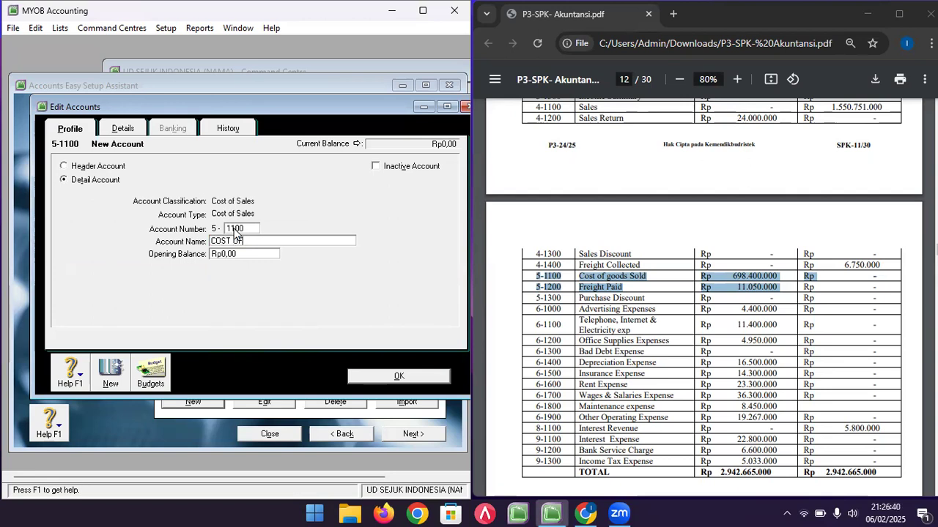
text( GOODS SOLD)
key(Tab)
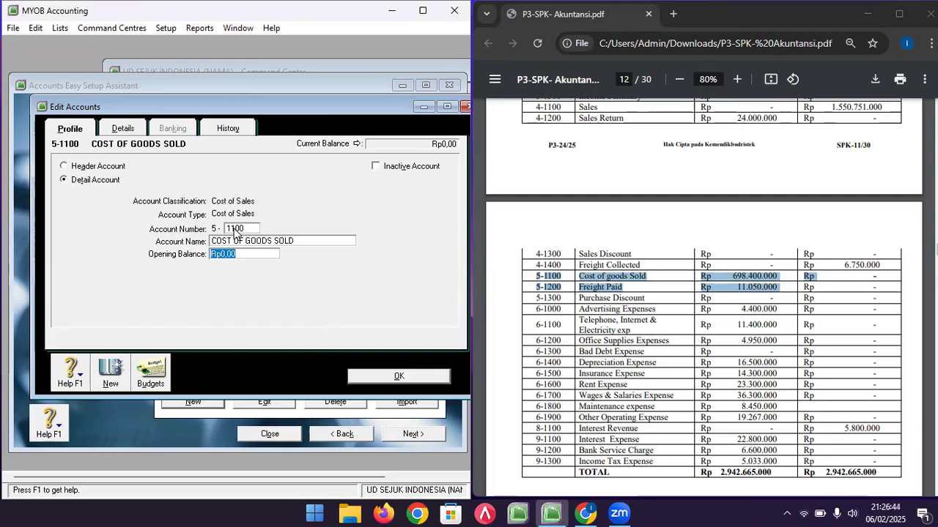
text(698400000)
click(114, 366)
- Add account 5-1200 FREIGHT PAID with opening balance 11050000
text(1200)
key(Tab)
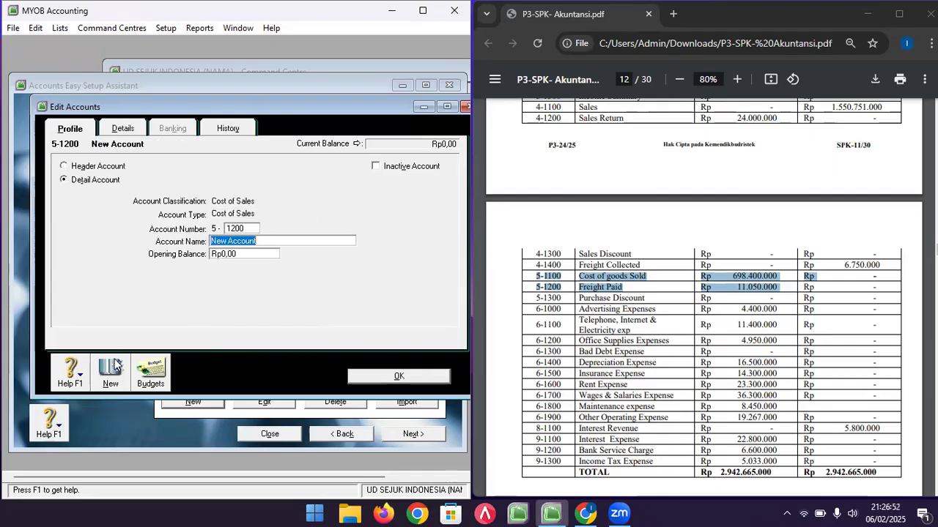
text(FREIGHT PAID)
key(Tab)
text(11050000)
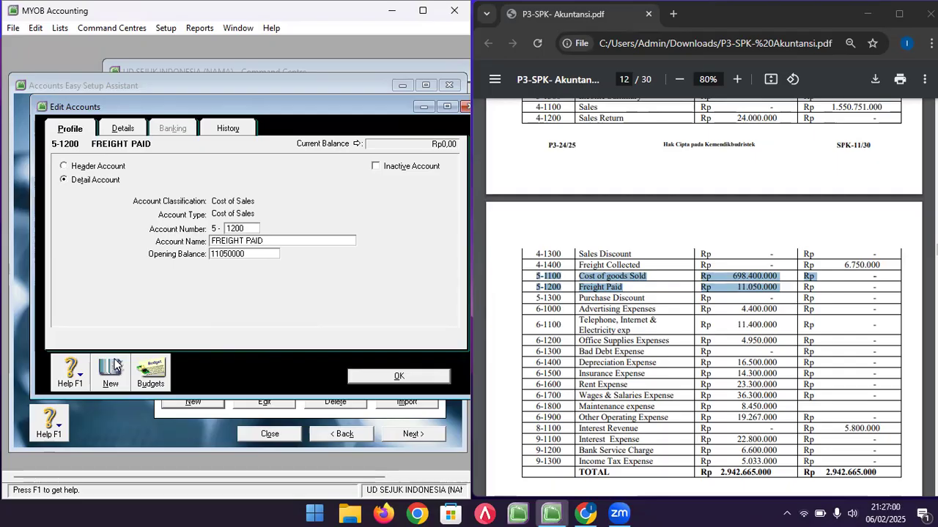
drag(539, 299, 713, 299)
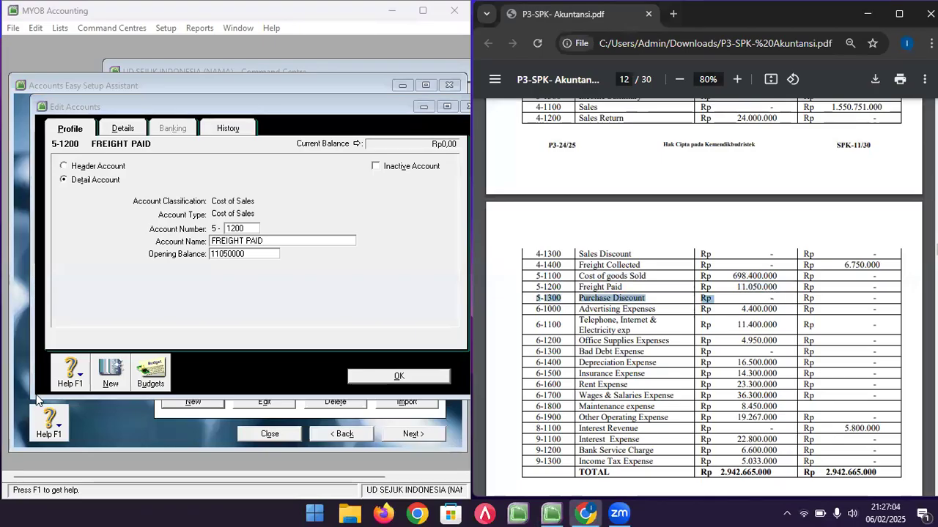
click(110, 375)
- Add account 5-1300 PURCHASE DISCOUNT and save it
text(1300)
key(Tab)
text(P)
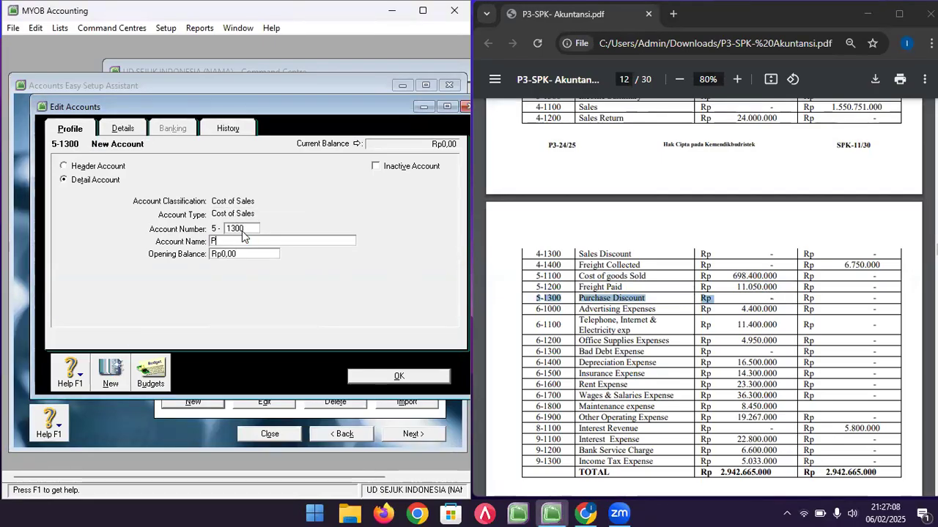
text(URCHASE DISCOUNT)
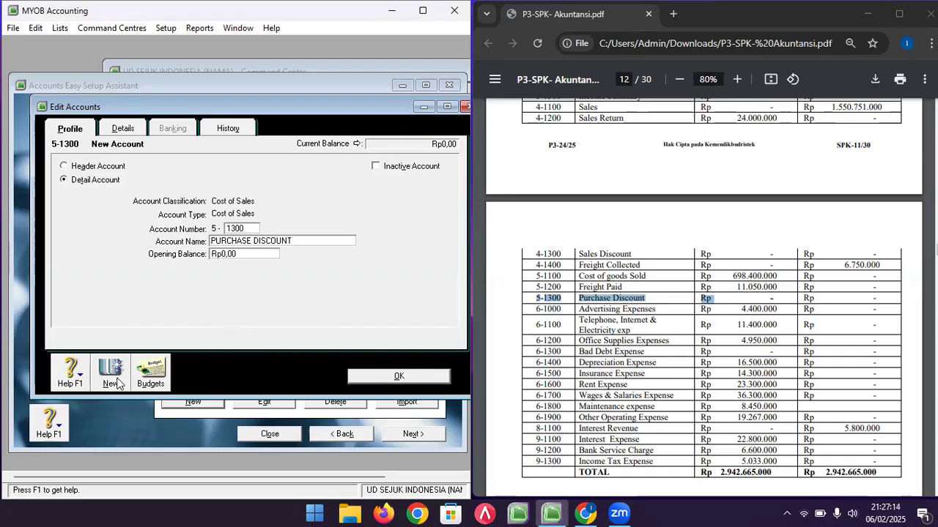
click(116, 383)
click(591, 304)
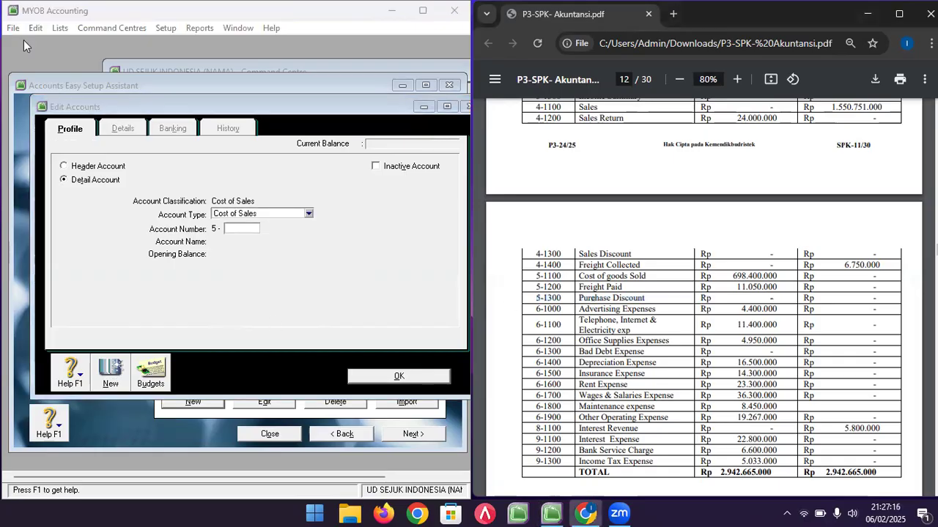
- Add Expense account 6-1000 ADVERTISING EXPNSES with opening balance 440000
scroll(592, 304, down, 1)
double_click(548, 241)
drag(612, 240, 785, 348)
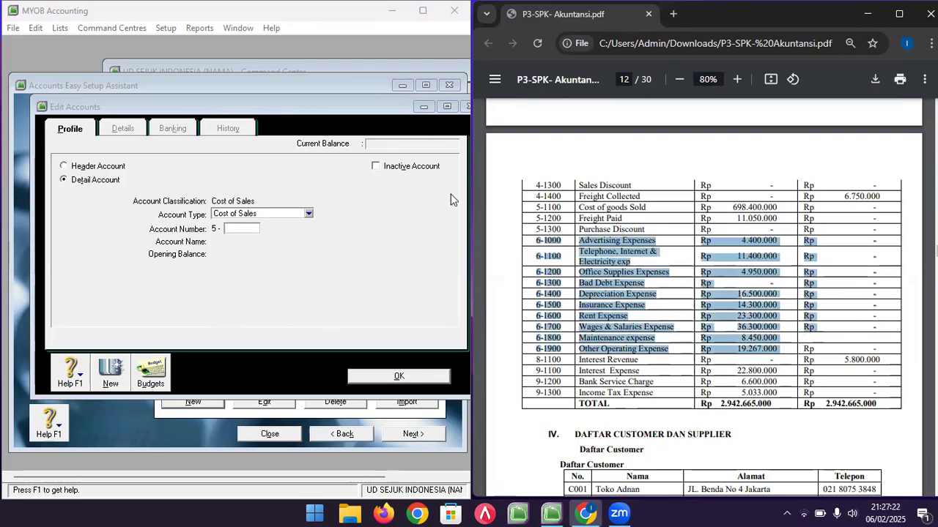
click(291, 215)
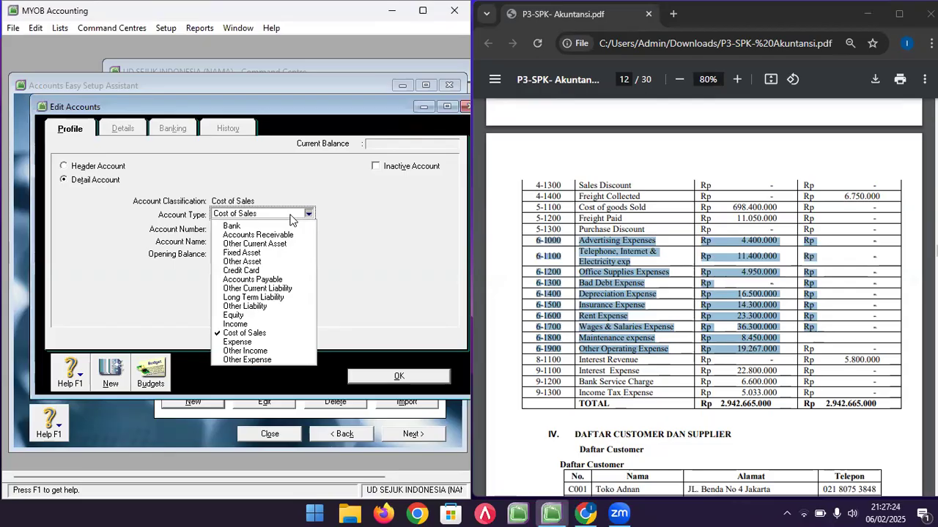
click(260, 342)
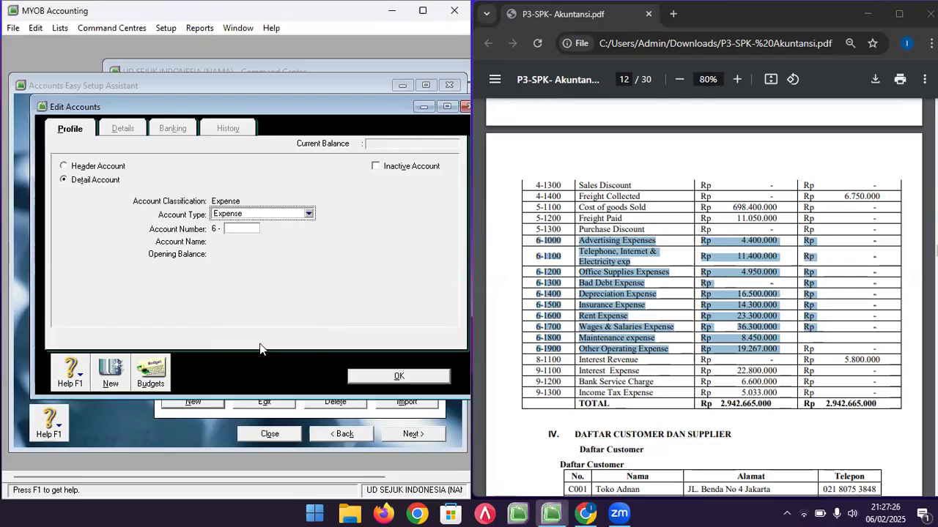
click(239, 227)
text(11)
text(000)
key(Tab)
text(A)
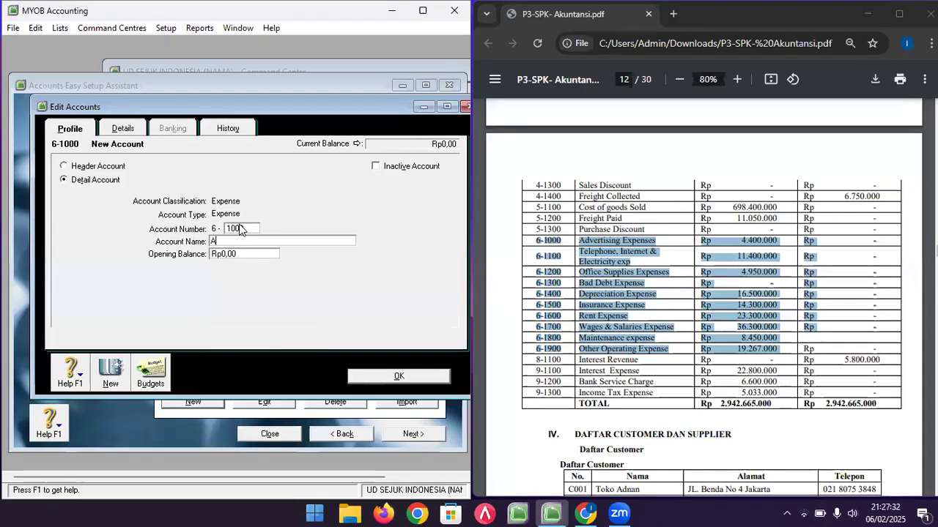
text(DVERTISING EXPNSES)
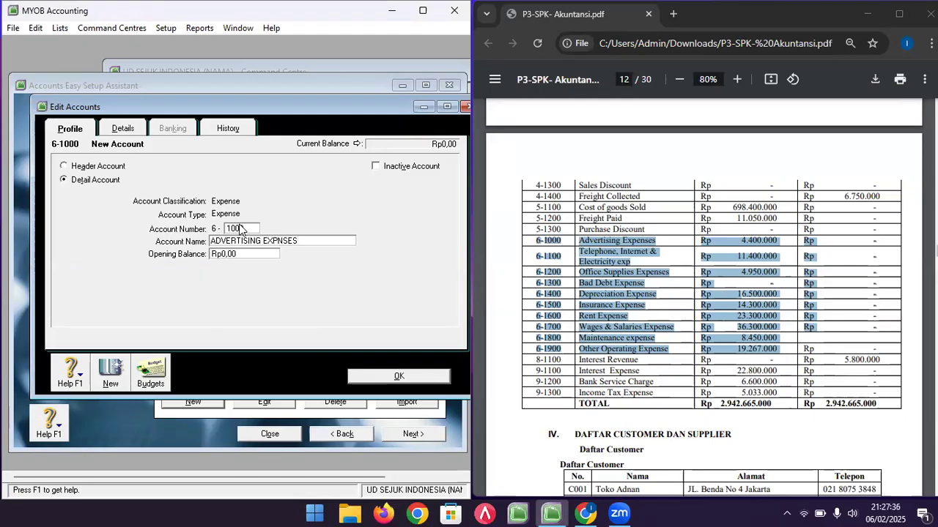
key(Tab)
text(440000)
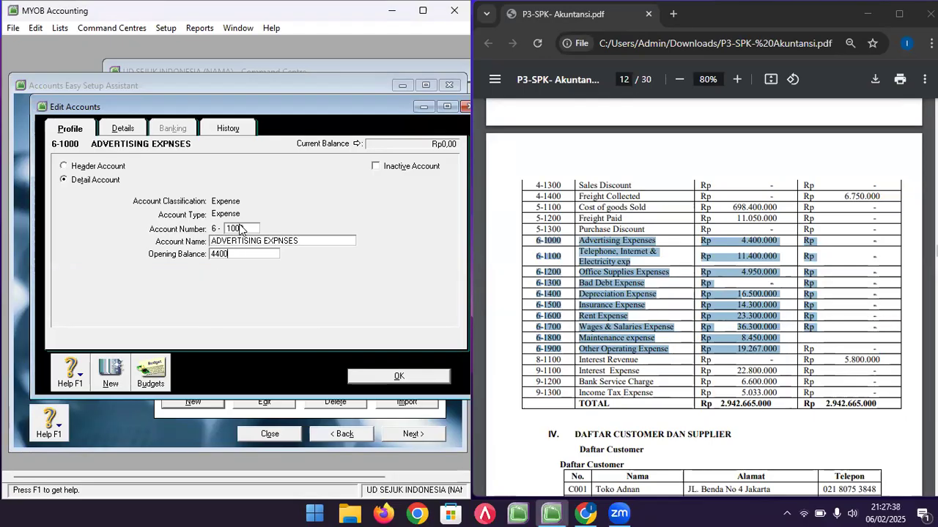
click(114, 375)
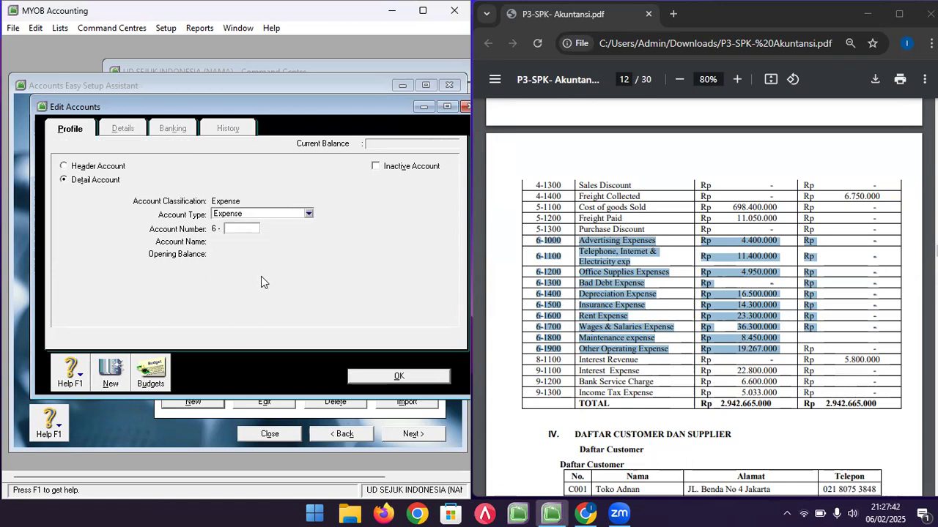
- Add 6-1100 TELP., INTRNT & ELECTRCTY EXP with opening balance 11400000
text(1100)
key(Tab)
text(TELP)
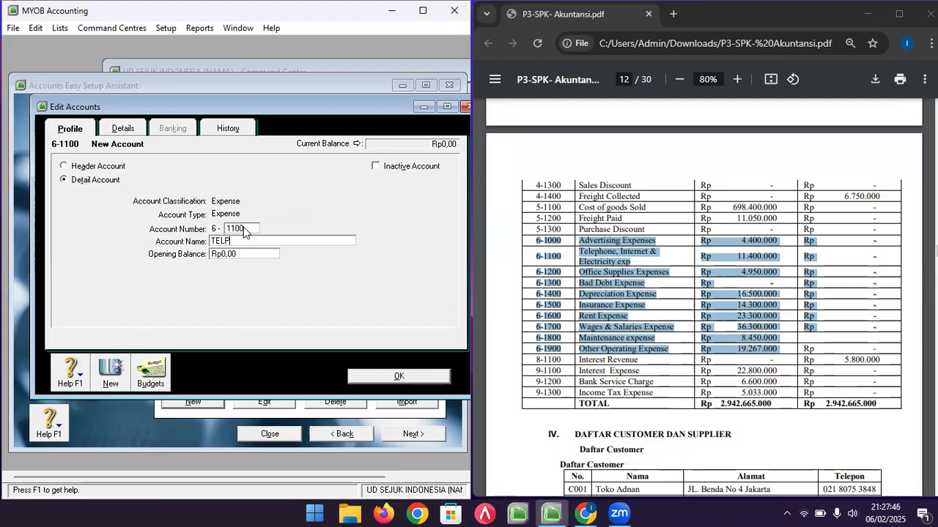
text(., INTRNT.)
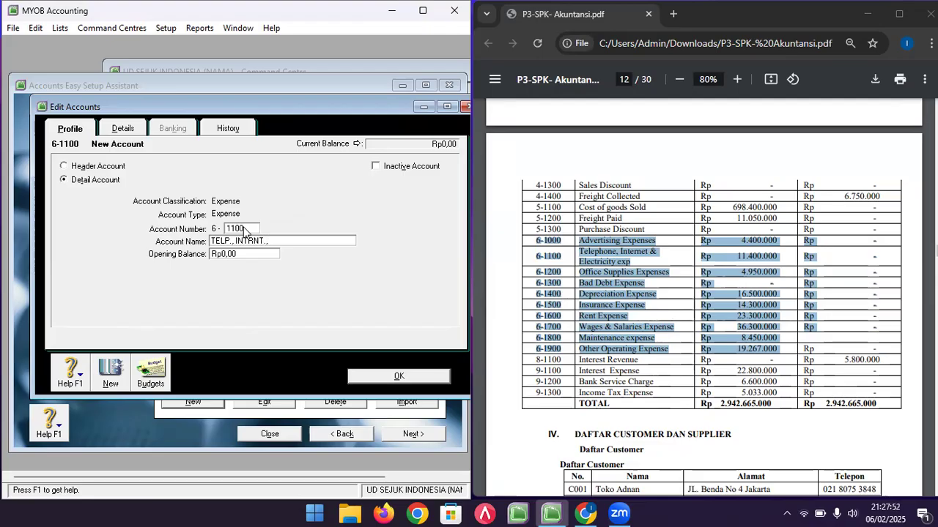
key(BackSpace)
text(& ELECTRCTY)
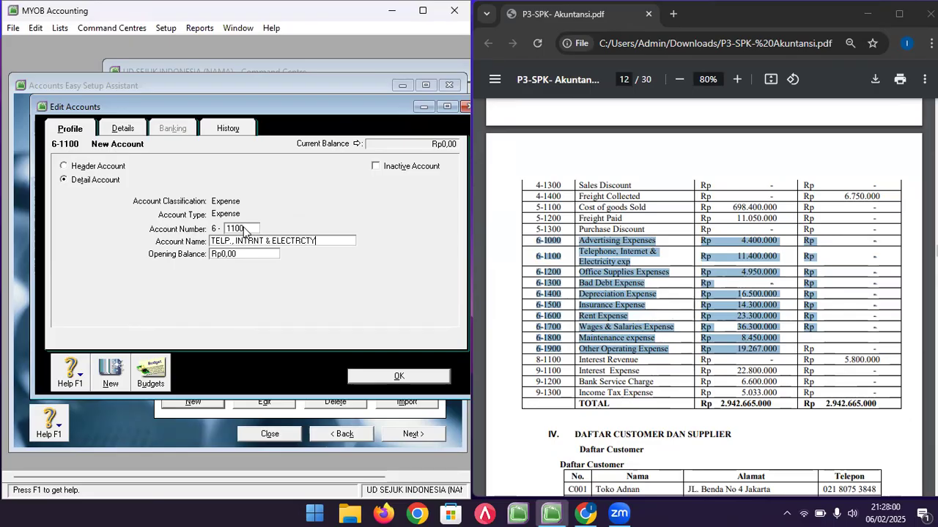
text( EXP)
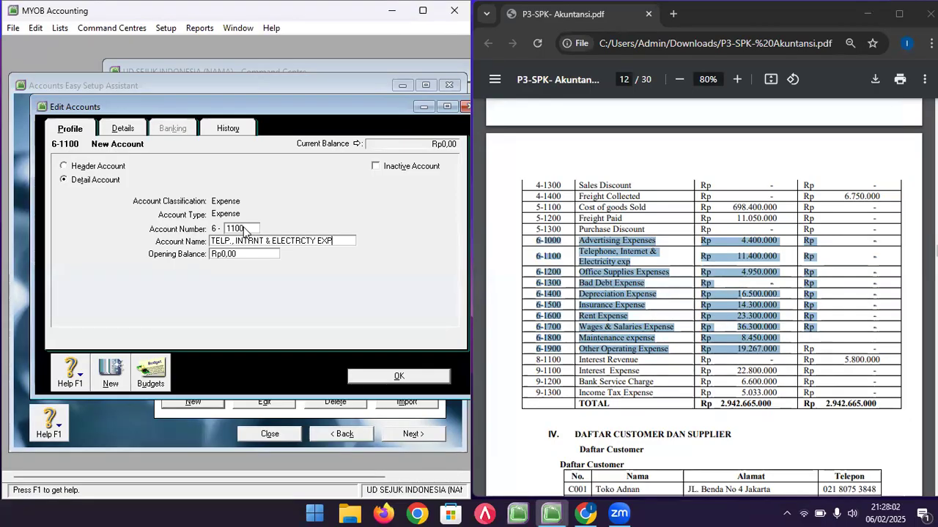
key(Tab)
text(11400000)
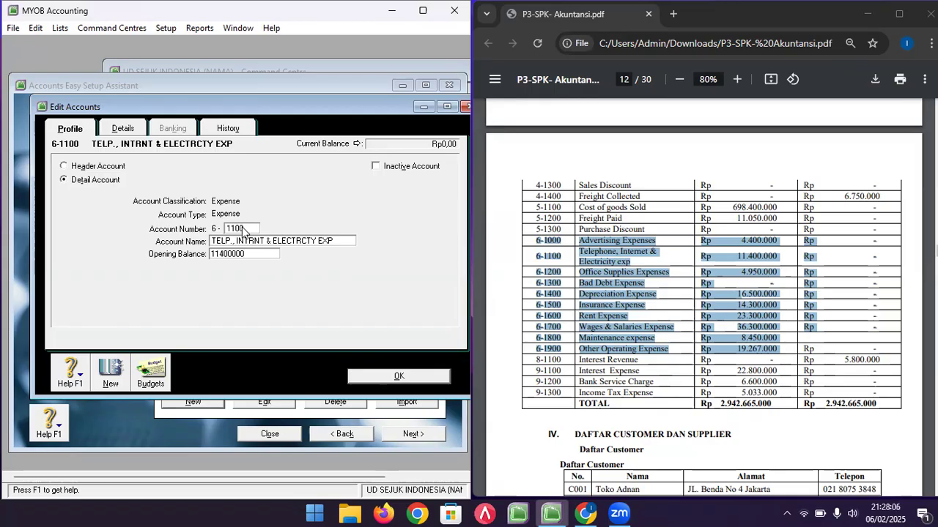
click(109, 375)
- Add 6-1200 OFFICE SUPPLIES EXPENSES (4950000) and 6-1300 BAD DEBT EXPENSE
text(120)
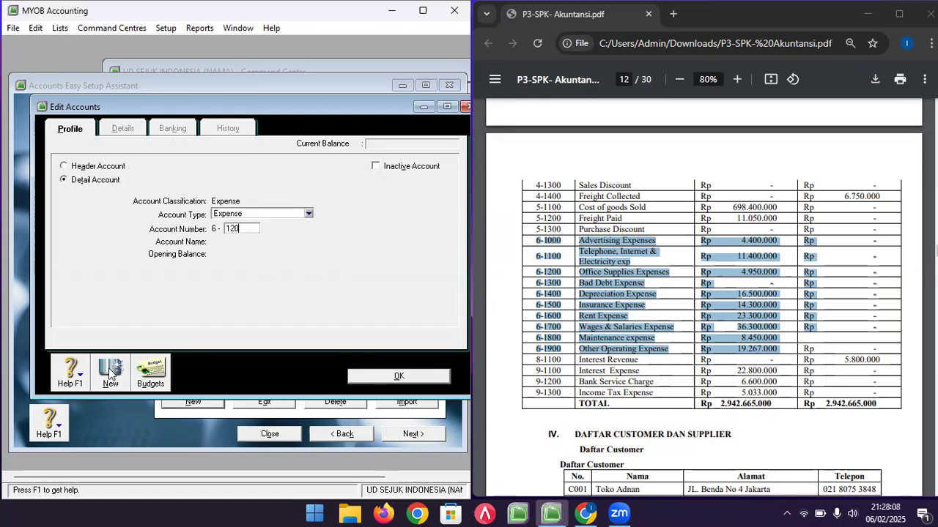
text(0)
key(Tab)
text(O)
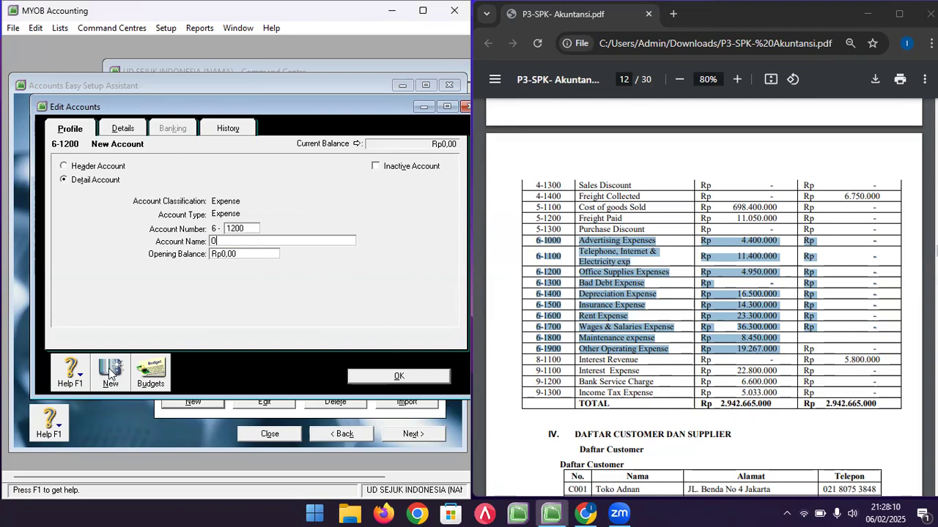
text(FFICE SUPPLIES EXPENSES)
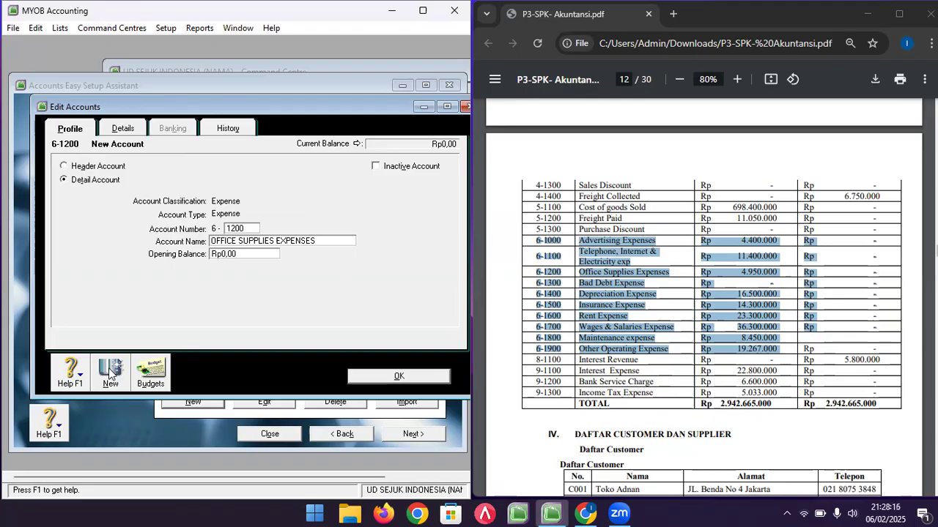
key(Tab)
text(4)
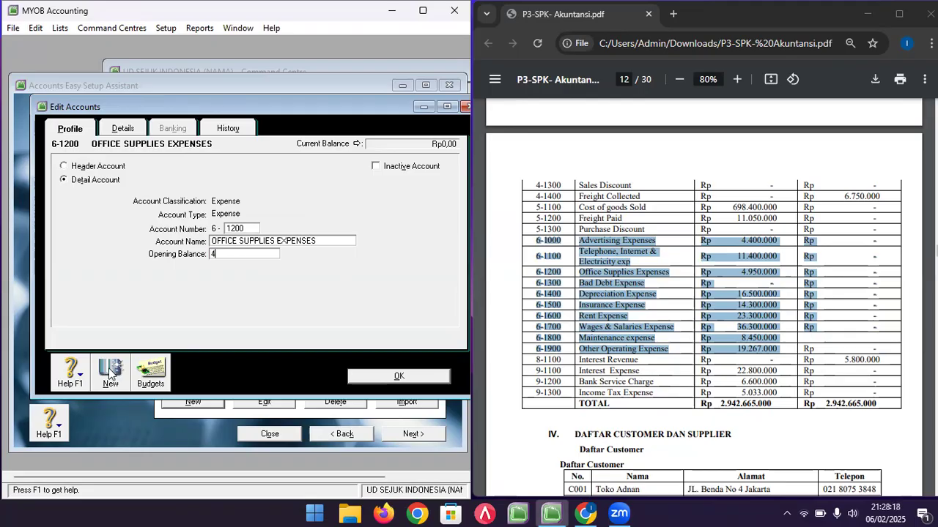
text(950000)
click(110, 373)
text(130)
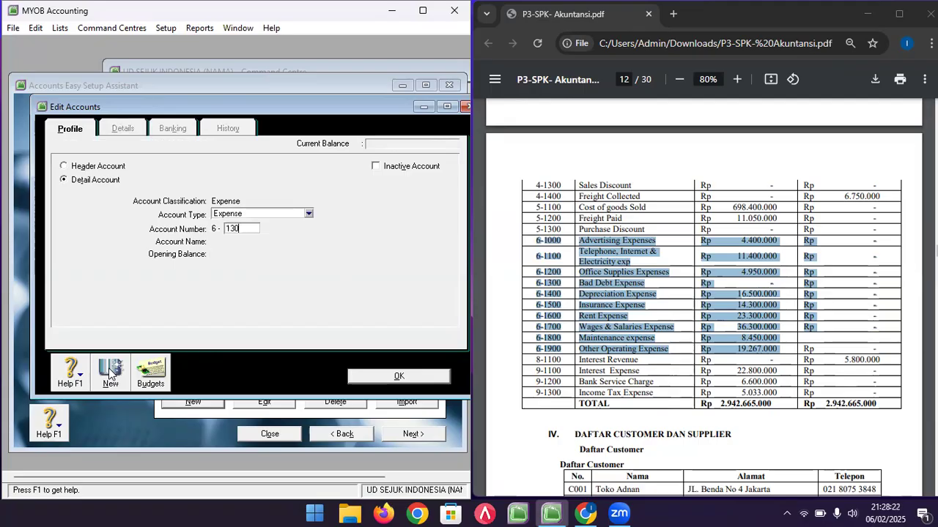
key(Tab)
text(BA)
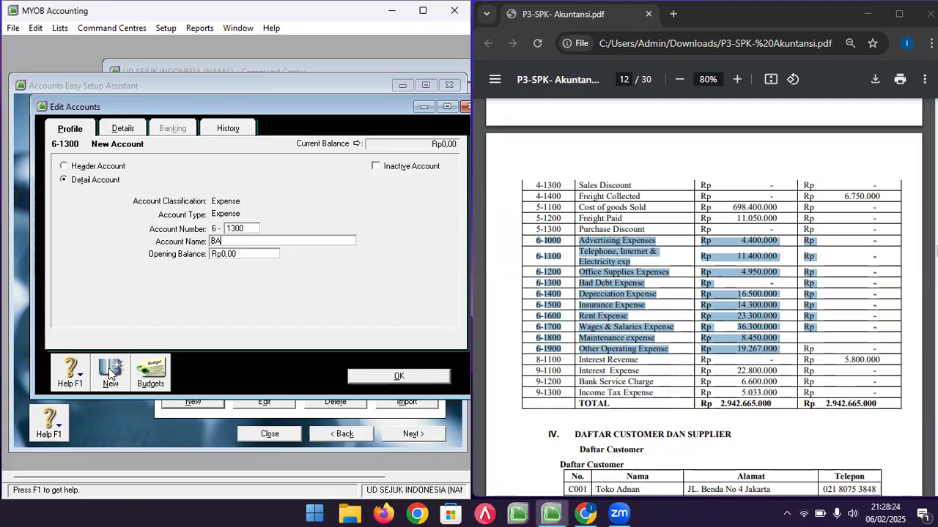
text(D DEBT EXPENSE)
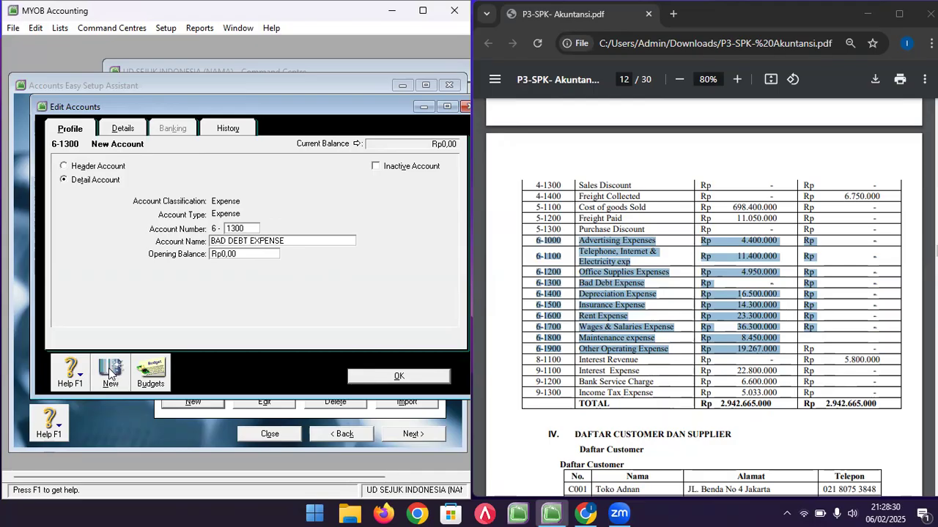
click(109, 372)
- Add 6-1400 DEPRCIATION EXPENSE (16500000) and 6-1500 INSURANCE EXPENSE (14300000)
text(1400)
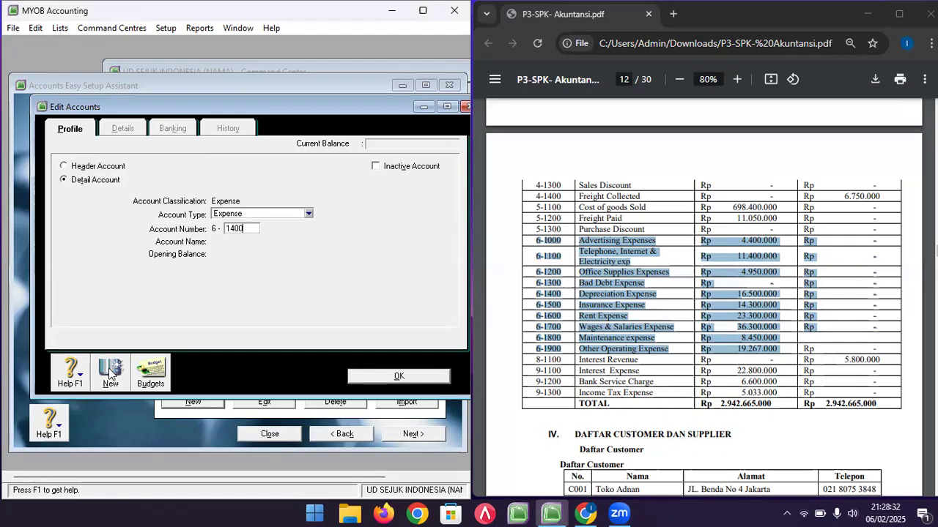
key(Tab)
text(DEP)
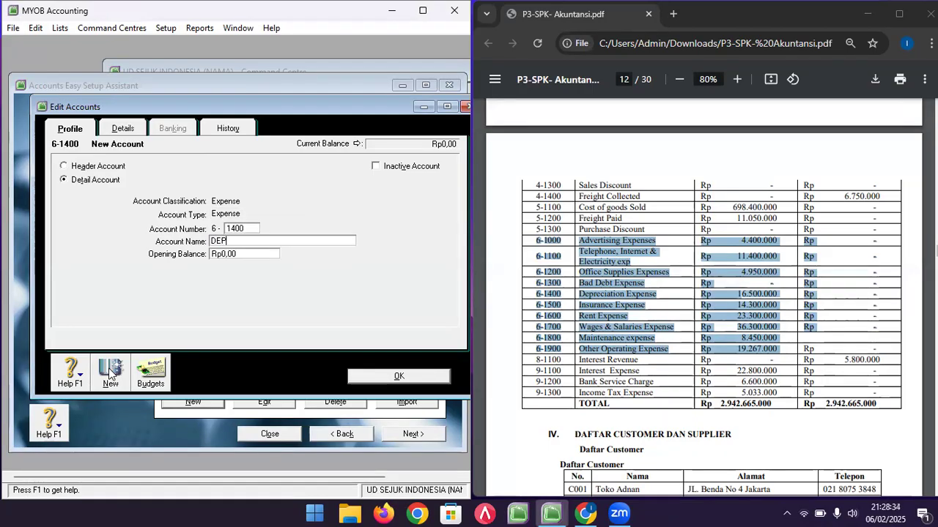
text(RCIATION )
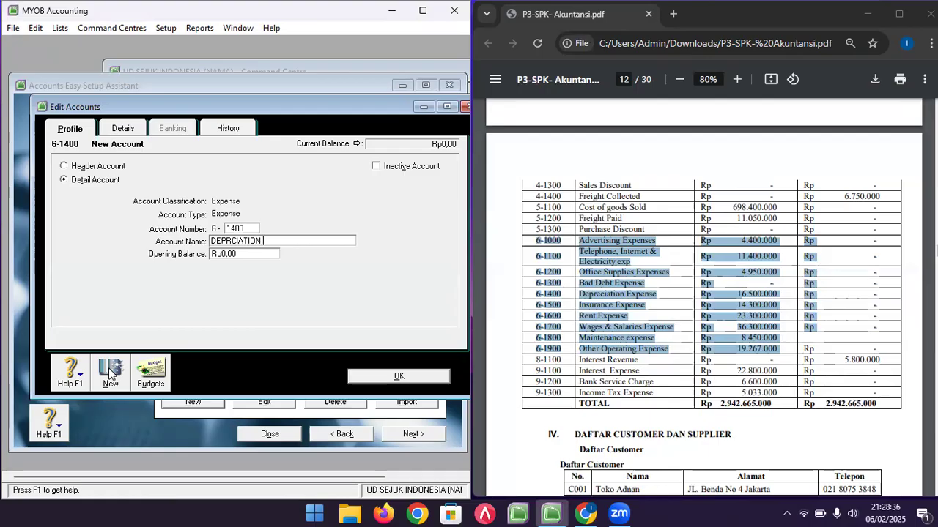
text(EXPENSE)
key(Tab)
text(16500000)
click(110, 373)
text(1500)
key(Tab)
text(INSUR)
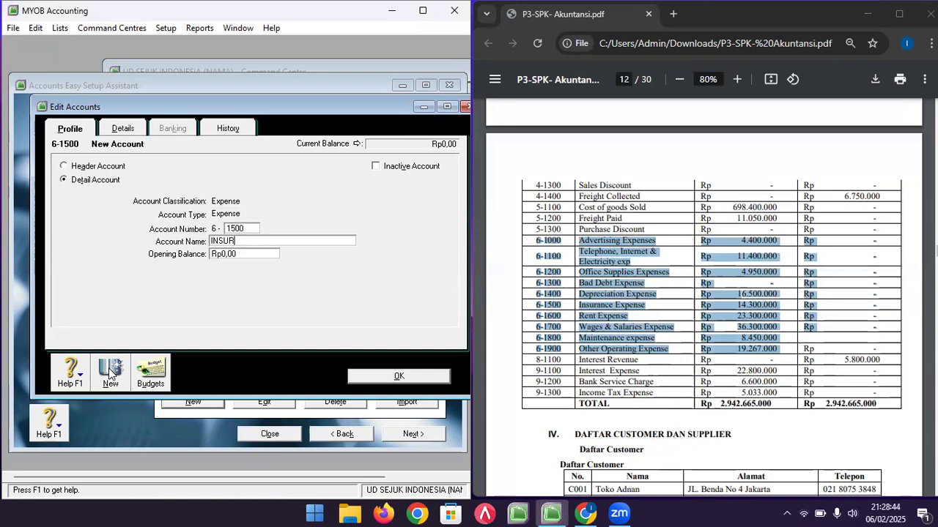
text(ANCE EXPENSE)
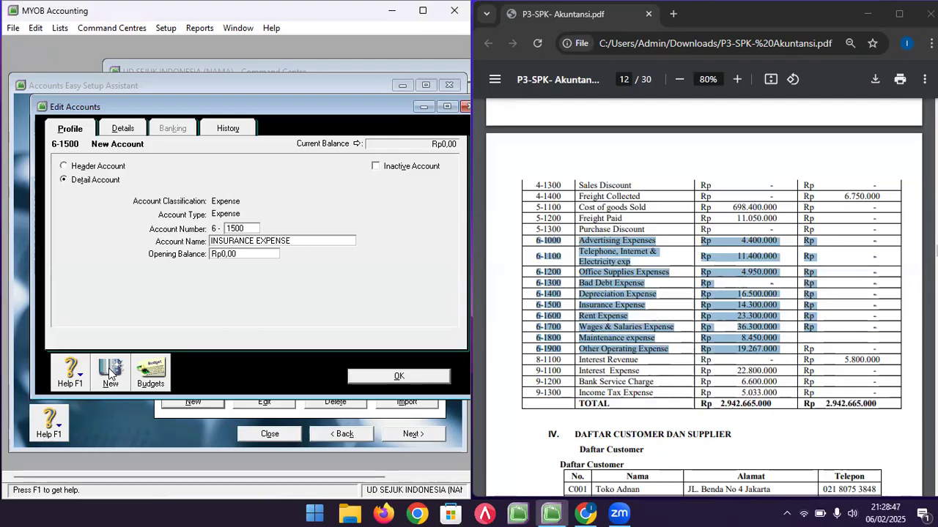
key(Tab)
text(1)
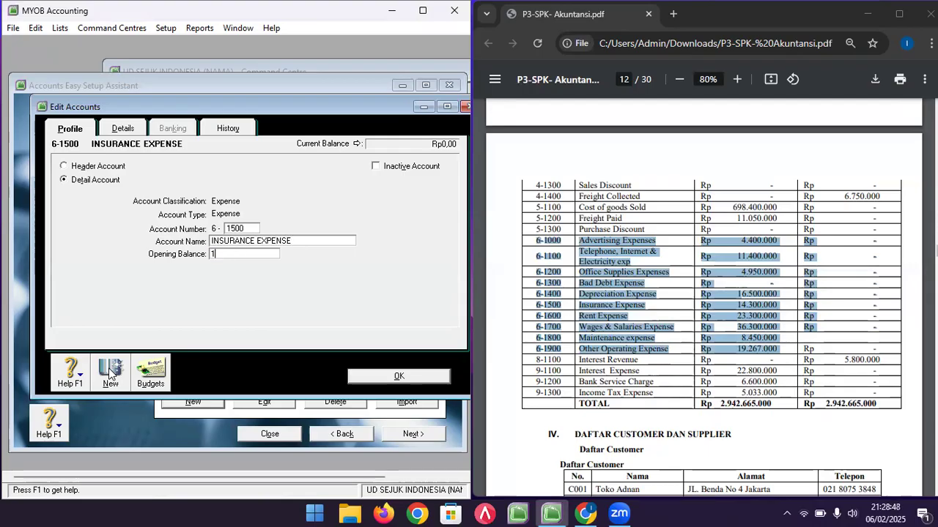
text(4300000)
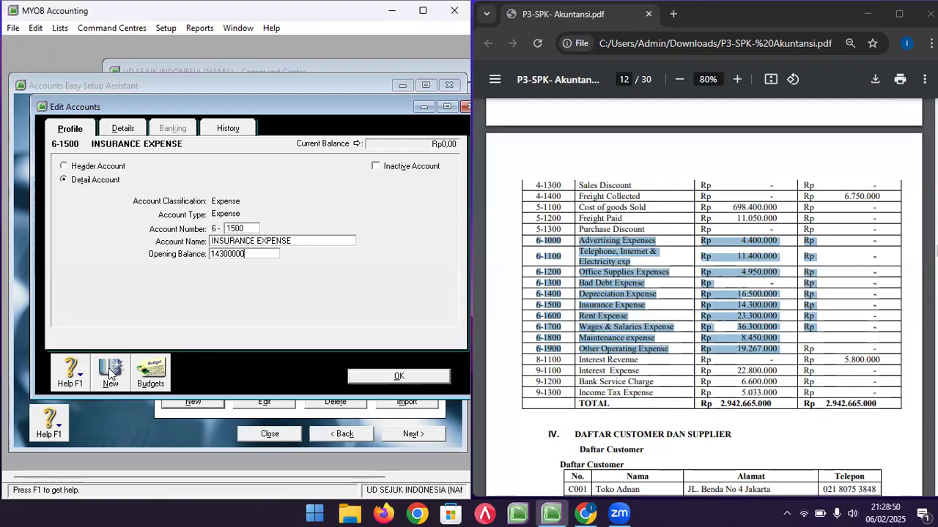
click(109, 372)
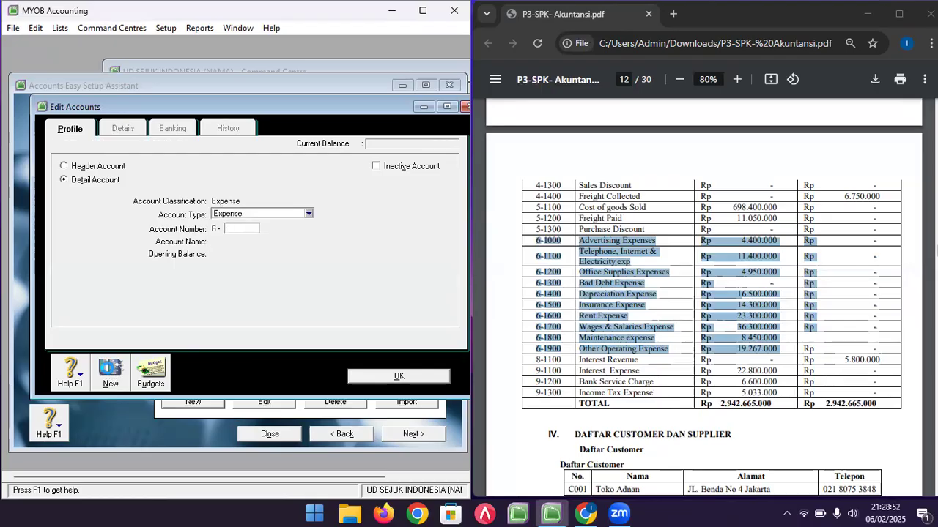
- Add 6-1600 RENT EXPENSE (2330000) and start 6-1700 named WAGES & SALARIES
text(1600)
key(Tab)
text(RENT)
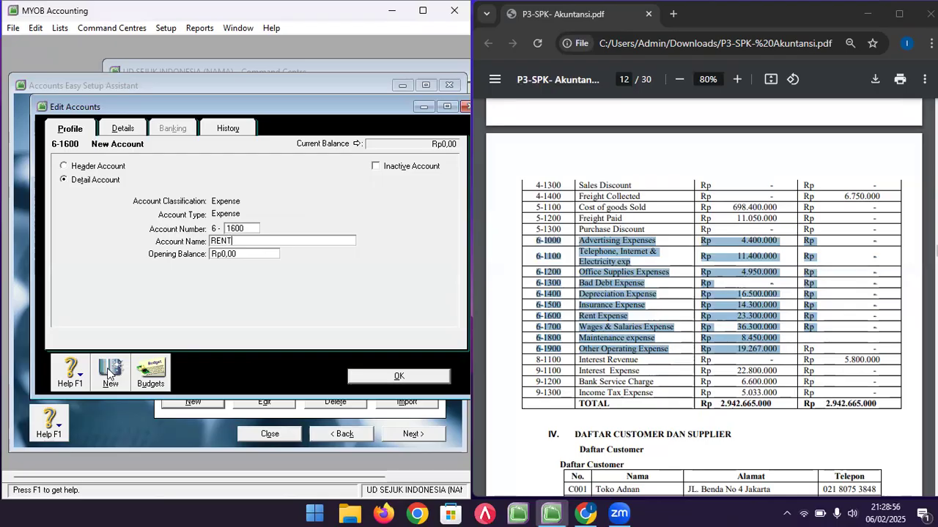
text( EXPENSE)
key(Tab)
text(2330000)
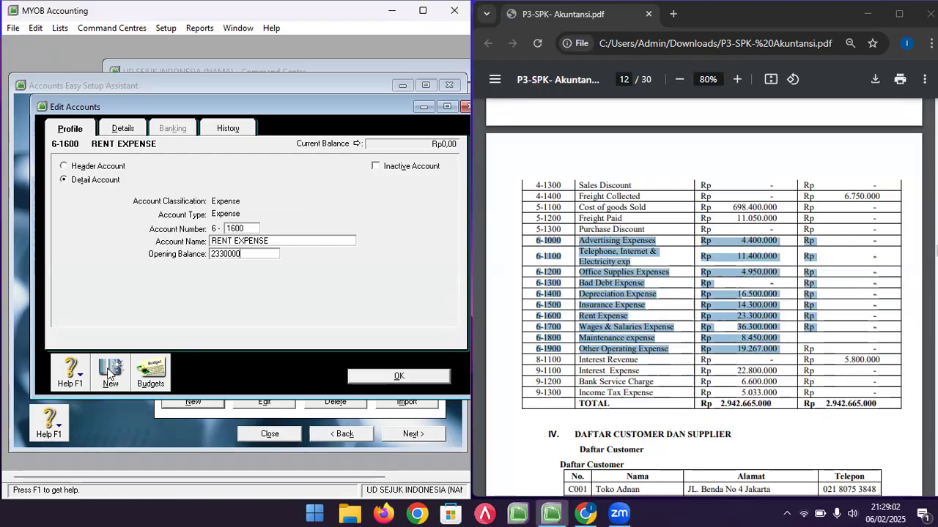
click(107, 373)
text(1700)
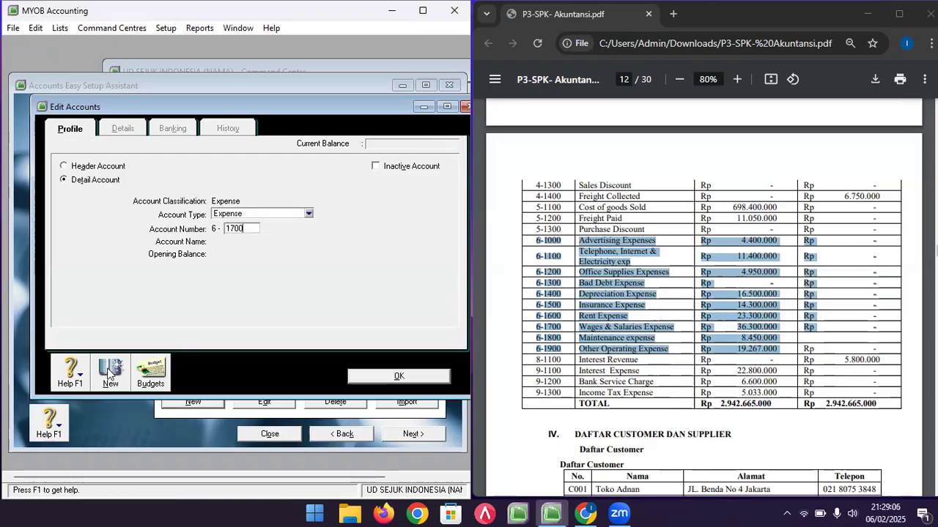
key(Tab)
text(WAGES & SALARIES)
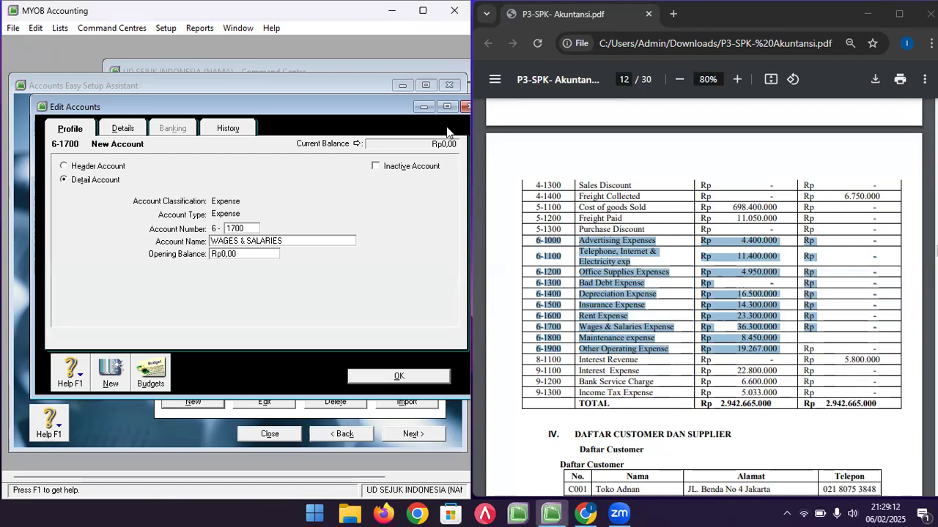
- Reopen 6-1700, append EXPENSE to its name and set opening balance 36300000
click(463, 107)
scroll(286, 335, down, 3)
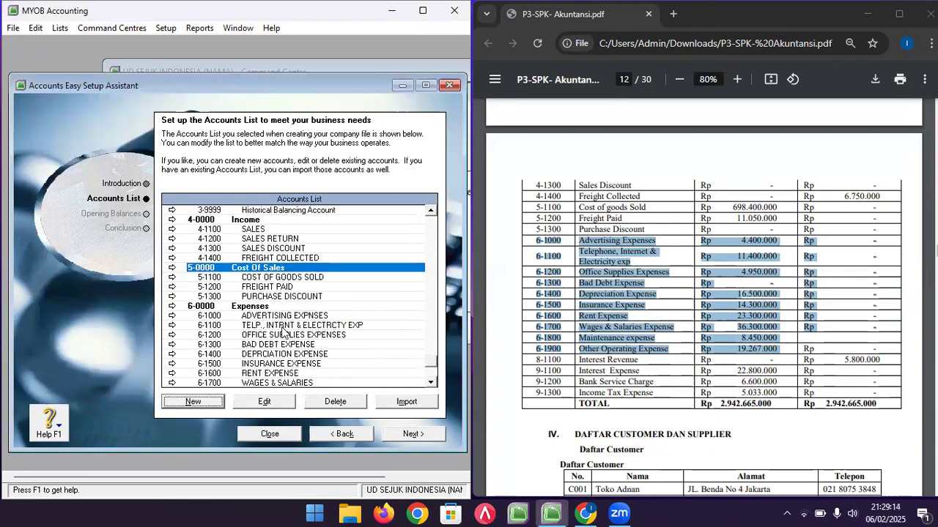
scroll(292, 334, down, 1)
click(297, 364)
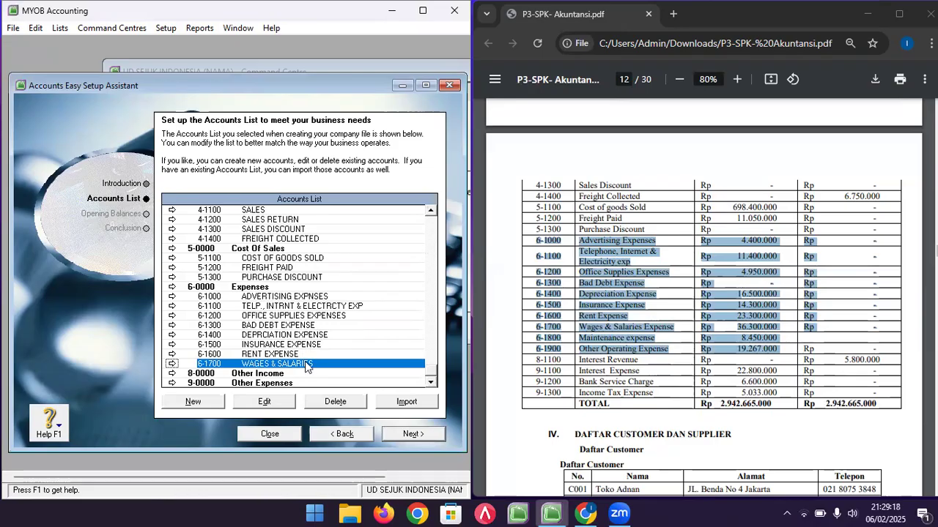
double_click(306, 364)
key(Tab)
click(295, 240)
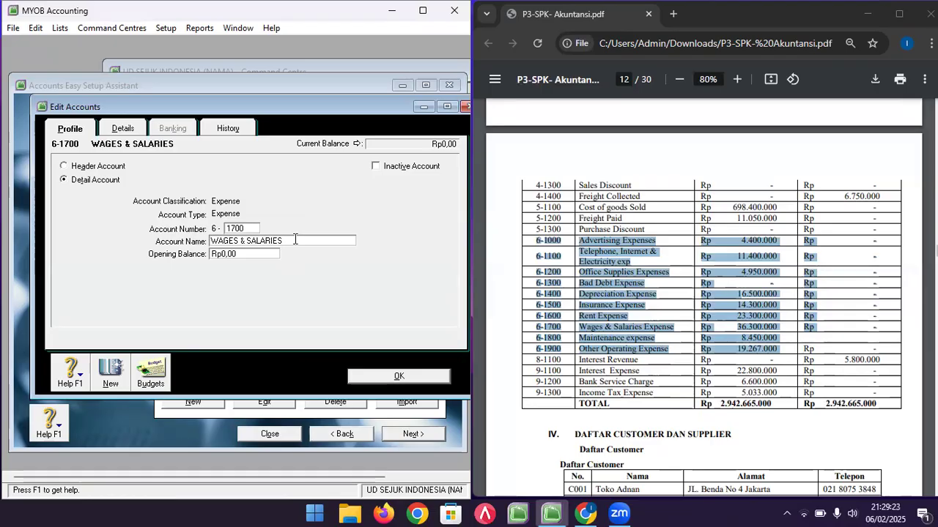
text(EXPENSE)
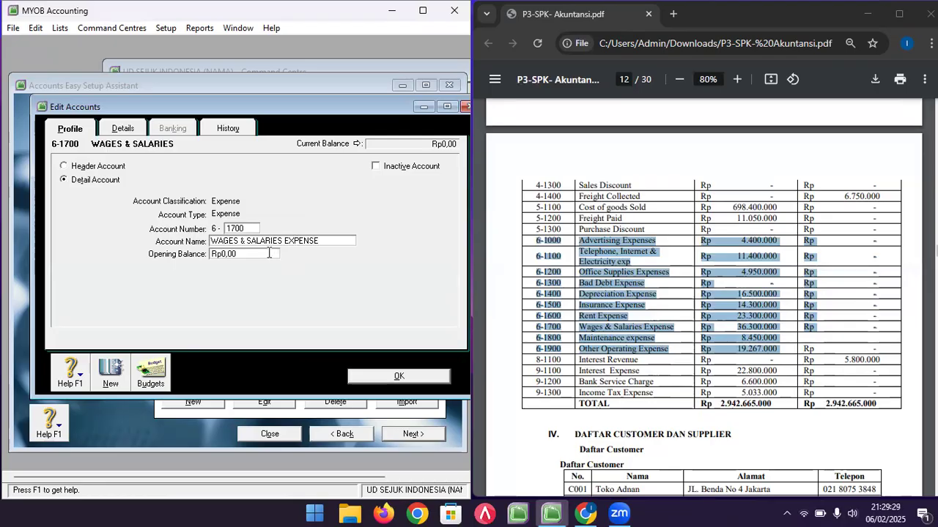
click(269, 253)
text(36300000)
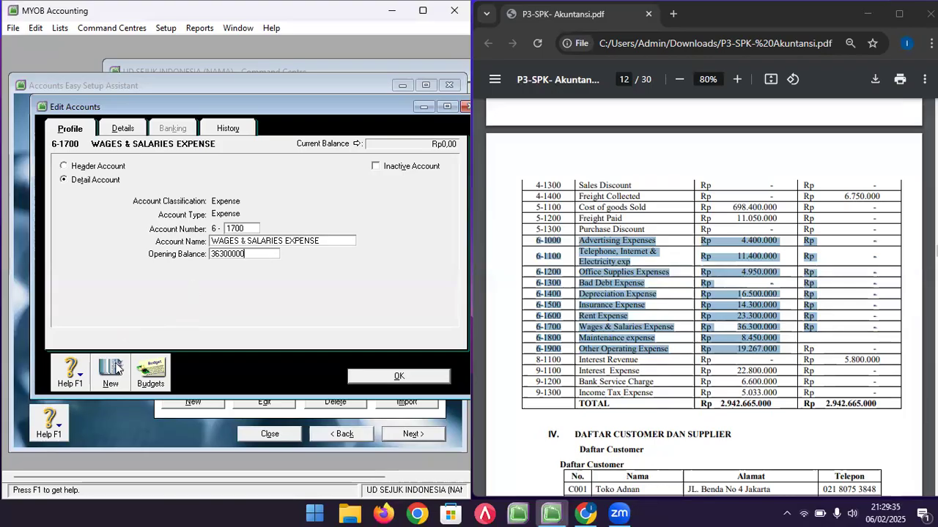
click(111, 370)
- Add expense account 6-1800 MAINTANANC EXPENSE with its opening balance
text(1800)
key(Tab)
text(MA)
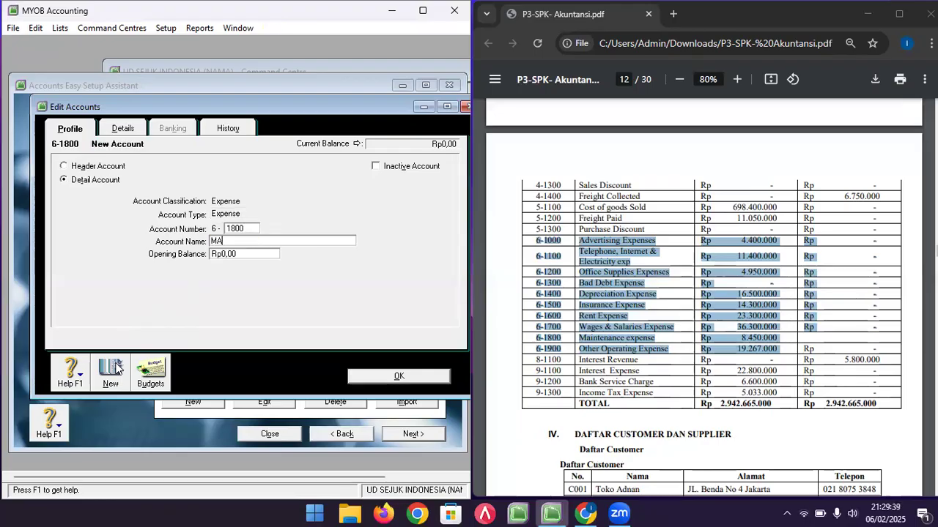
text(INTANANC EXPENSE)
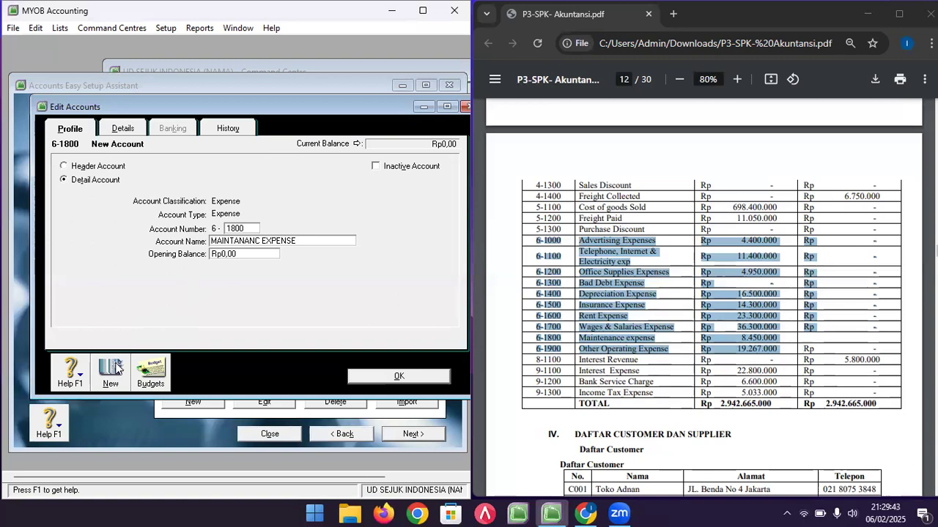
key(Tab)
text(84)
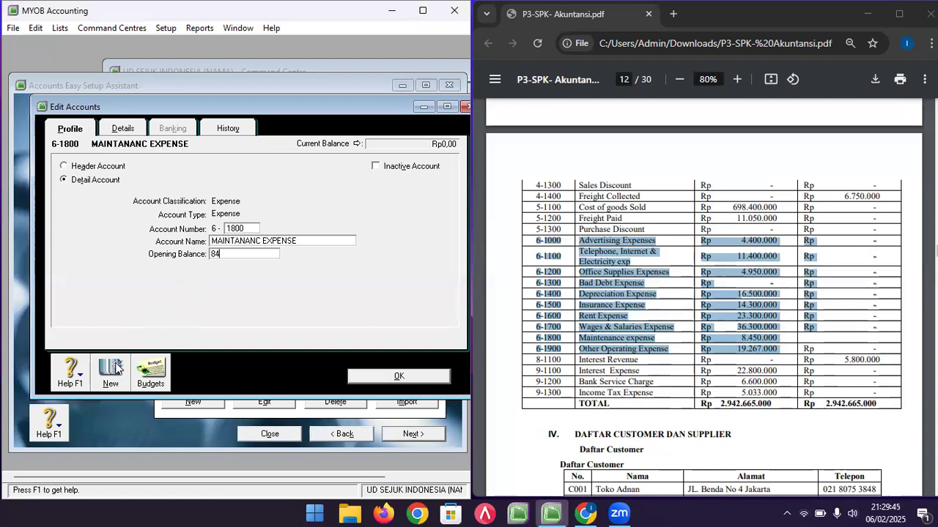
click(111, 370)
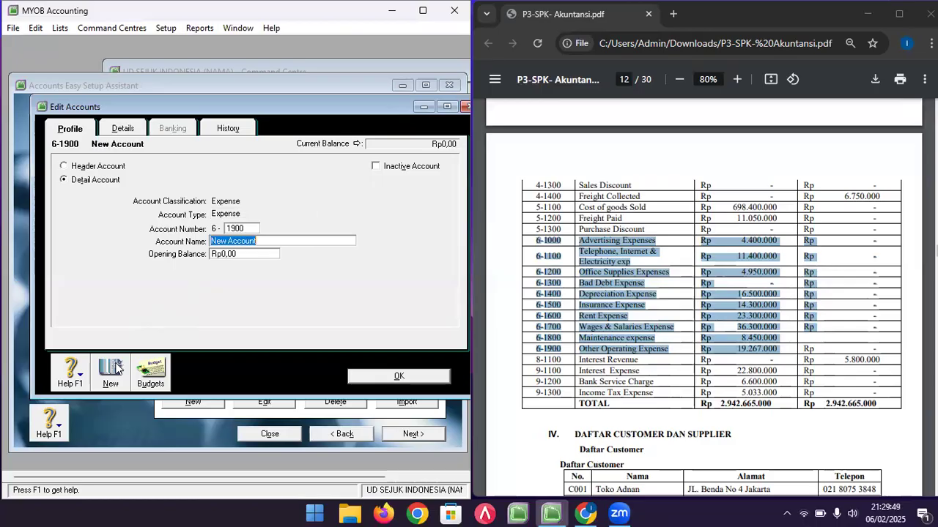
- Add 6-1900 OTHER OPERATING EXPENSE with opening balance 19267000
text(OTHER )
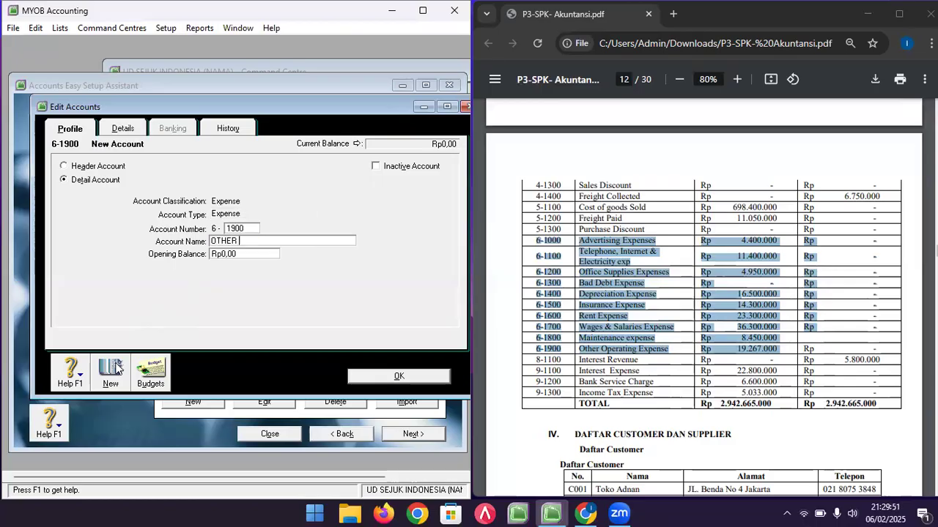
text(P)
text(O)
key(BackSpace)
key(BackSpace)
text(OPERATING EXE)
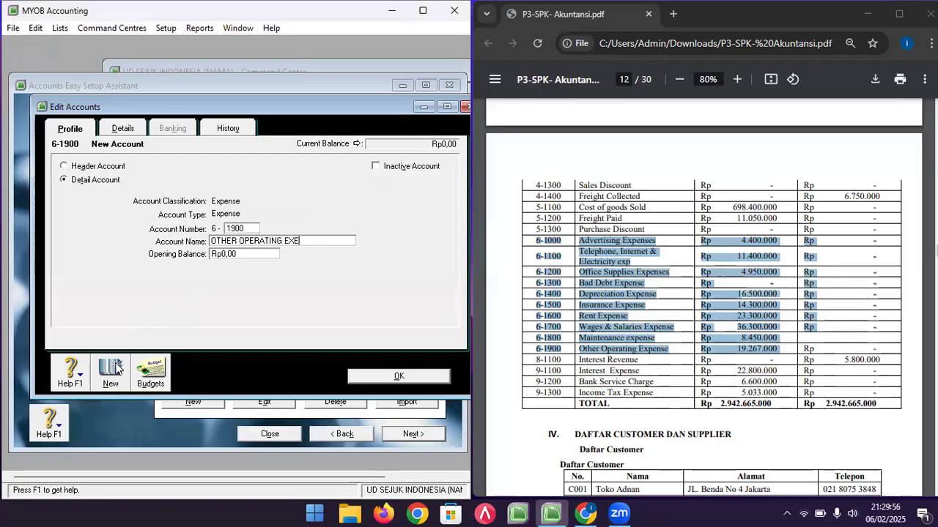
key(BackSpace)
text(PENSE)
key(Tab)
text(1)
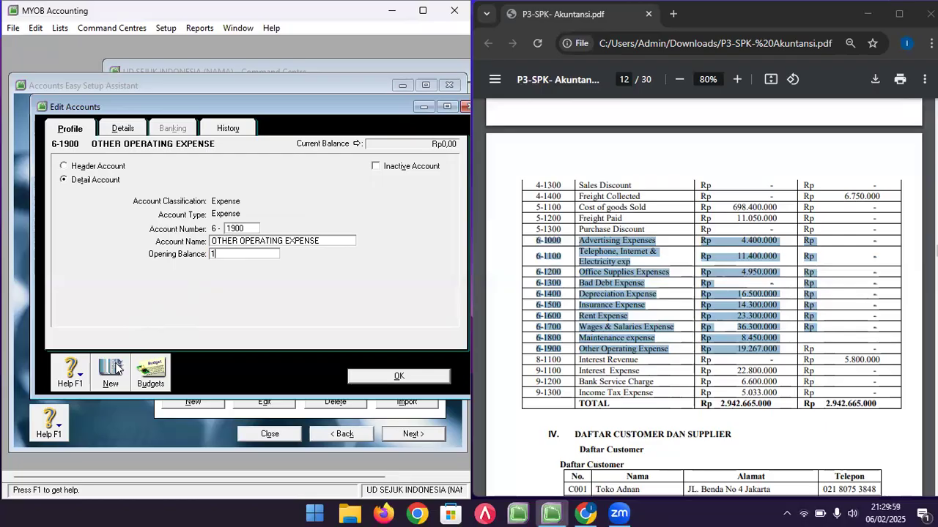
text(9267000)
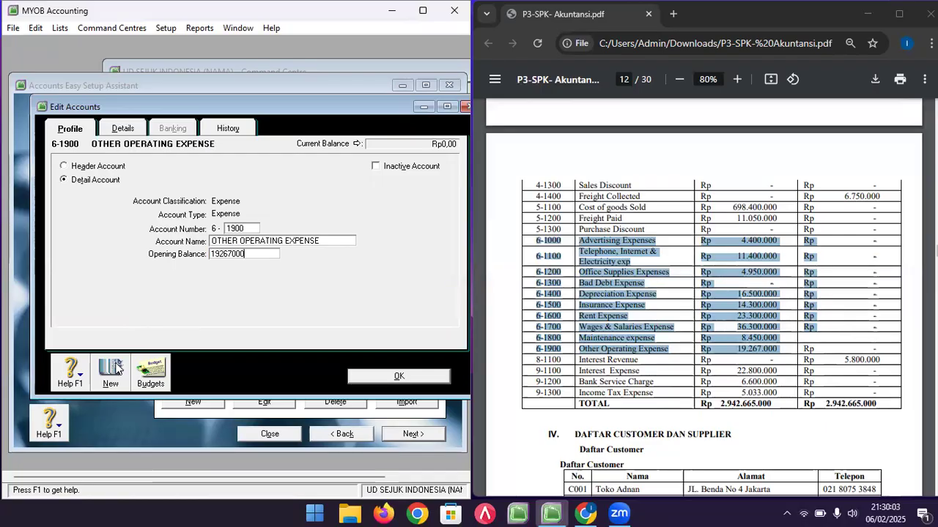
click(115, 368)
- Create Other Income account 1100 named INTEREST REVENUE with opening balance 5800000 and save it
drag(532, 359, 885, 355)
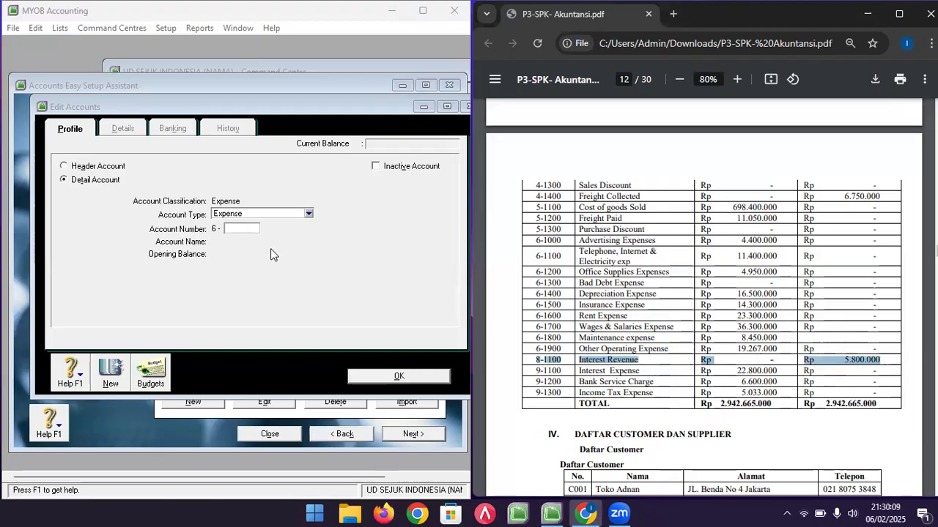
click(271, 214)
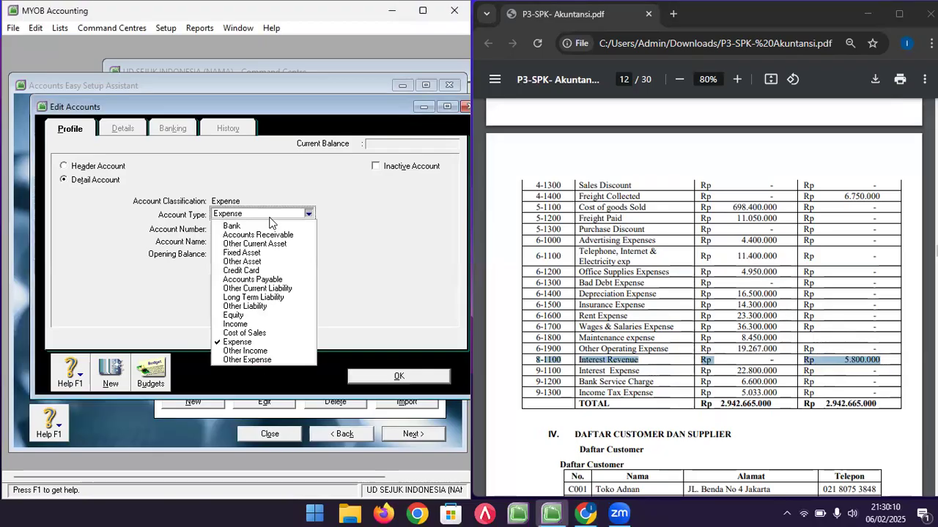
click(245, 351)
click(236, 231)
text(1100)
key(Tab)
text(INTEREST REVENUE)
key(Tab)
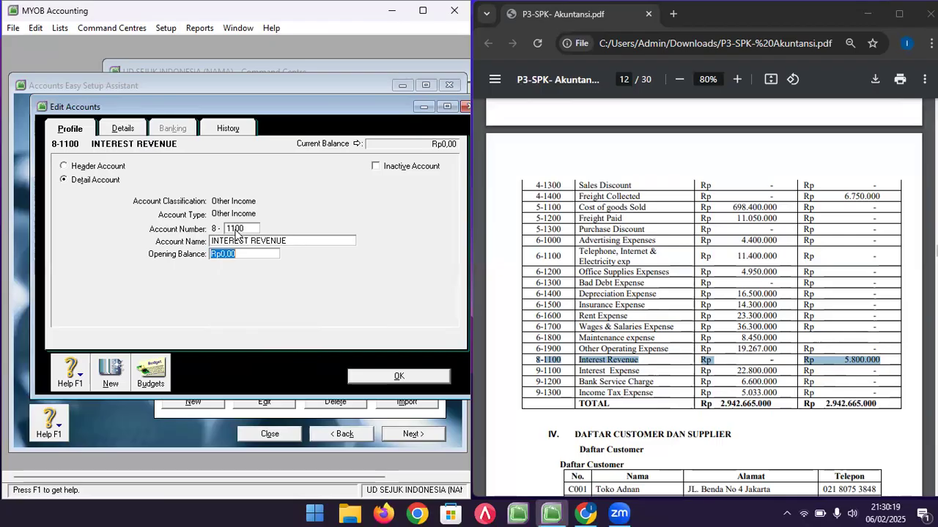
text(5800000)
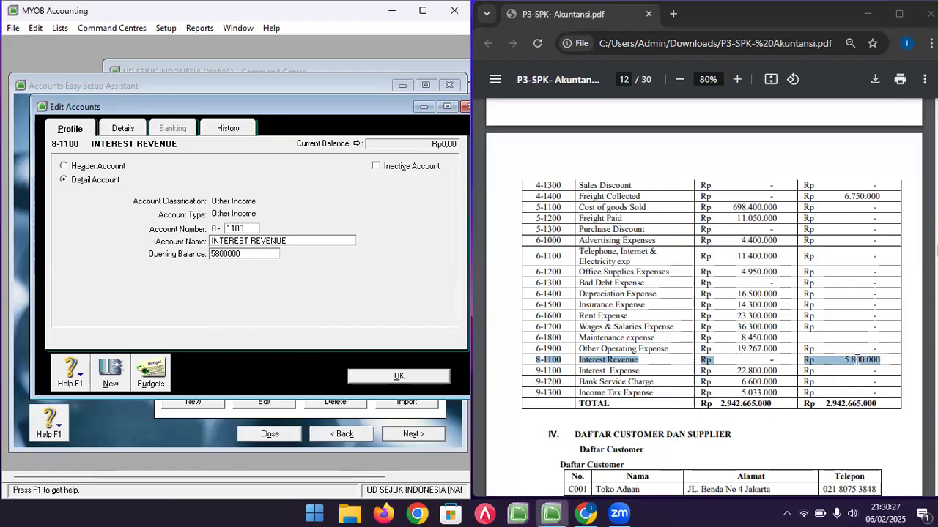
click(124, 382)
click(537, 381)
drag(535, 371, 825, 393)
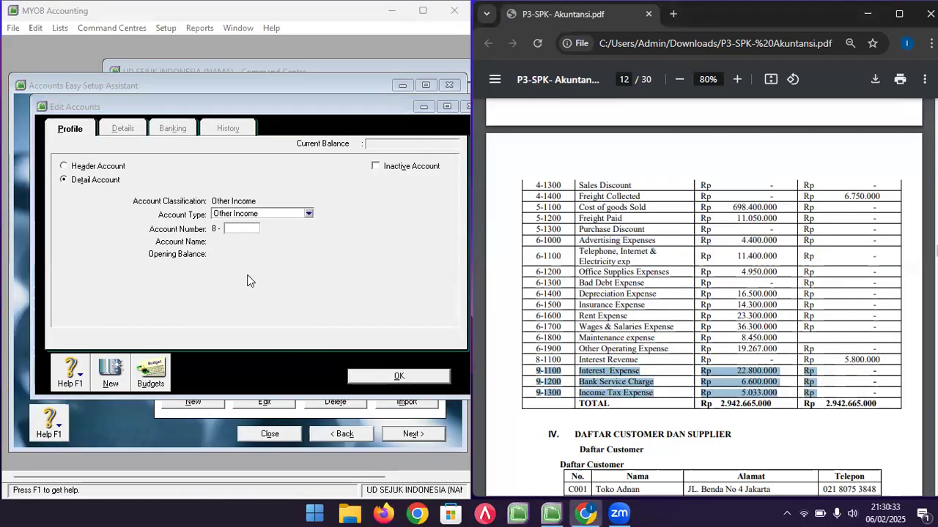
- Add Other Expense account 9-1100 INTEREST EXPENSE with opening balance 22800000
click(306, 213)
click(258, 360)
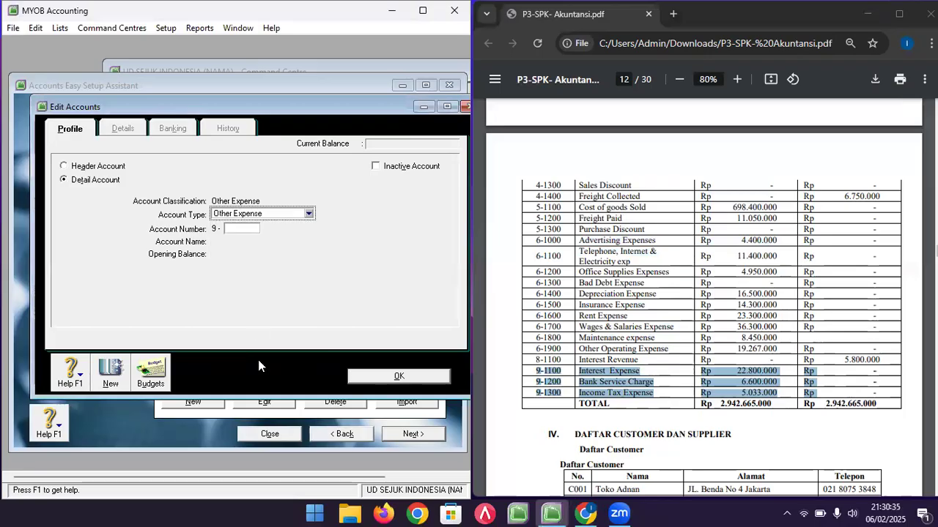
click(236, 229)
text(1100)
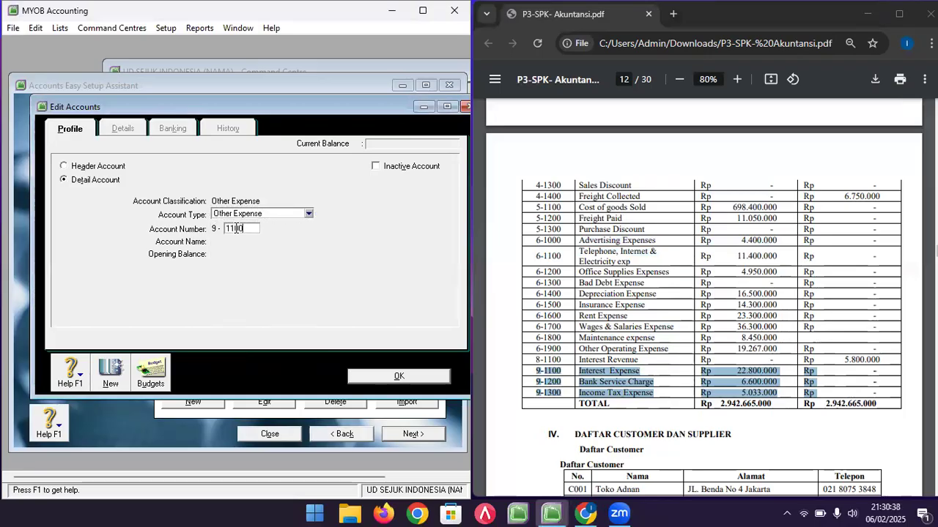
key(Tab)
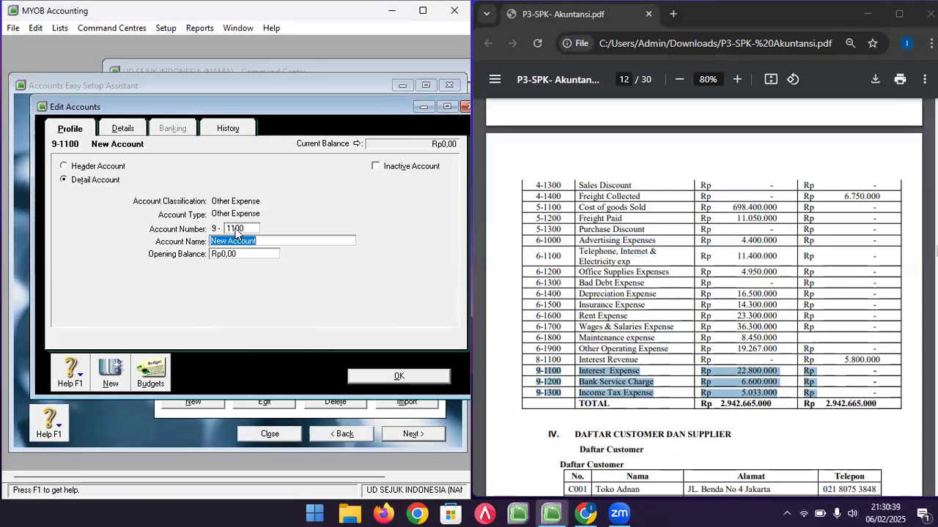
text(INTEREST)
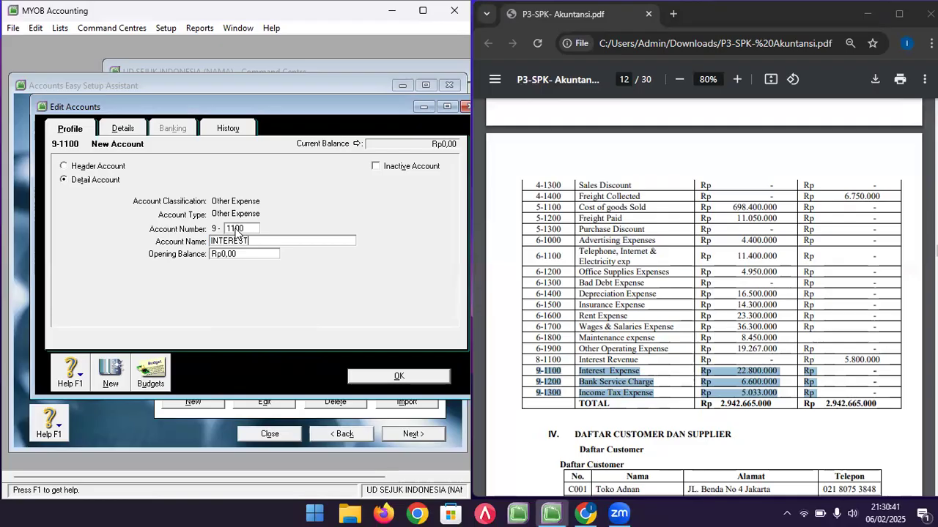
text( EXPENSE)
key(Tab)
text(22800000)
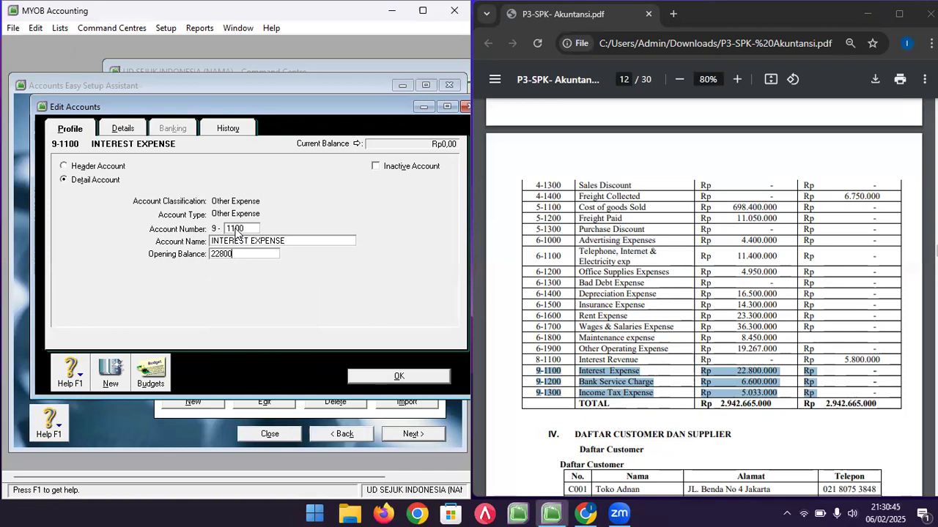
click(115, 377)
- Add account 9-1200 BANK SERVICE CHARGE with opening balance 660000
text(1200)
key(Tab)
text(BANK SERVI)
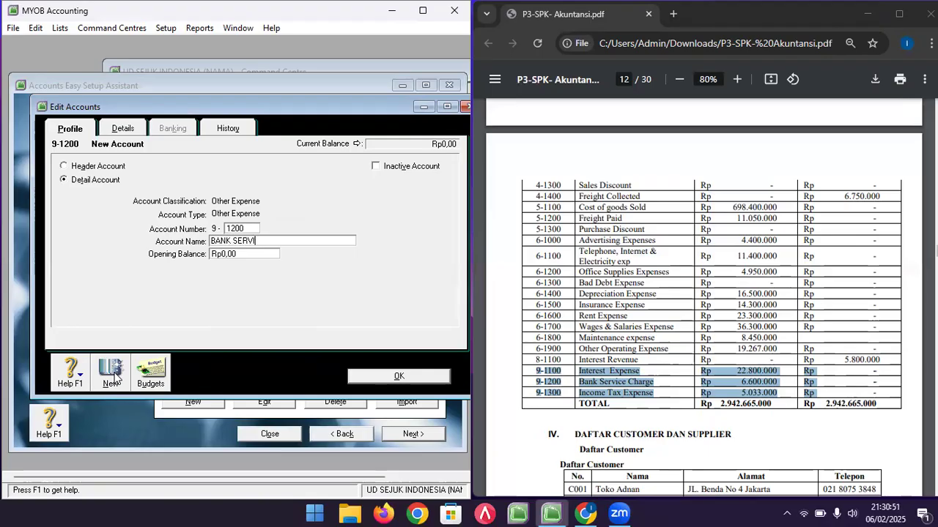
text(CE CHARGE)
key(Tab)
text(660000)
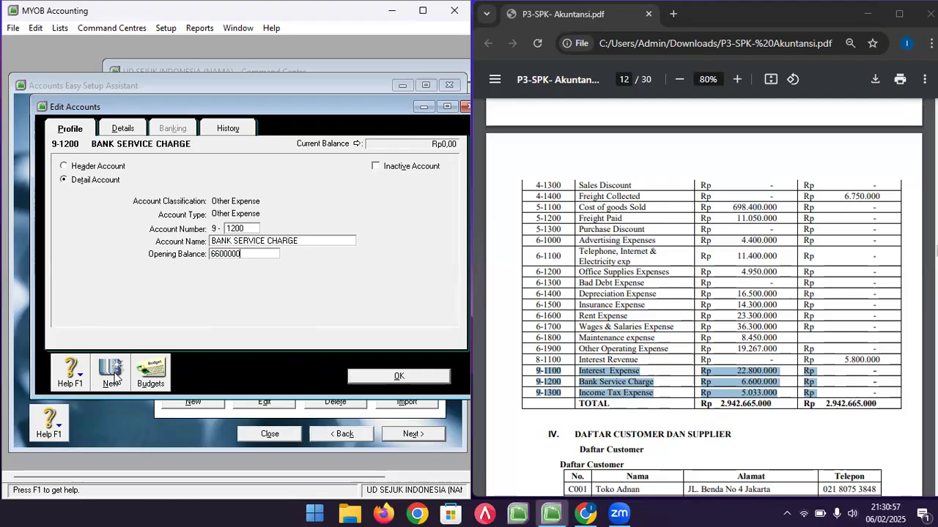
click(113, 377)
- Add account 9-1300 INCOME TAX EXPENSE, correcting the number and name, with balance 5033000
text(1)
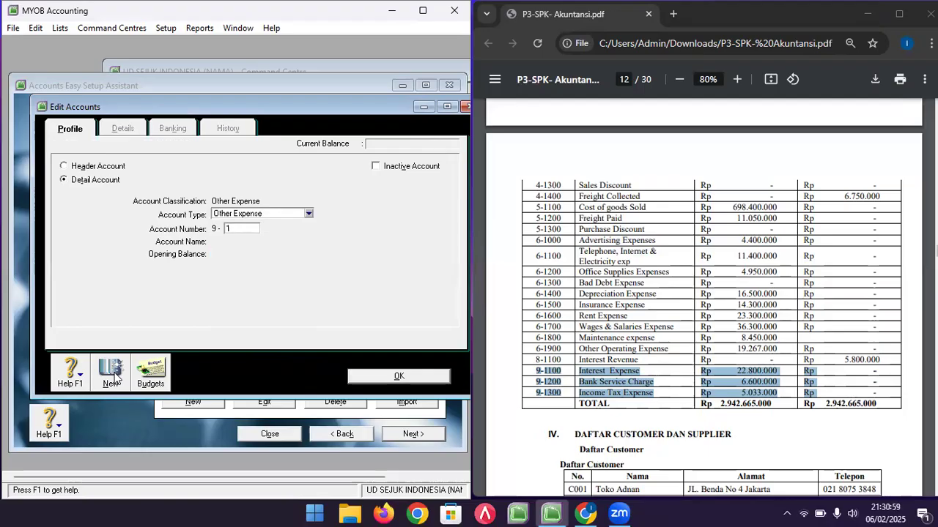
text(000)
key(Tab)
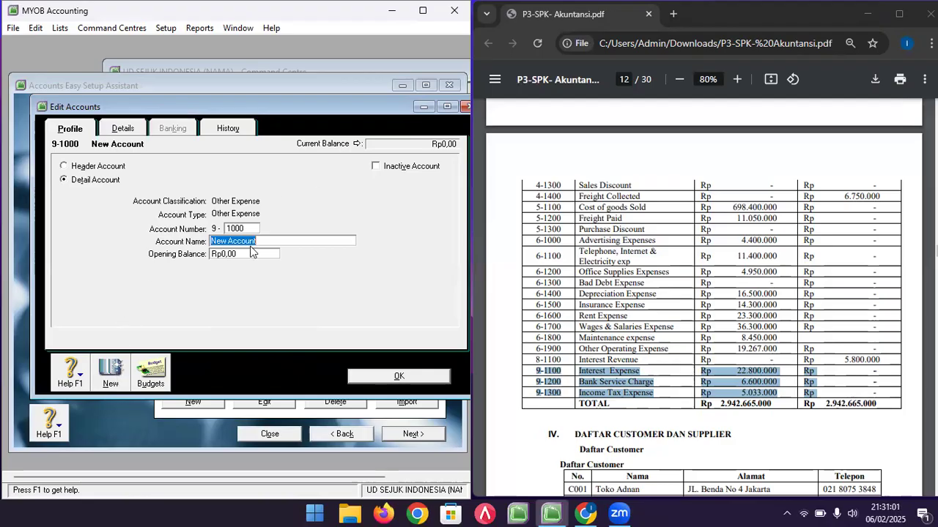
click(234, 229)
click(234, 229)
key(BackSpace)
text(3)
key(Tab)
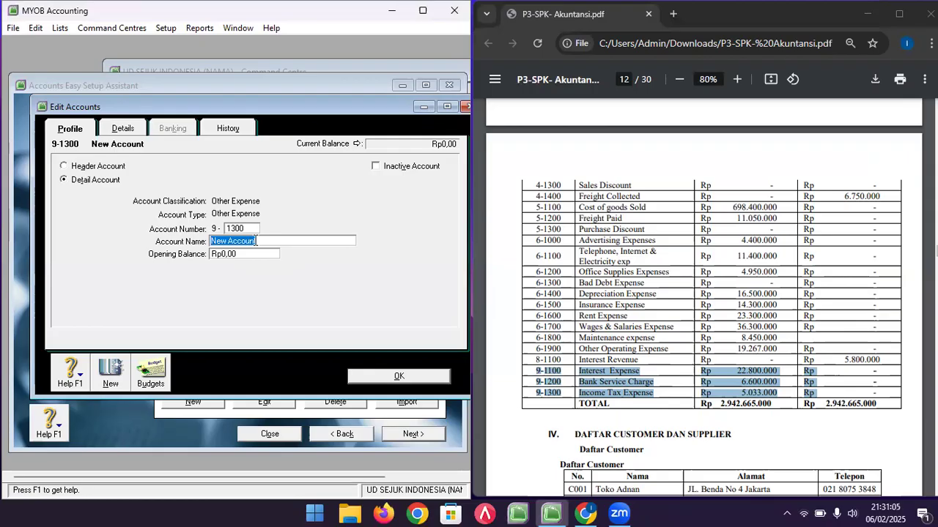
text(INCOME A)
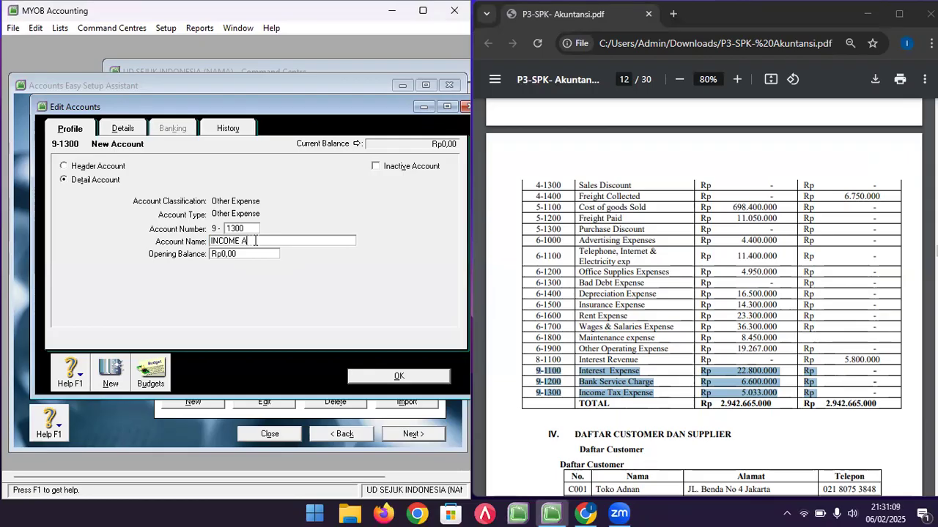
key(BackSpace)
text(TAX EXPENSE)
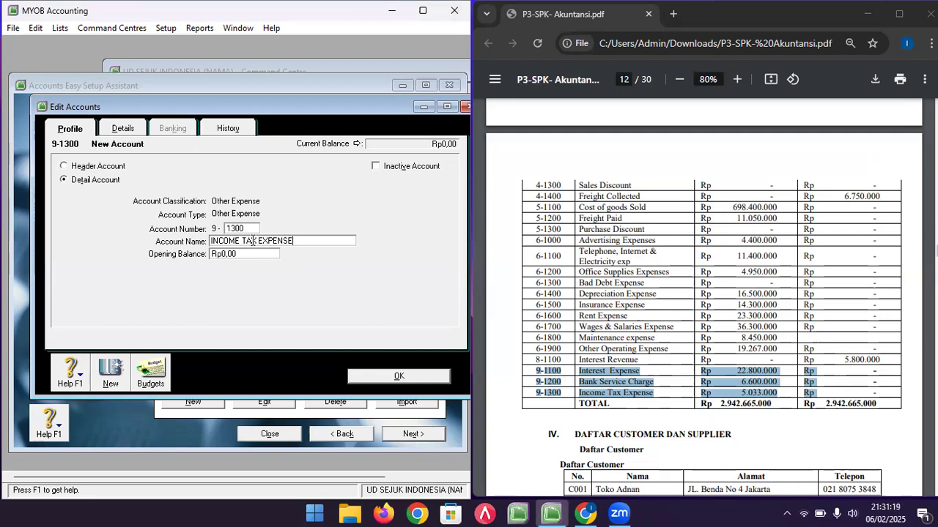
key(Tab)
text(5)
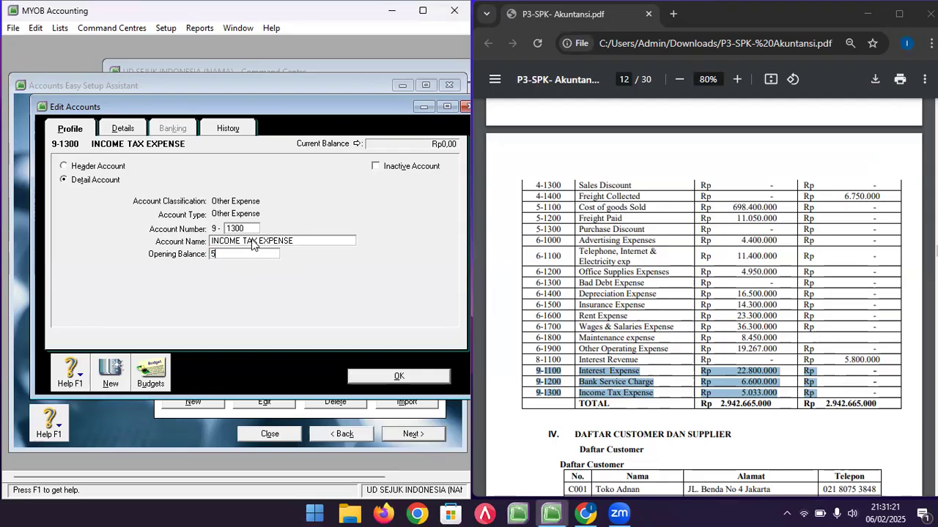
text(033000)
click(358, 376)
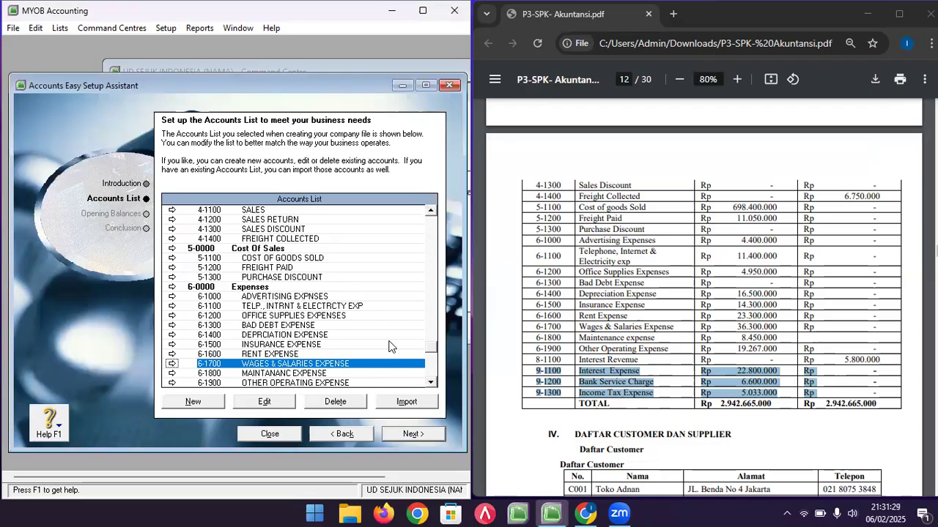
scroll(389, 347, down, 2)
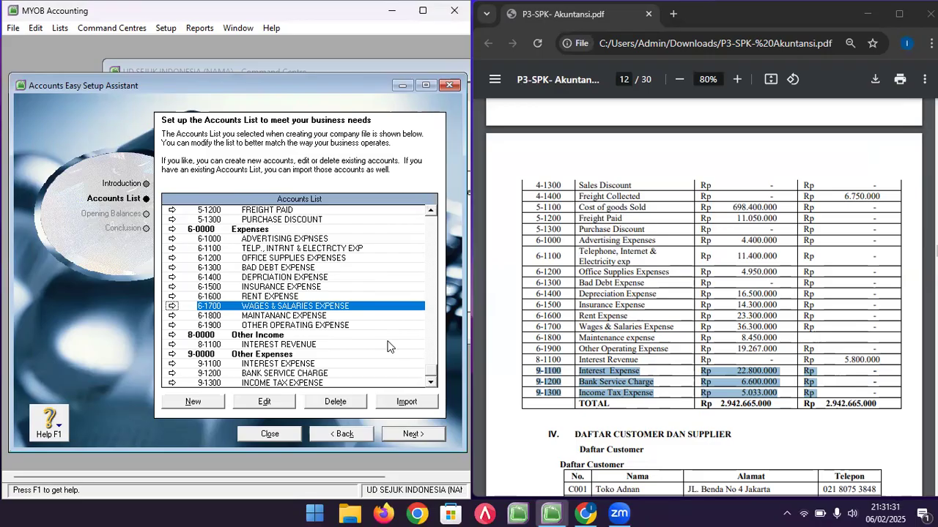
click(413, 434)
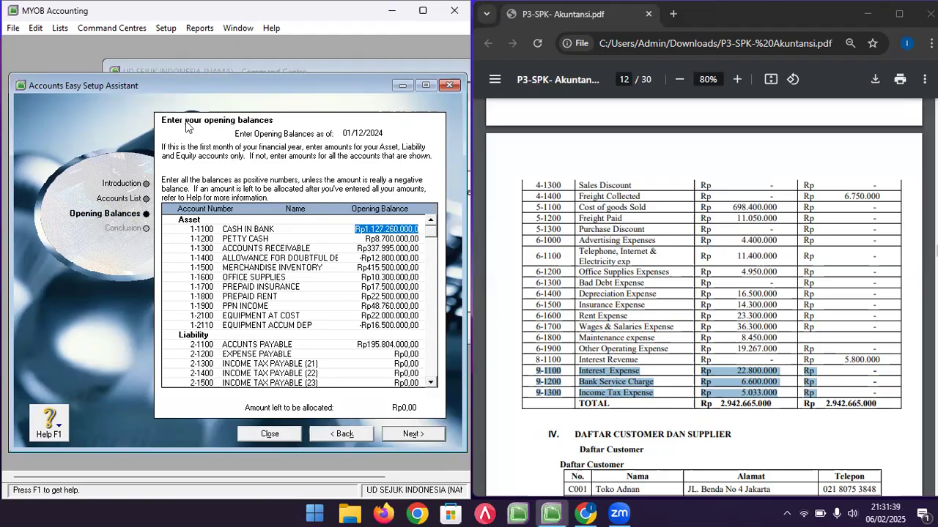
click(404, 434)
click(352, 435)
click(352, 434)
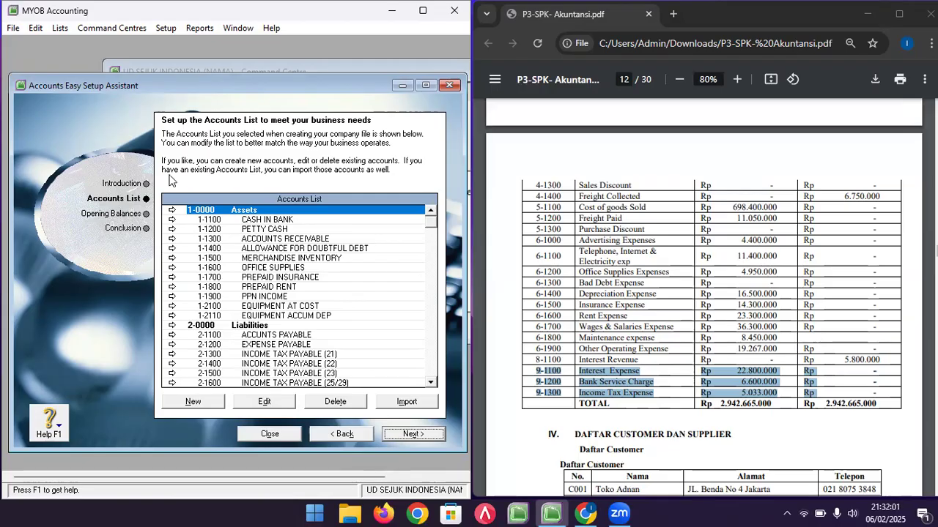
- Open the Tax Code list and review the existing SR, TX7 and N-T codes
click(61, 32)
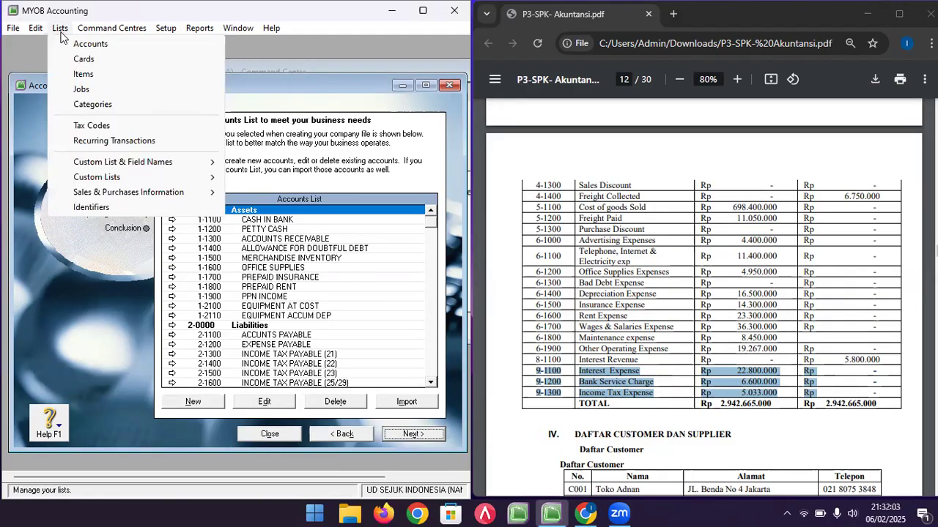
click(85, 127)
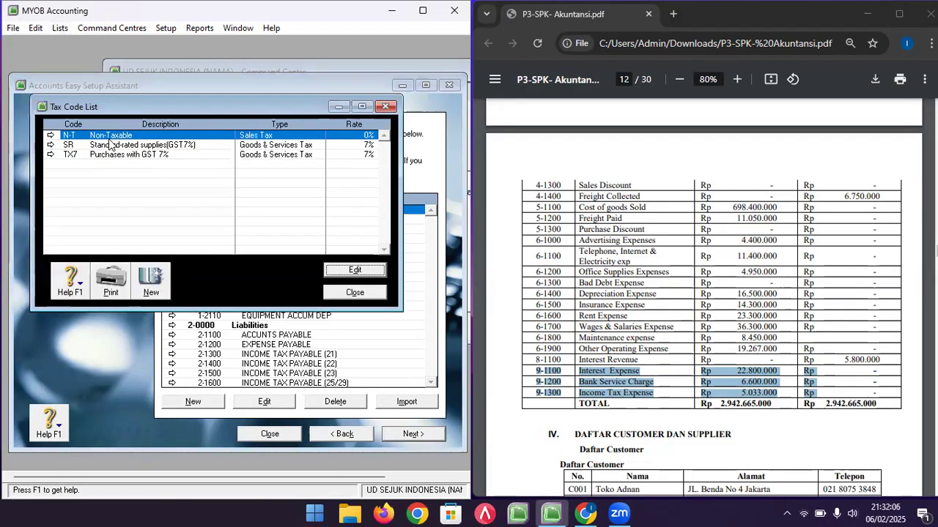
click(119, 146)
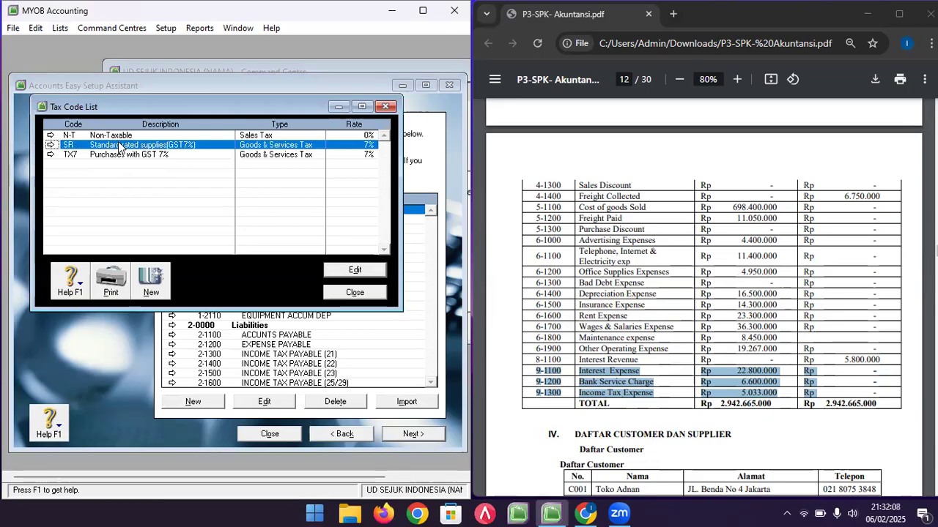
click(123, 155)
click(119, 137)
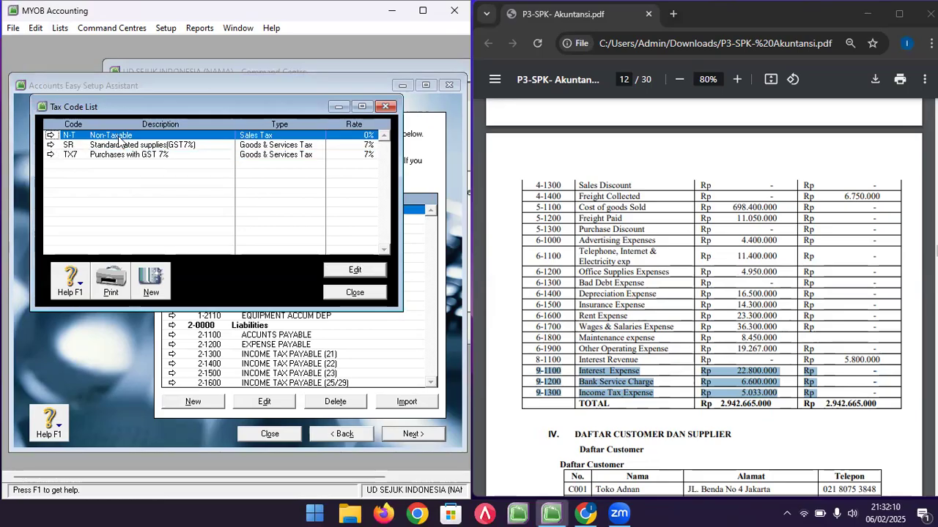
- Create tax code PPN, 'PAJAK PERTAMBAHAN NILAI', Goods & Services Tax type at 11%
click(149, 286)
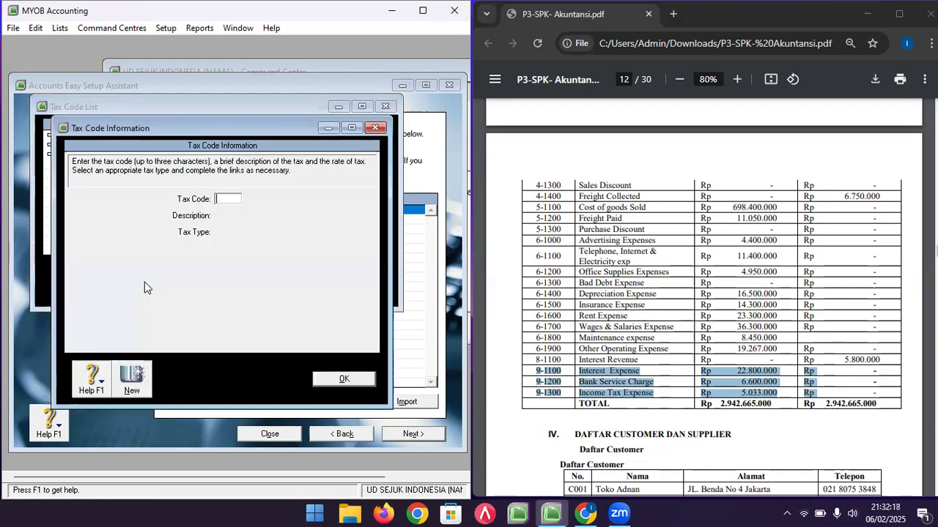
text(PPN)
key(Tab)
text(P)
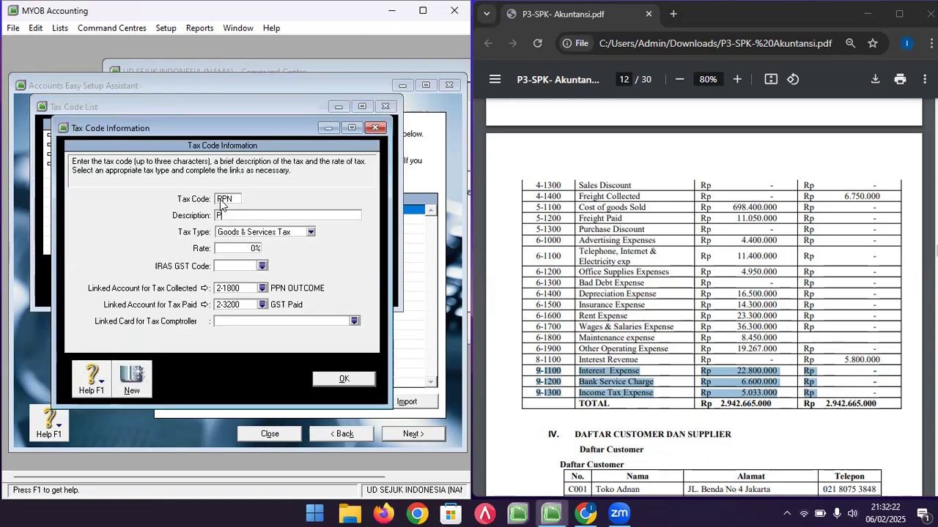
text(AJAK PERTAM)
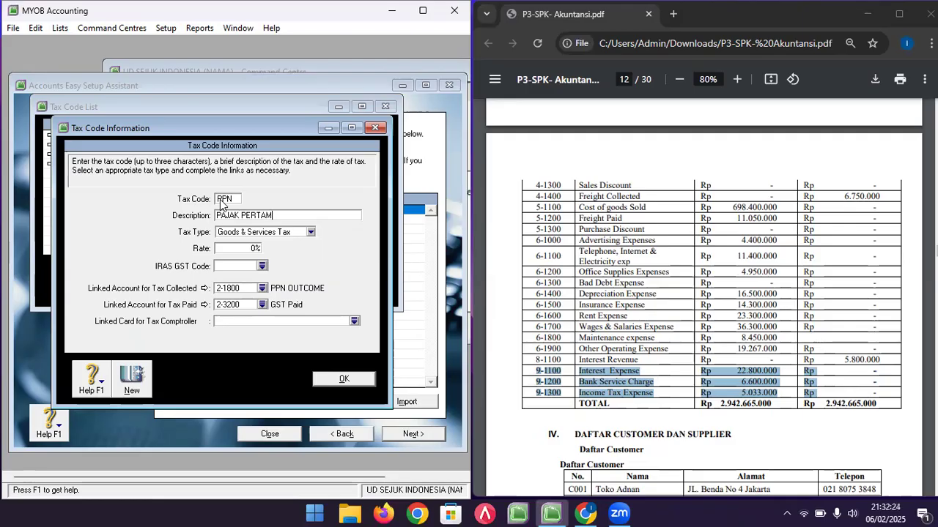
text(BAHAN NILAI)
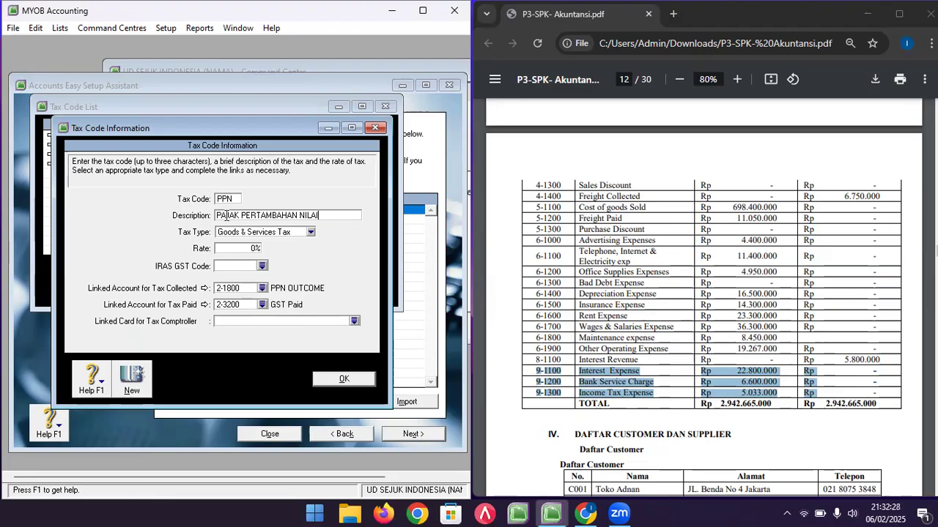
click(244, 234)
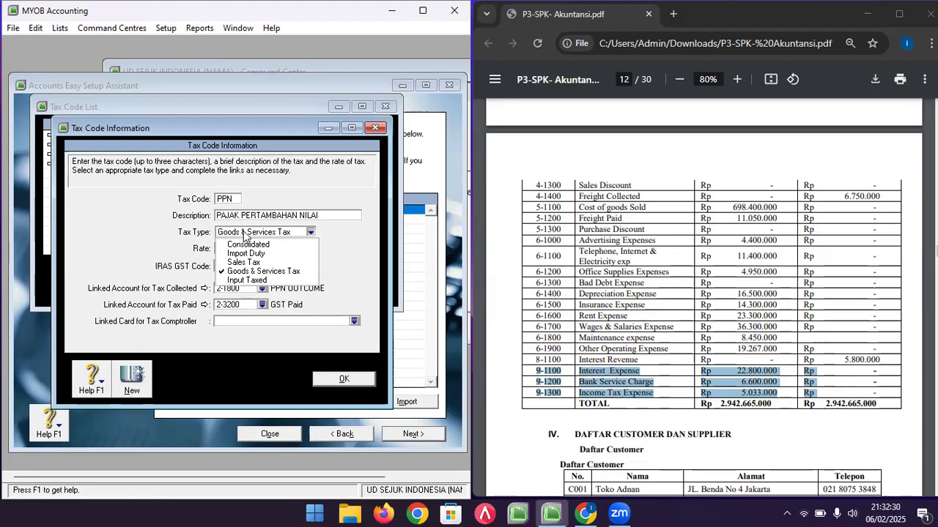
click(247, 271)
click(247, 249)
text(11)
key(Tab)
- Link 1-1900 PPN INCOME as the PPN tax-paid account and save the code
double_click(233, 290)
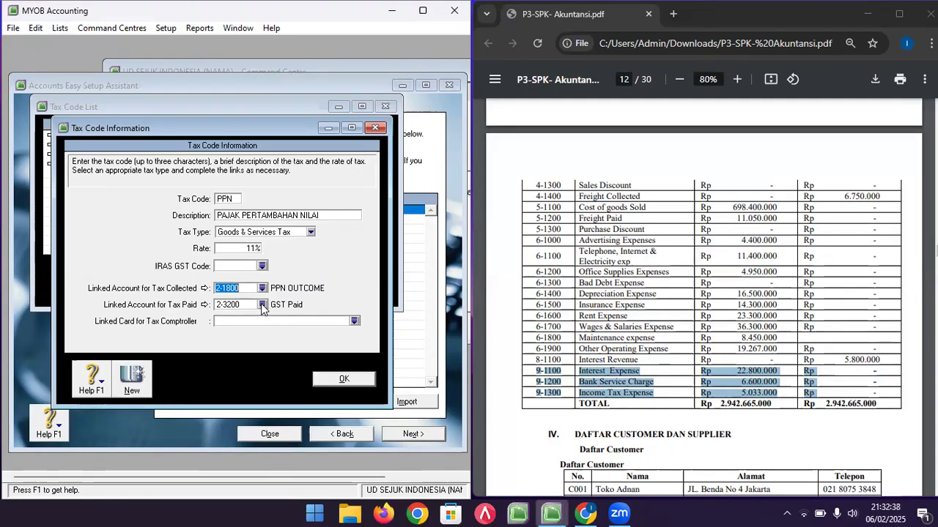
click(262, 306)
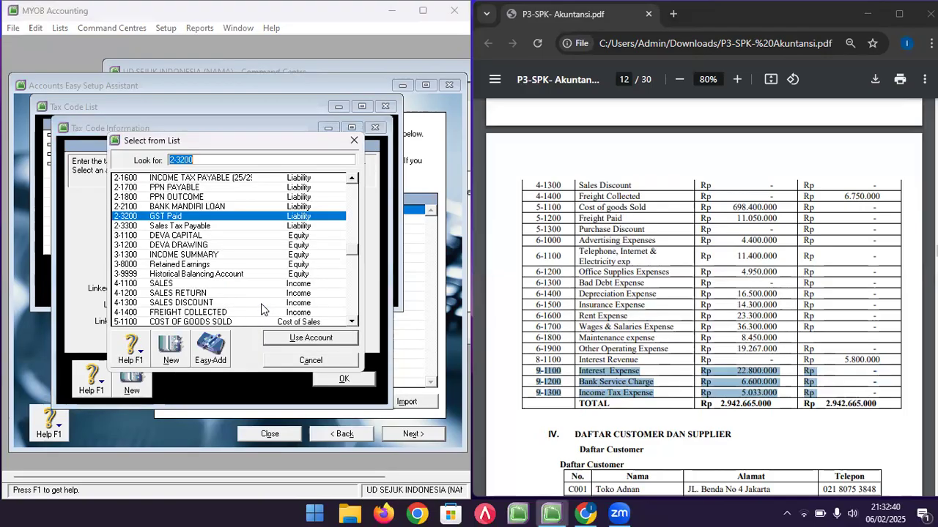
scroll(214, 234, up, 2)
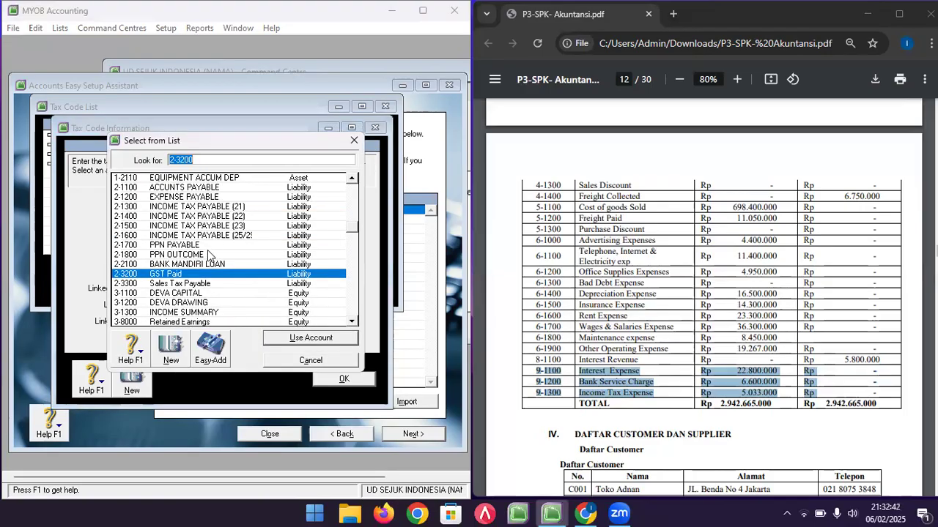
scroll(211, 252, up, 2)
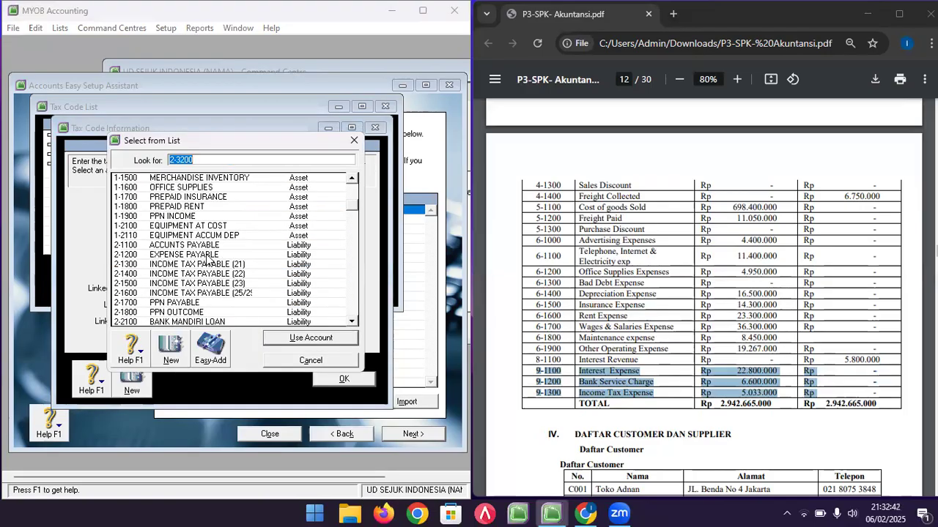
double_click(187, 216)
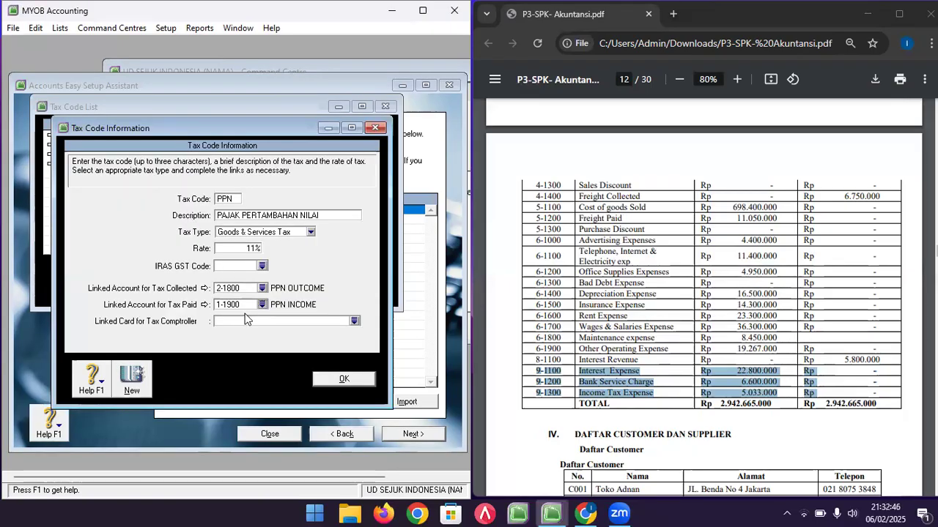
click(344, 379)
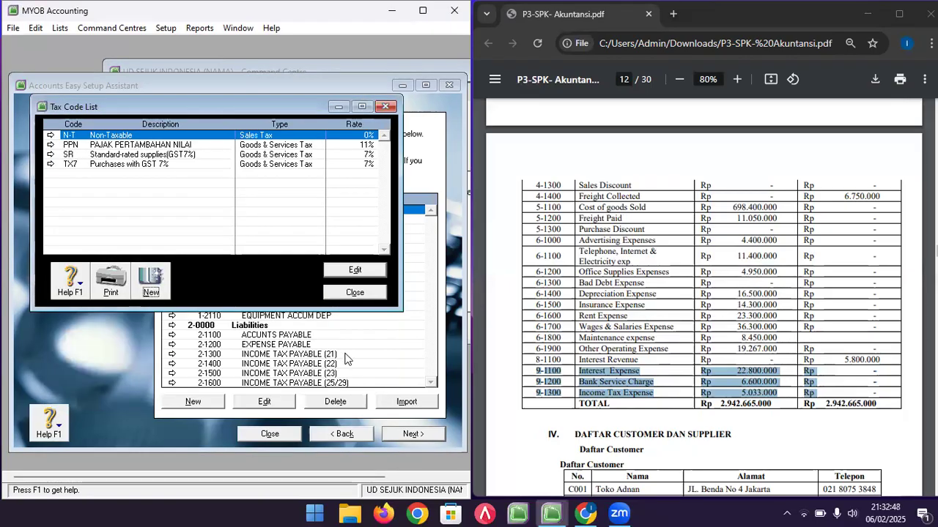
click(329, 145)
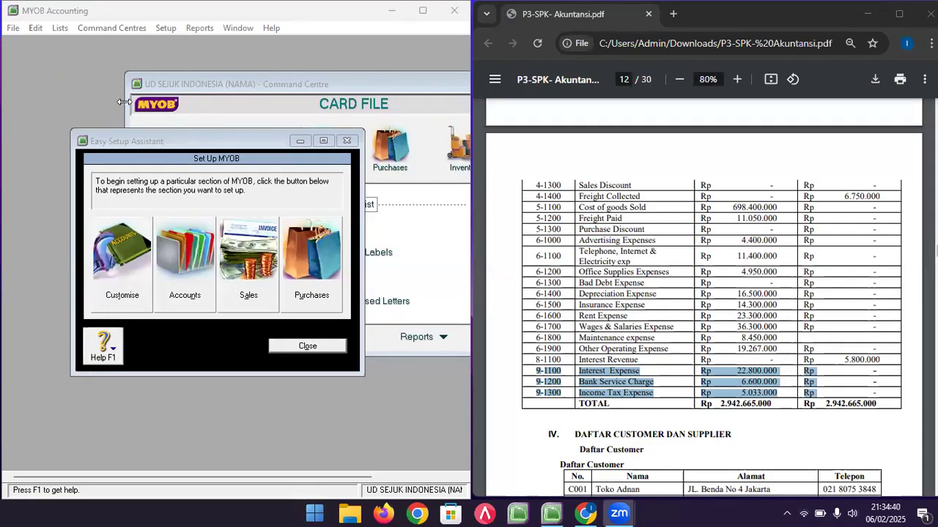
- Reopen the Tax Code list to confirm PPN exists, then close it
click(59, 28)
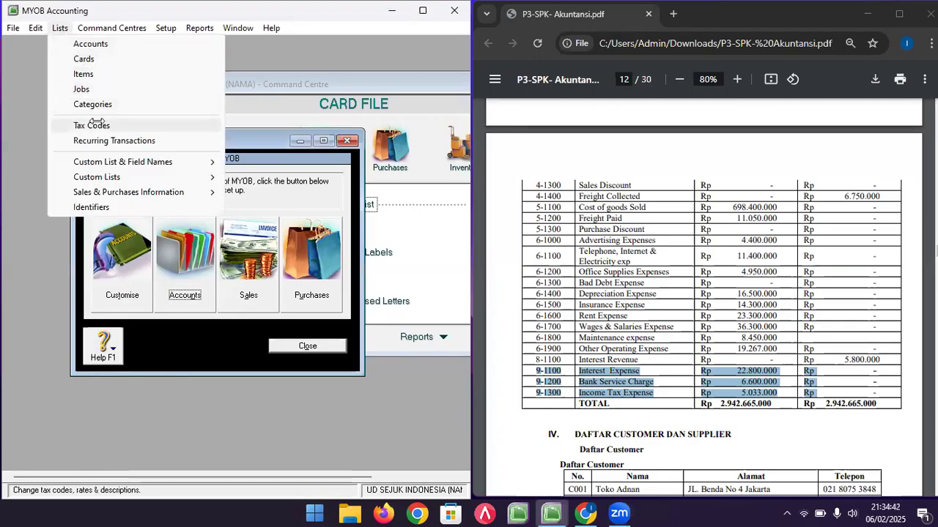
click(93, 125)
click(222, 201)
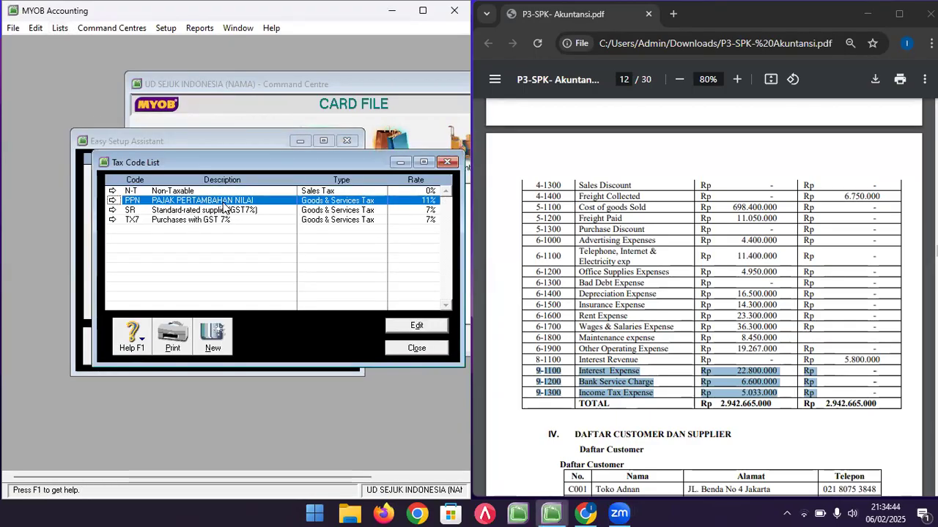
click(414, 348)
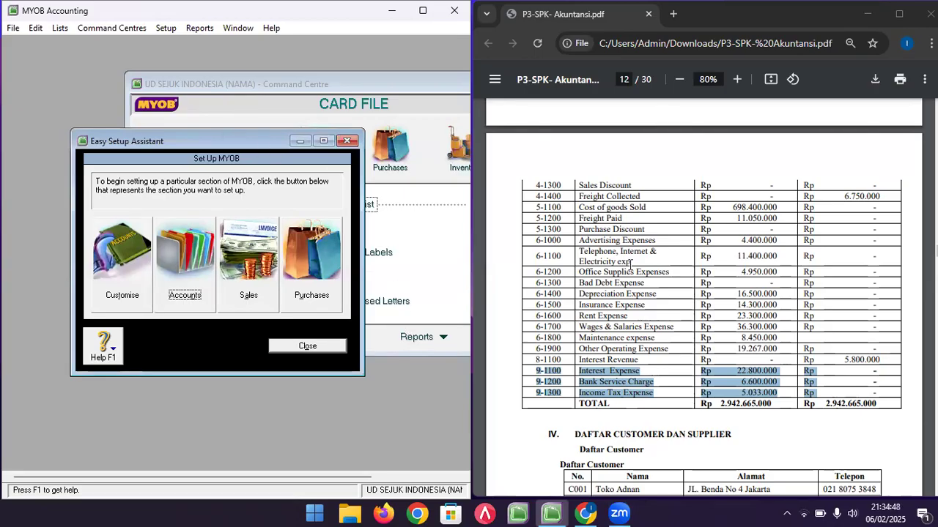
- Scroll the PDF to the customer table and move the setup assistant and Command Centre aside
click(663, 267)
scroll(678, 333, down, 2)
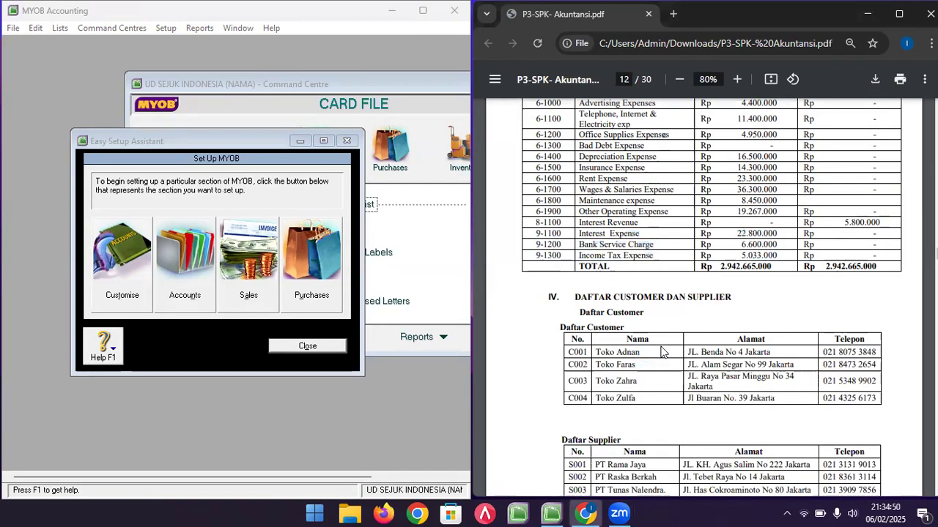
scroll(665, 353, down, 1)
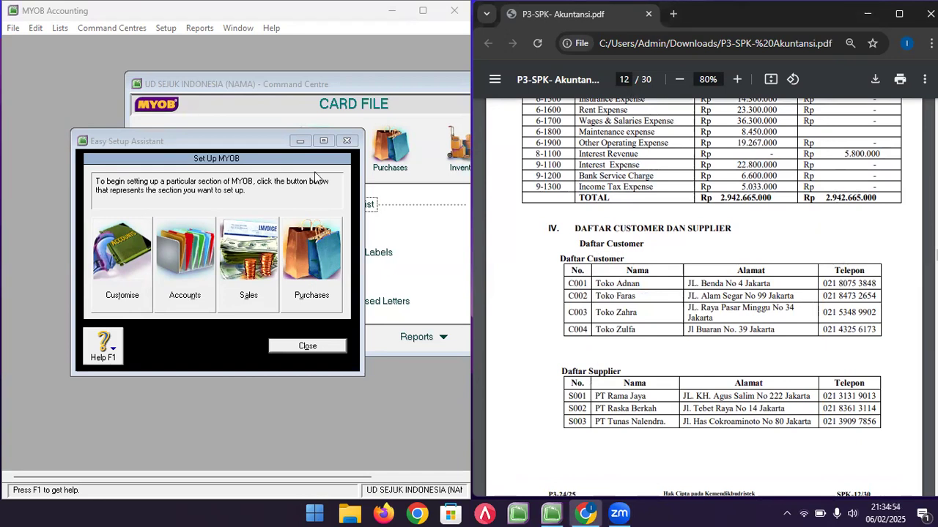
drag(209, 149, 164, 204)
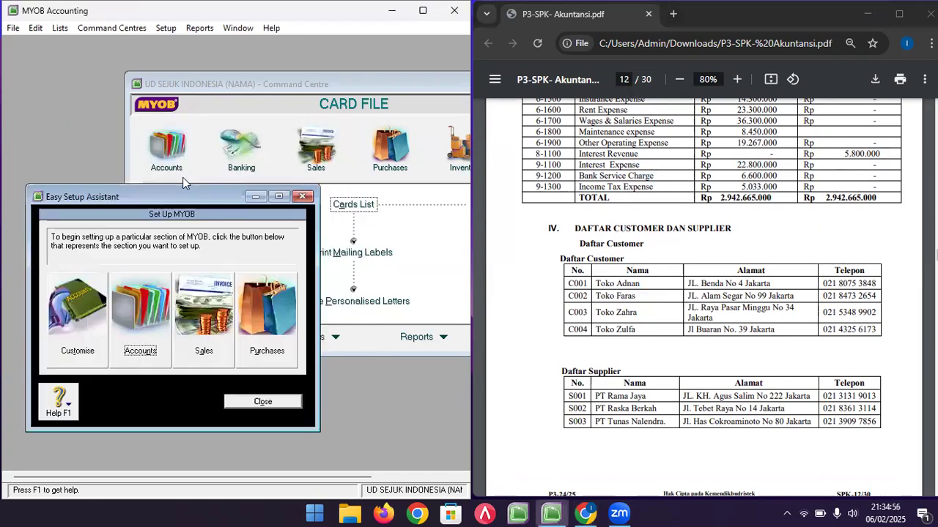
click(251, 84)
drag(252, 81, 223, 79)
click(54, 196)
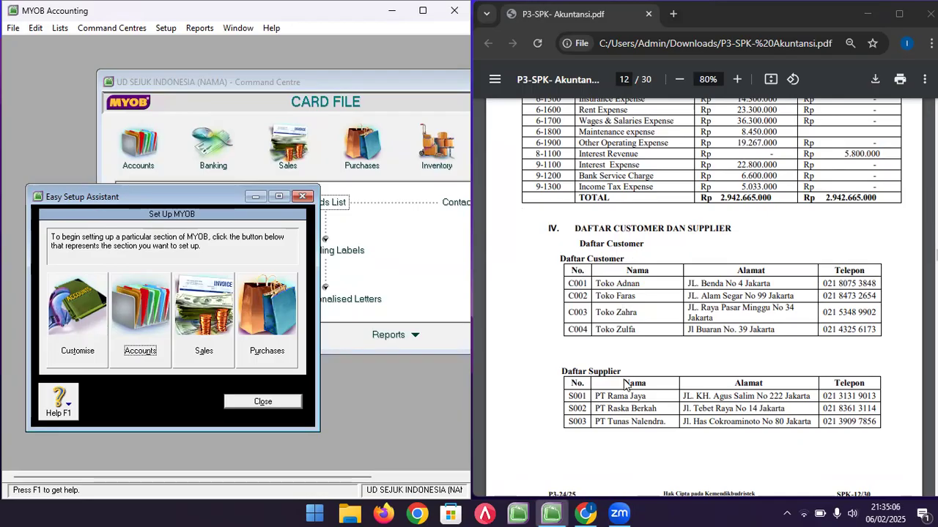
- Open the Sales linked accounts settings and check account numbers in the PDF
click(166, 29)
mouse_move(253, 76)
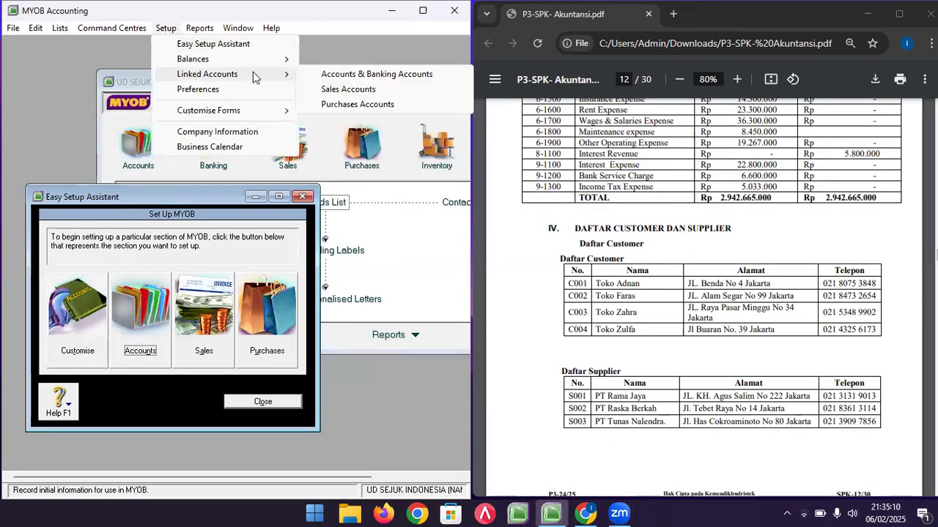
click(327, 88)
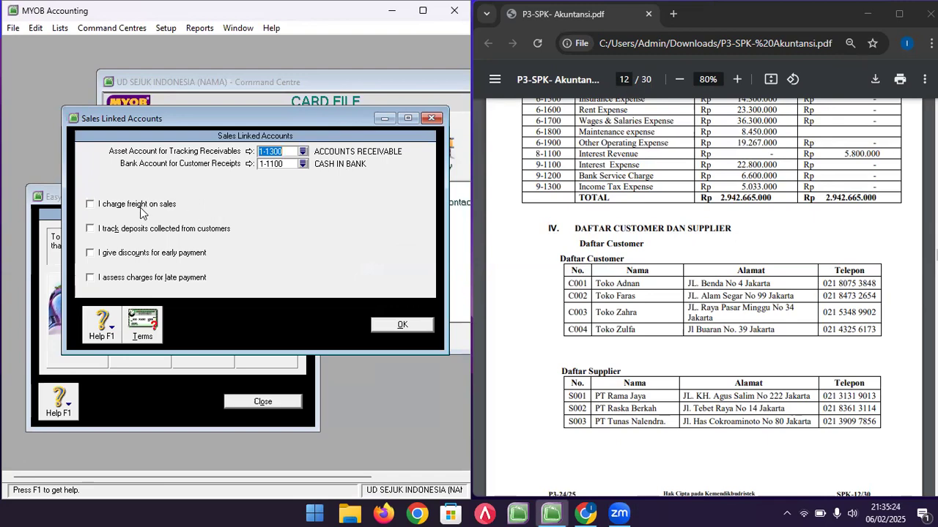
click(614, 206)
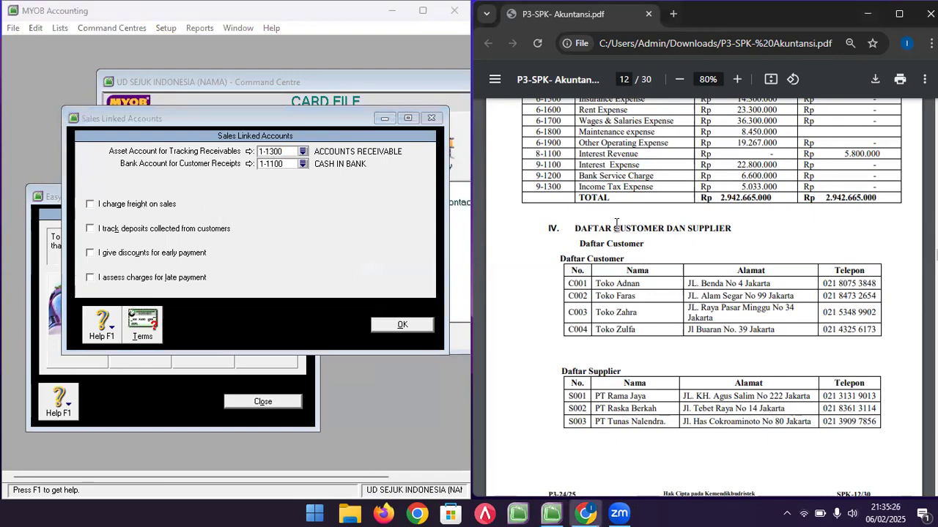
scroll(615, 219, up, 4)
scroll(615, 224, up, 2)
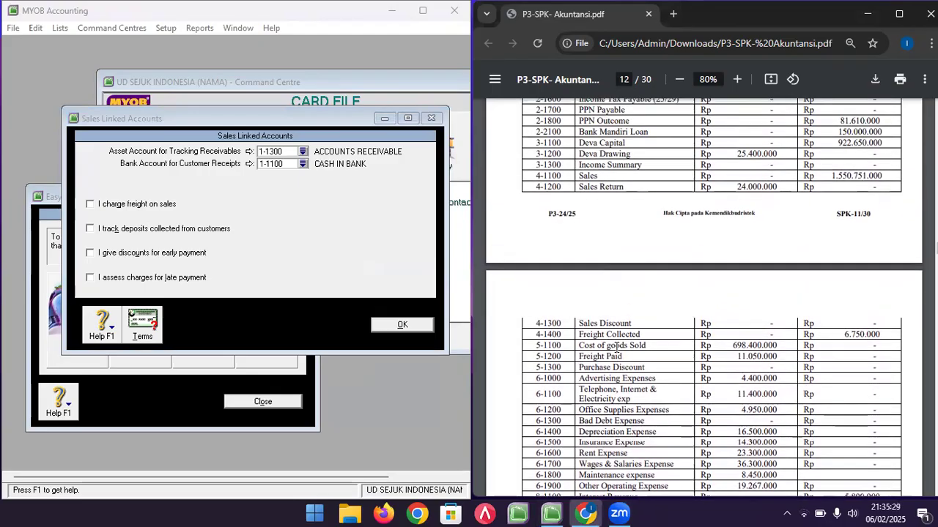
click(256, 125)
- Enable charging freight on sales, posted to 4-1400 FREIGHT COLLECTED
click(91, 203)
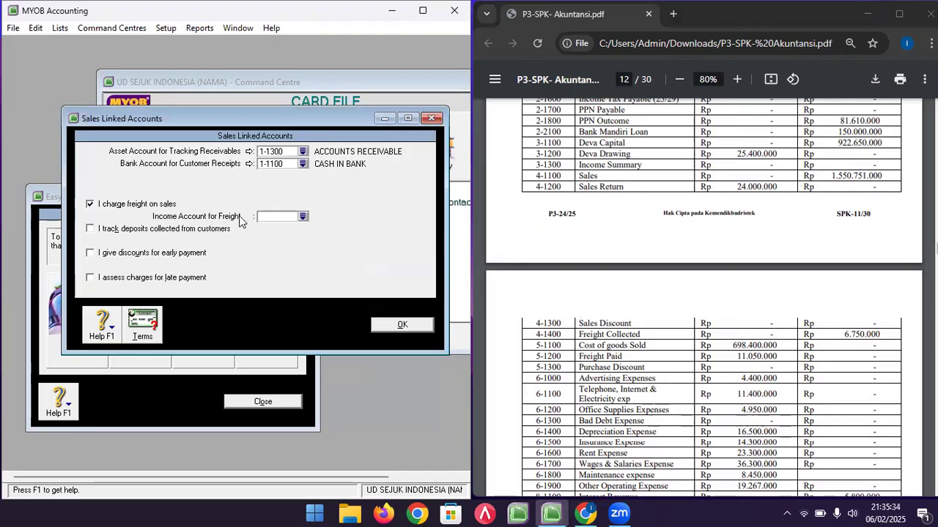
click(302, 217)
double_click(178, 246)
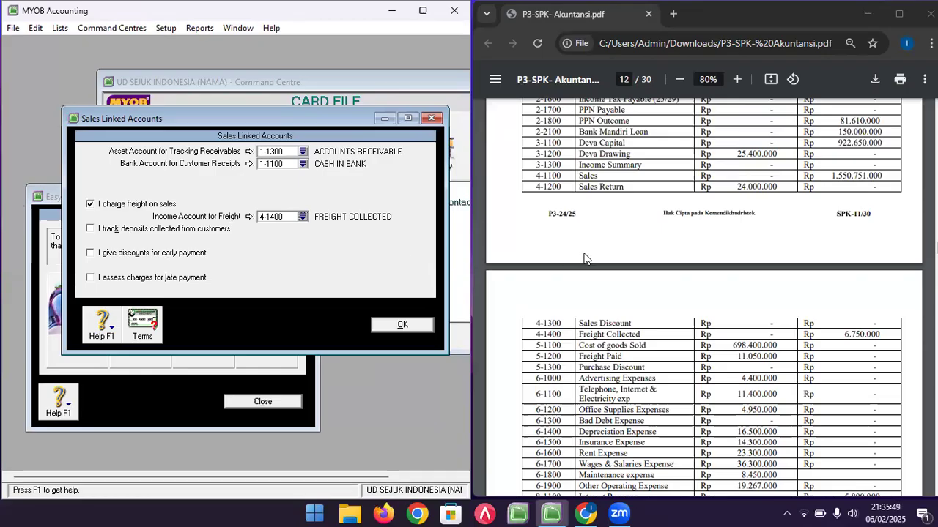
click(641, 314)
scroll(641, 314, up, 8)
scroll(641, 313, up, 20)
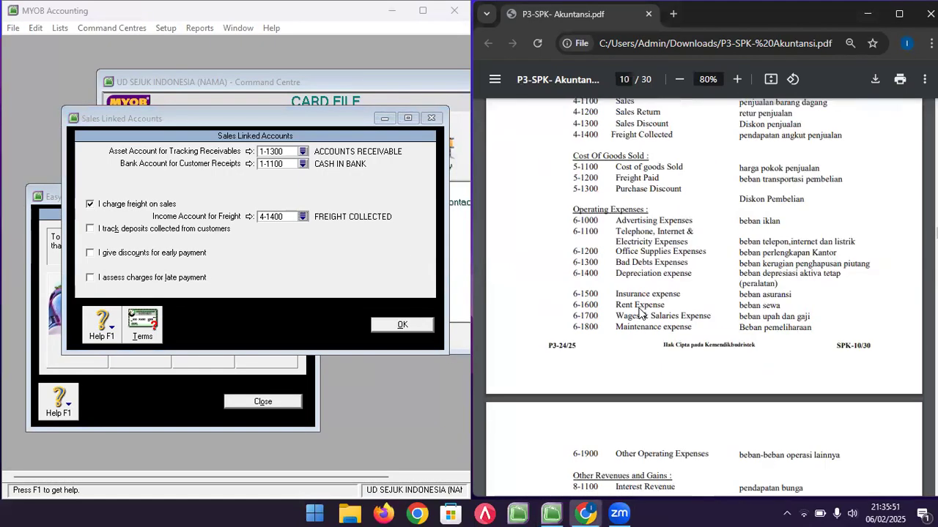
scroll(638, 309, up, 4)
scroll(639, 308, down, 9)
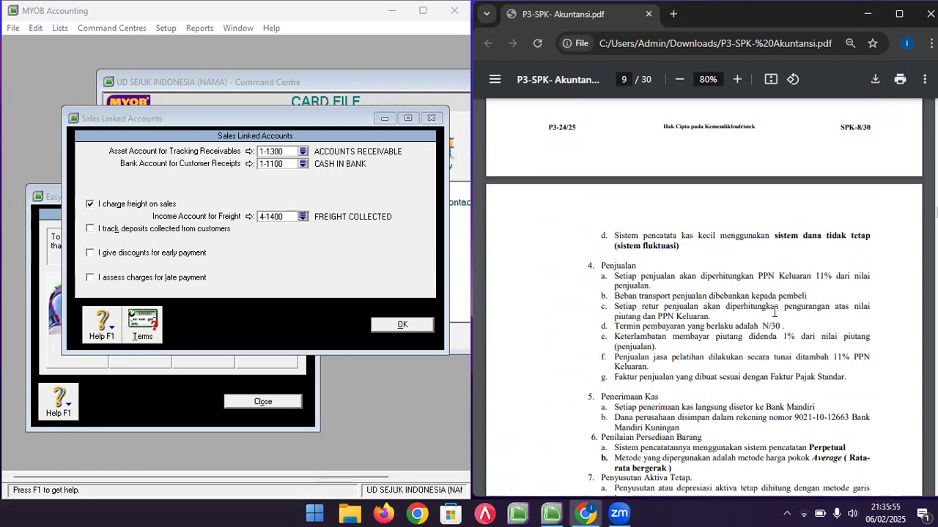
scroll(681, 295, down, 15)
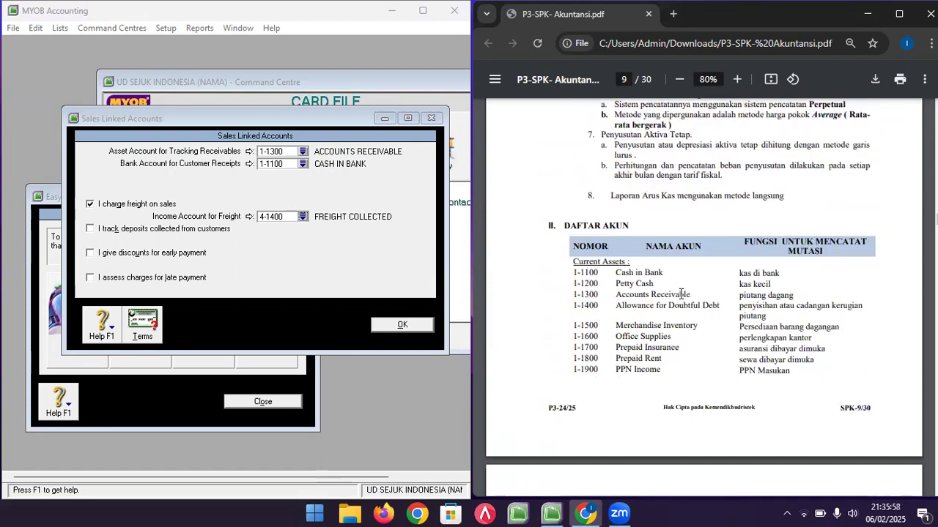
scroll(681, 294, down, 8)
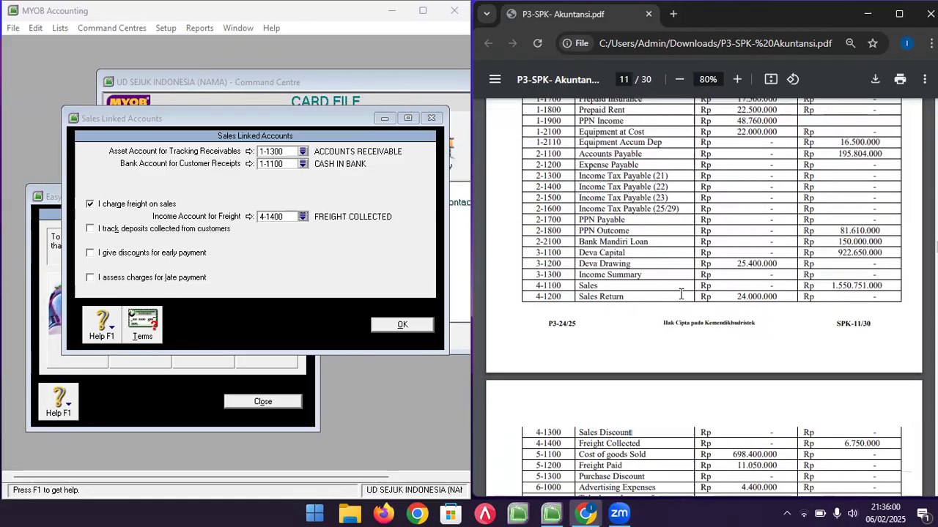
scroll(615, 261, up, 4)
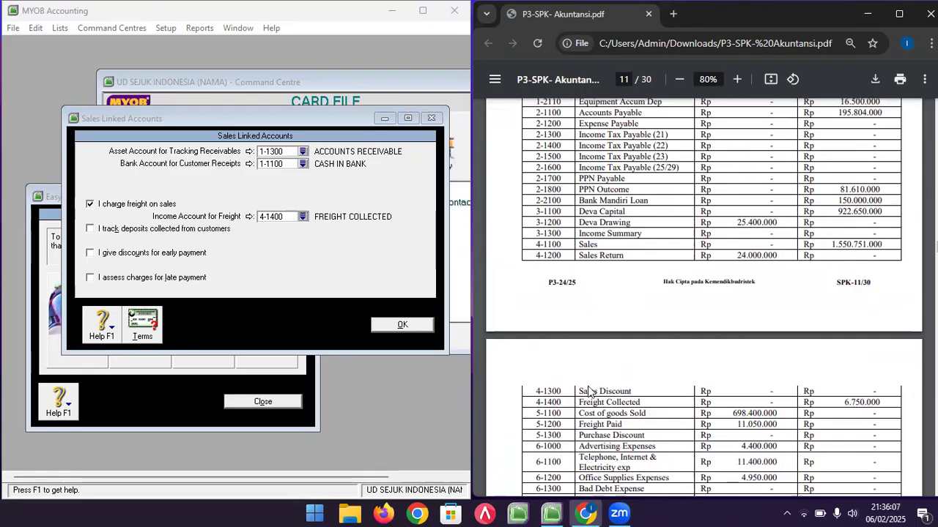
- Enable early-payment discounts posted to 4-1300 SALES DISCOUNT, accepting the account-type notice
click(253, 257)
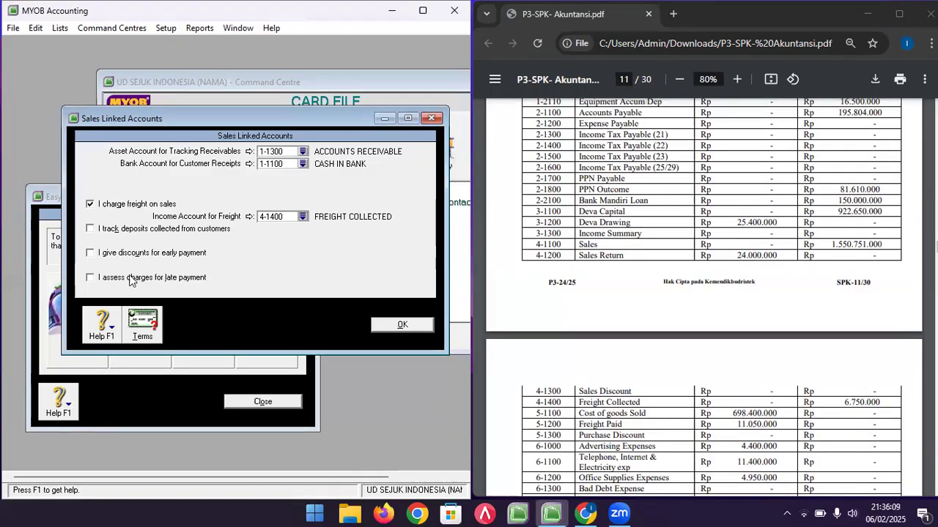
click(90, 254)
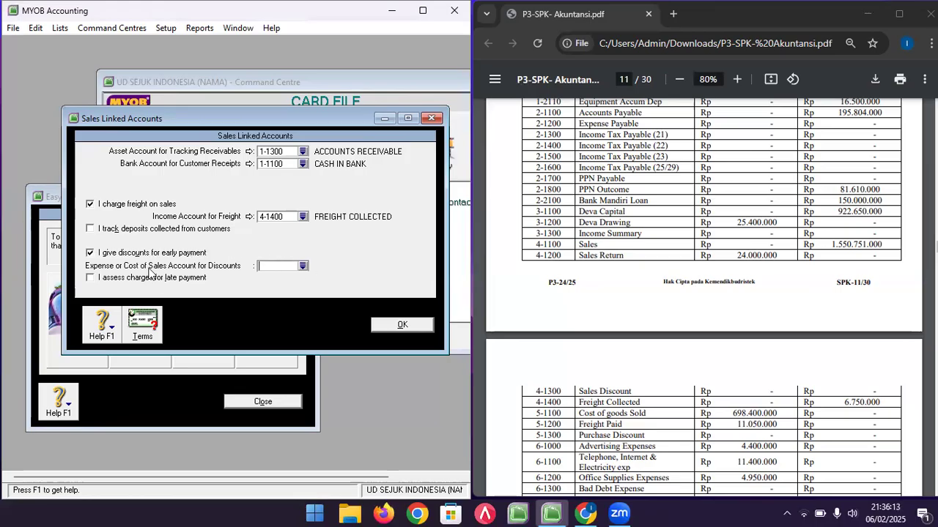
click(304, 265)
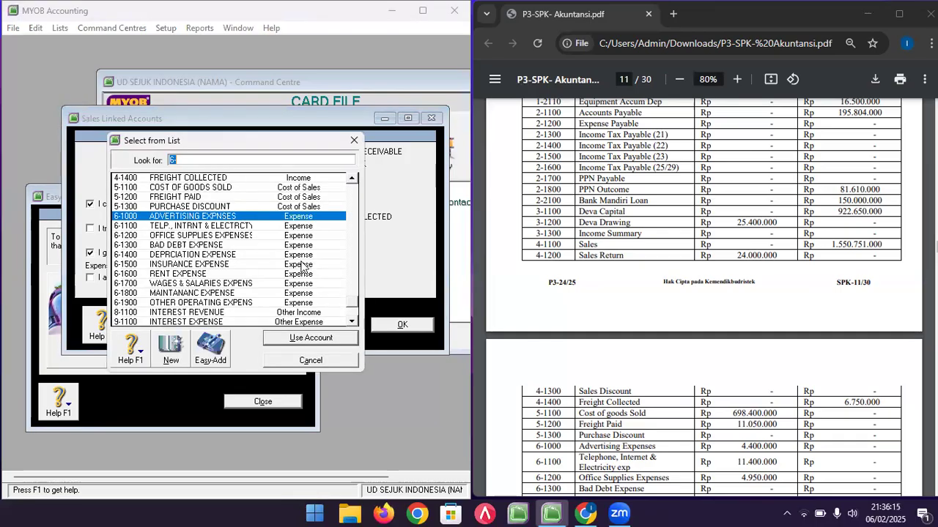
scroll(204, 209, up, 1)
double_click(195, 200)
click(234, 304)
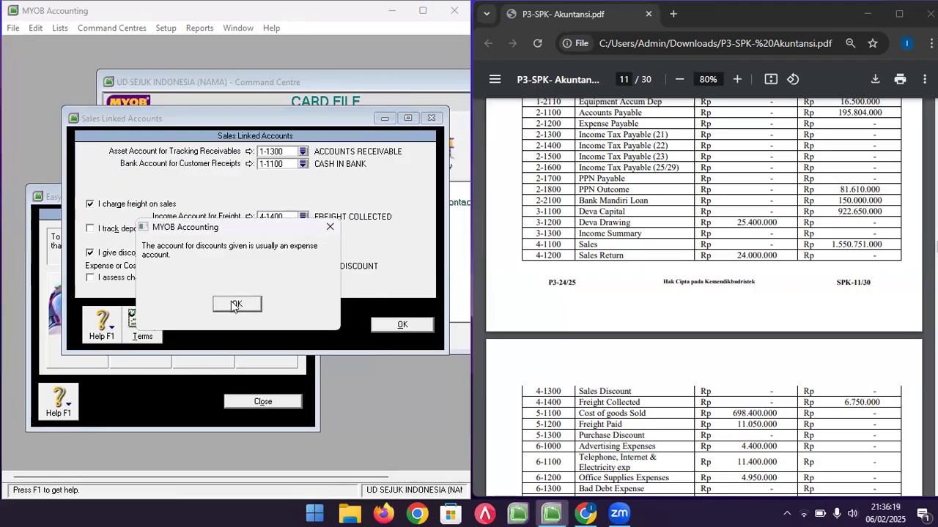
click(234, 304)
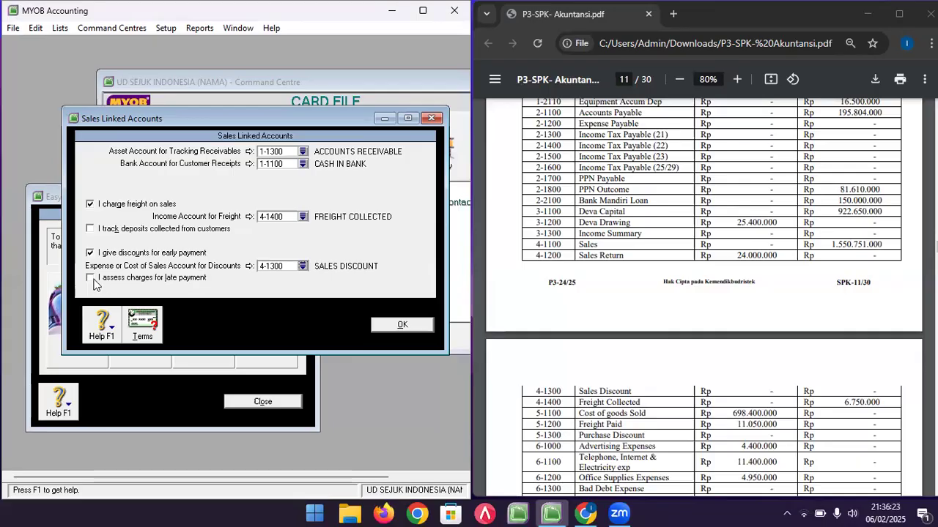
- Find and mark the N/30 payment term in the reference PDF
click(654, 275)
scroll(654, 275, down, 3)
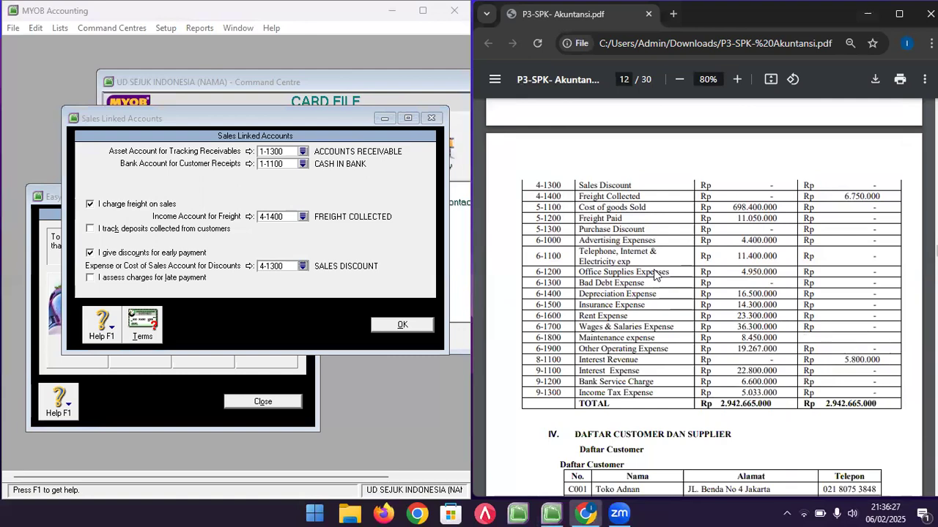
scroll(654, 274, up, 15)
scroll(654, 275, up, 5)
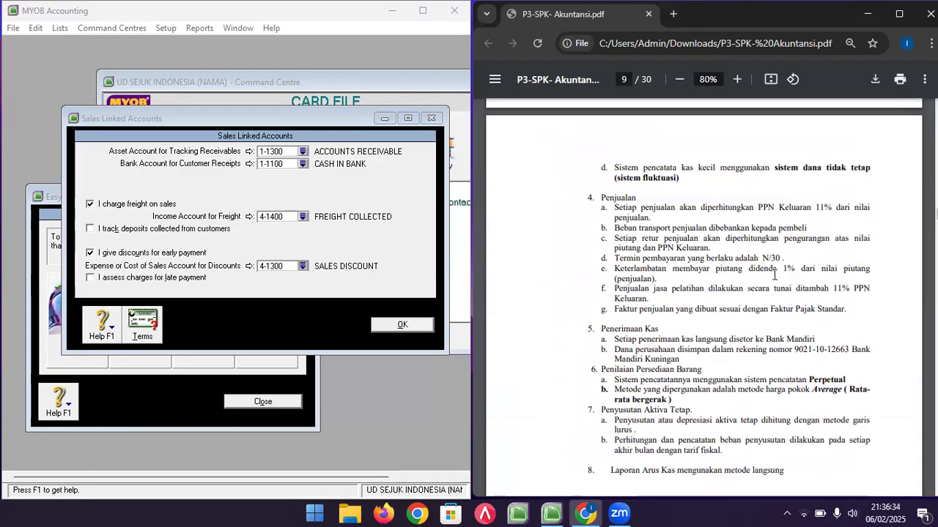
scroll(763, 280, down, 15)
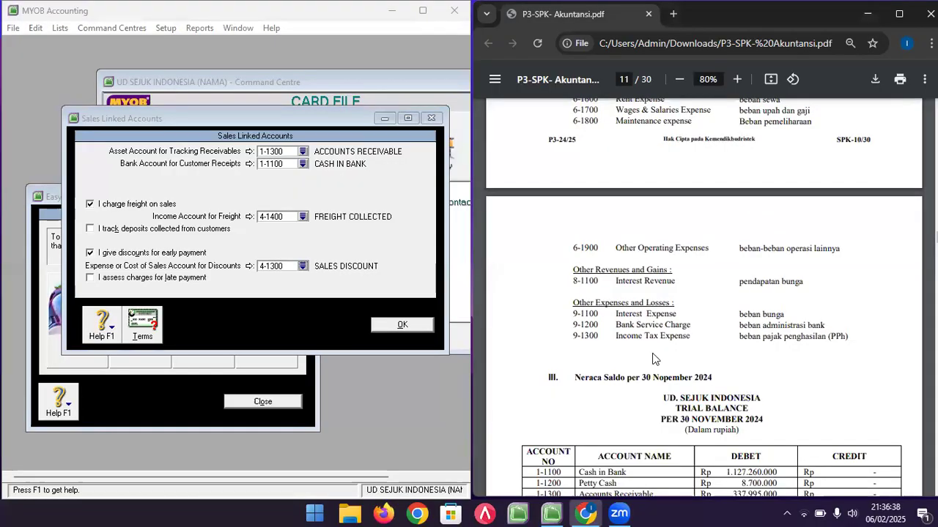
scroll(651, 317, up, 1)
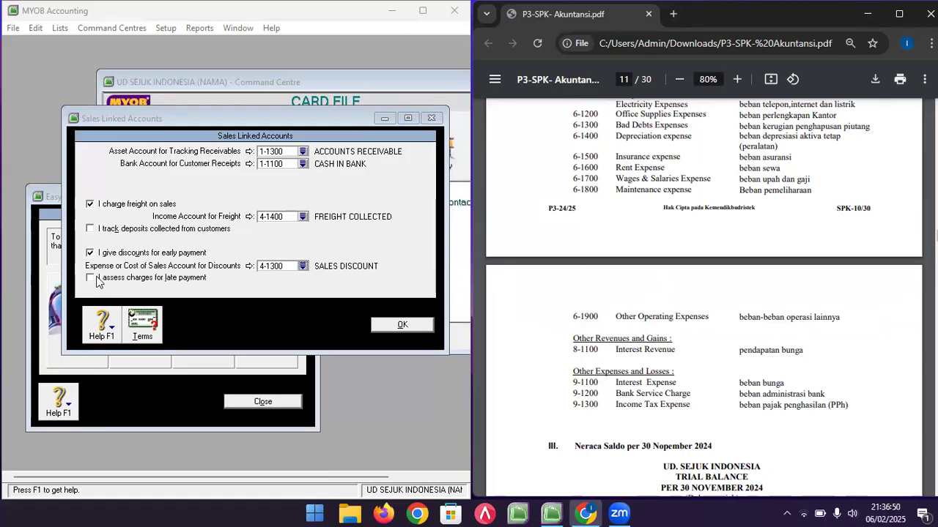
scroll(635, 311, up, 4)
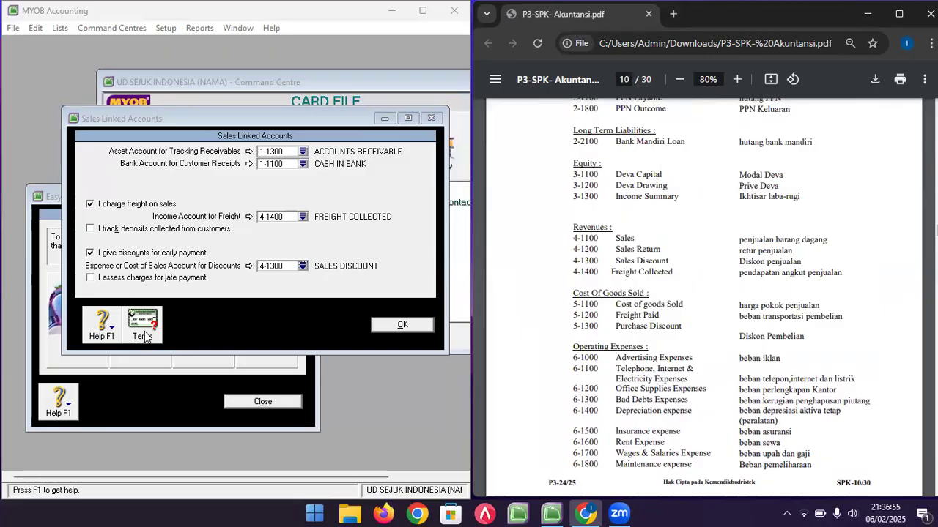
scroll(633, 249, up, 9)
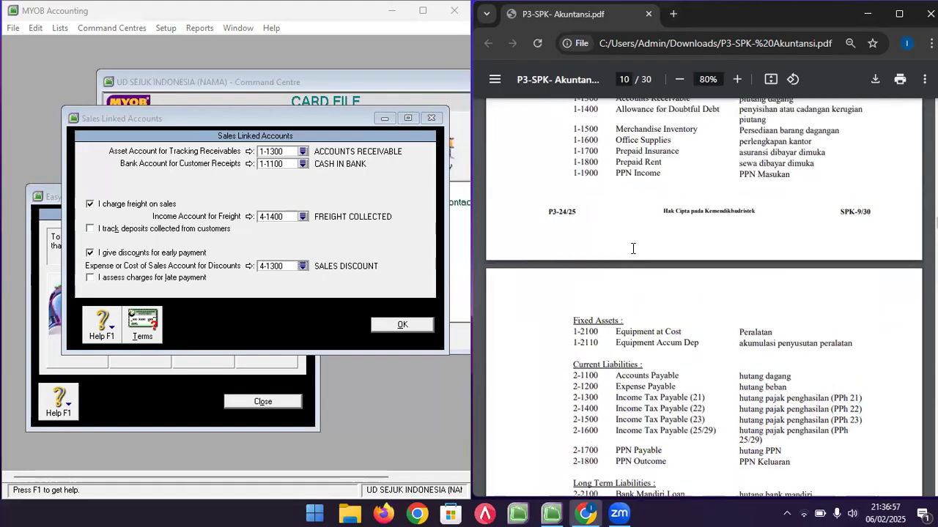
drag(761, 258, 778, 258)
- Set default customer terms to payment due in a given 30 days
click(143, 325)
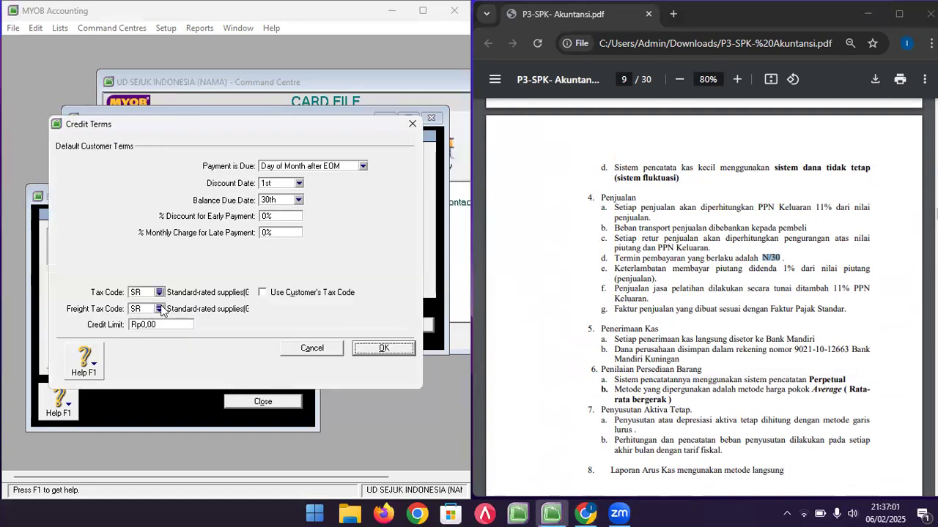
click(293, 168)
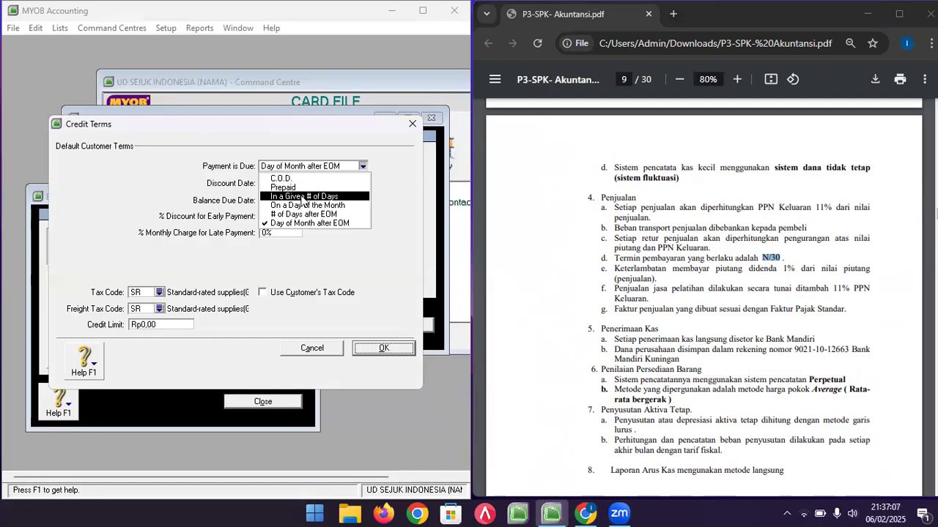
click(301, 198)
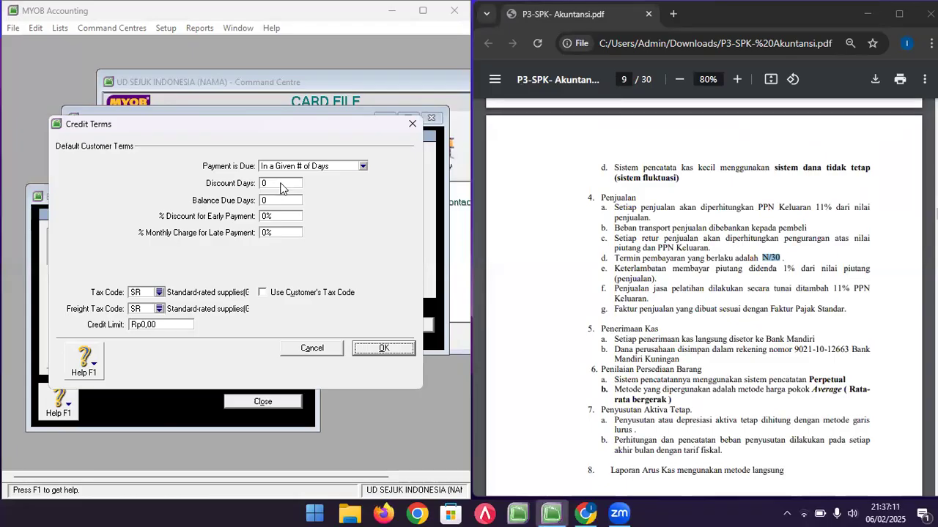
click(272, 200)
text(30)
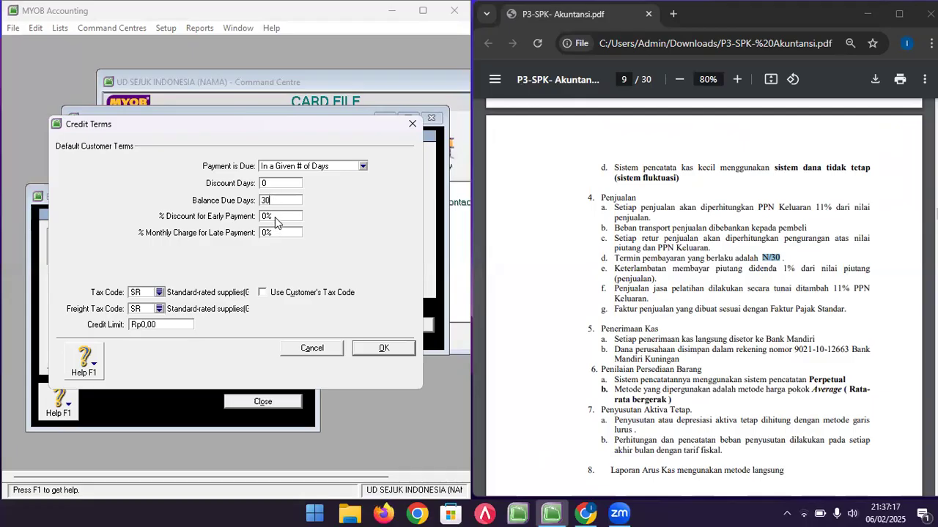
click(275, 216)
click(276, 231)
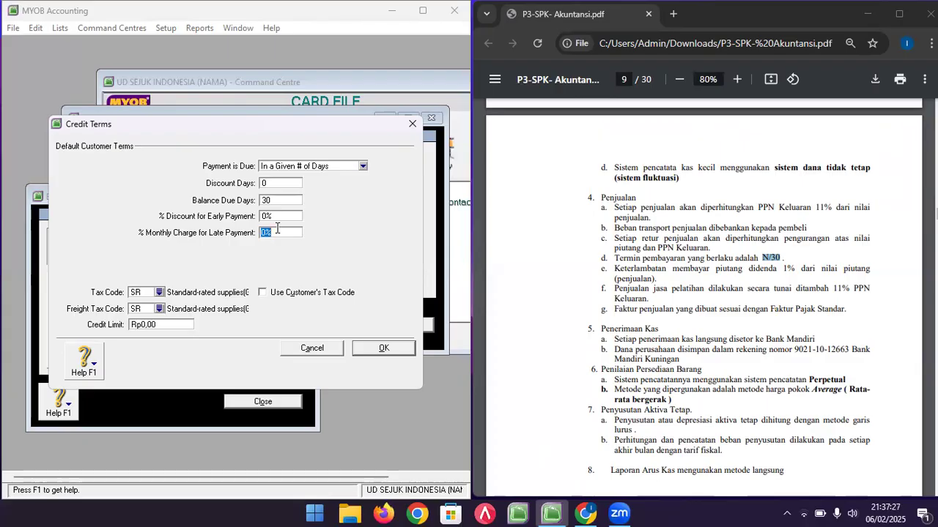
- Set tax code PPN and freight tax code N-T, then save terms and sales linked accounts
click(159, 296)
double_click(163, 195)
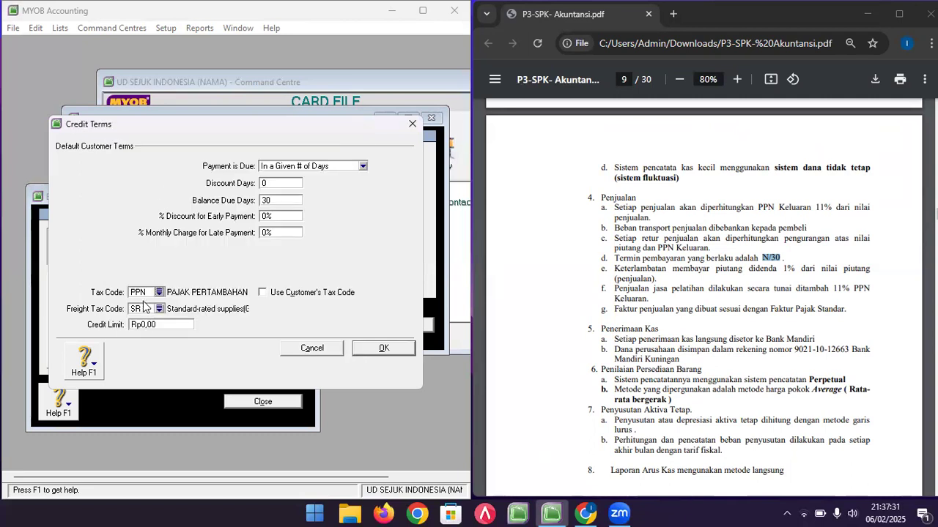
click(159, 308)
double_click(195, 178)
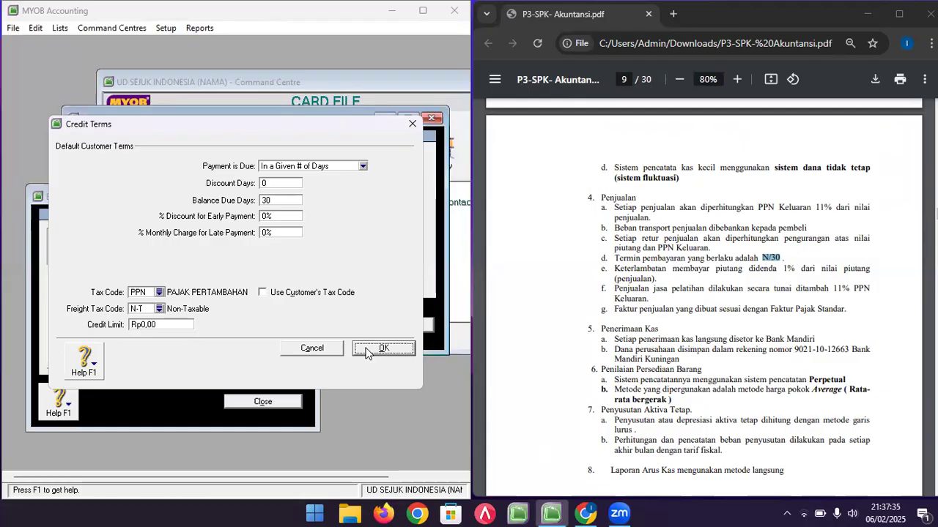
click(382, 348)
click(390, 332)
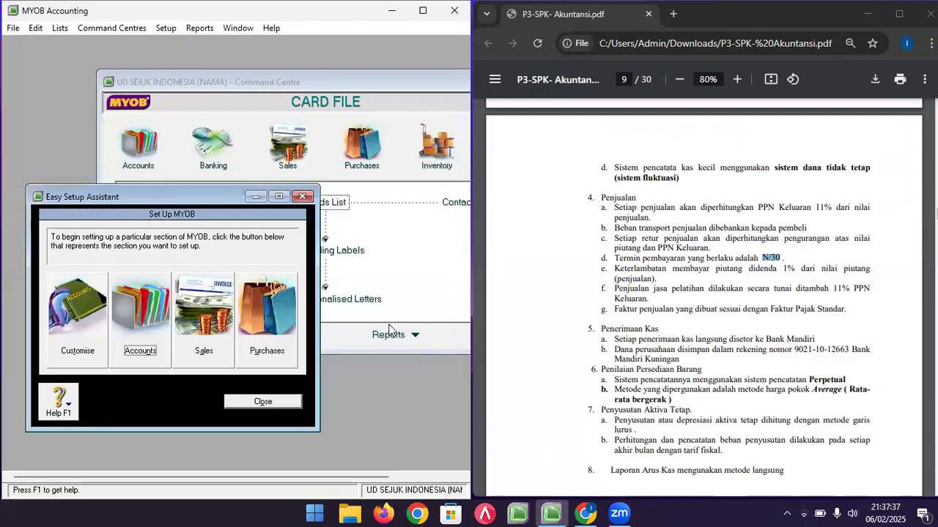
- Open the Purchases linked accounts settings and check the reference PDF for account numbers
click(164, 29)
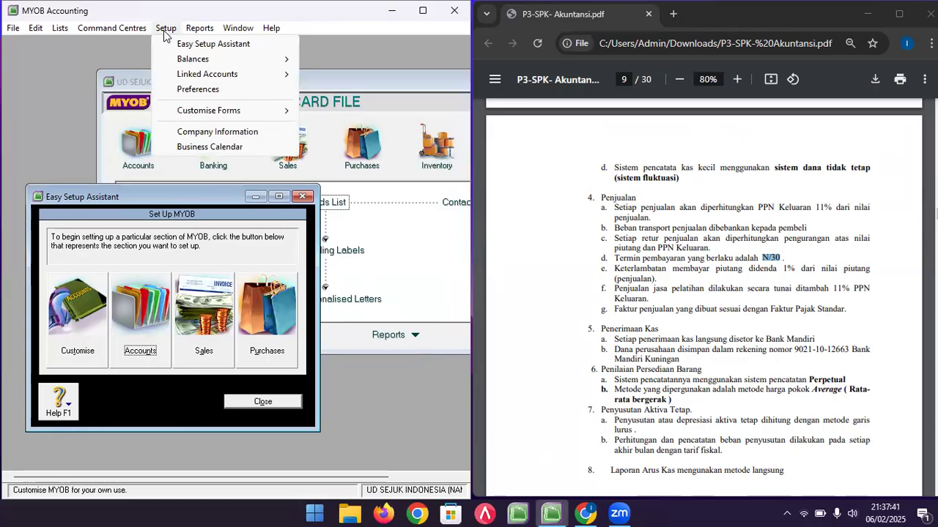
mouse_move(241, 74)
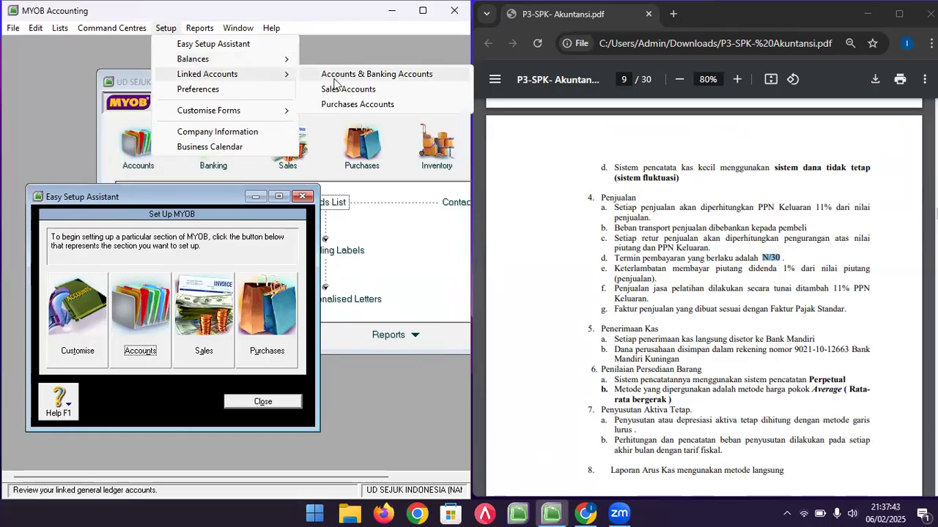
click(350, 104)
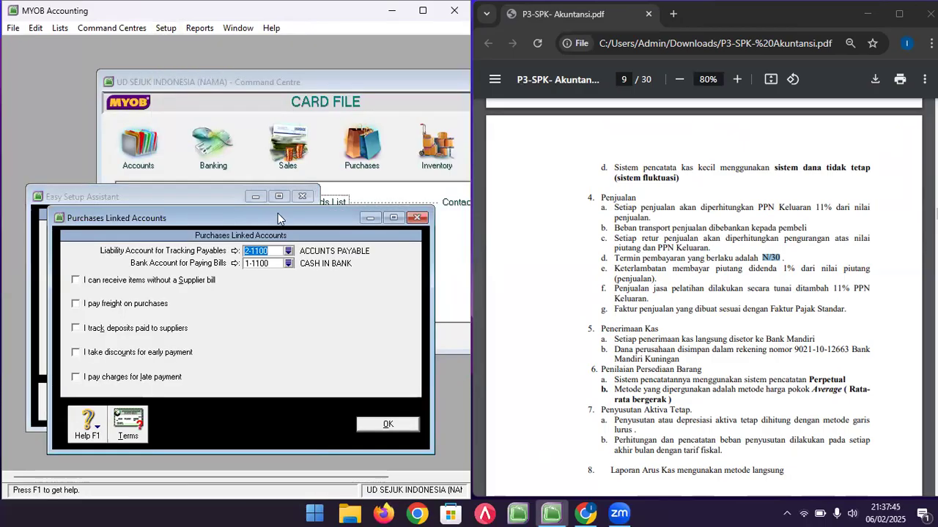
drag(277, 214, 283, 136)
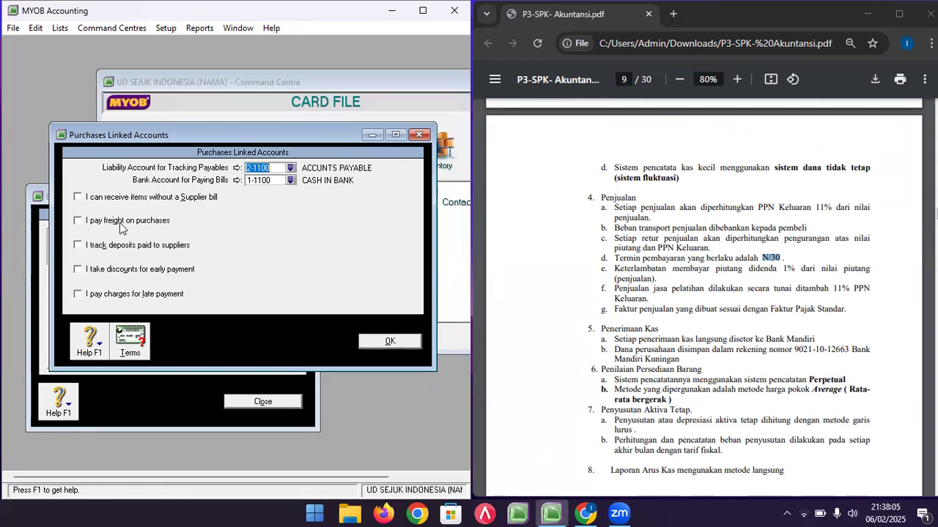
click(658, 252)
scroll(659, 253, down, 10)
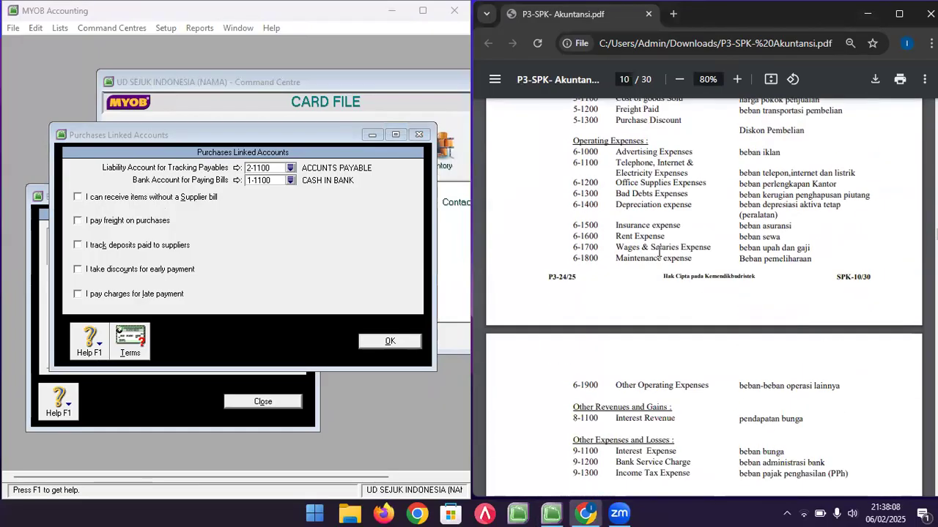
scroll(658, 253, down, 10)
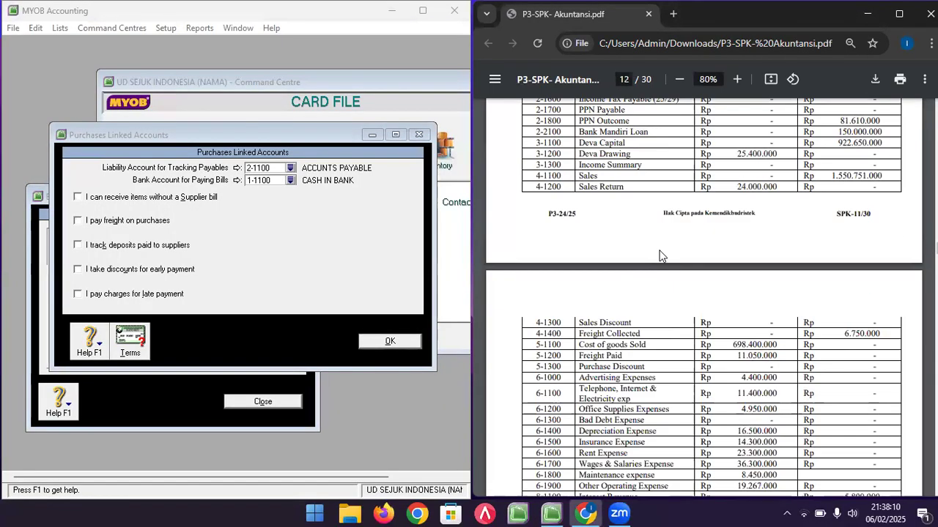
scroll(659, 253, down, 1)
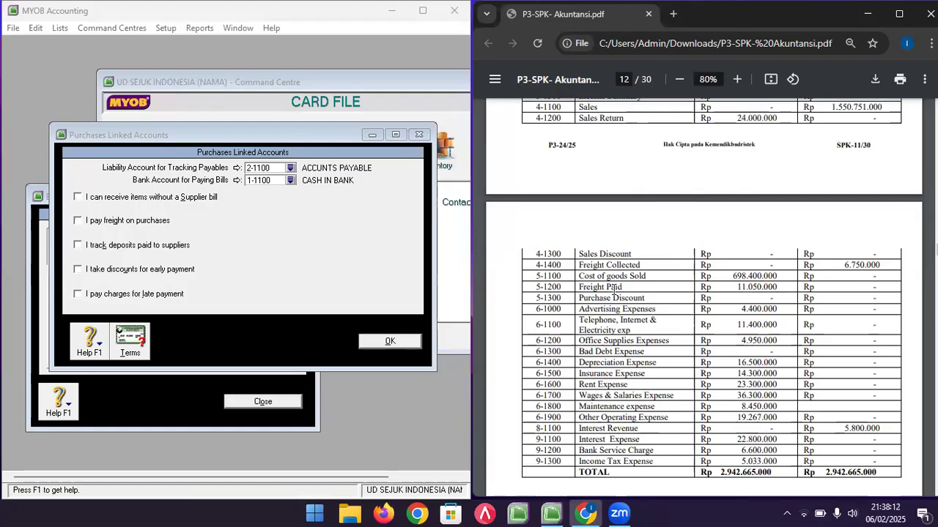
- Tick paying freight (5-1200 FREIGHT PAID) and taking early-payment discounts (5-1300 PURCHASE DISCOUNT)
click(78, 220)
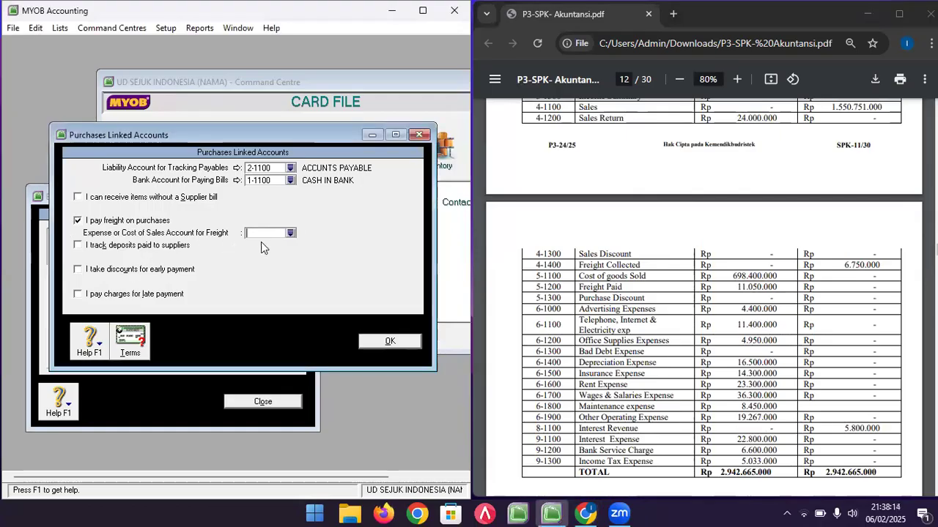
click(291, 233)
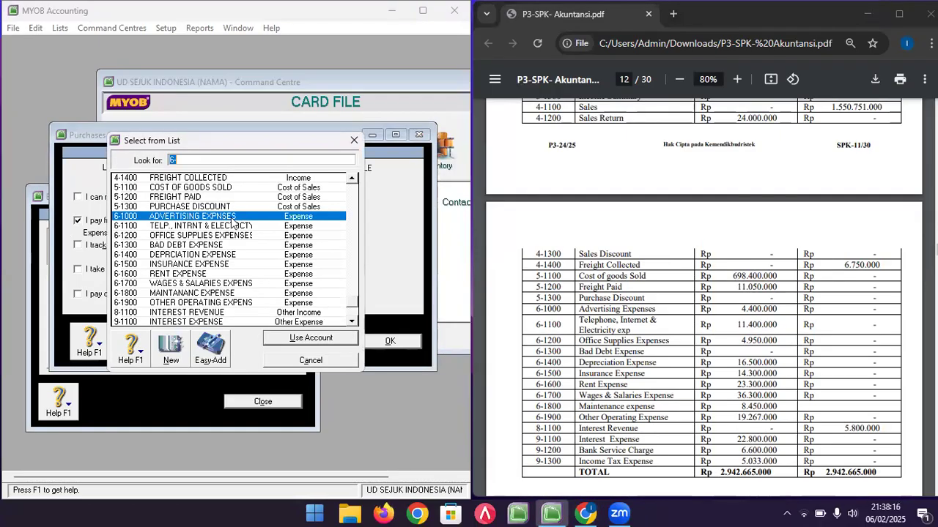
double_click(195, 198)
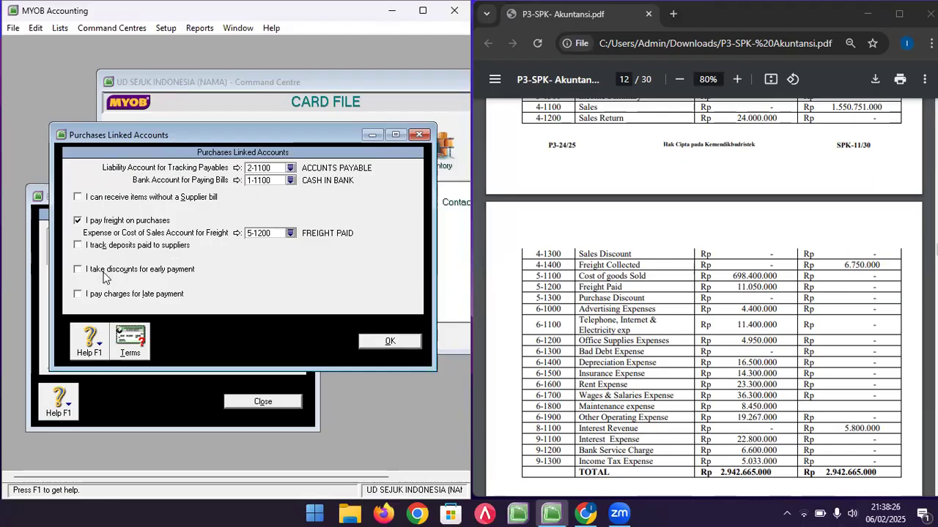
click(165, 275)
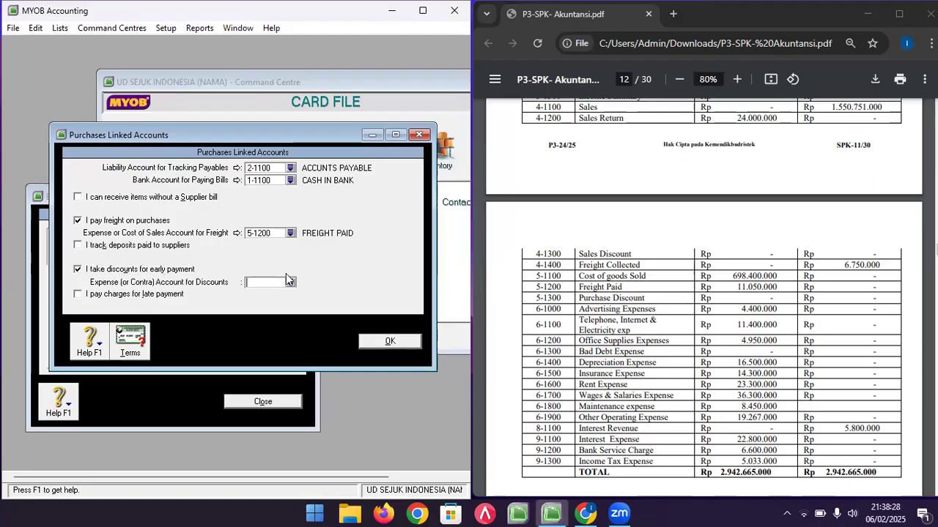
click(291, 282)
double_click(187, 206)
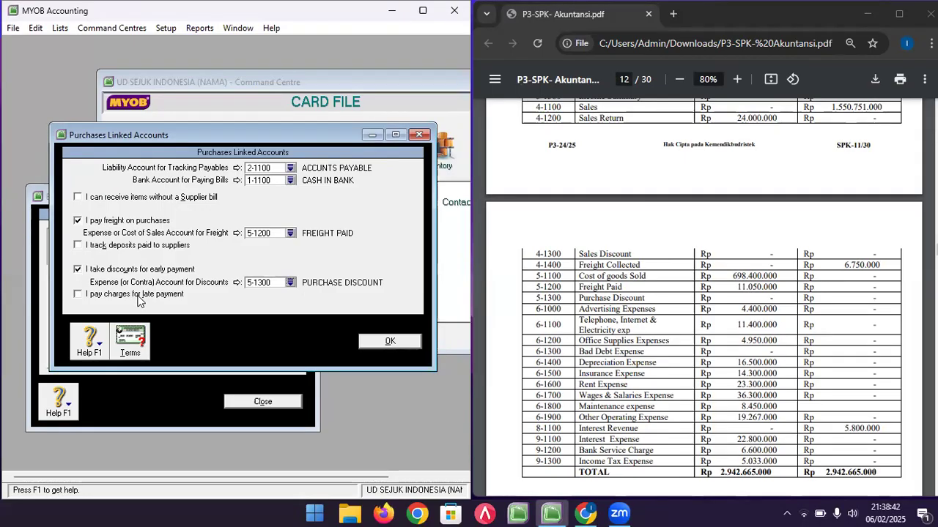
- Open the default supplier credit terms and check the N/30 purchase term in the reference PDF
click(132, 341)
click(718, 267)
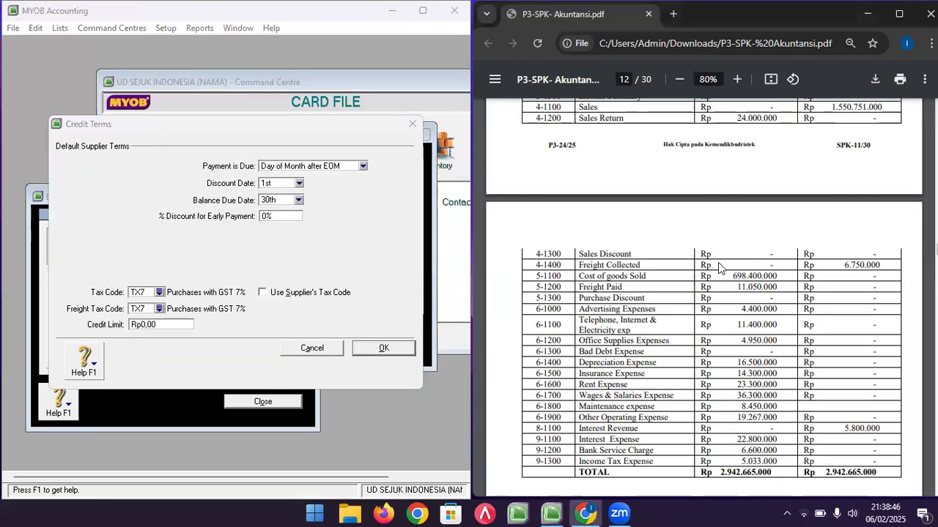
scroll(718, 267, up, 10)
scroll(718, 268, up, 20)
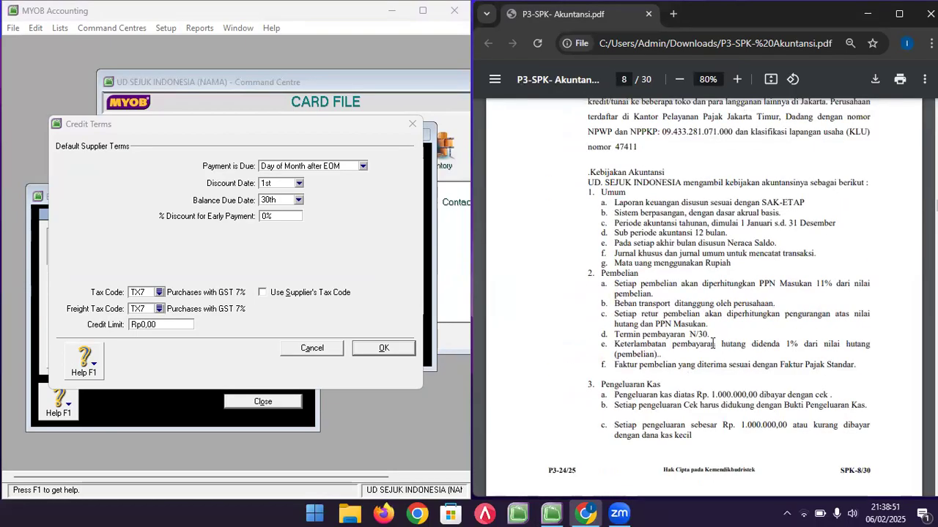
drag(689, 337, 707, 334)
- Set supplier terms to due in a given 30 days, tax code PPN, freight tax code N-T
click(303, 167)
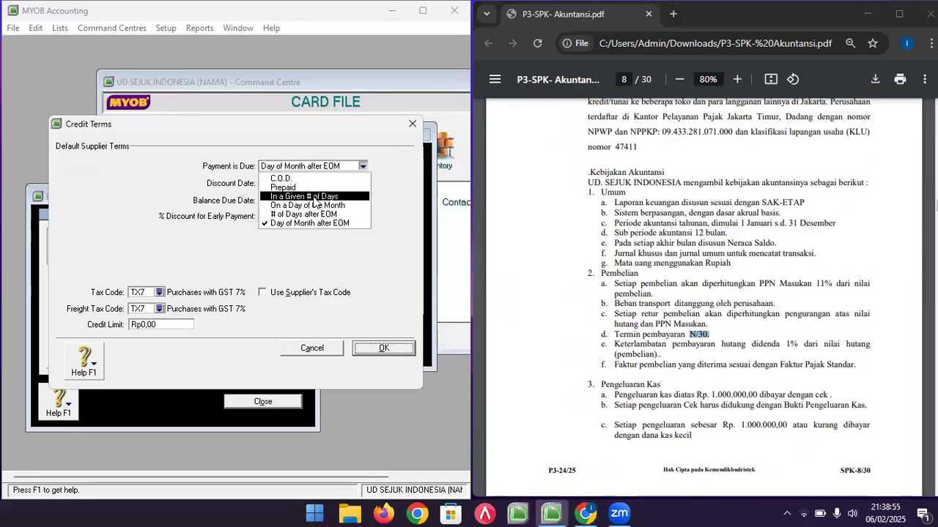
click(314, 198)
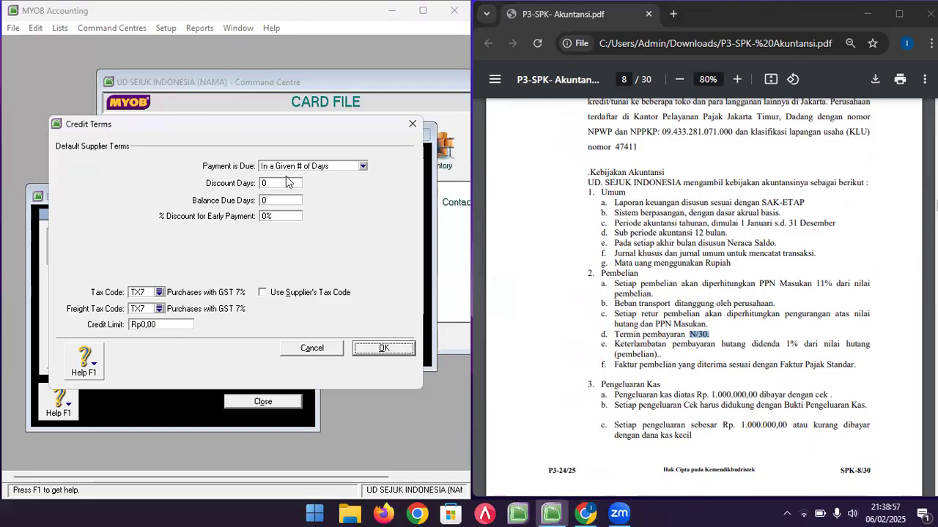
click(284, 200)
click(160, 293)
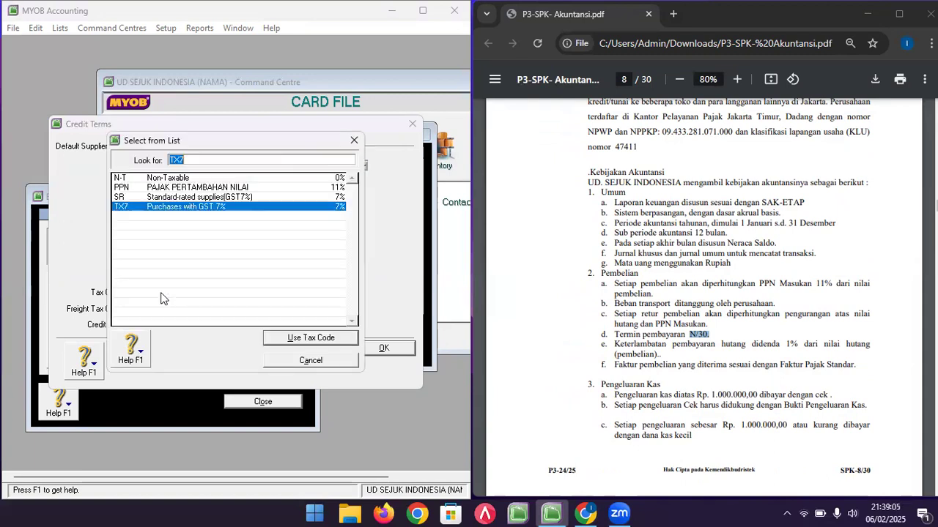
double_click(193, 189)
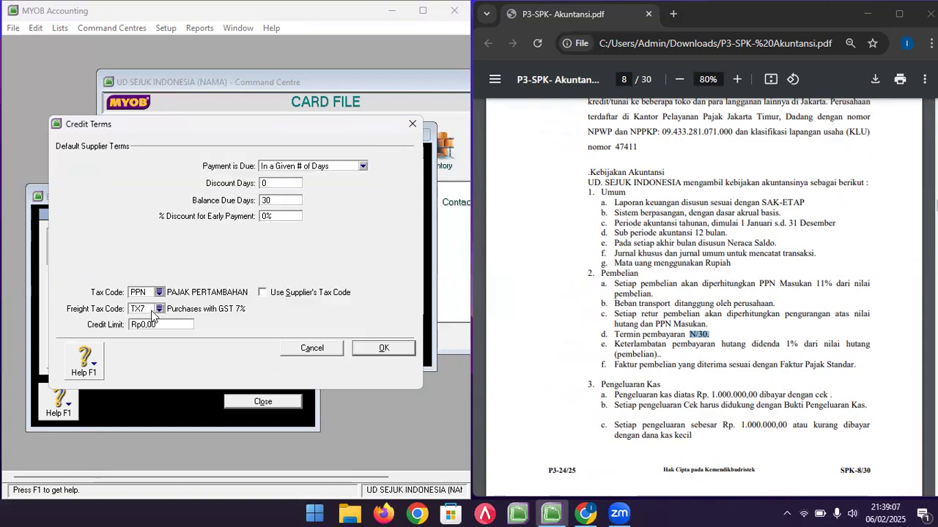
click(159, 308)
click(210, 179)
double_click(209, 180)
click(372, 348)
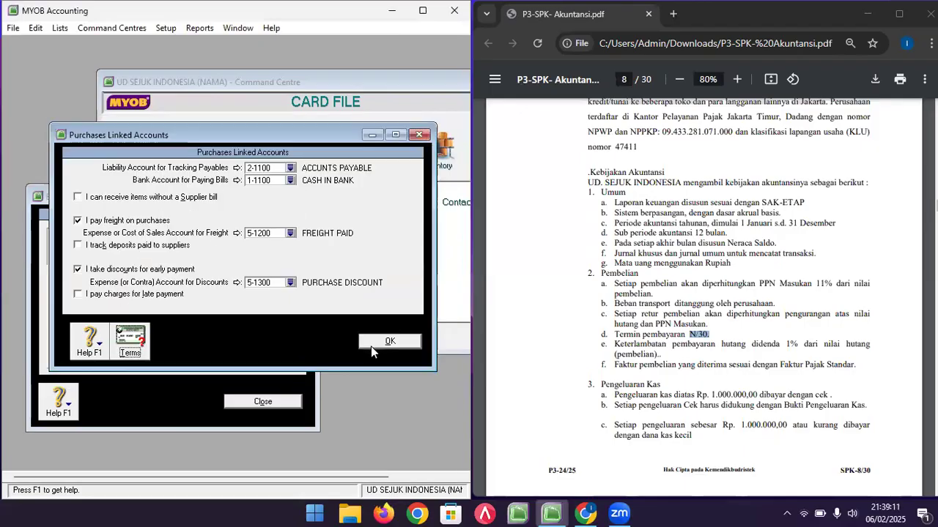
- Close Purchases Linked Accounts, review the PDF's customer table, and start the Sales setup section
click(375, 341)
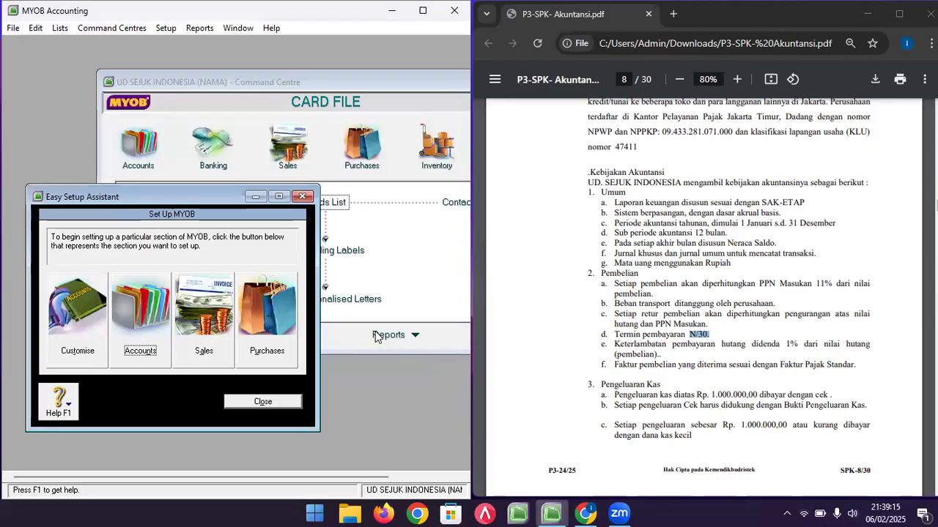
click(682, 257)
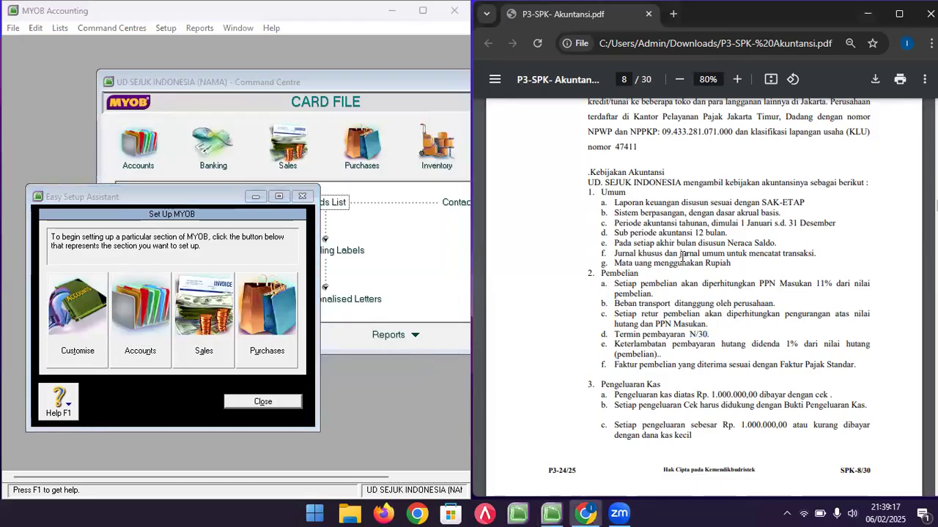
scroll(682, 257, down, 18)
scroll(681, 257, down, 20)
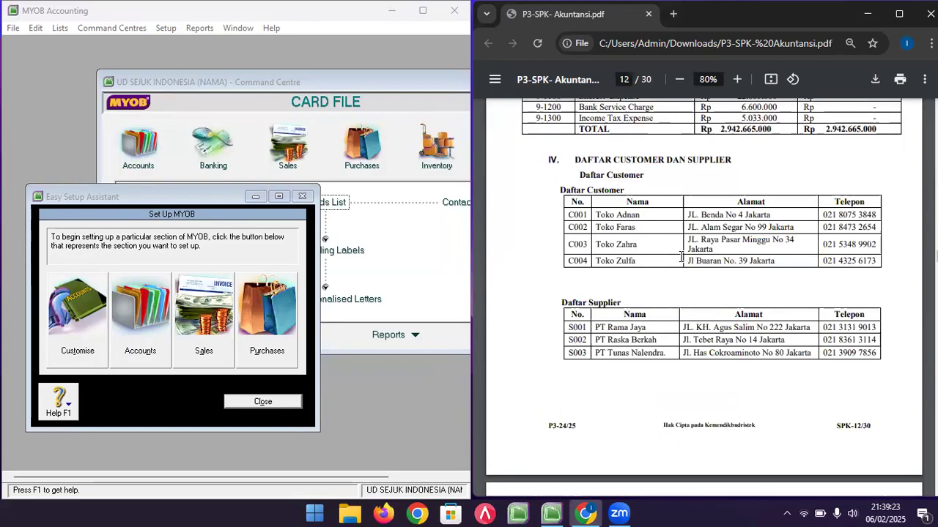
click(198, 199)
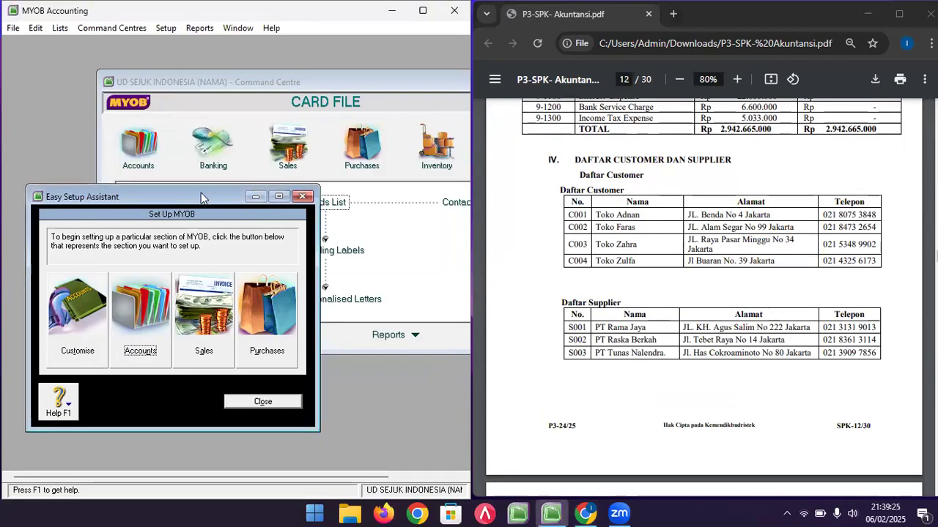
drag(200, 193, 215, 153)
click(227, 282)
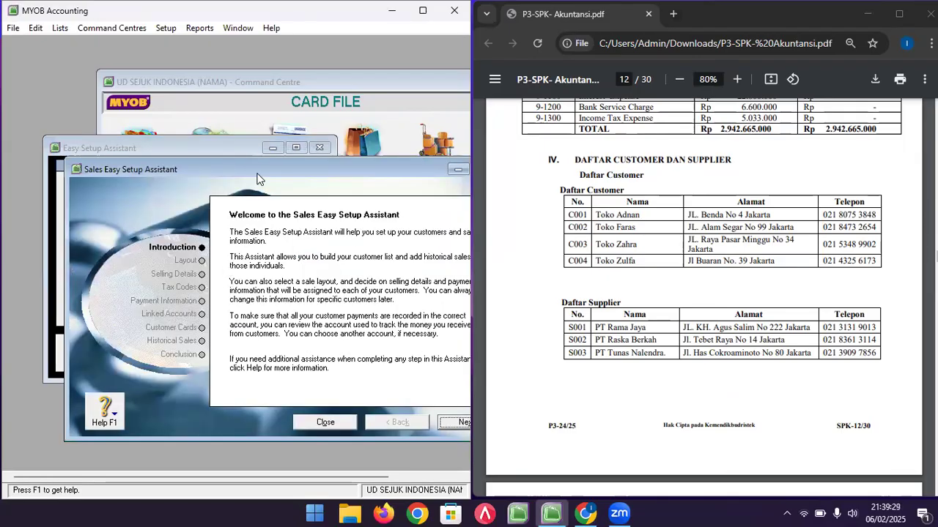
- Choose Item as the default sale layout and continue to Selling Details
drag(248, 161, 188, 85)
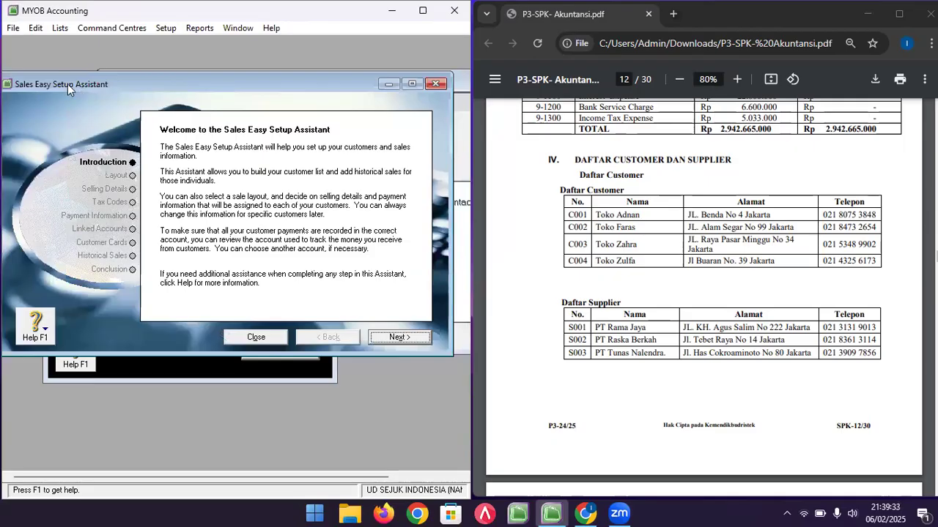
click(417, 338)
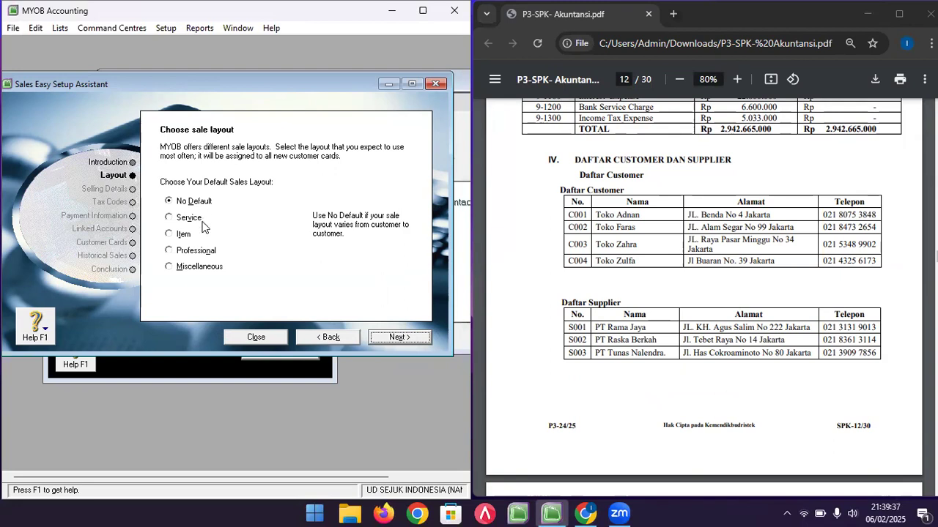
click(172, 240)
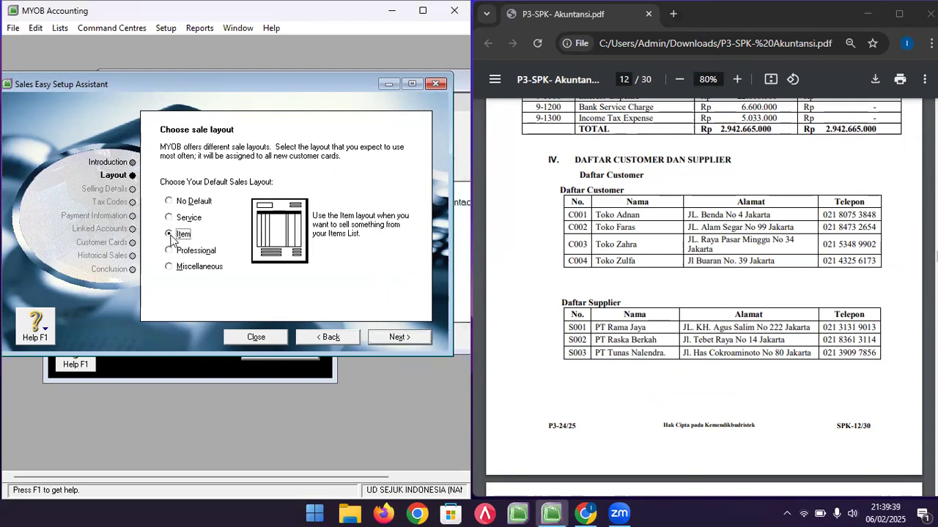
click(385, 340)
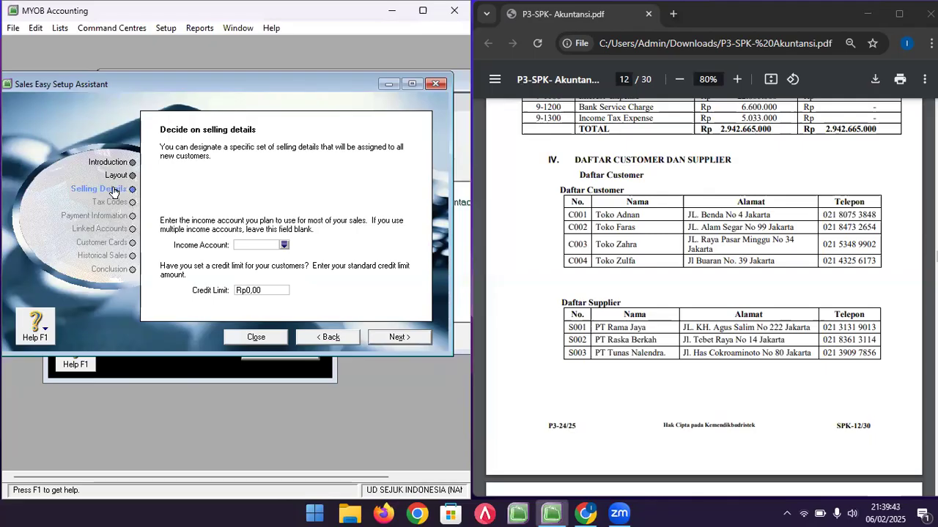
- Set the default income account to 4-1100 SALES and accept the tax codes
click(284, 246)
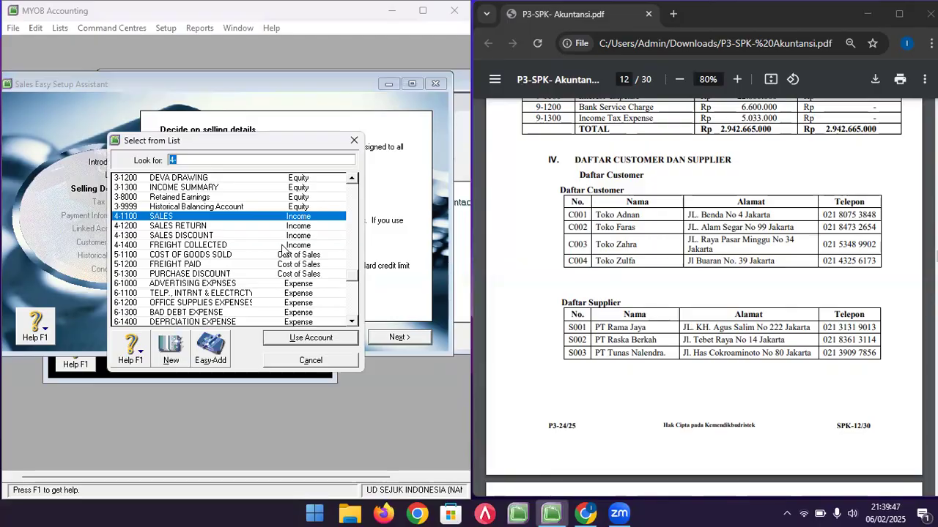
double_click(229, 217)
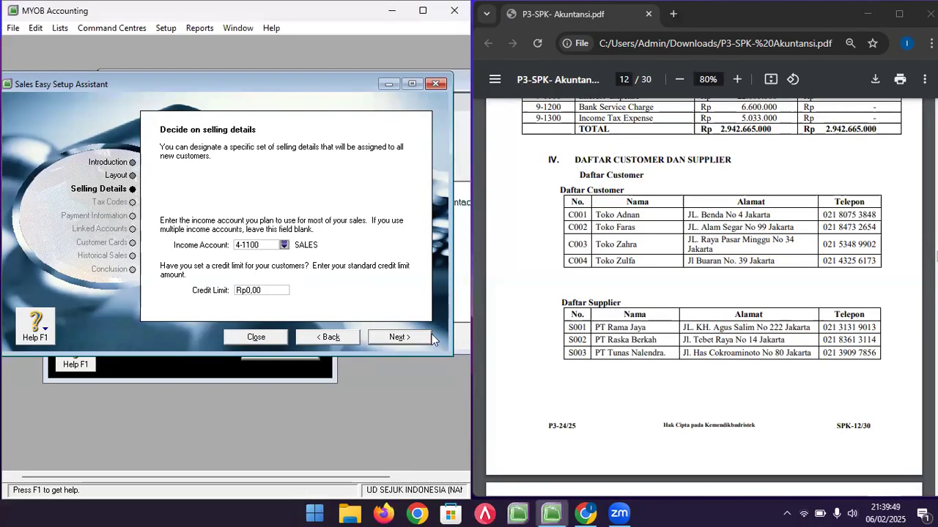
click(378, 338)
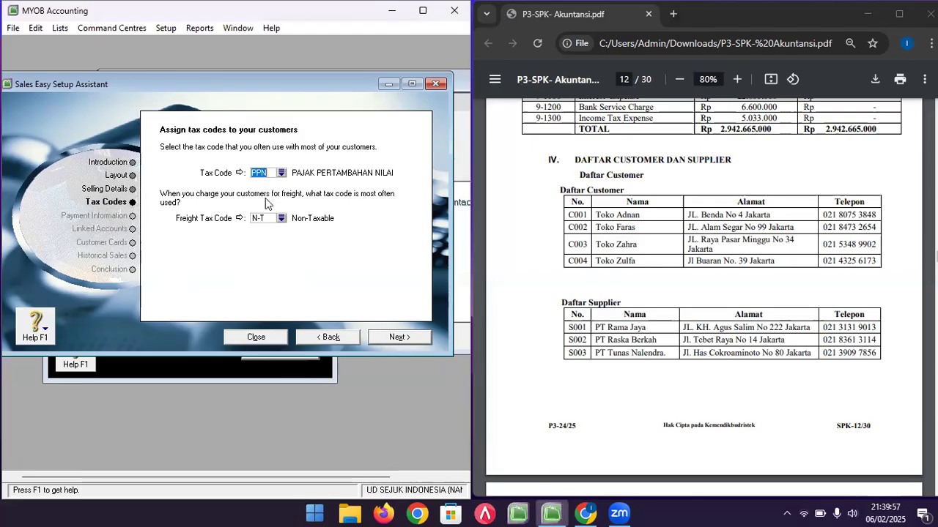
click(403, 338)
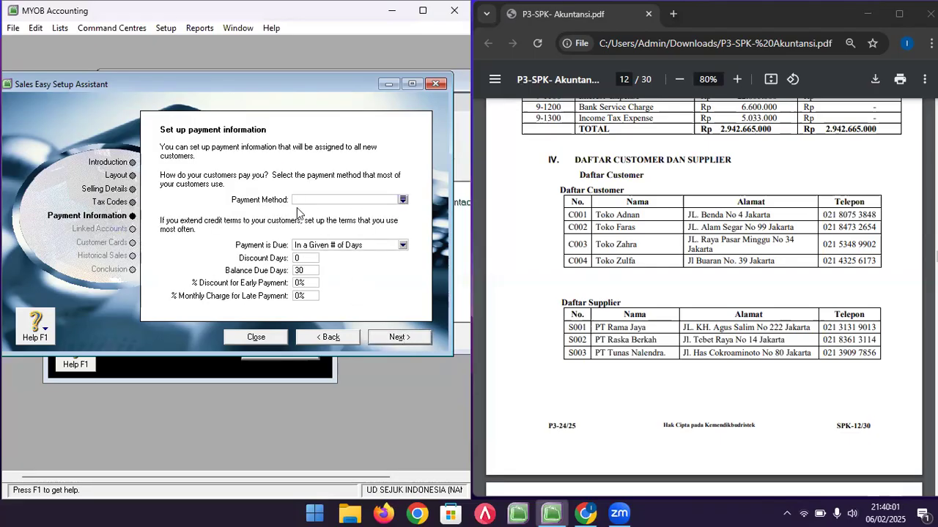
- Choose Cheque as the customers' default payment method and continue to Linked Accounts
click(403, 200)
click(135, 199)
double_click(135, 199)
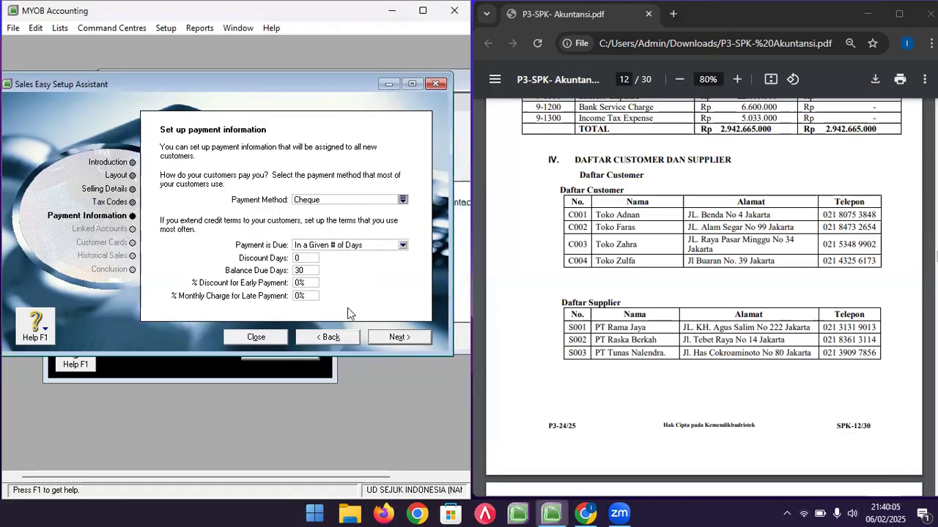
click(398, 338)
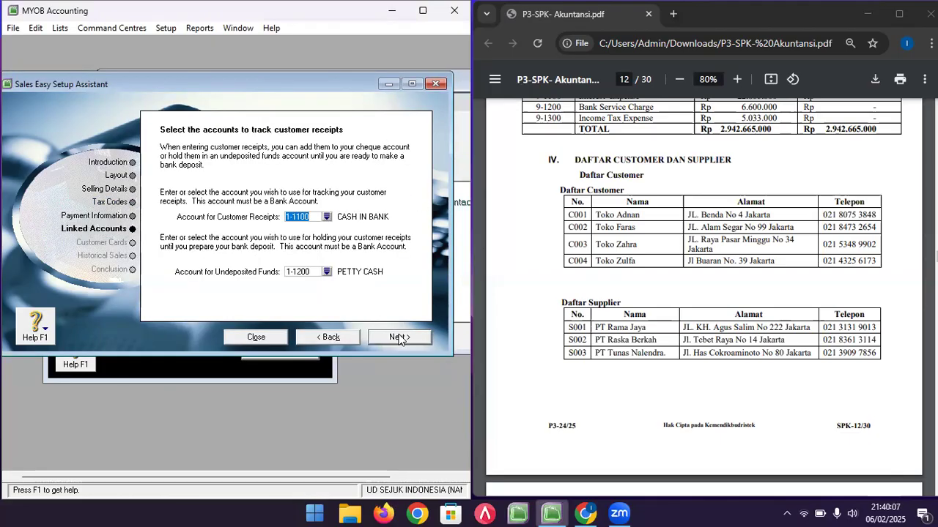
- Create the TOKO ADNAN customer card with its card ID, street address and phone number
click(398, 337)
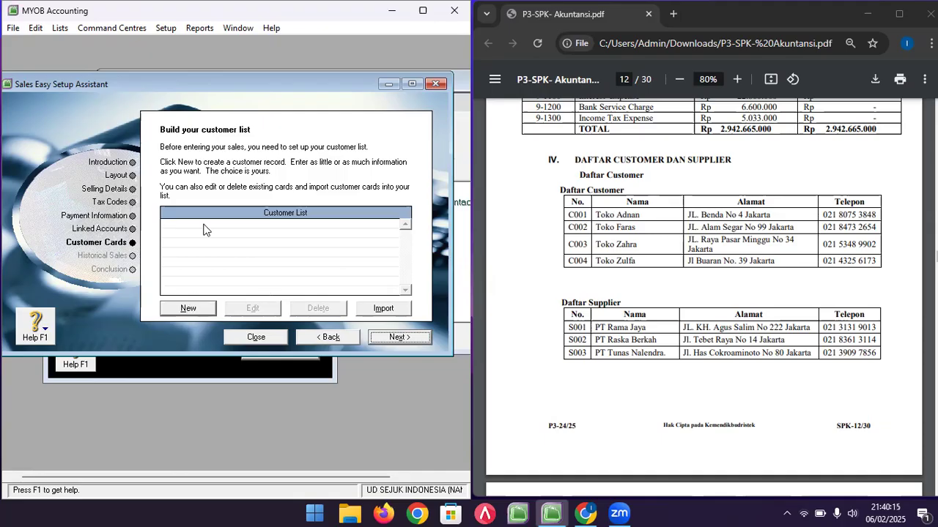
click(189, 309)
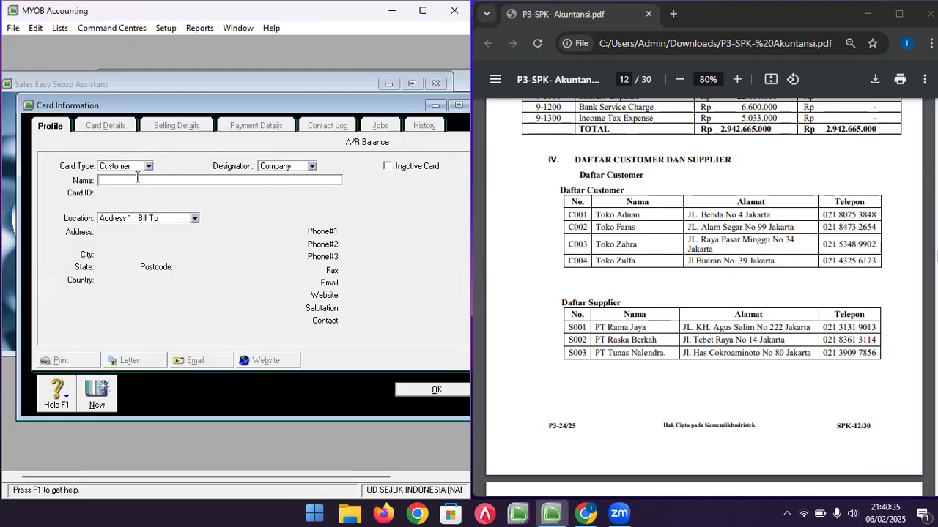
text(TOKO ADNAN)
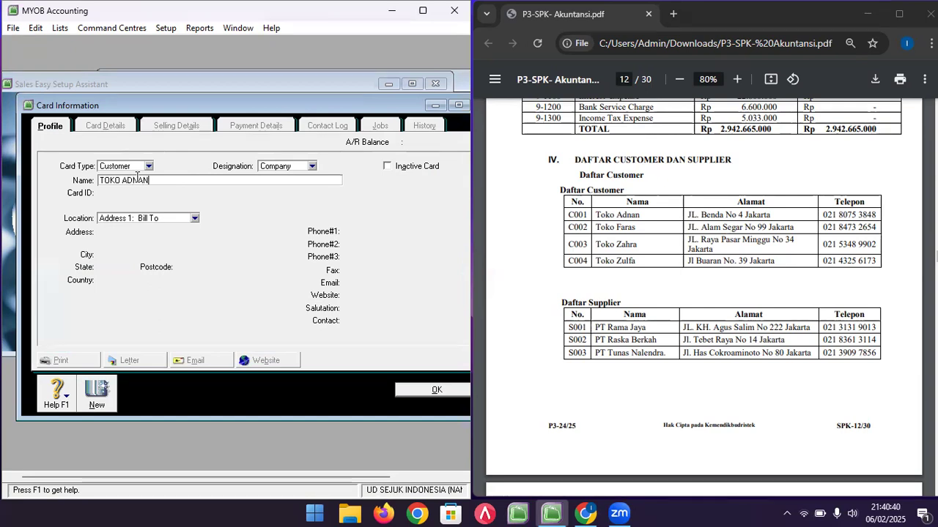
key(Tab)
text(C001)
key(Tab)
key(Tab)
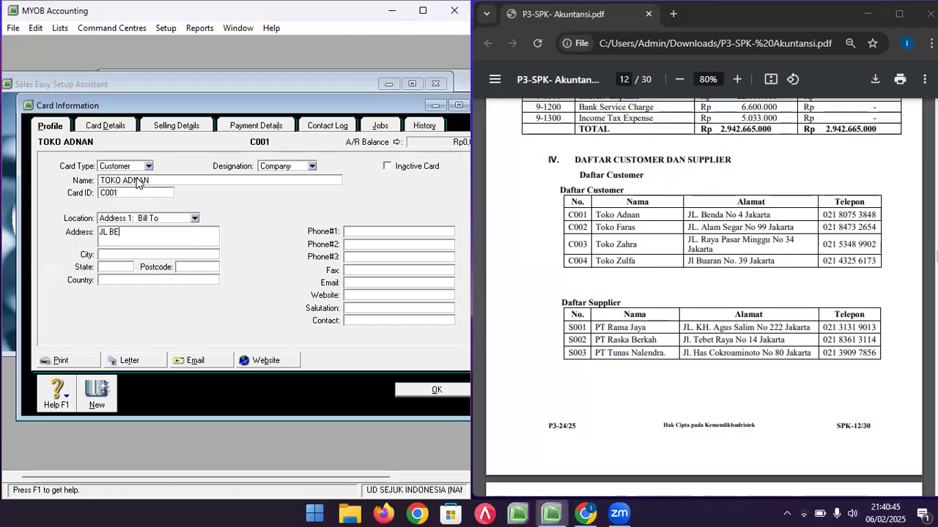
click(383, 233)
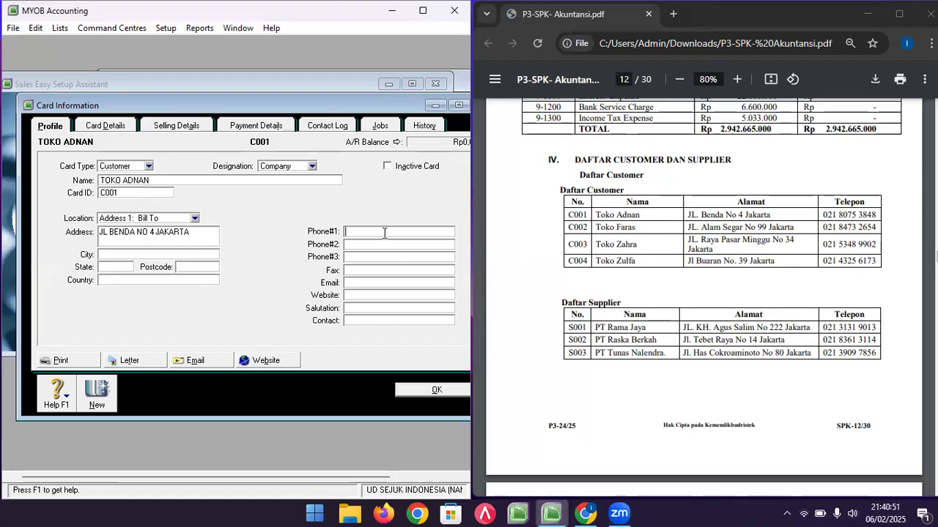
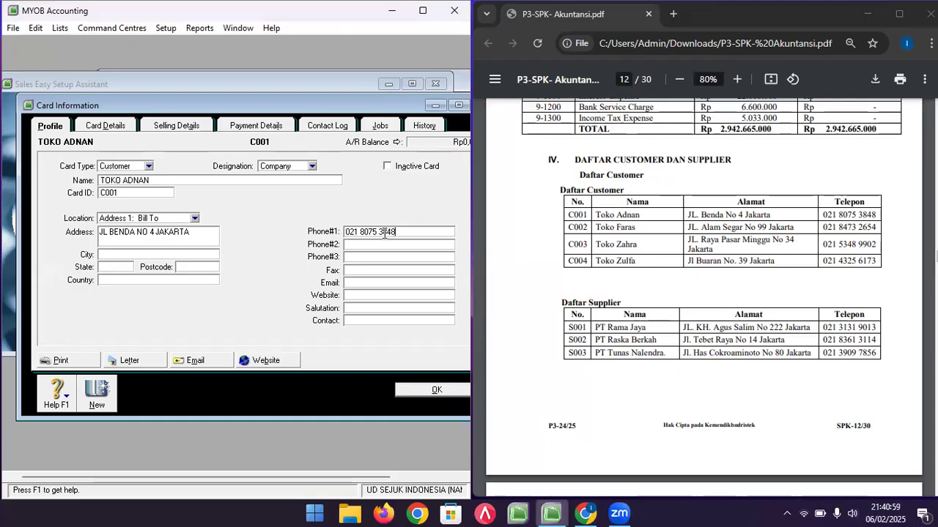
- Review the card's Payment and Selling Details, then save TOKO ADNAN and start a blank card
click(276, 130)
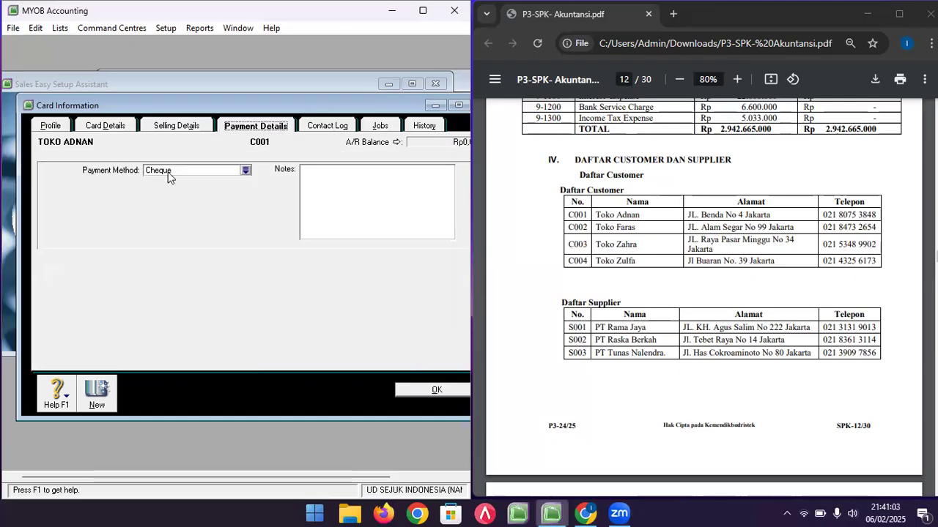
click(174, 126)
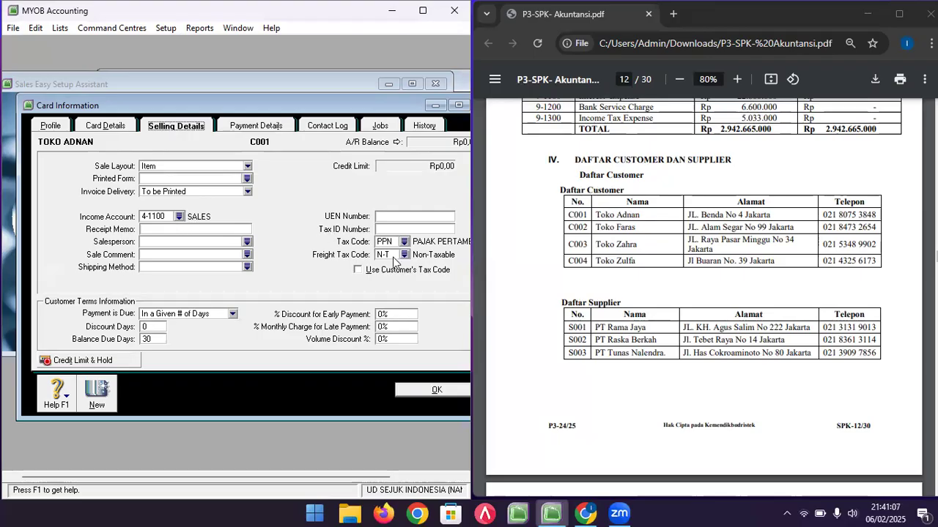
click(52, 127)
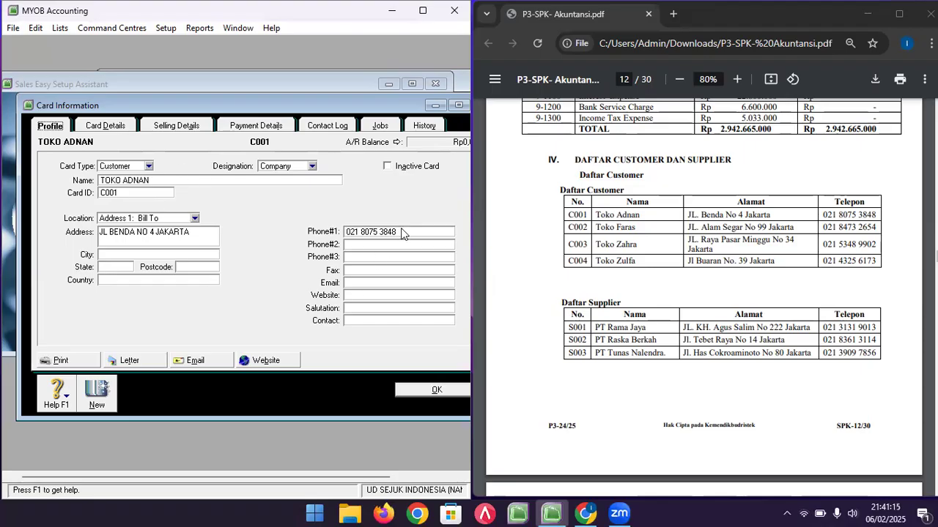
click(103, 395)
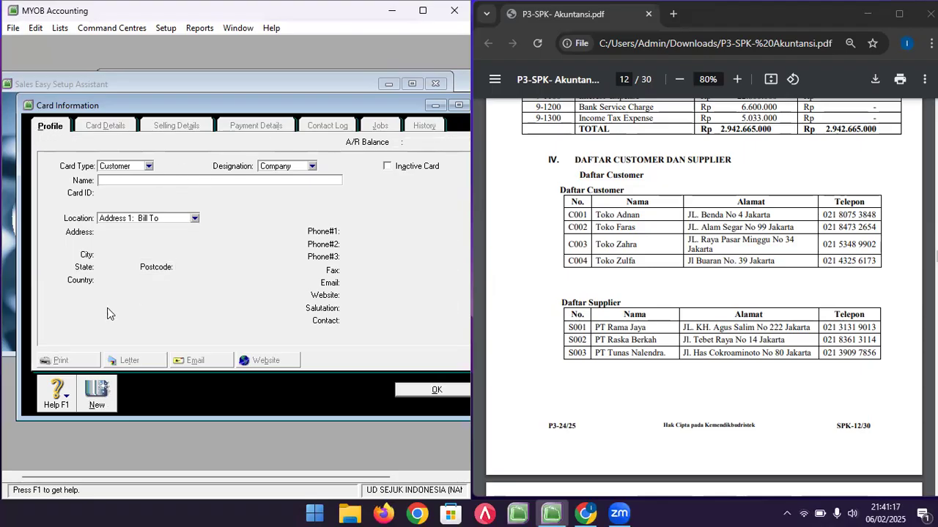
- Add TOKO FARAS as the second customer with its card ID, address and phone number
text(TOKO FARAS)
key(Tab)
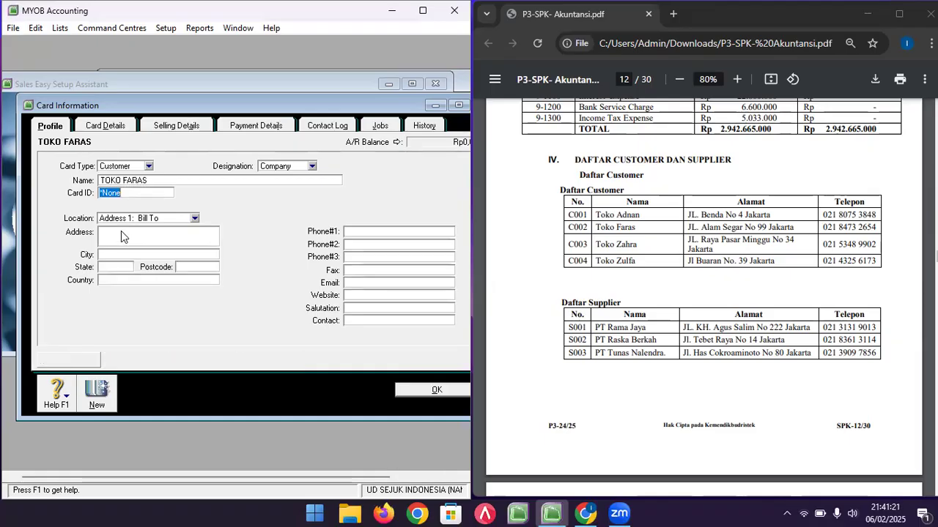
text(C002)
click(121, 231)
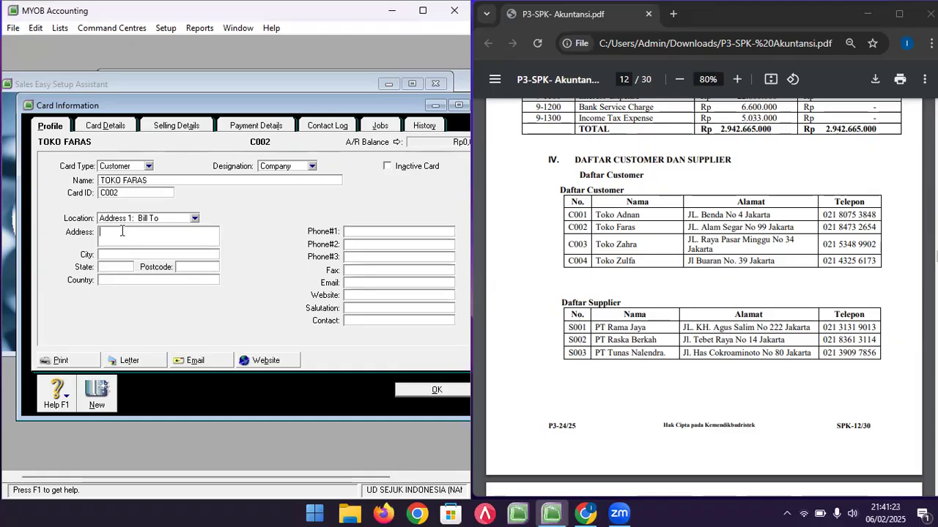
key(Tab)
key(Tab)
key(Tab)
key(Tab)
key(Tab)
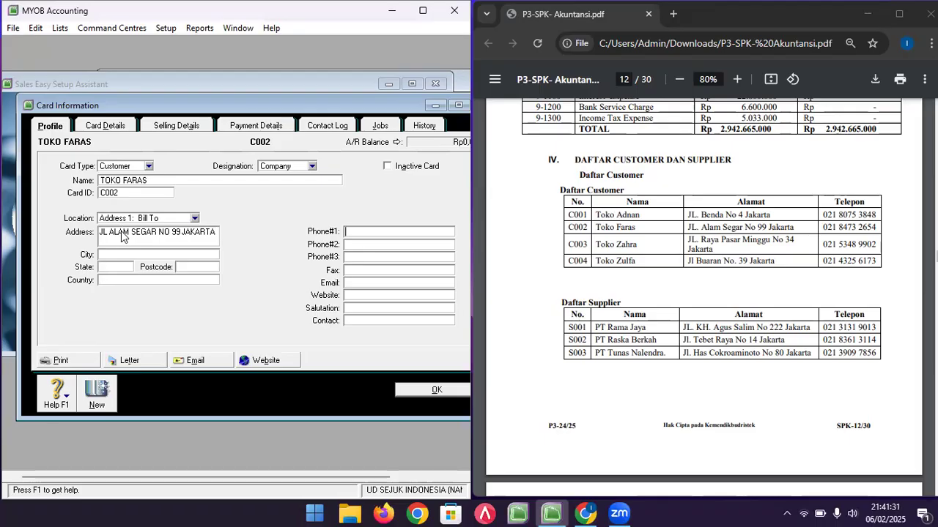
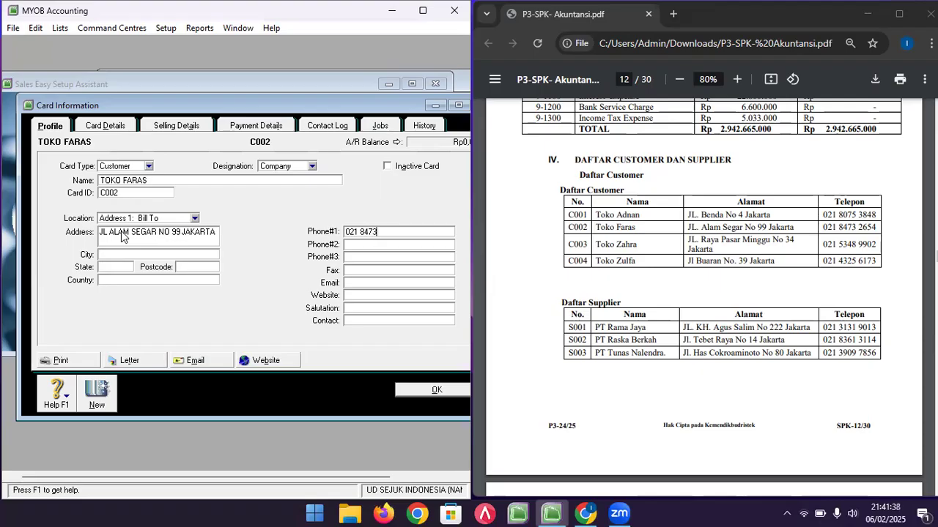
click(95, 399)
- Enter TOKO ZAHRA with its card ID, street address and phone number
text(TOKO )
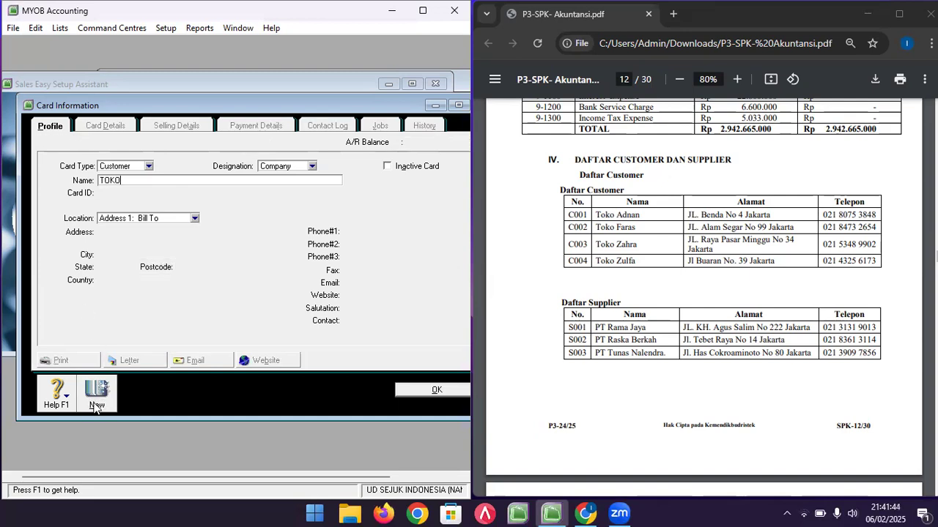
text(ZAHRA)
key(Tab)
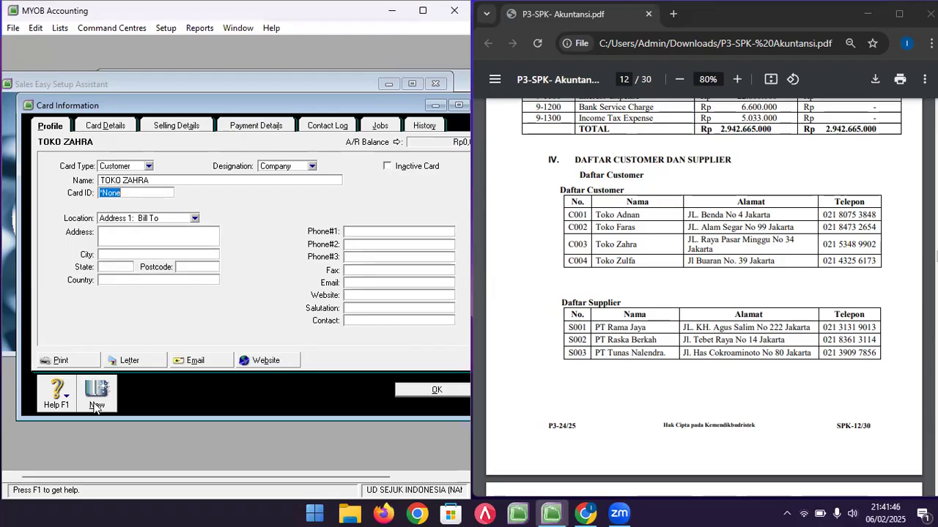
text(C003)
key(Tab)
key(Tab)
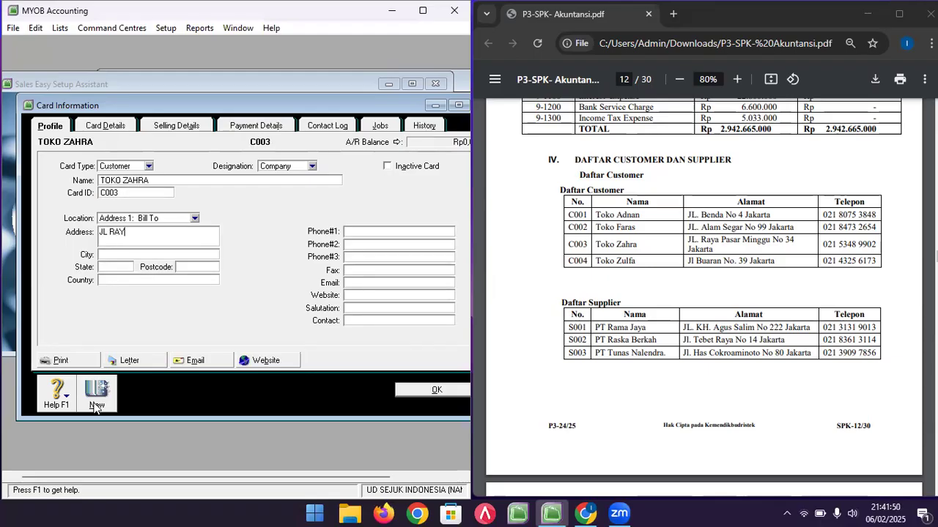
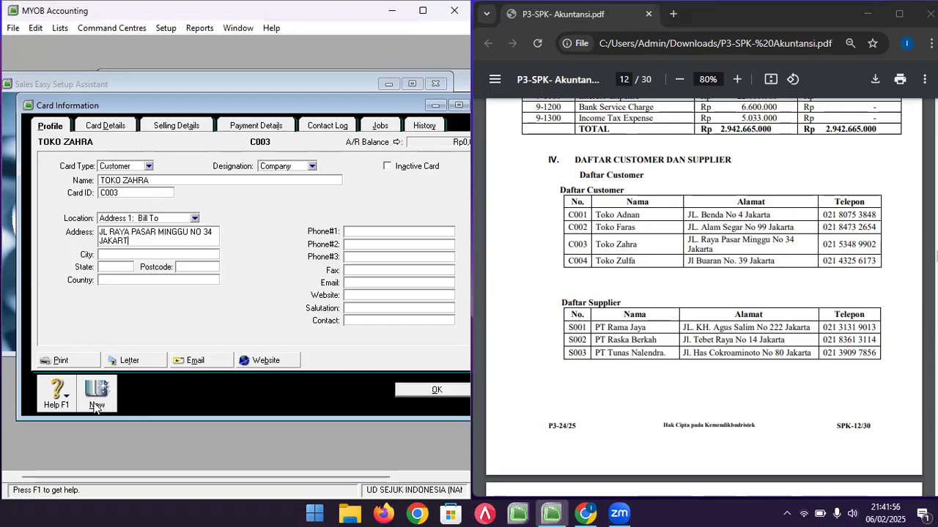
key(Tab)
key(Tab)
key(Tab)
key(Tab)
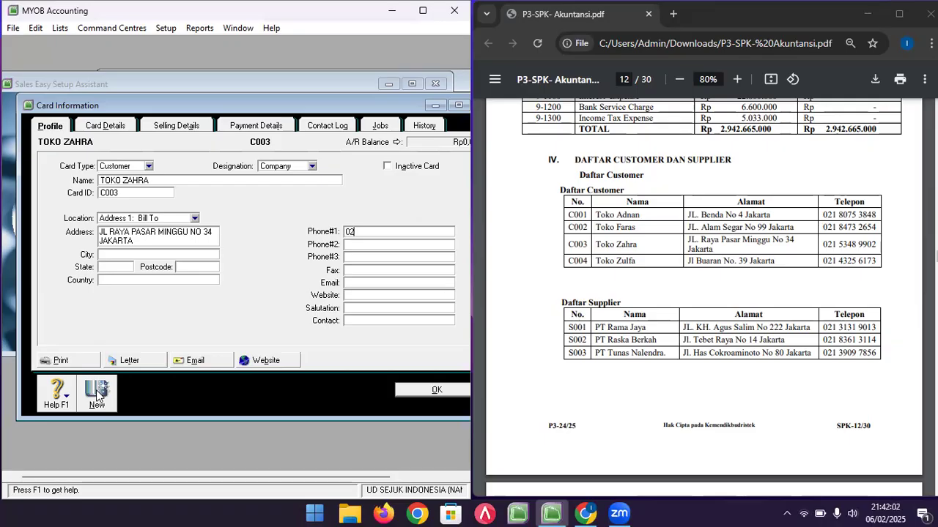
- Save TOKO ZAHRA, then add TOKO ZULFA with its card ID, address and phone number
click(96, 395)
text(TOKO )
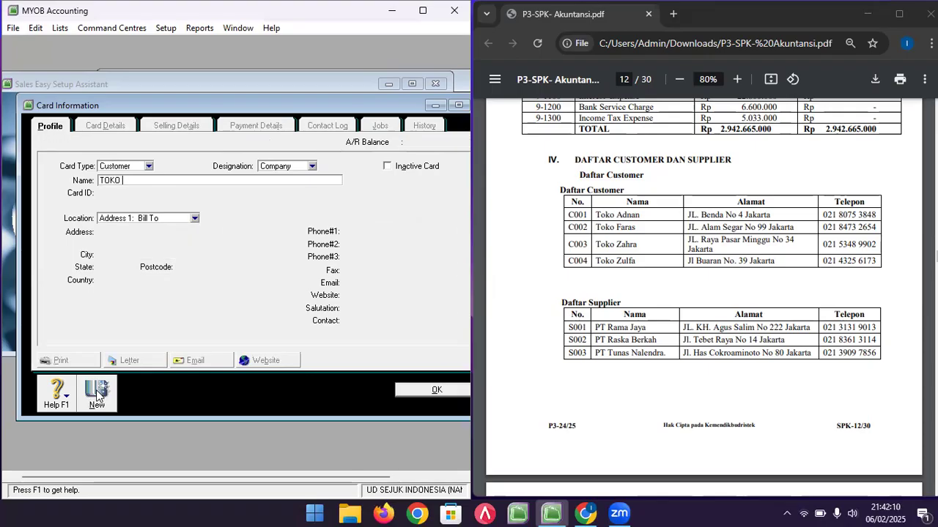
text(ZULFA)
key(Tab)
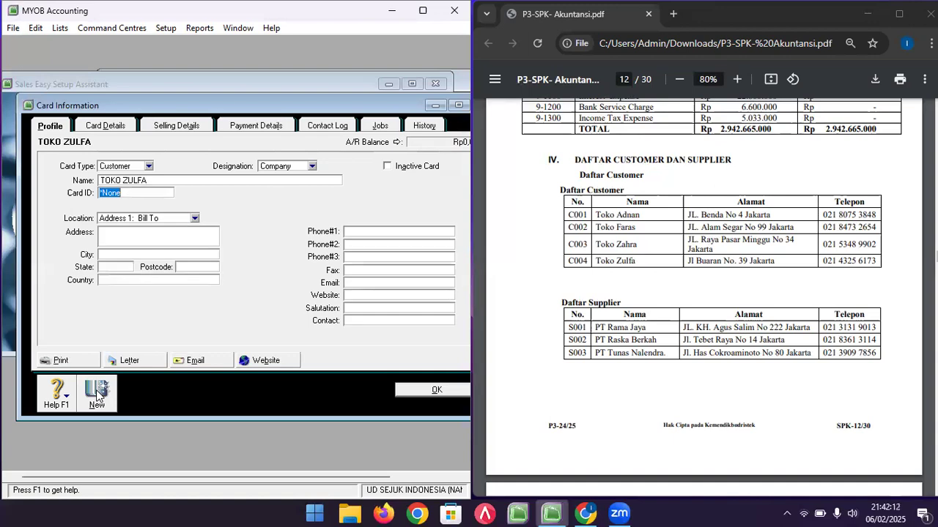
text(C004)
key(Tab)
key(Tab)
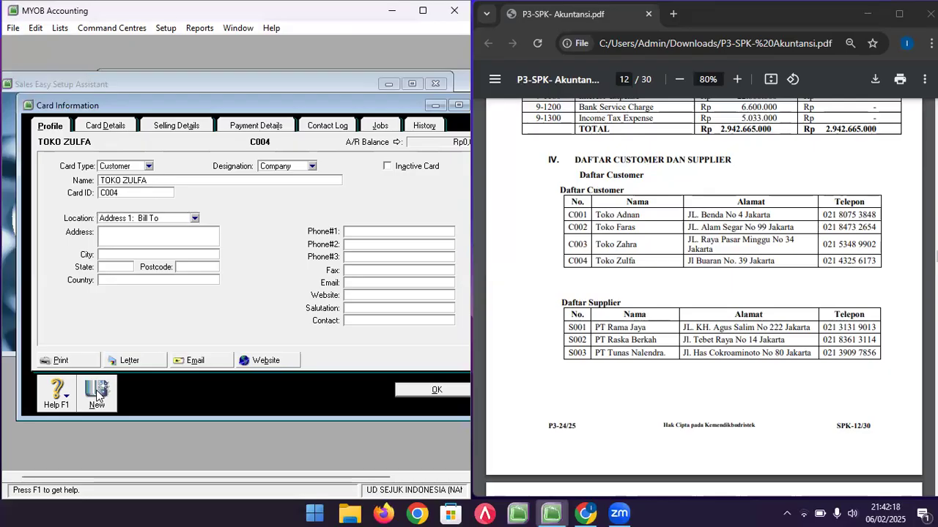
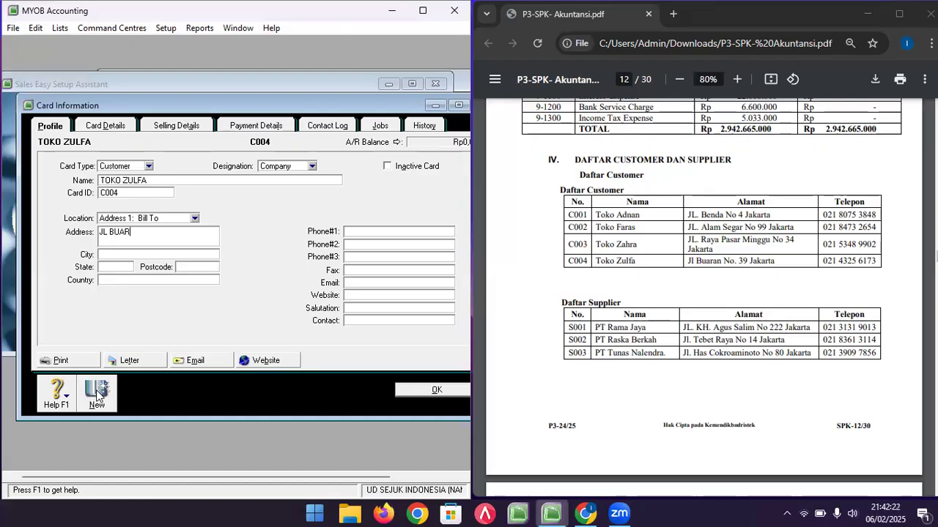
key(Tab)
key(Tab)
key(Tab)
key(Tab)
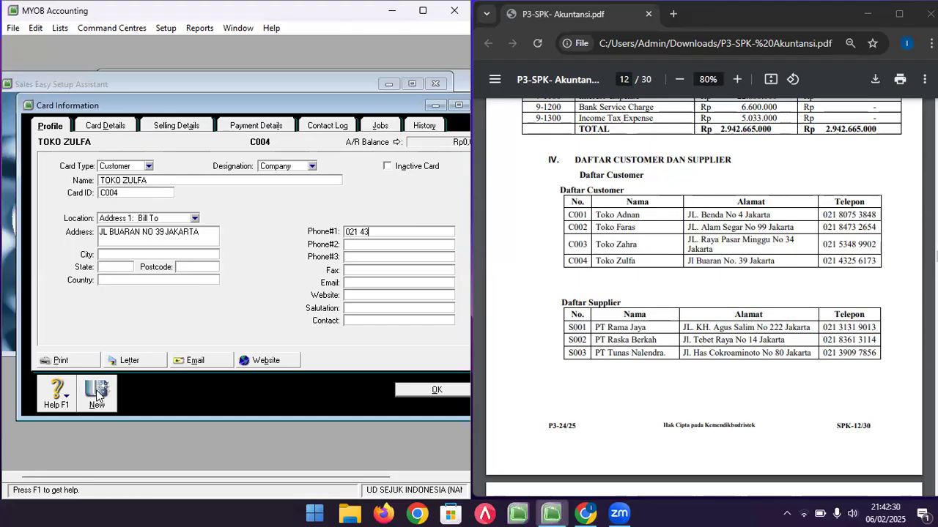
click(424, 389)
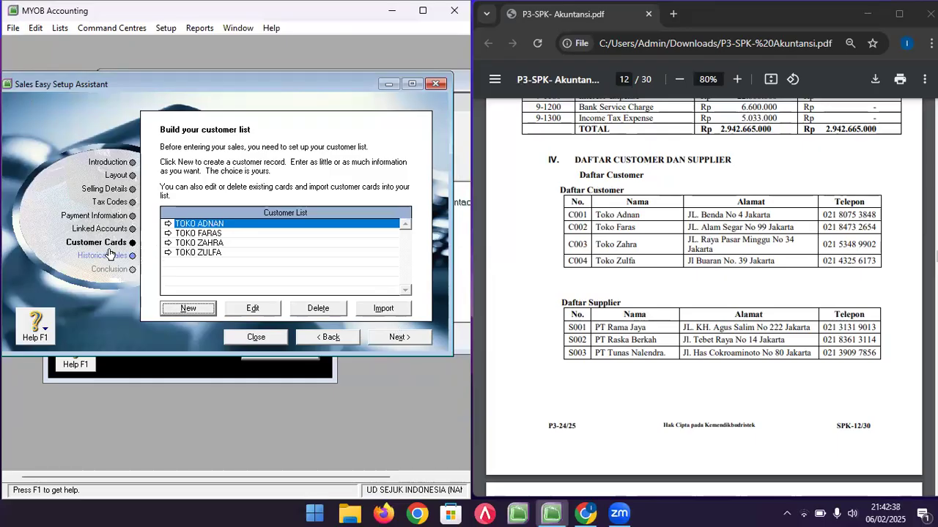
- Continue to the Historical Sales step and scroll the PDF to the receivables balance table
click(393, 339)
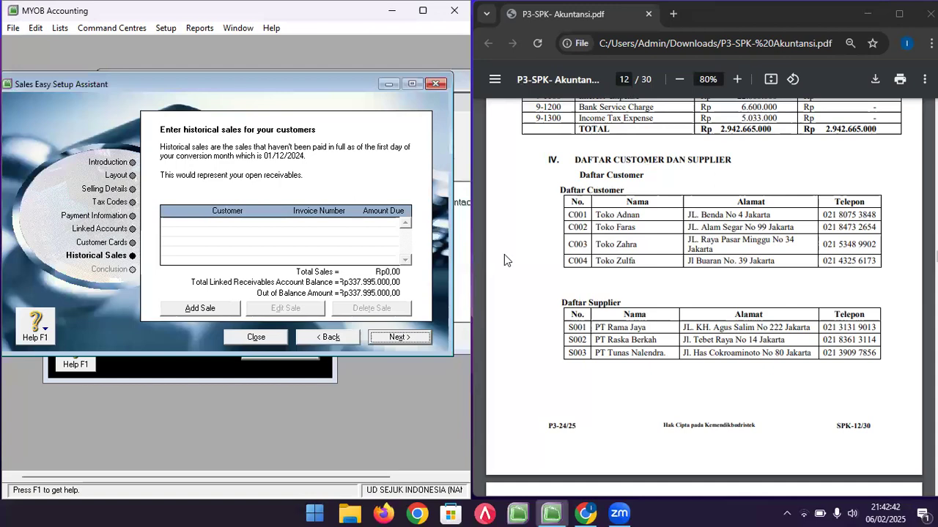
click(606, 262)
scroll(607, 263, down, 4)
scroll(607, 262, down, 1)
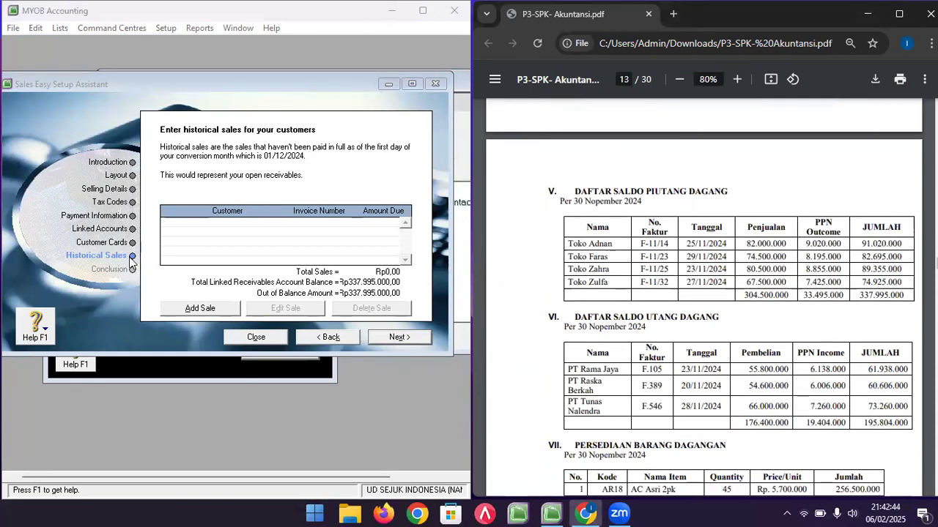
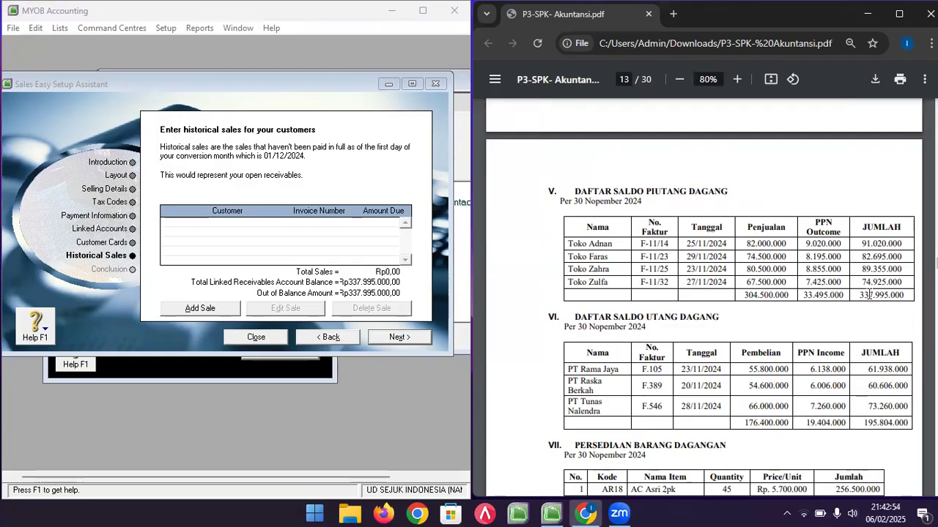
- Start a historical sale for TOKO ADNAN and look up its 91.020.000 amount in the PDF
click(199, 308)
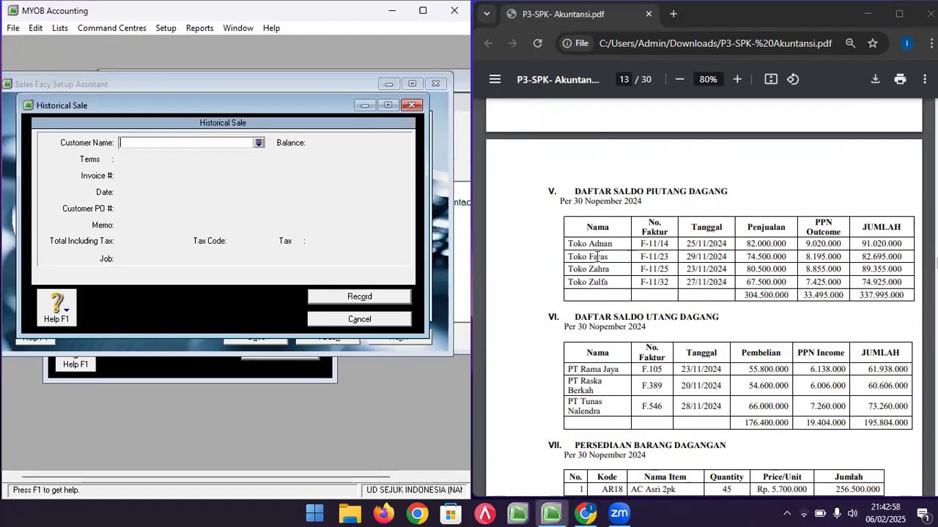
click(257, 143)
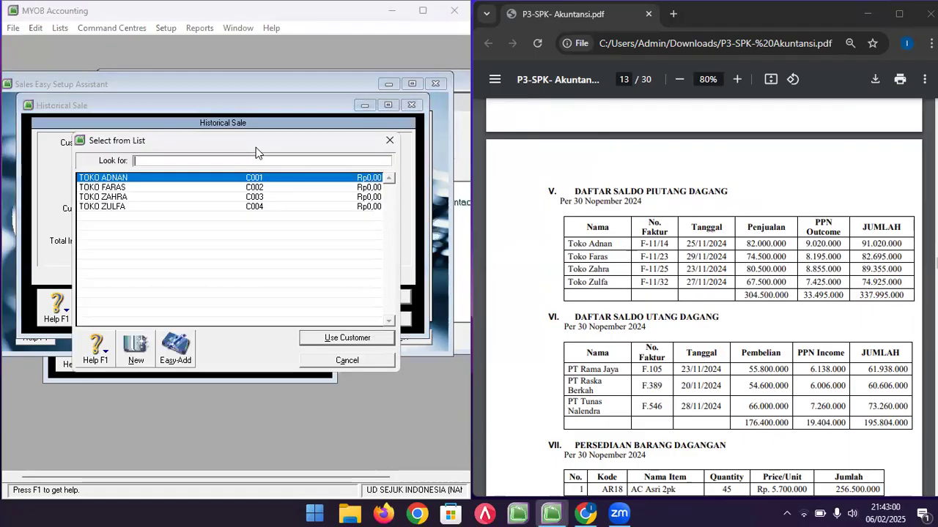
double_click(165, 178)
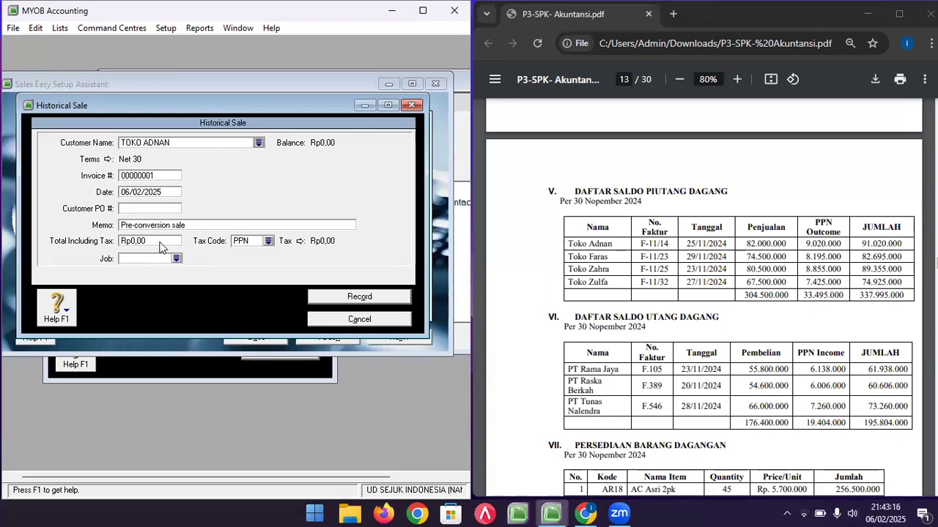
drag(862, 243, 904, 241)
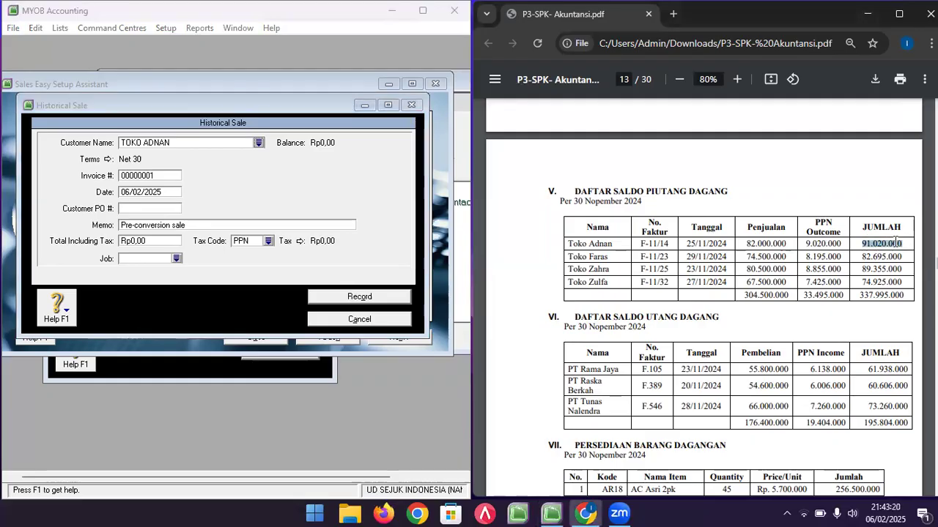
click(217, 105)
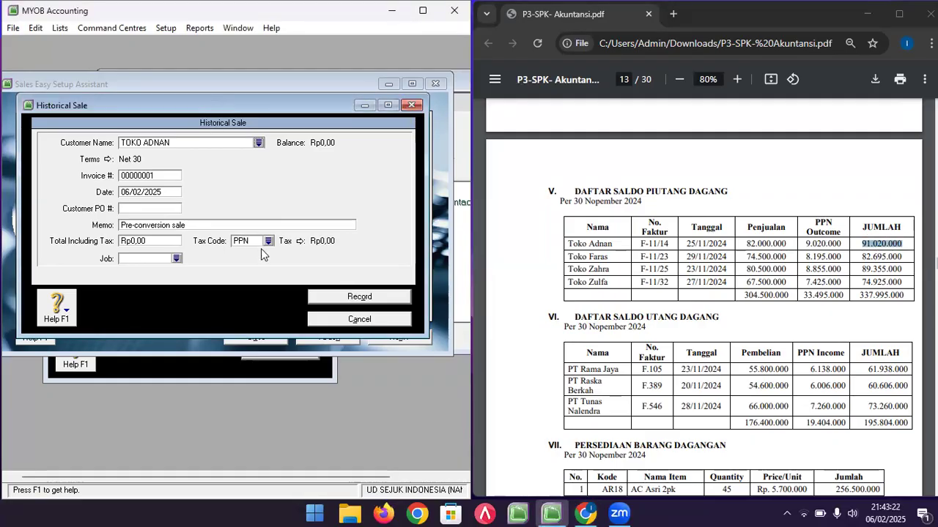
- Enter invoice F-11/14, date 25/11/2024 and memo OPENING BALANCE
click(159, 174)
text(F11)
key(BackSpace)
text(-11)
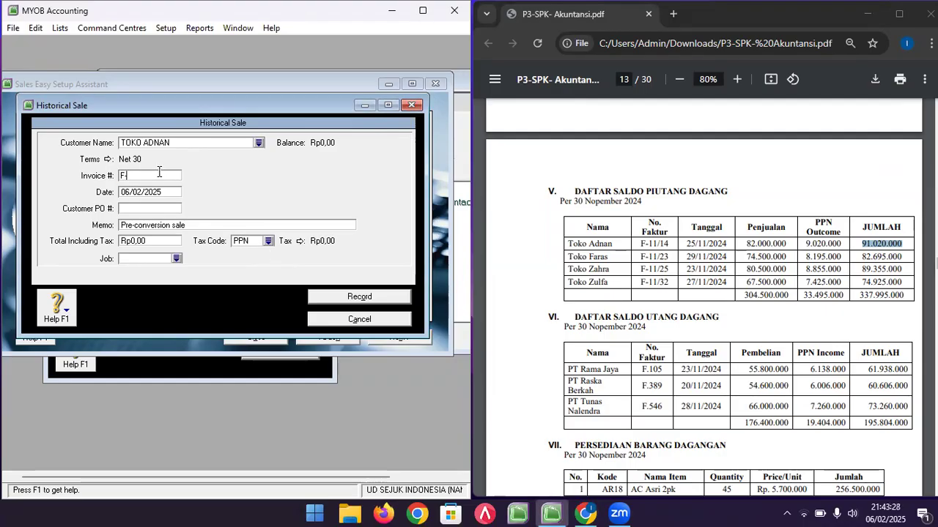
text(/14)
key(Tab)
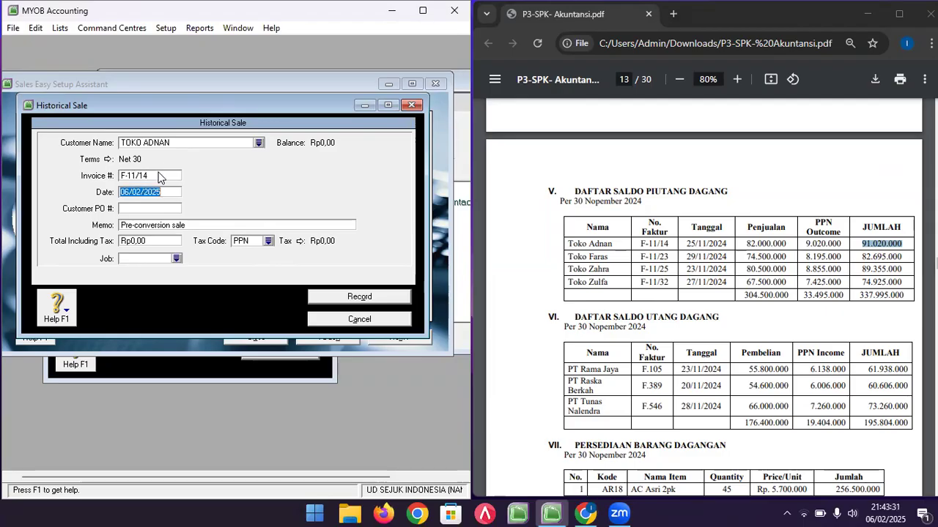
text(25/11/20)
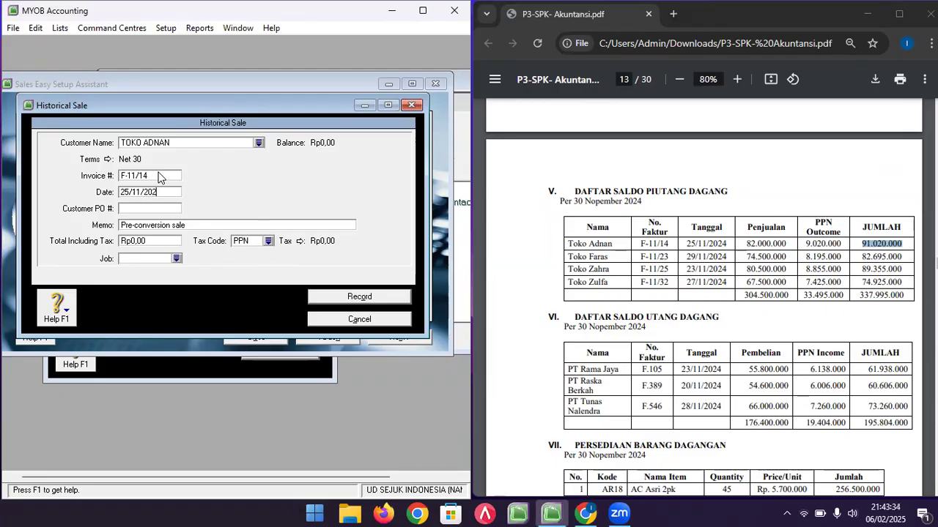
key(Tab)
key(Tab)
text(O)
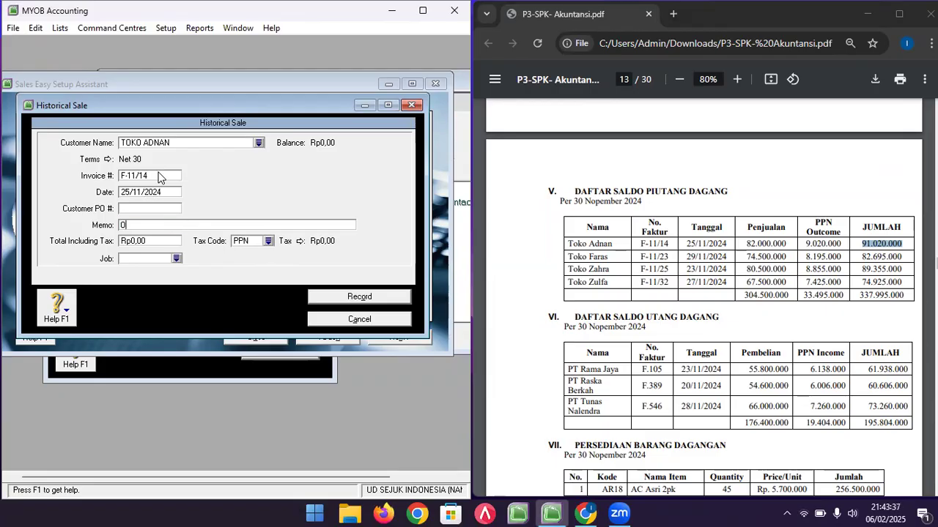
text(PENIG)
key(BackSpace)
text(NG BALANCE)
- Enter total 91.020.000 with tax code N-T and record the sale
key(Tab)
text(91020)
key(Tab)
text(N-T)
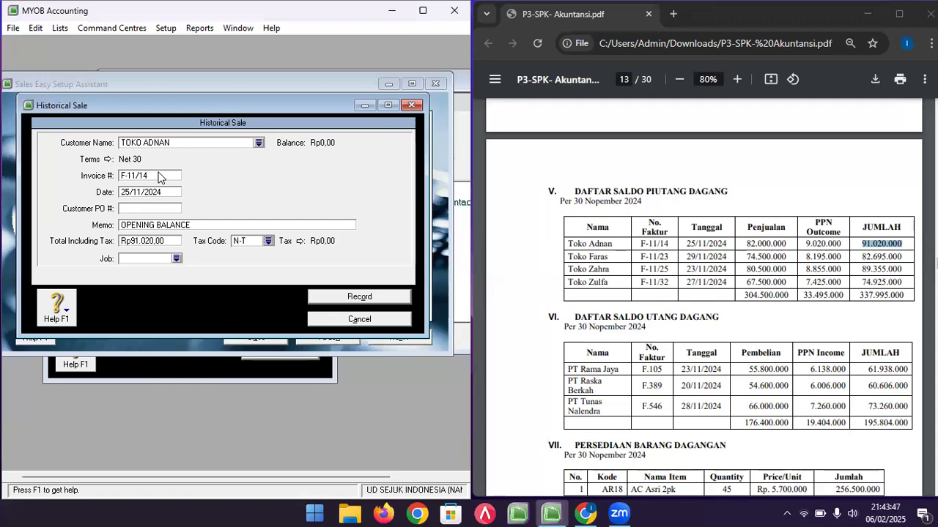
click(160, 241)
text(91020000)
key(Tab)
click(370, 299)
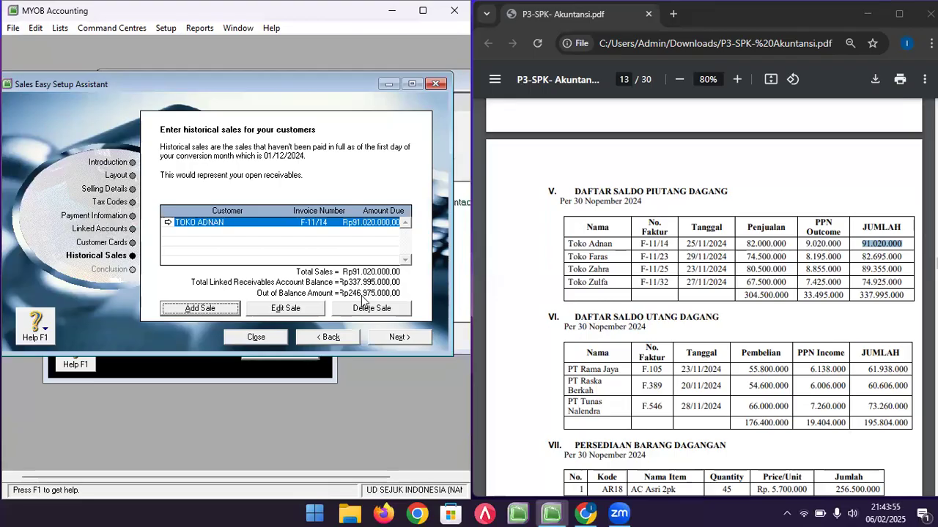
- Start a historical sale for TOKO FARAS with invoice F-11/23 dated 29/11/2024
click(173, 308)
click(259, 142)
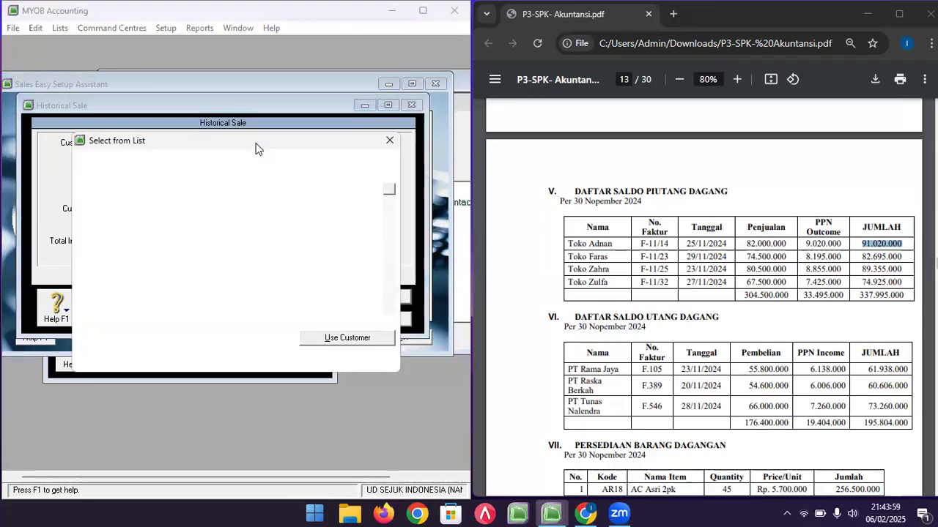
double_click(176, 187)
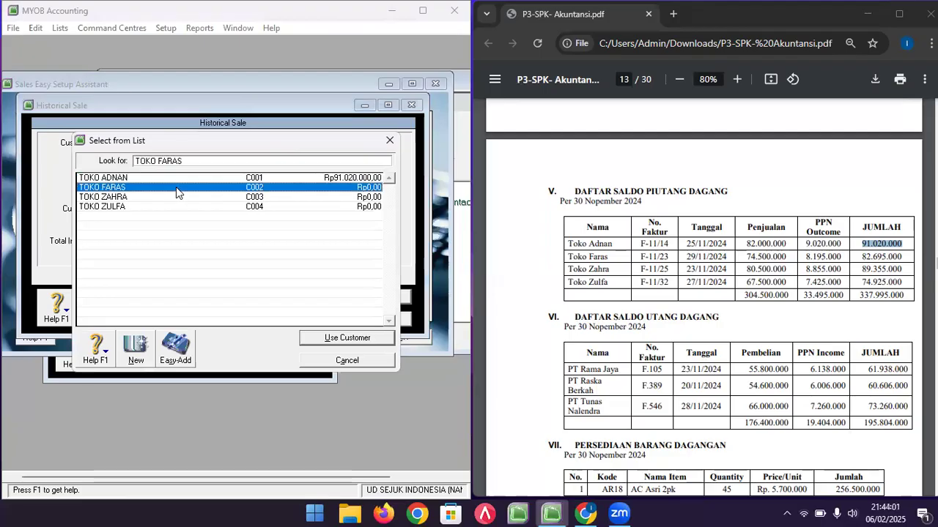
click(146, 174)
text(F-11/23)
key(Tab)
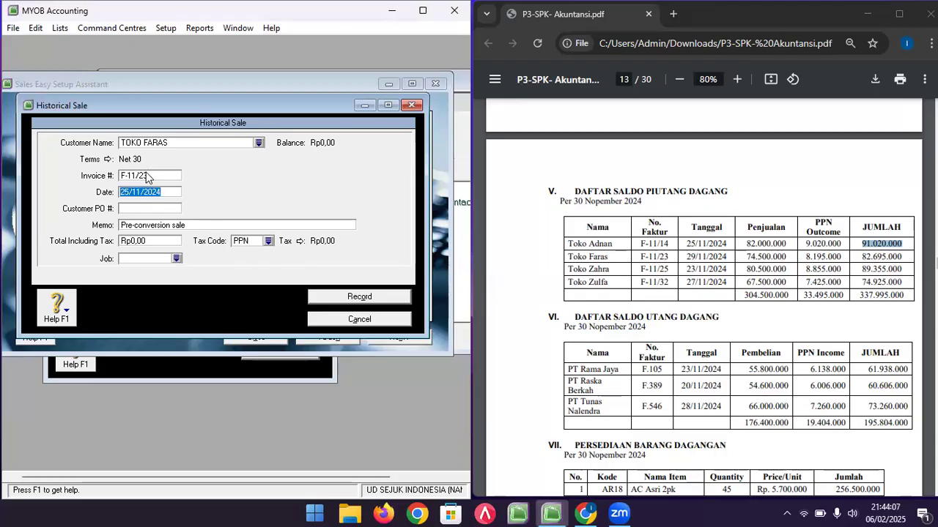
click(130, 193)
text(9)
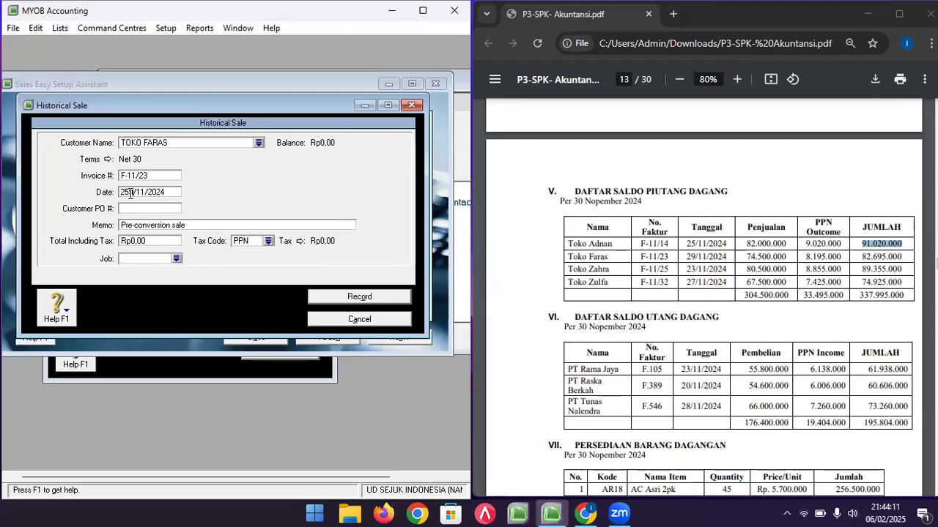
key(BackSpace)
key(Tab)
key(Tab)
- Add memo OPENING BALANCE, total 82.695.000 and tax code N-T, then record the sale
text(0PENING BALANC)
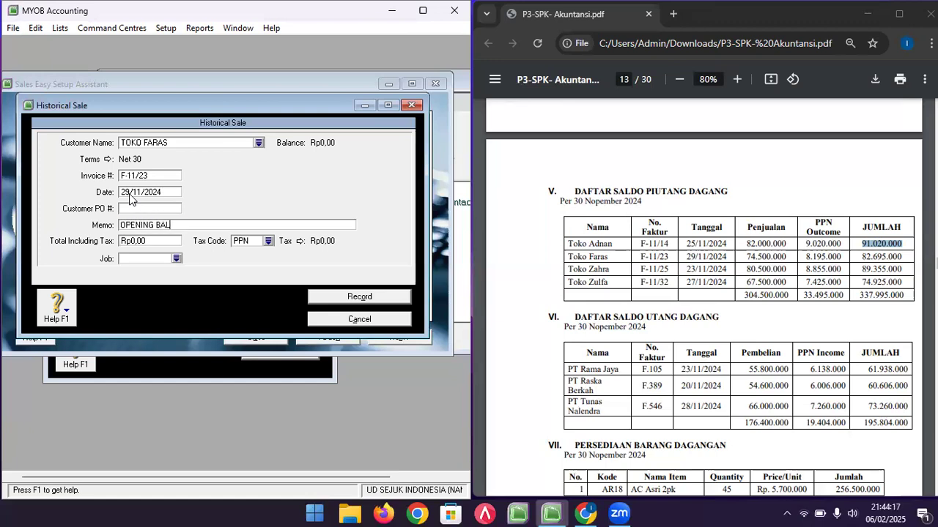
key(Tab)
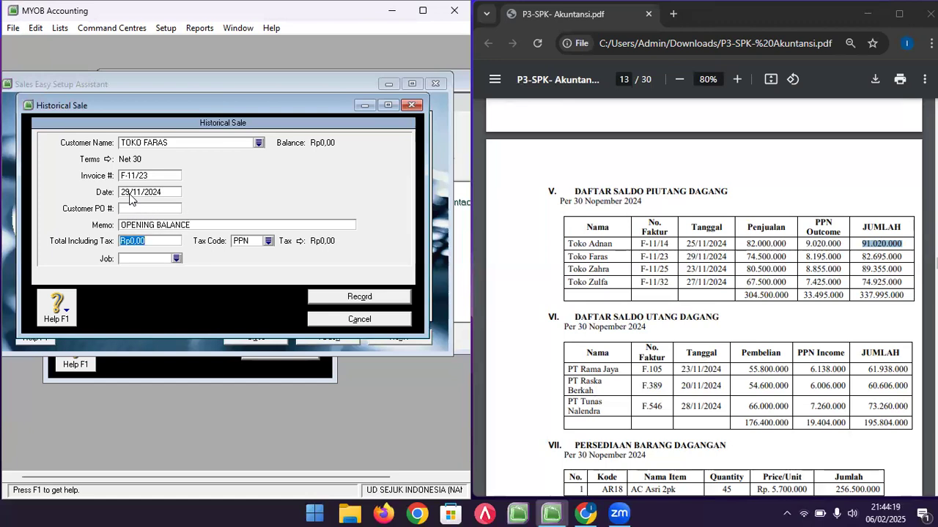
text(8269)
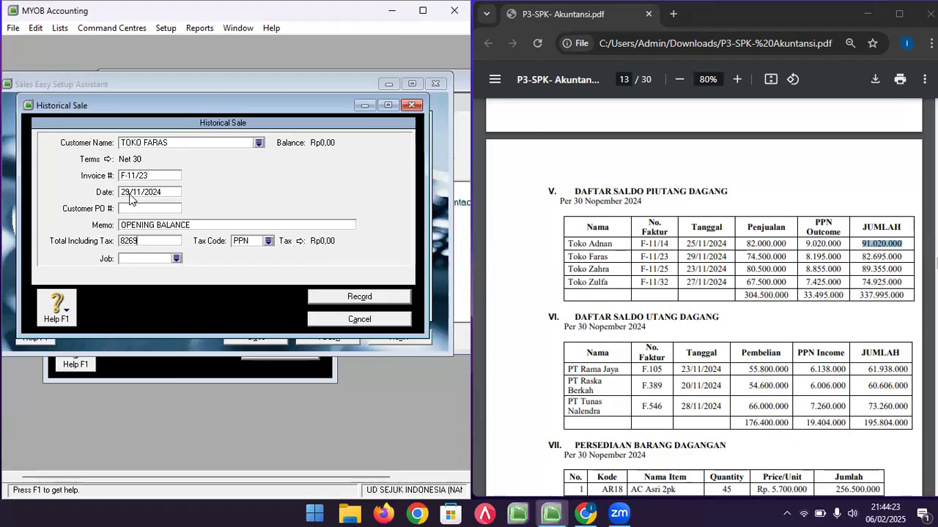
text(2.695.000)
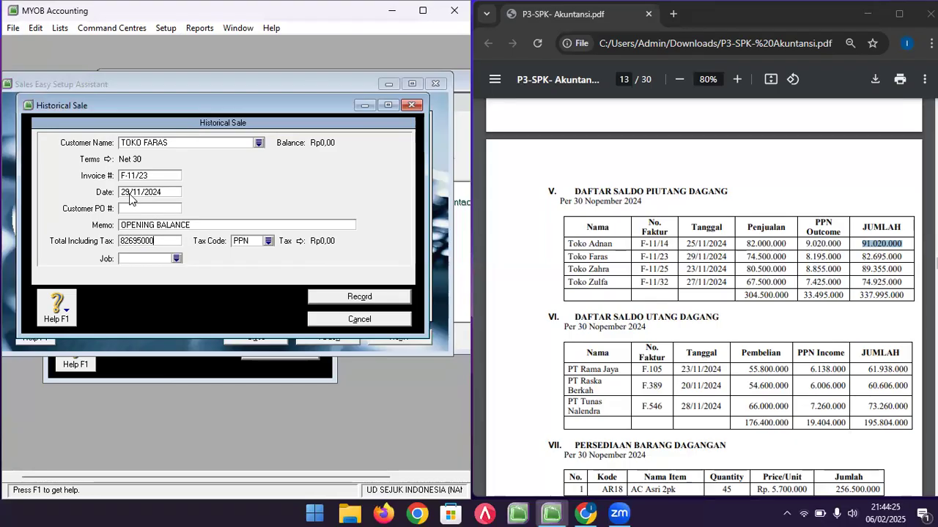
key(Tab)
text(N-T)
key(Tab)
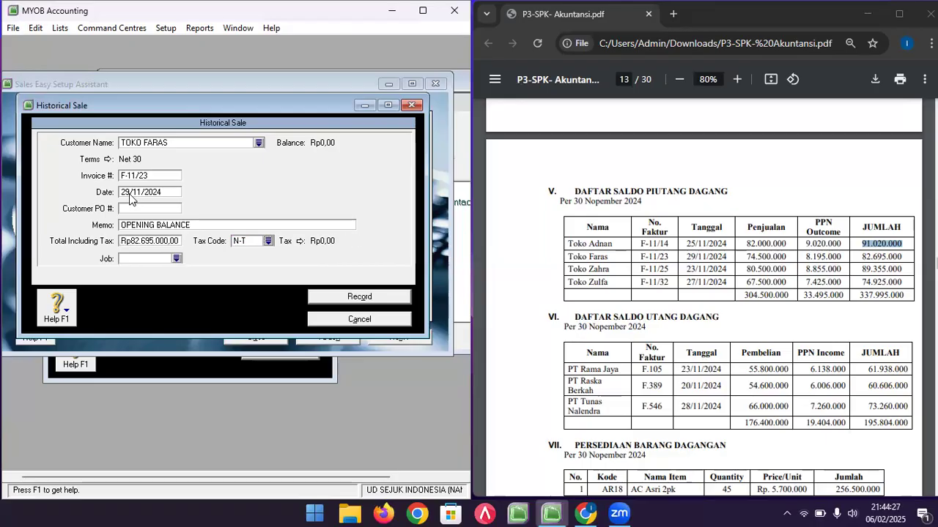
click(350, 297)
click(188, 307)
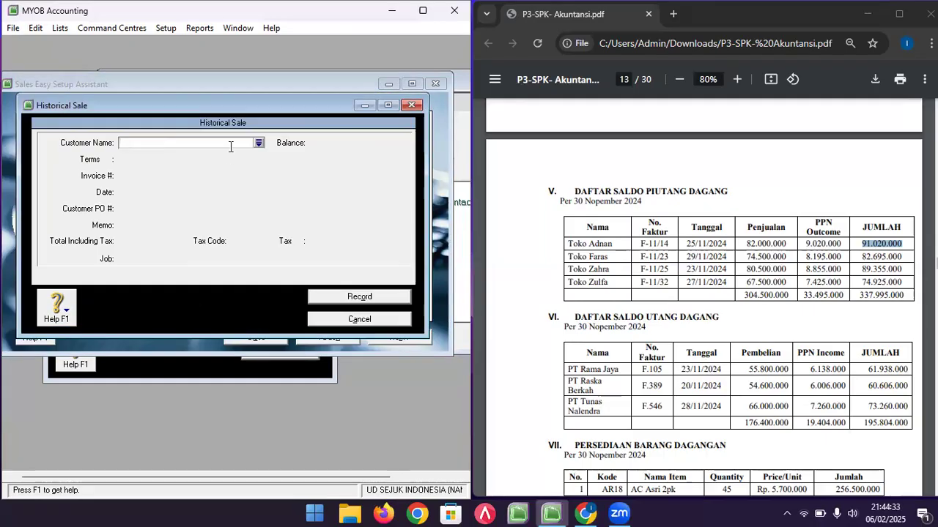
- Start a TOKO ZAHRA sale with invoice F-11/25, corrected date and memo OPENING BALANCE
click(259, 143)
double_click(141, 197)
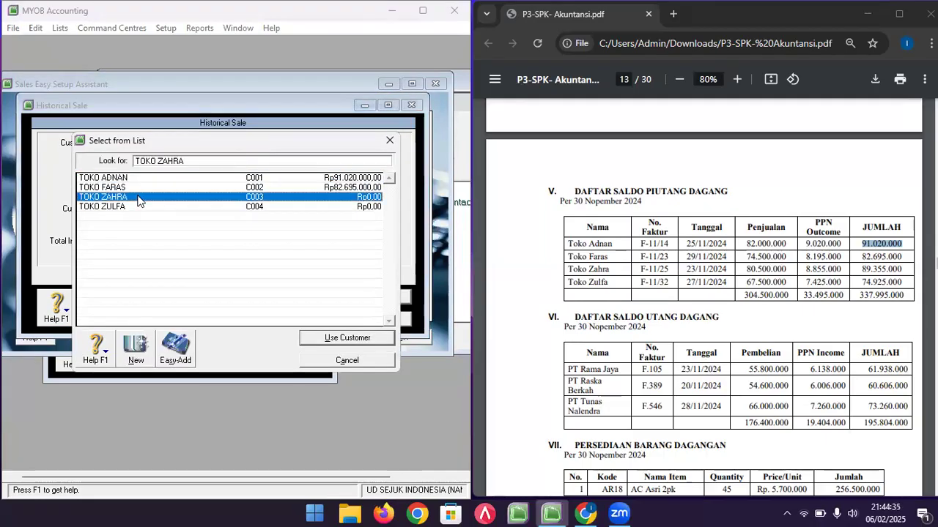
click(149, 176)
text(F-11/25)
key(Tab)
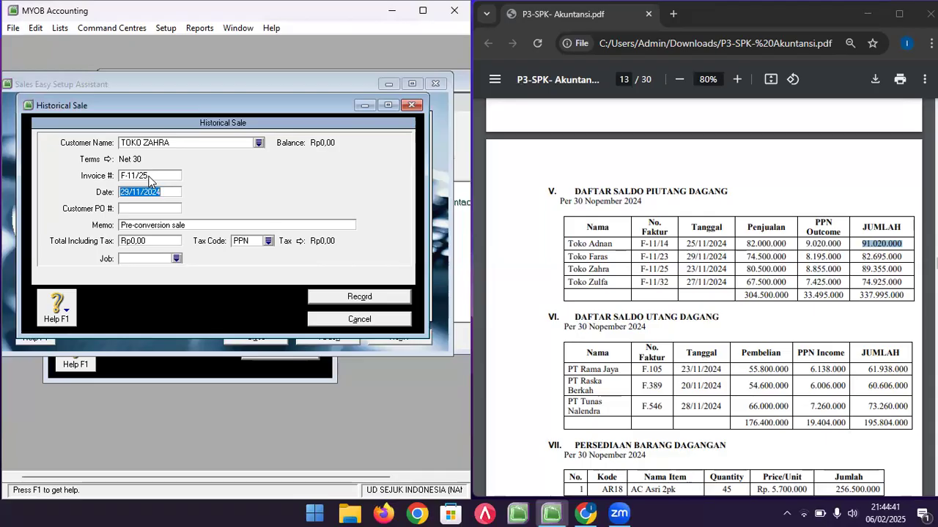
click(129, 195)
key(BackSpace)
text(3)
key(Tab)
key(Tab)
text(OPENING BALANCE)
- Enter the total with tax code N-T and record the Toko Zahra sale
key(Tab)
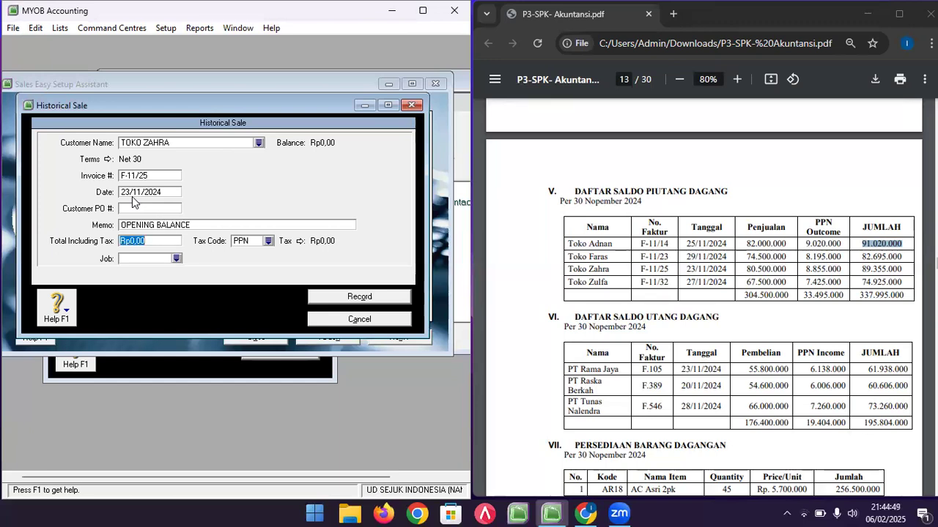
text(89335000)
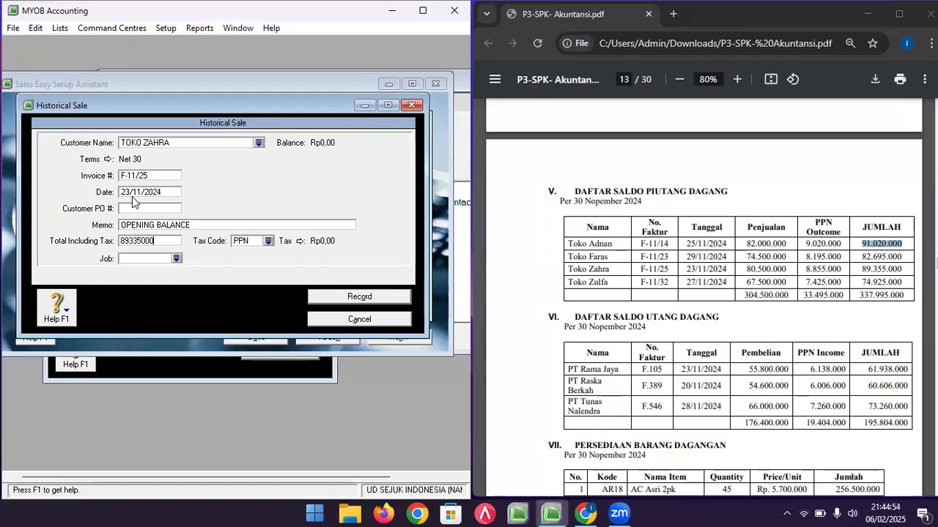
key(Tab)
key(BackSpace)
key(Tab)
click(348, 298)
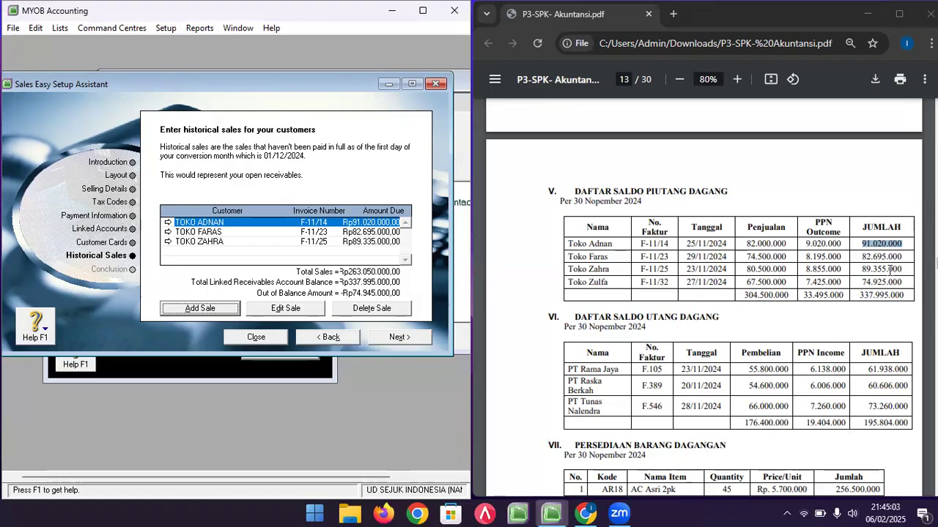
- Reopen Toko Zahra's sale, fix its total to 89.355.000 and check the PDF figures
click(519, 266)
click(357, 243)
double_click(357, 244)
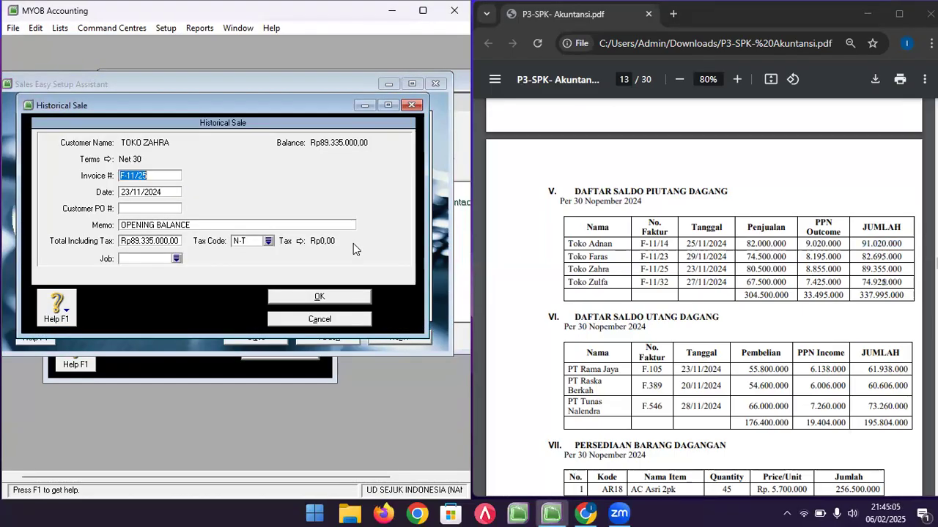
click(147, 243)
click(147, 243)
key(BackSpace)
text(5)
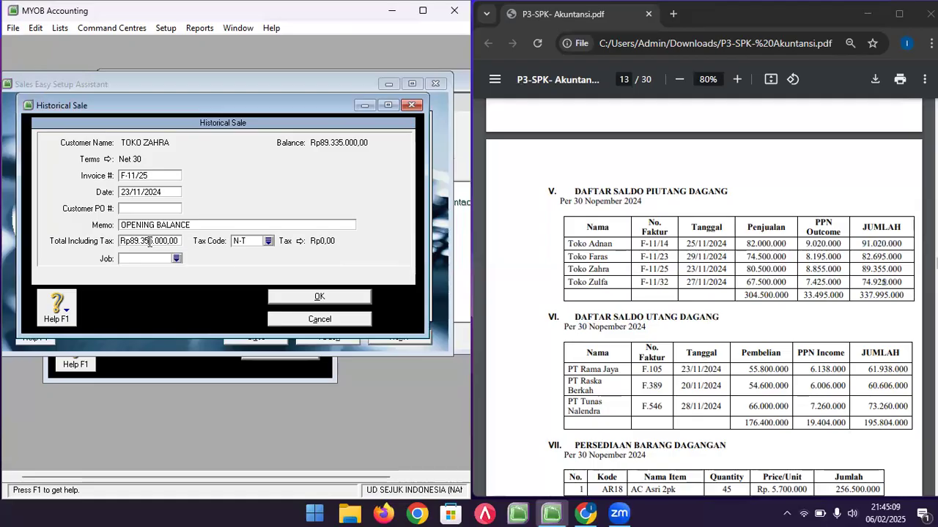
click(363, 297)
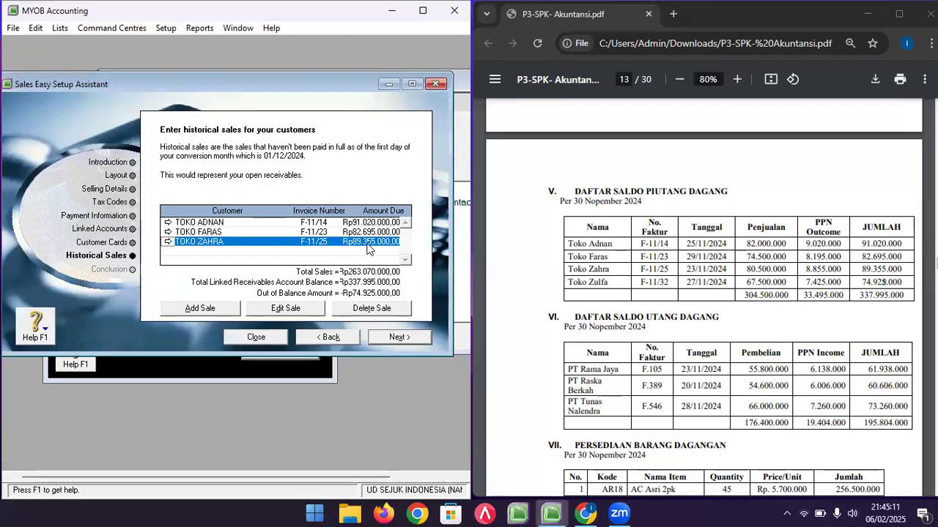
click(887, 293)
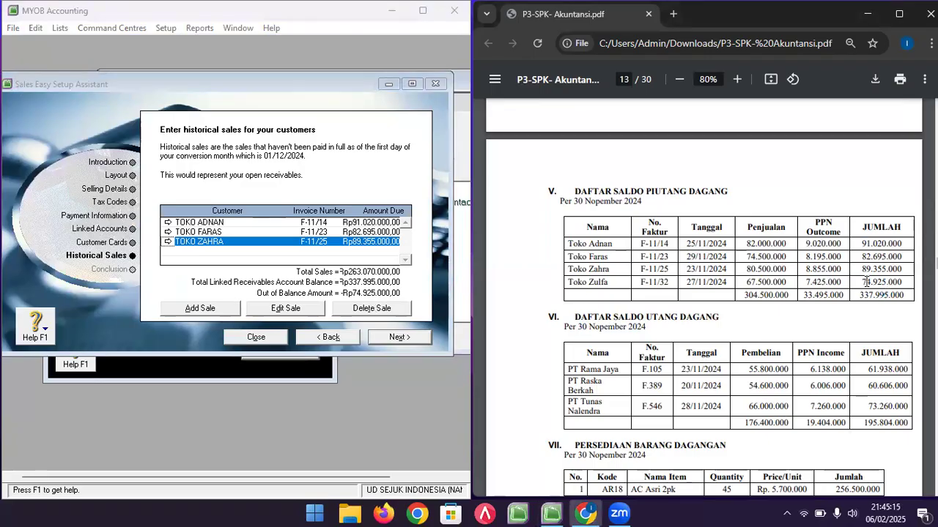
click(216, 314)
- Start a TOKO ZULFA sale with invoice F-11/32 dated 27/11/2024
click(258, 143)
double_click(249, 206)
click(165, 176)
text(F)
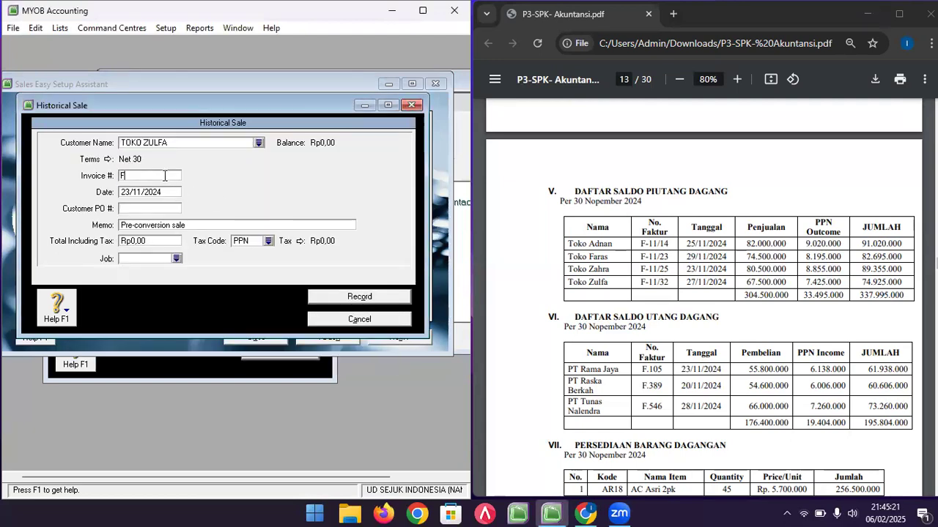
text(-11/32)
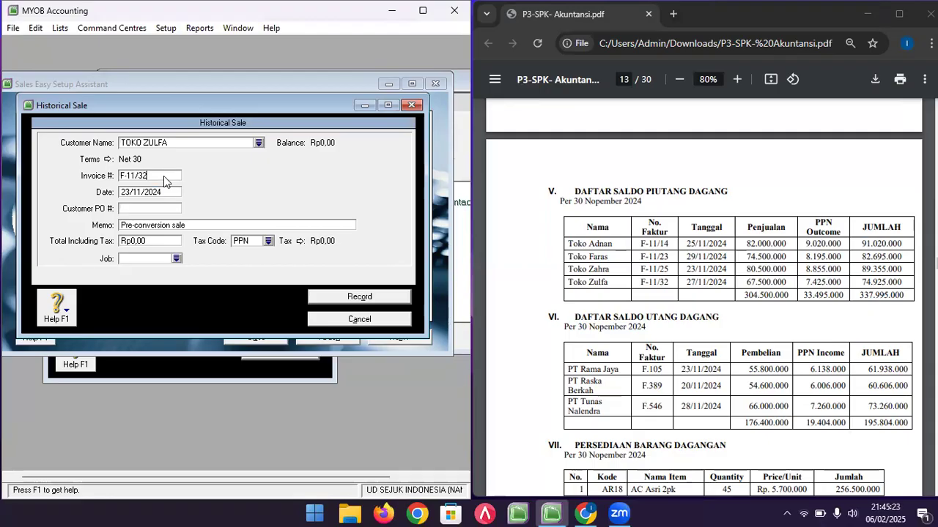
key(Tab)
click(134, 193)
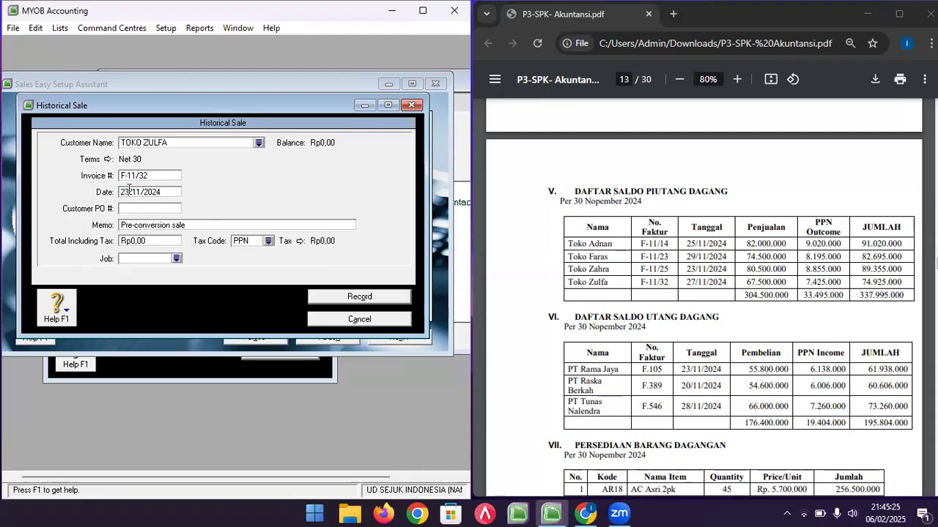
key(BackSpace)
text(7)
key(Tab)
key(Tab)
- Enter memo OPENING BALANCE, total 74.925.000, tax code N-T, and record the now-balanced sale
text(OPENING BALAN)
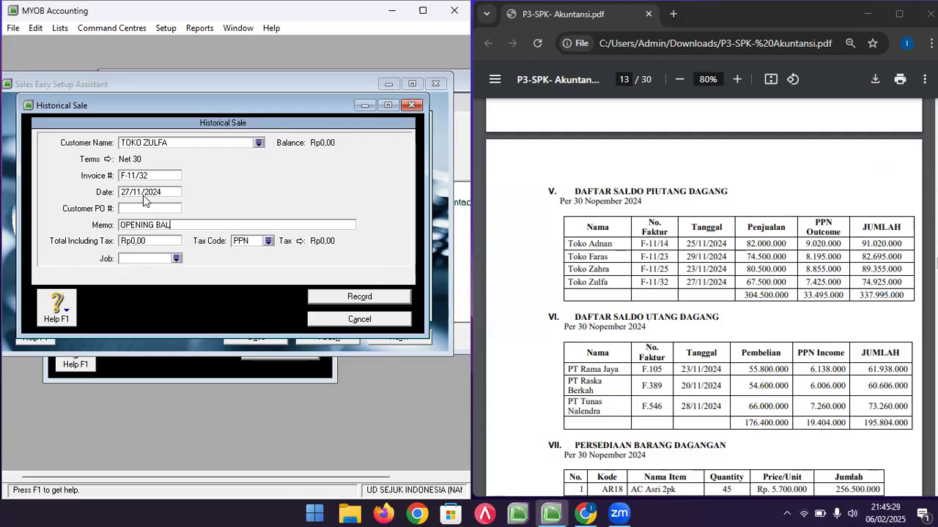
key(Tab)
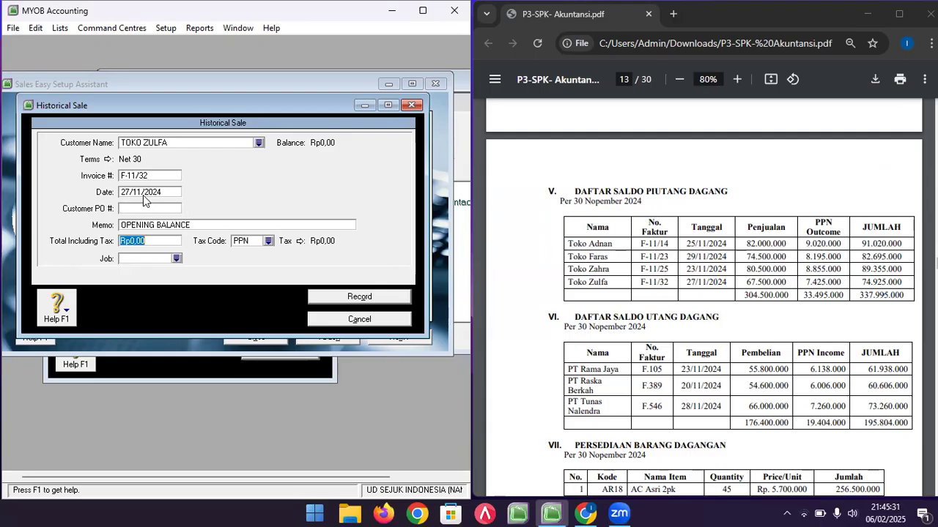
text(7)
text(4.925.000)
key(Tab)
text(N-T)
click(351, 306)
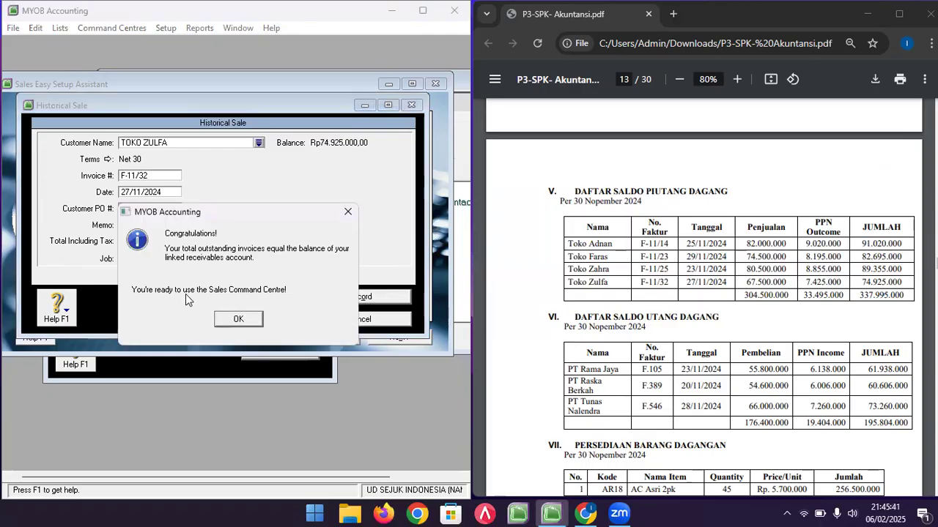
click(239, 320)
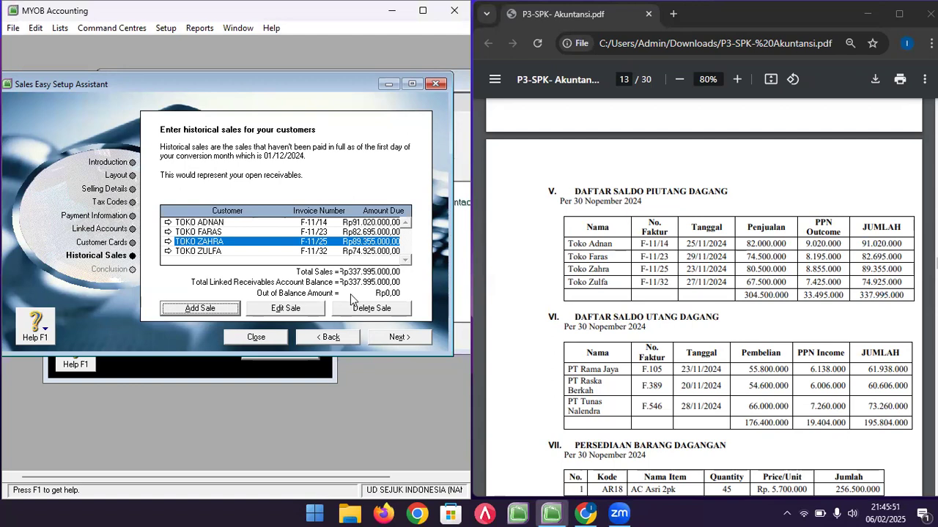
- Finish and close the sales setup, then return to the reference PDF
click(402, 338)
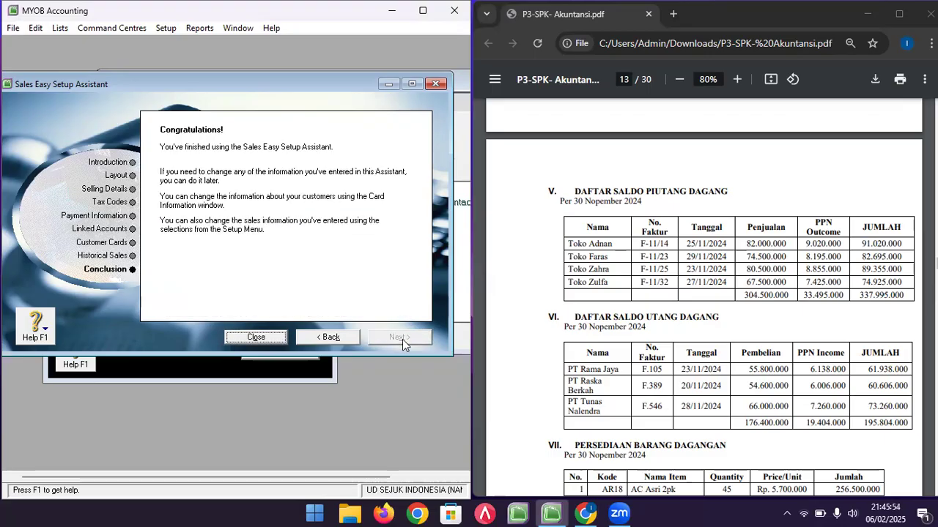
click(270, 338)
click(627, 293)
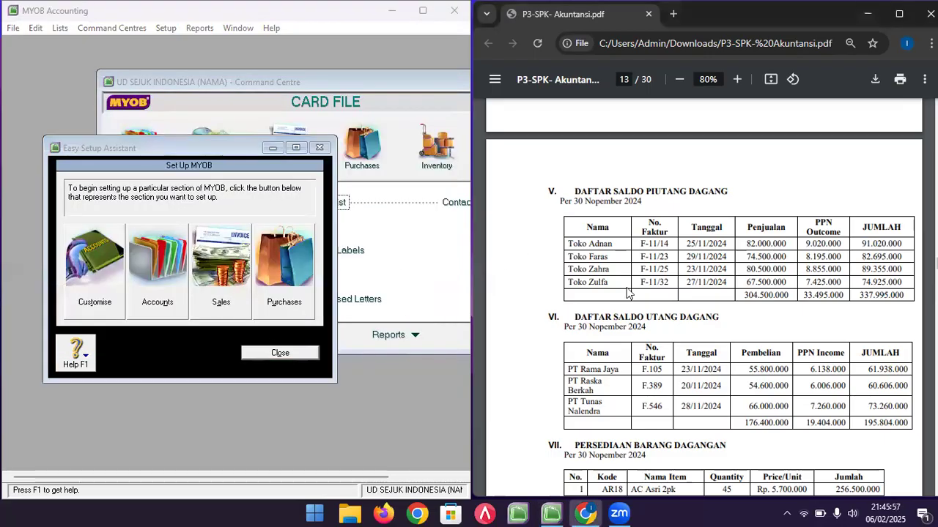
scroll(627, 293, up, 3)
scroll(627, 293, up, 3)
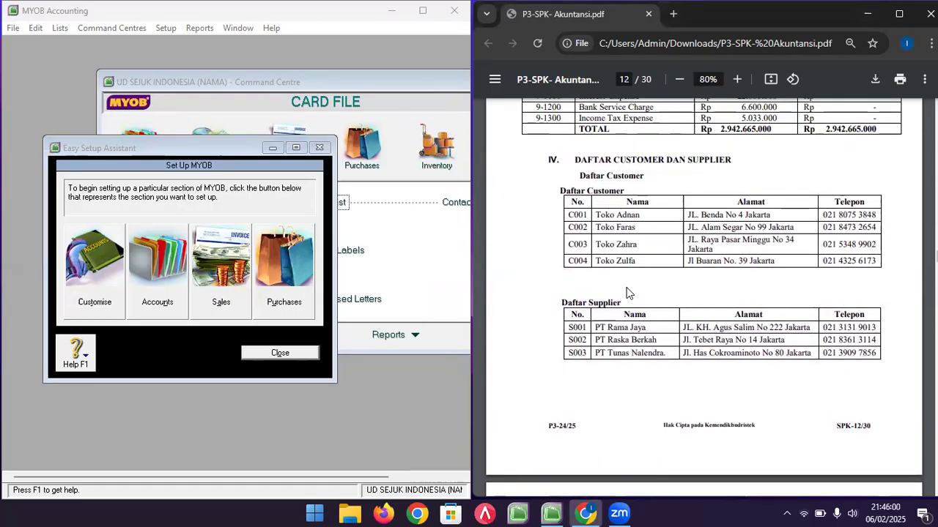
scroll(599, 319, down, 1)
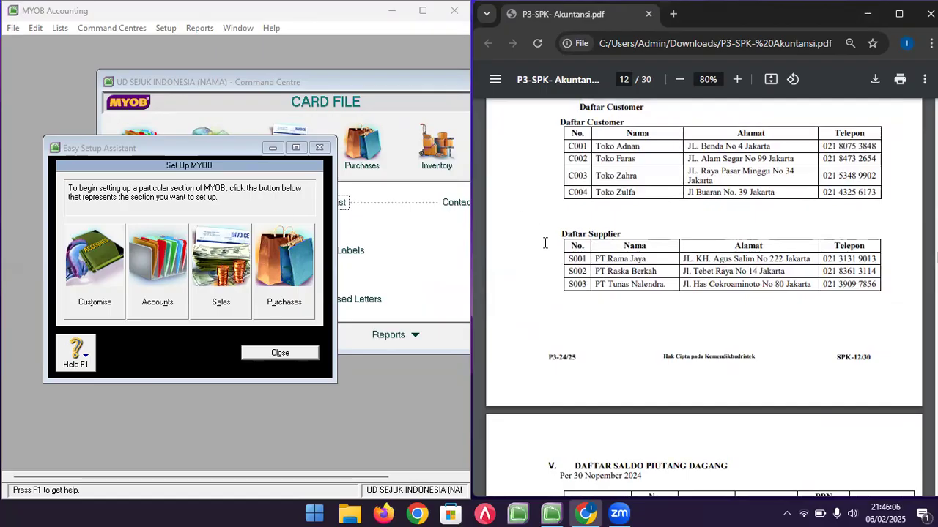
- Start the purchases setup and choose the Item purchase layout
click(284, 268)
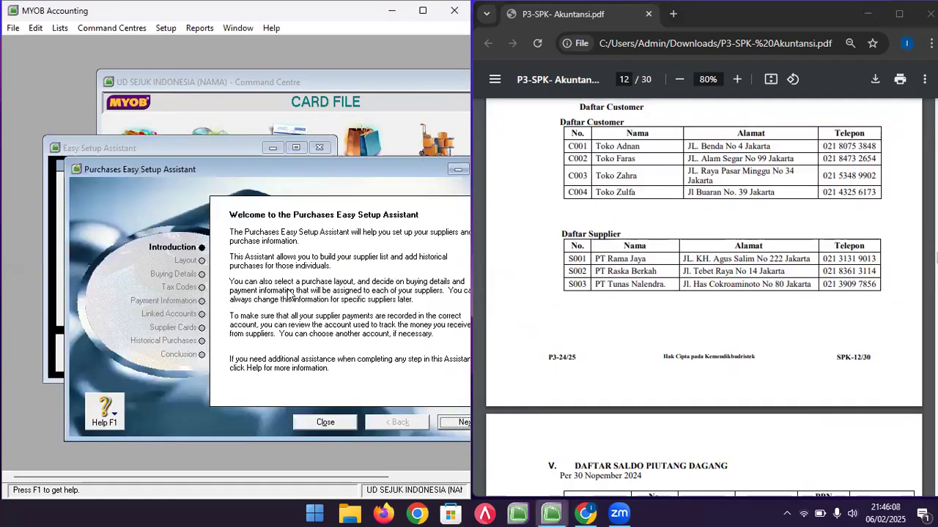
drag(290, 170, 237, 109)
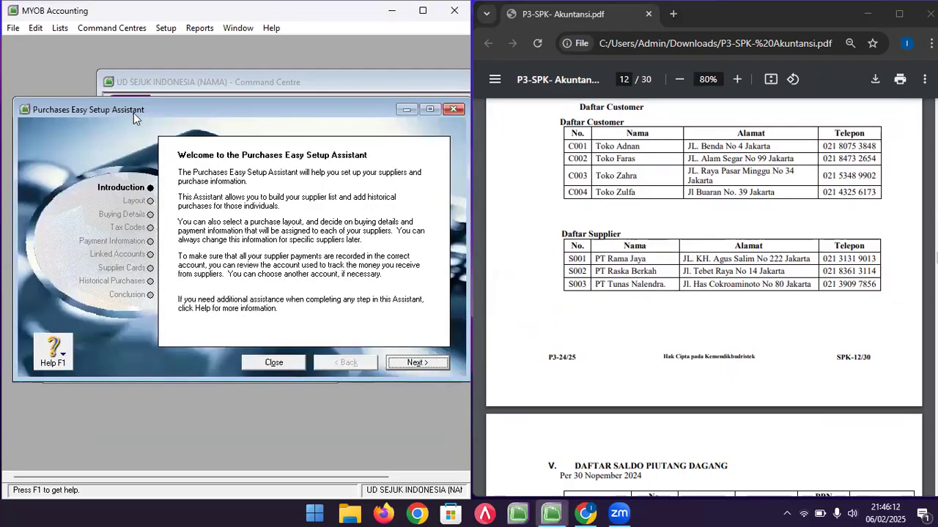
click(402, 365)
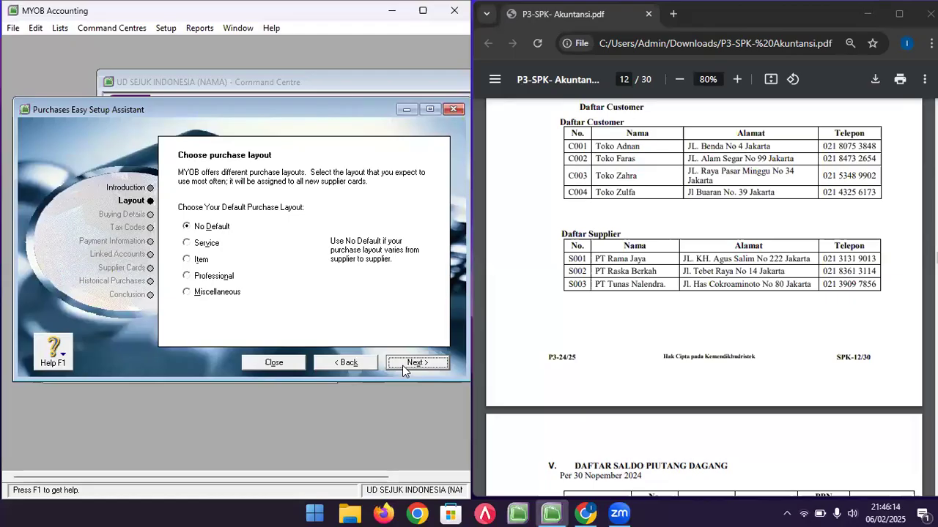
click(186, 260)
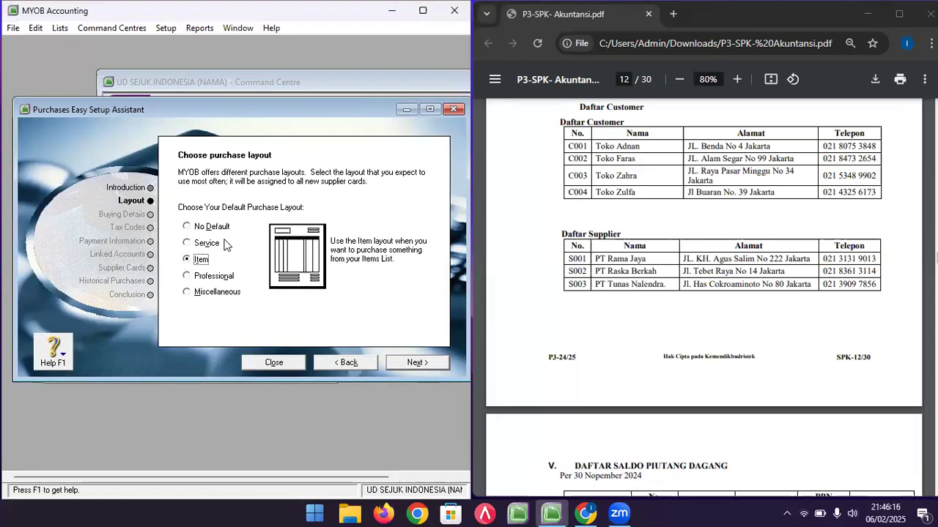
click(418, 362)
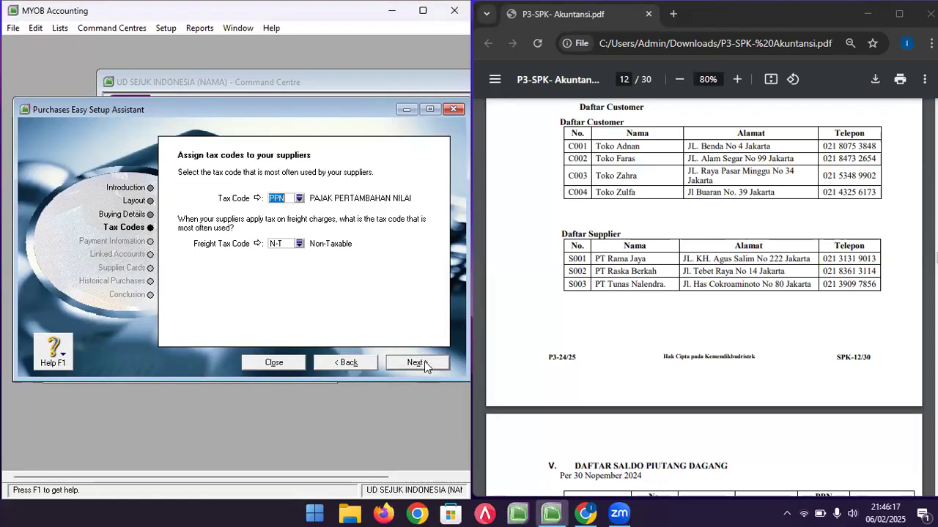
- Set 5-1100 COST OF GOODS SOLD as expense account and advance to the supplier list
click(135, 214)
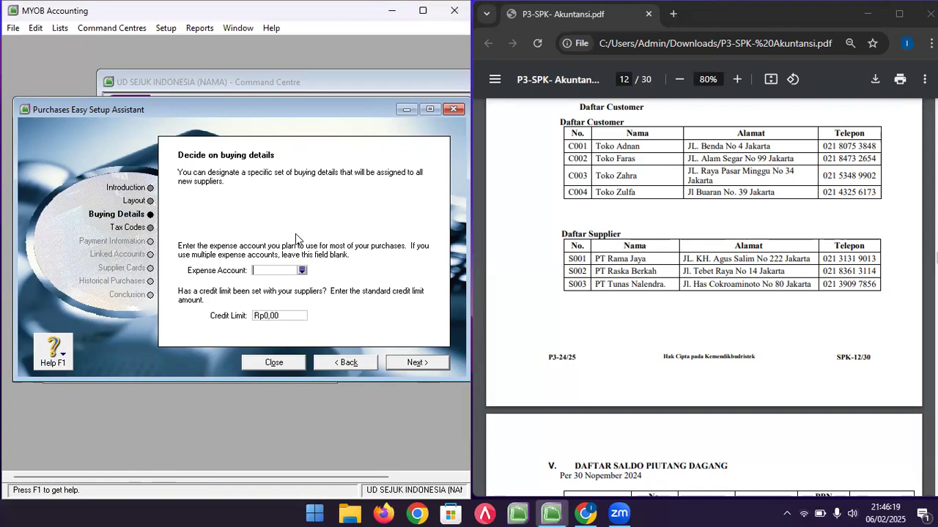
click(301, 270)
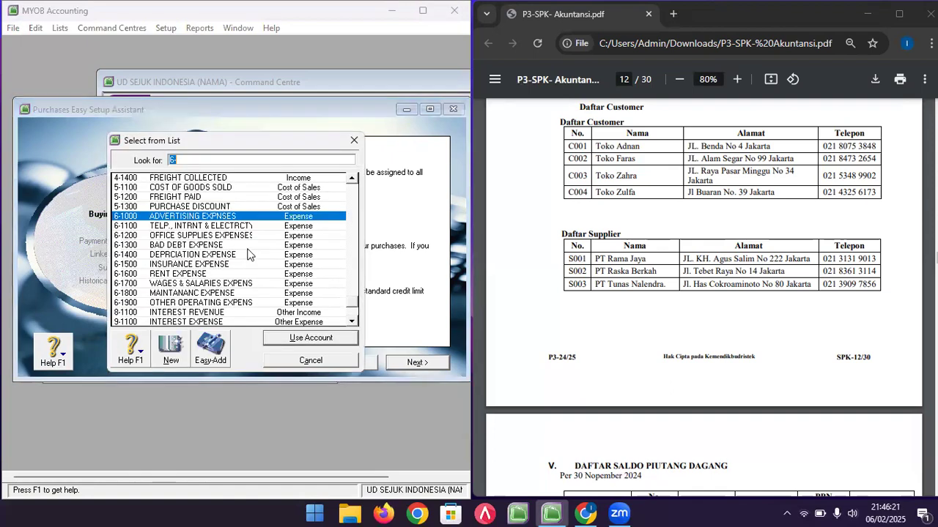
double_click(195, 188)
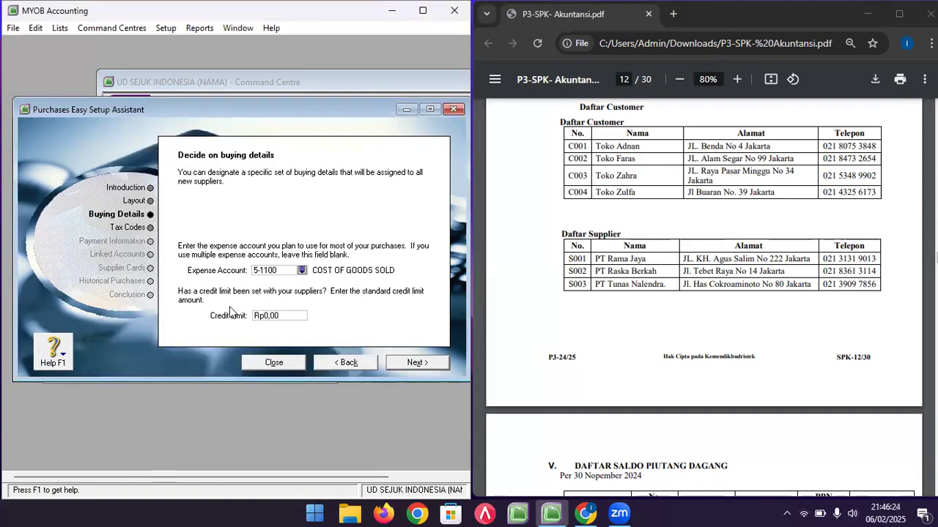
key(Return)
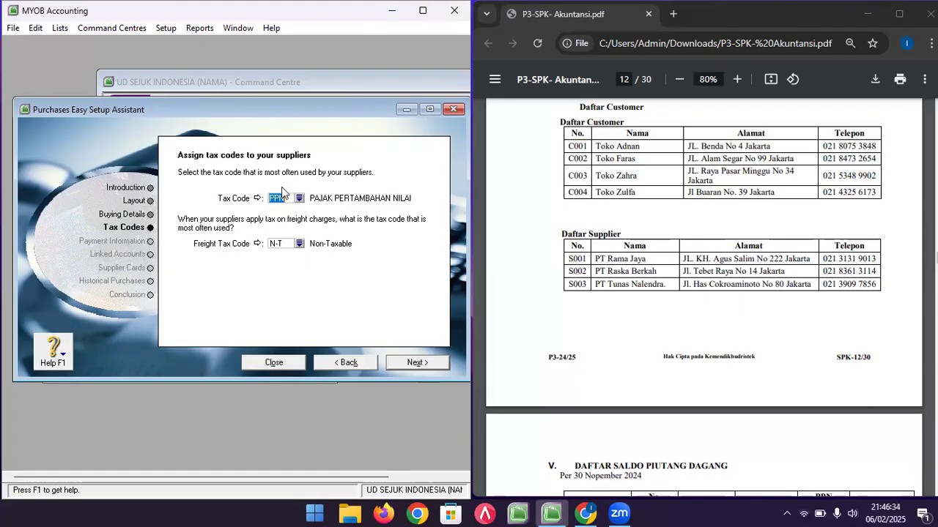
click(416, 362)
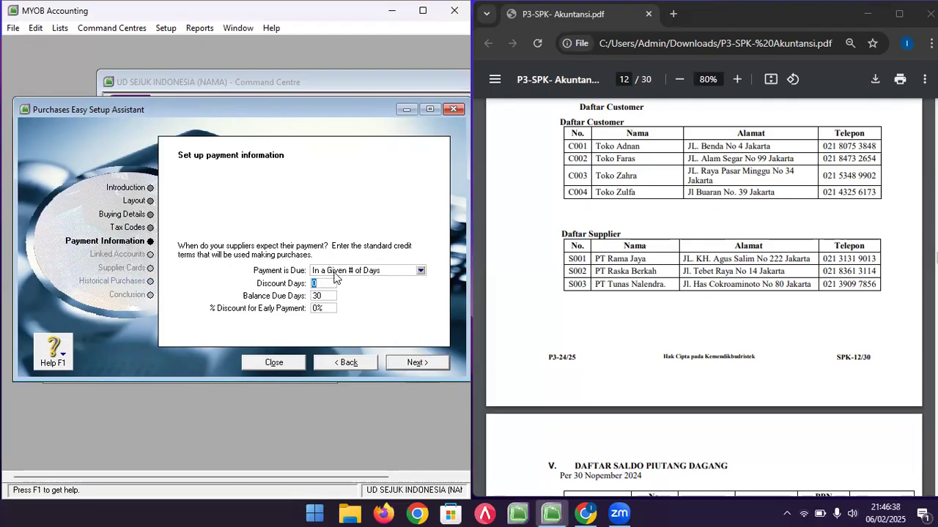
click(424, 359)
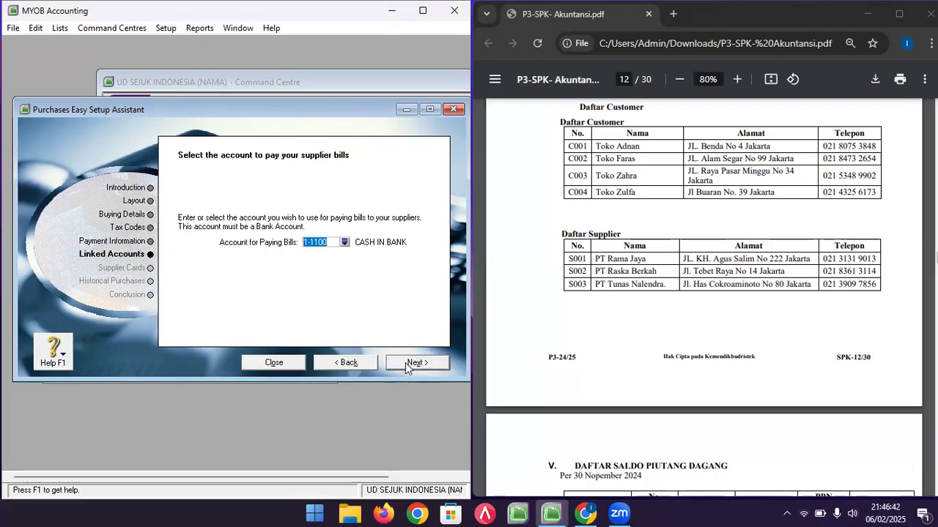
click(405, 362)
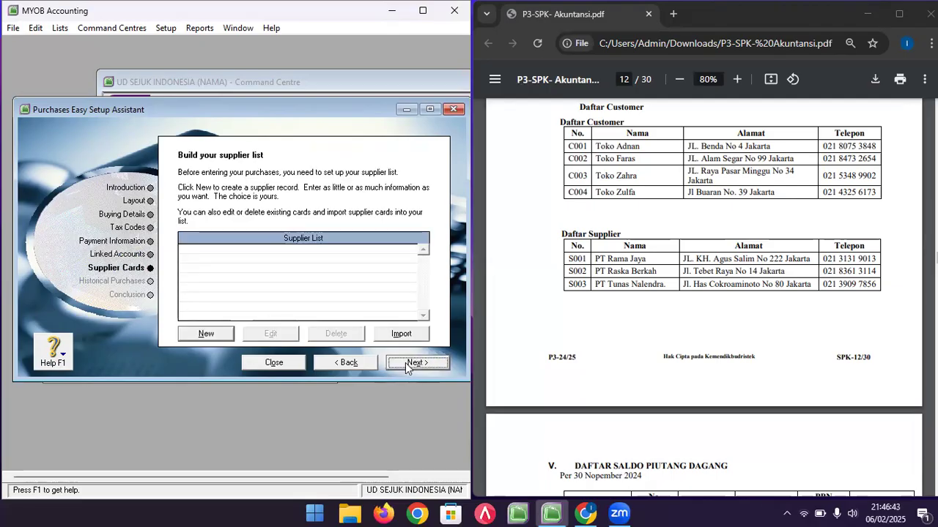
- Begin a new supplier card named PT RAMA JAYA with card ID S001
click(657, 284)
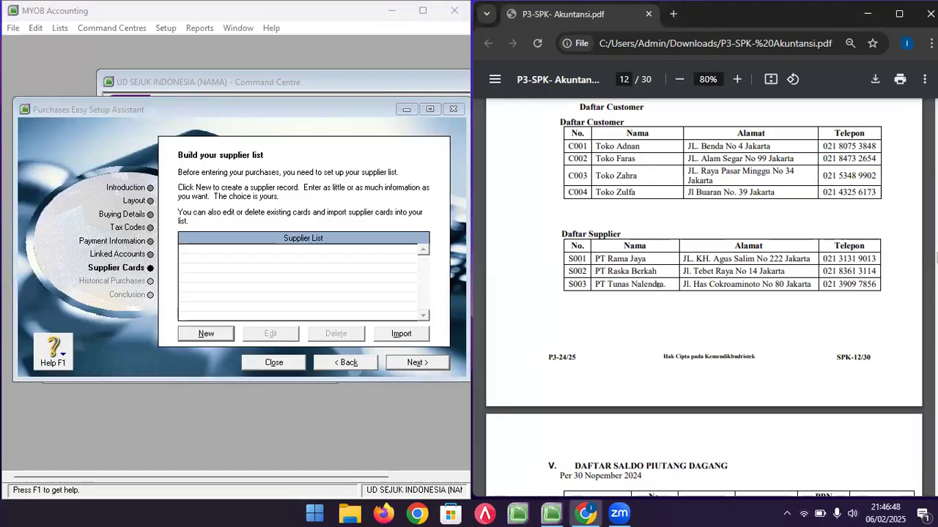
click(205, 335)
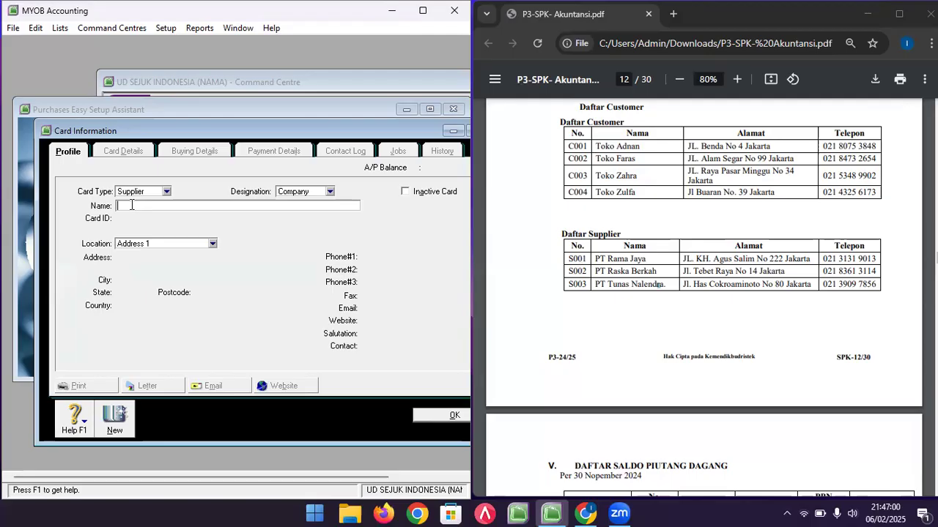
text(T )
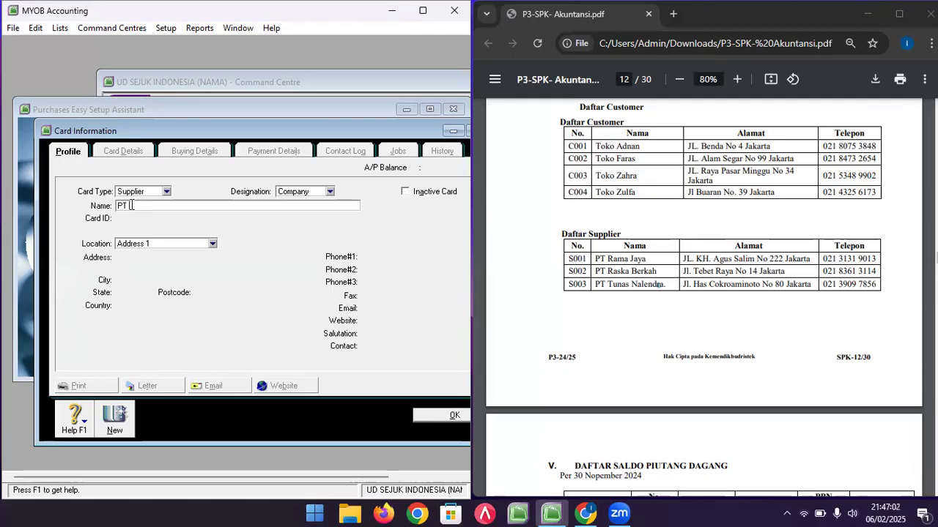
text(RAMA JAYA)
key(Tab)
text(S001)
key(Tab)
key(Tab)
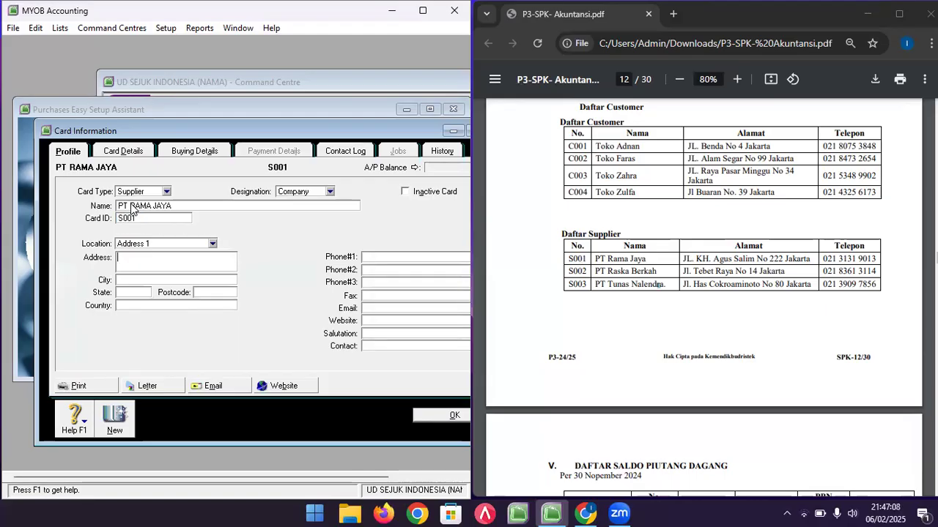
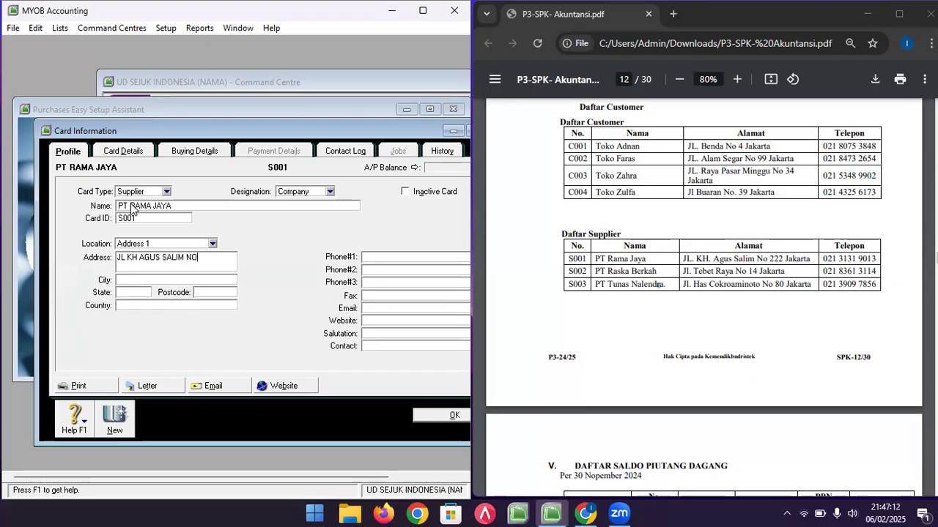
key(Tab)
key(Tab)
key(Tab)
text(02)
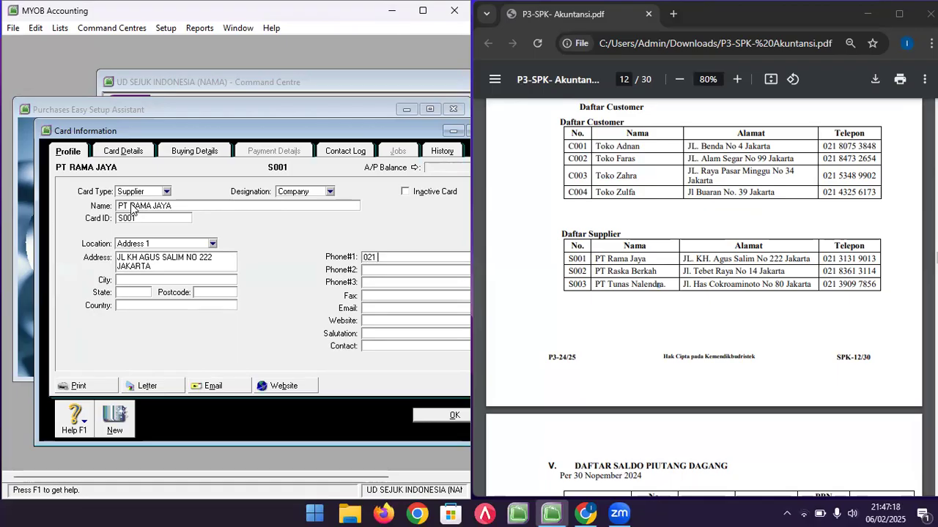
text(9013)
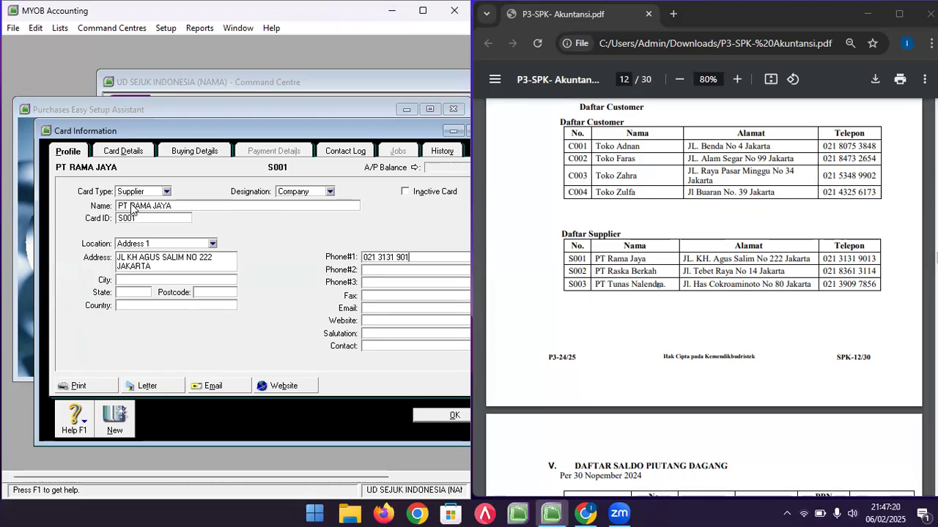
click(192, 151)
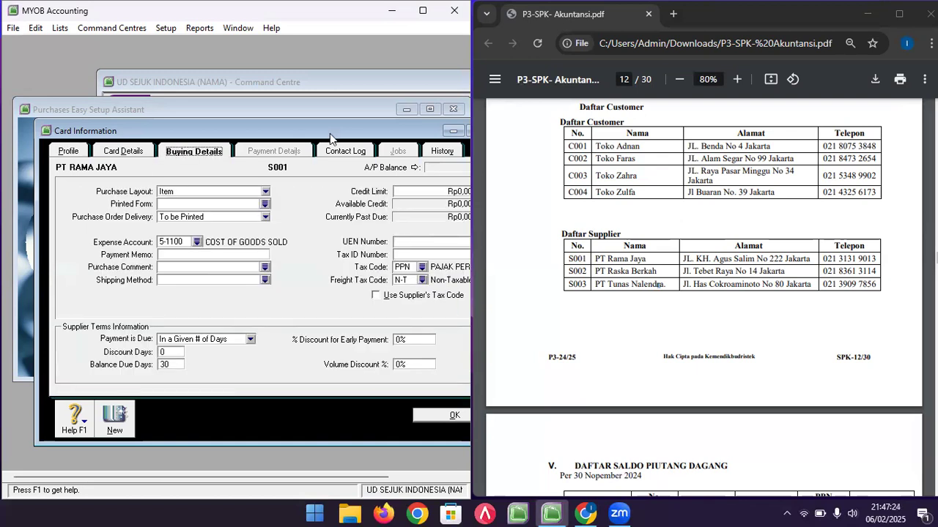
click(133, 152)
click(70, 151)
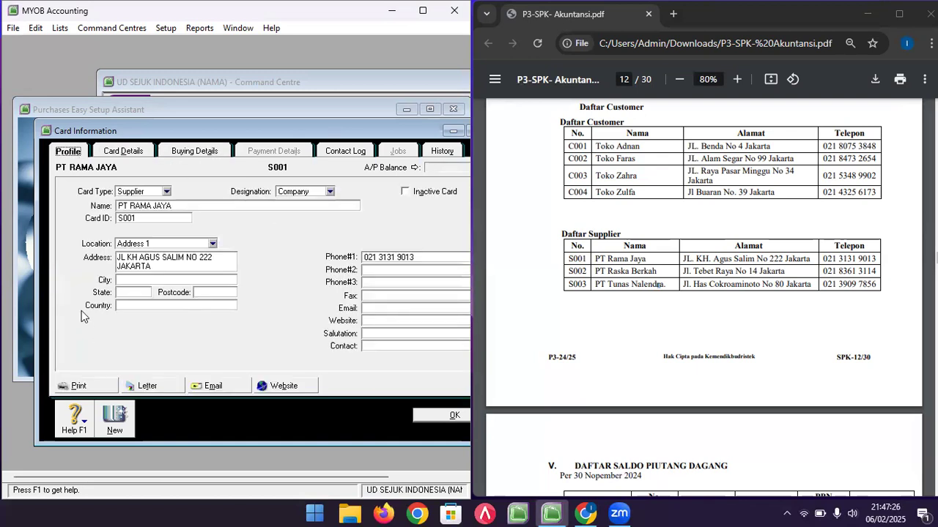
click(113, 416)
text(P)
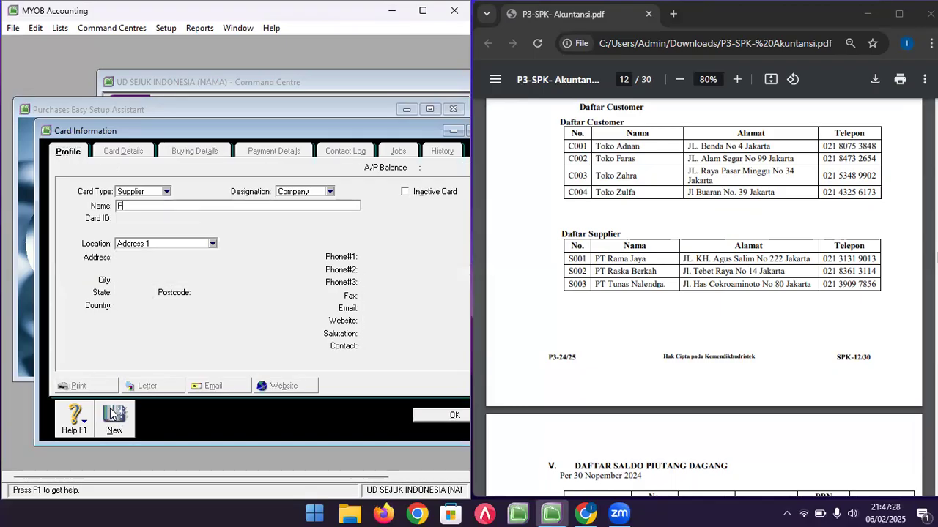
text(T RASKA BERKAH)
key(Tab)
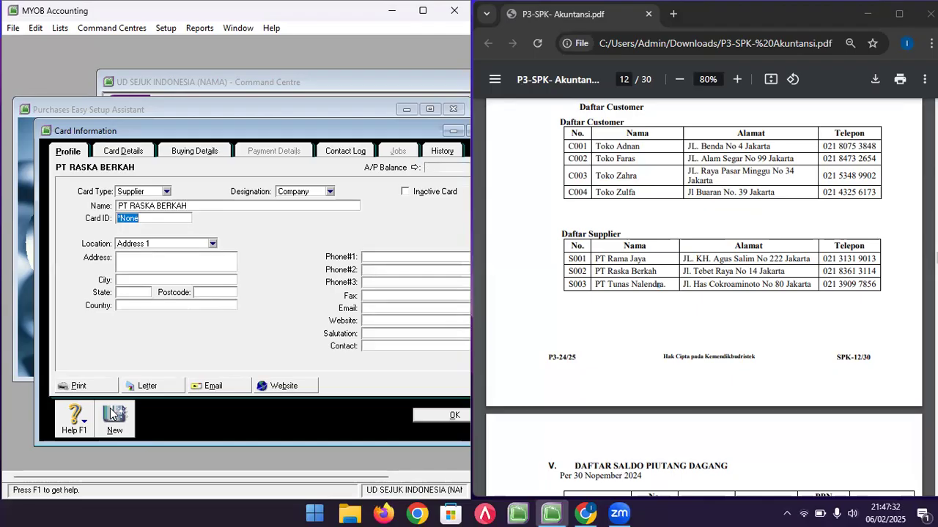
text(S00)
key(Tab)
key(Tab)
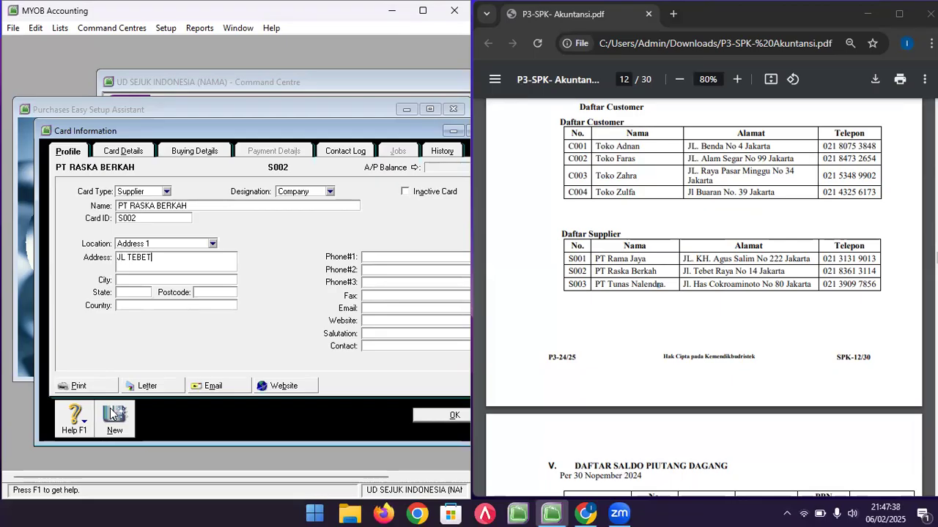
key(Tab)
key(Tab)
key(Tab)
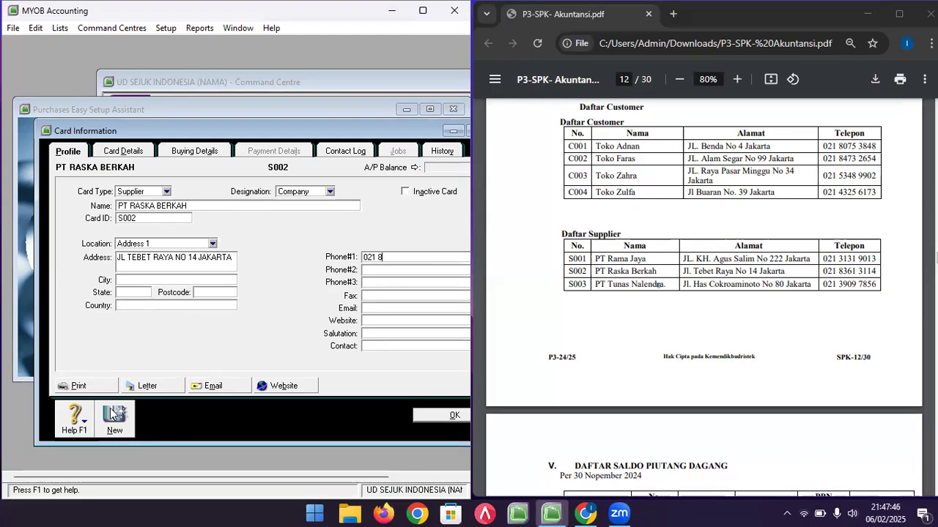
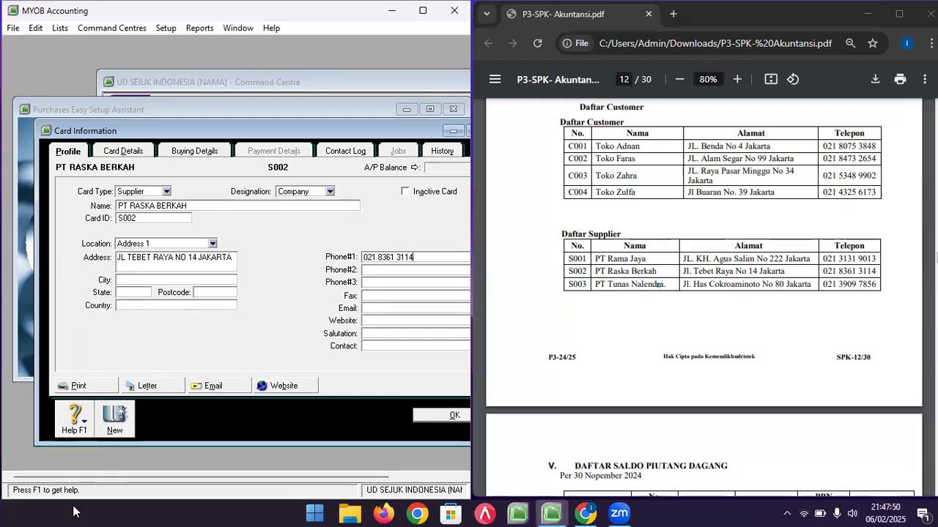
click(125, 428)
text(PT TUNA)
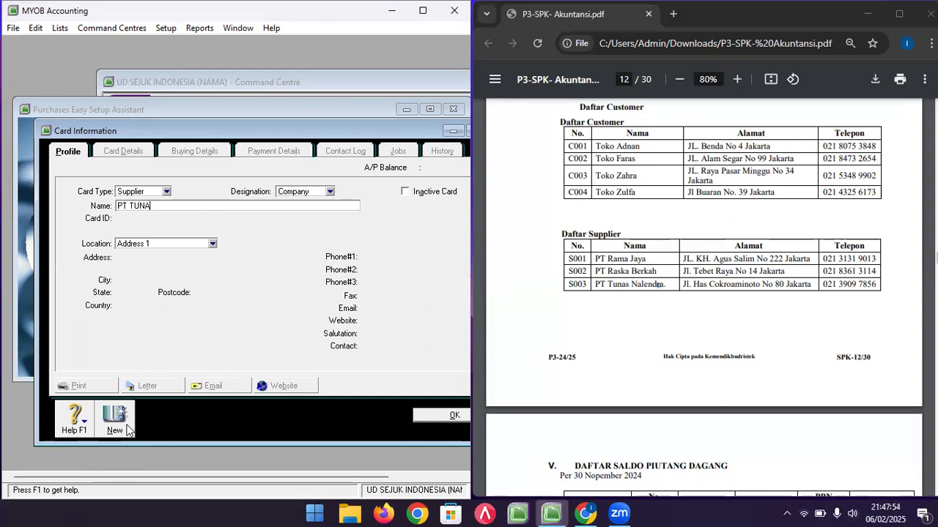
text(S NALENDRA)
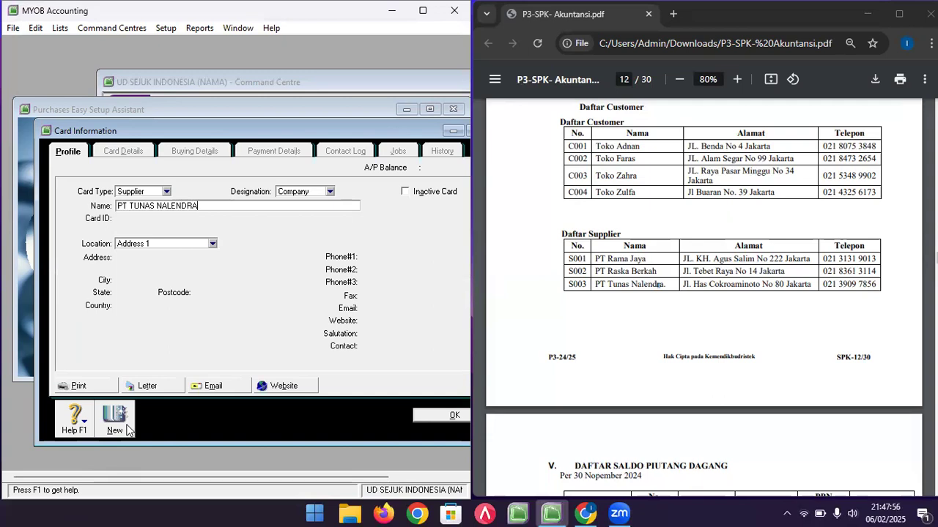
key(Tab)
text(S003)
key(Tab)
key(Tab)
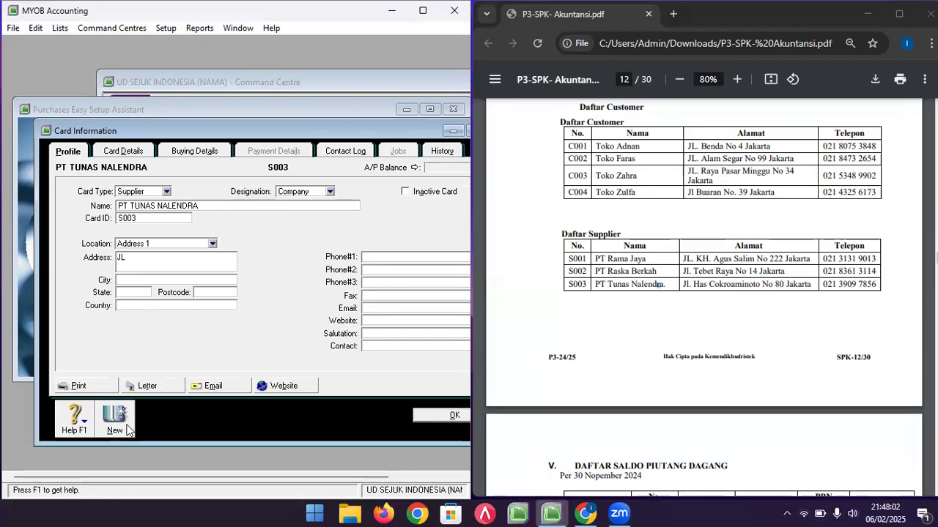
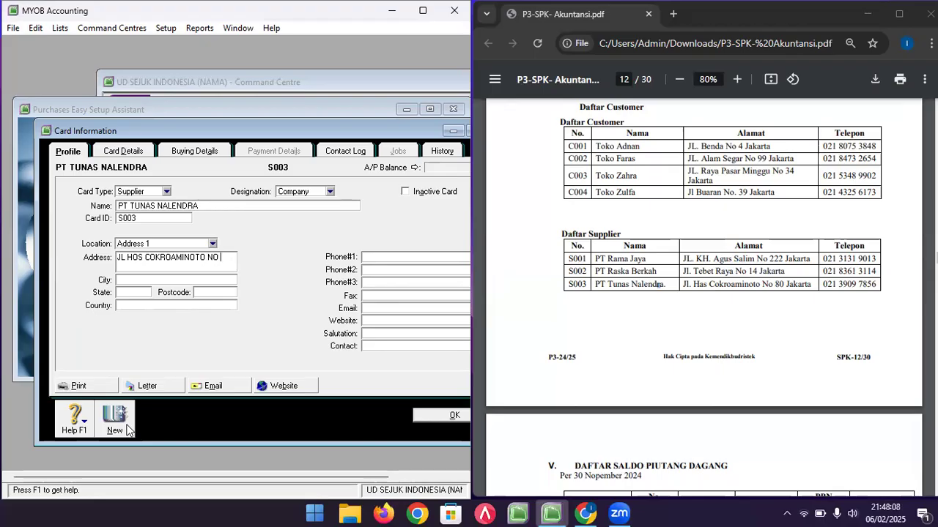
click(371, 258)
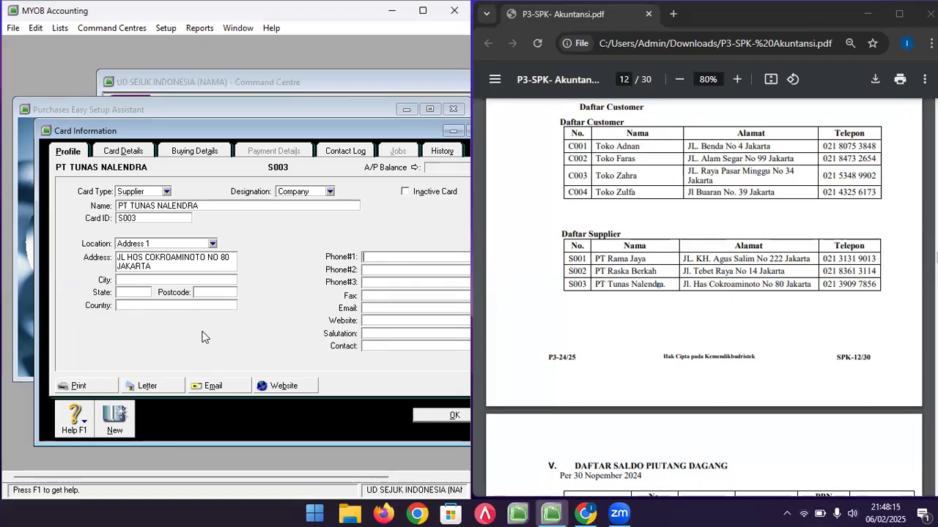
click(702, 284)
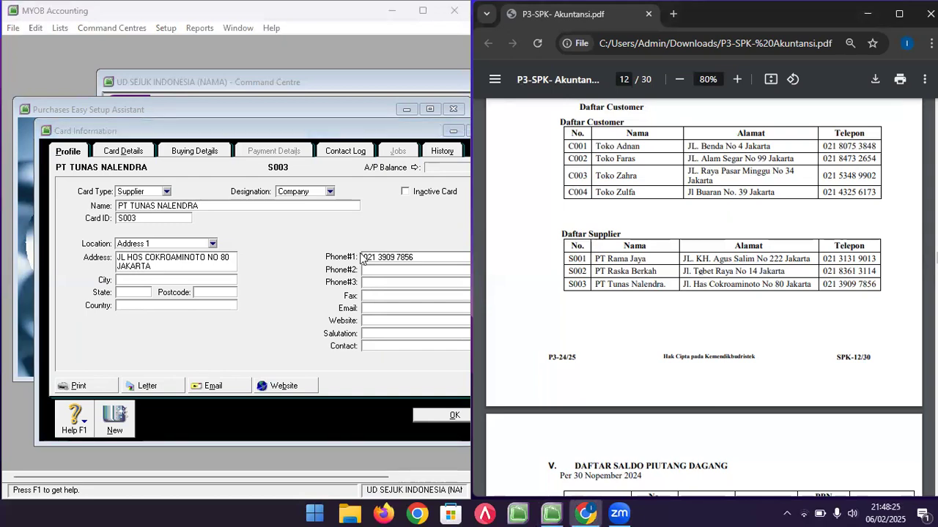
- Save the last supplier card and review the three suppliers in the list
click(430, 417)
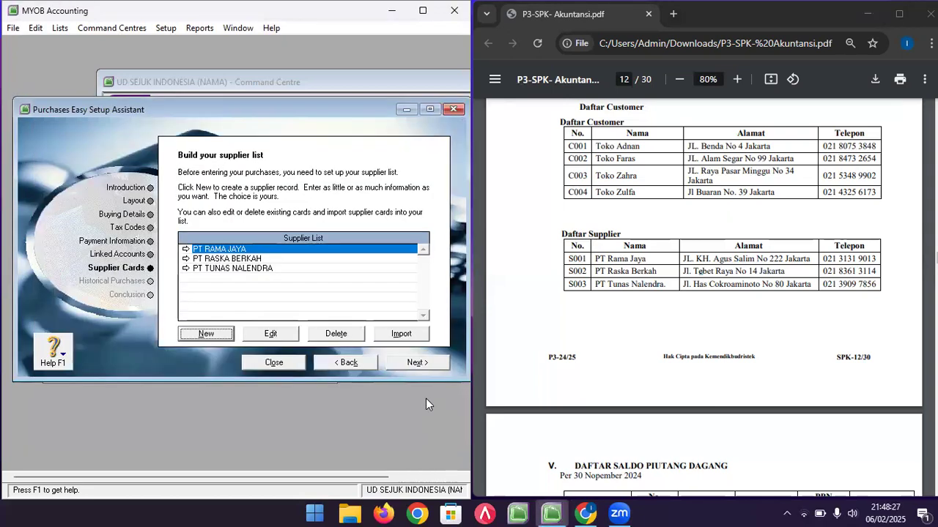
click(268, 270)
click(259, 261)
click(249, 249)
click(253, 259)
click(267, 269)
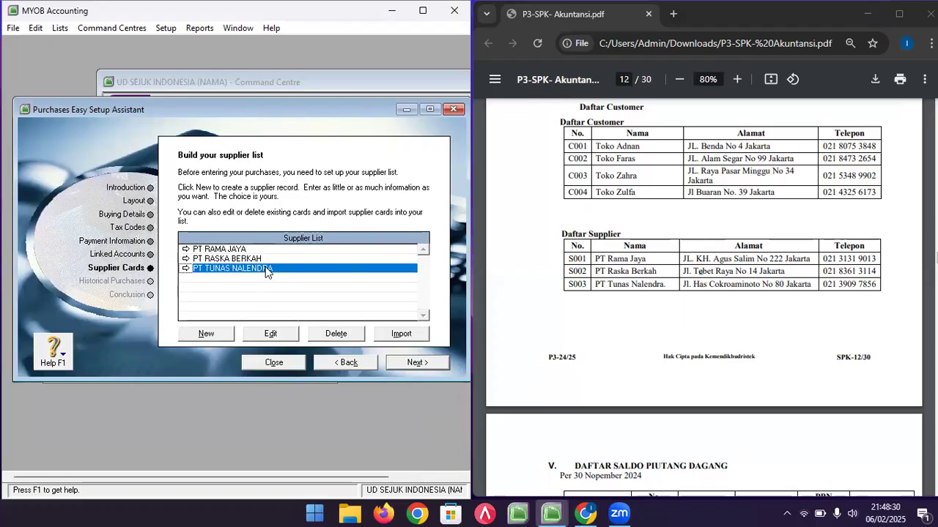
- Advance to Historical Purchases, check the payable balances in the PDF, and begin a new purchase entry
click(405, 364)
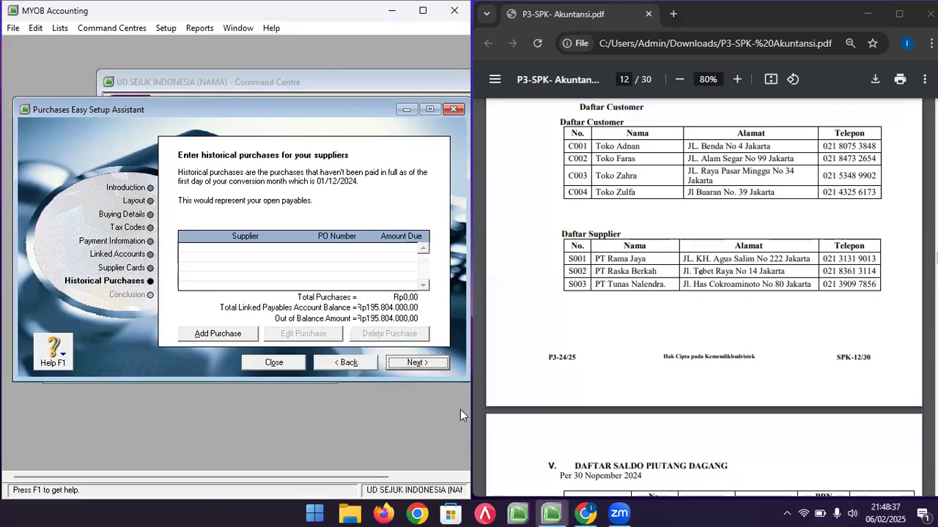
click(626, 315)
scroll(626, 315, down, 3)
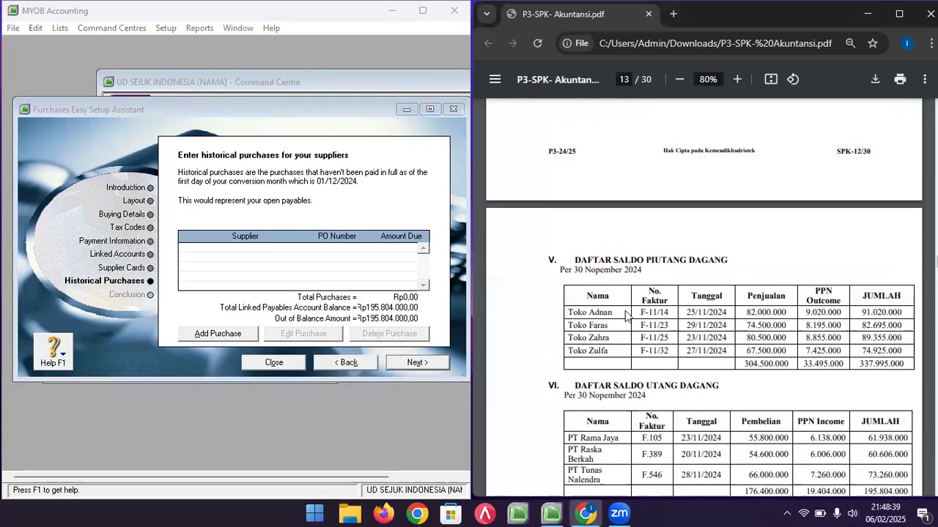
scroll(664, 388, down, 2)
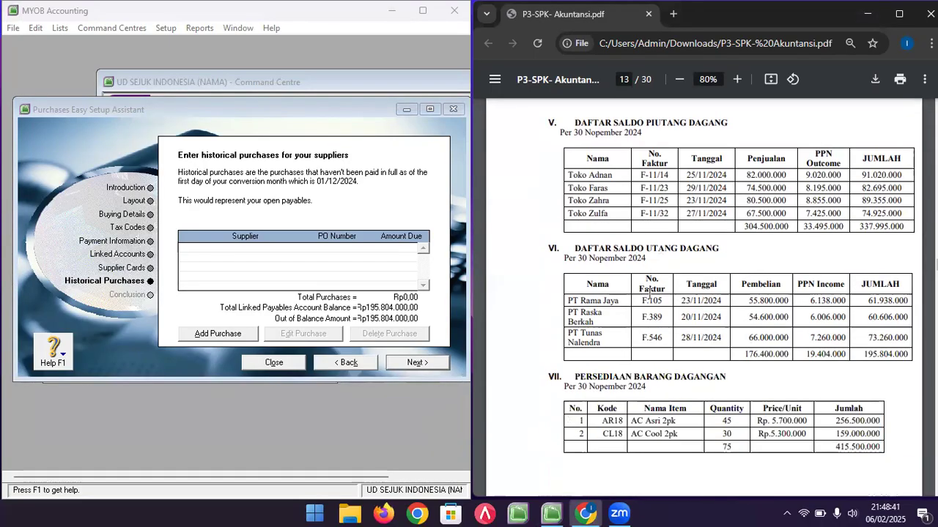
click(231, 336)
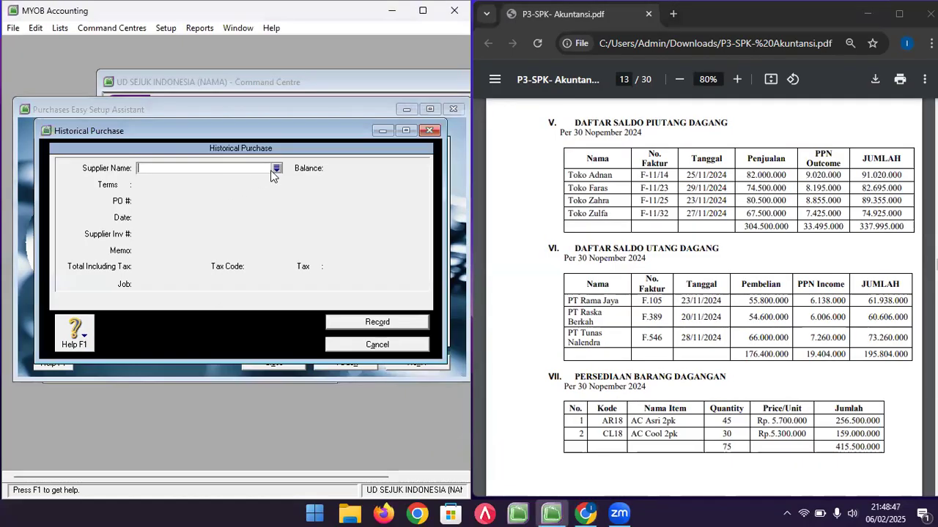
- Record PT RAMA JAYA's purchase F.105, dated 23/11/2024, memo OPENING BALANCE, total 61.938.000
click(276, 170)
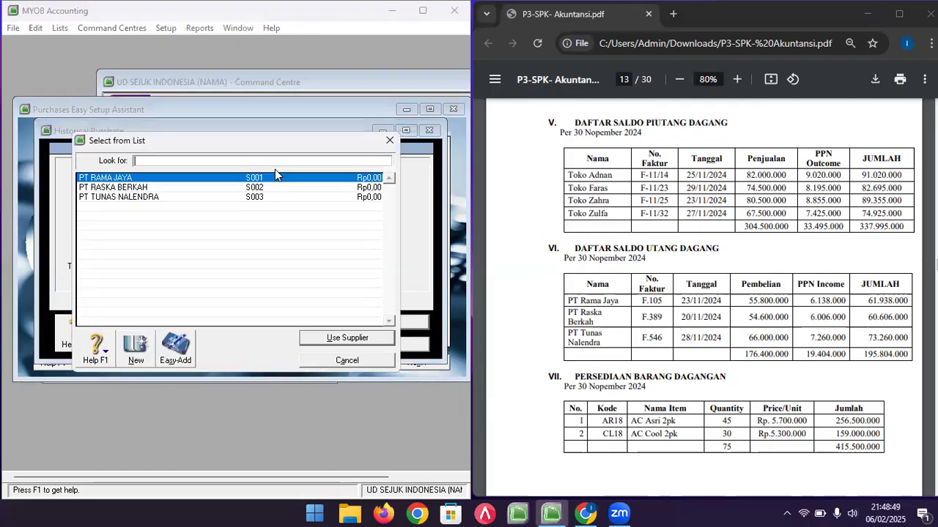
double_click(164, 180)
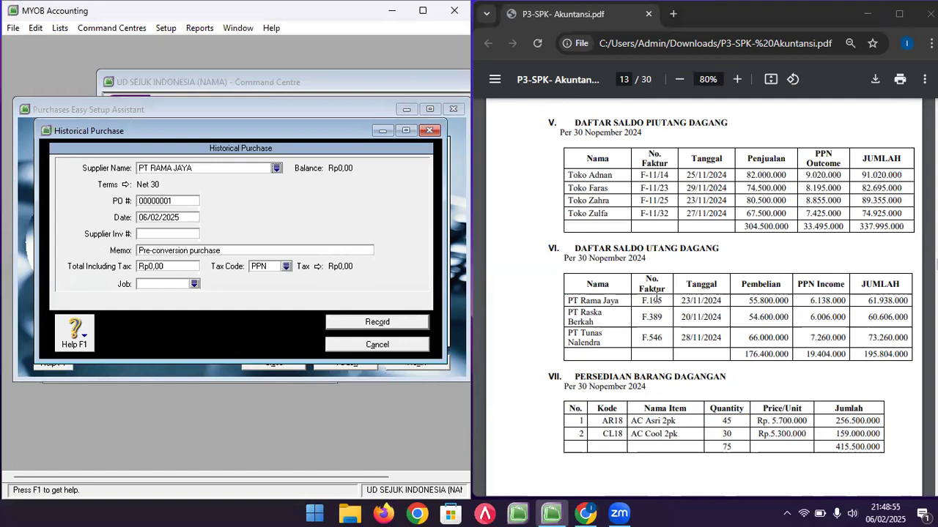
click(180, 217)
text(23/11/2024)
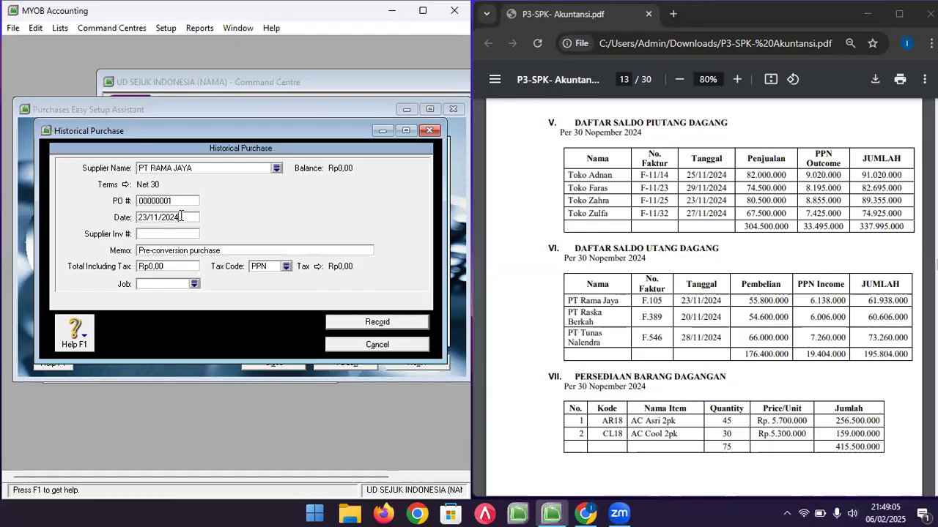
key(Tab)
text(F.105)
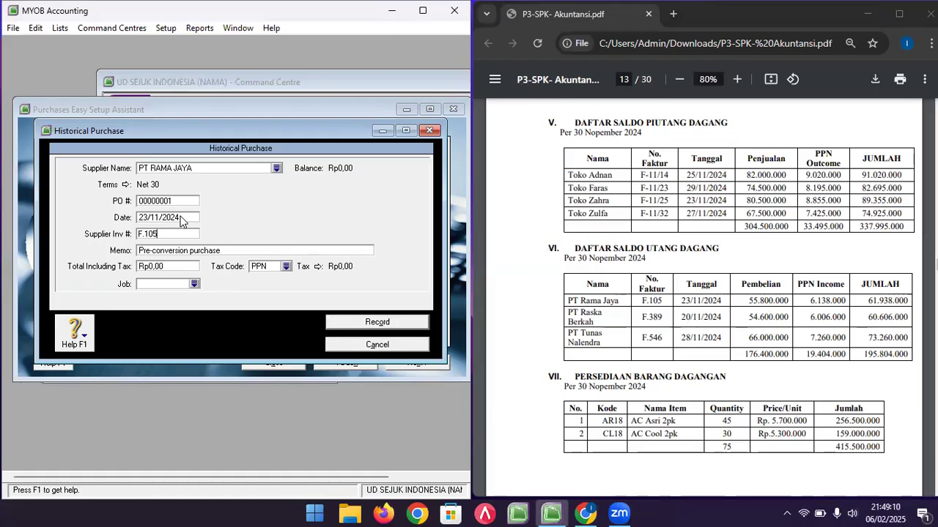
key(Tab)
text(OPENING BALANCE)
key(Tab)
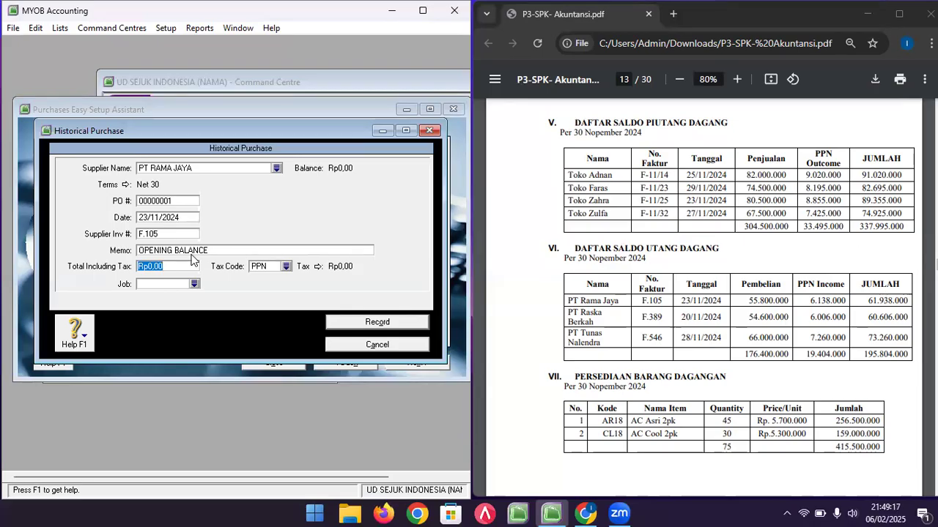
text(61)
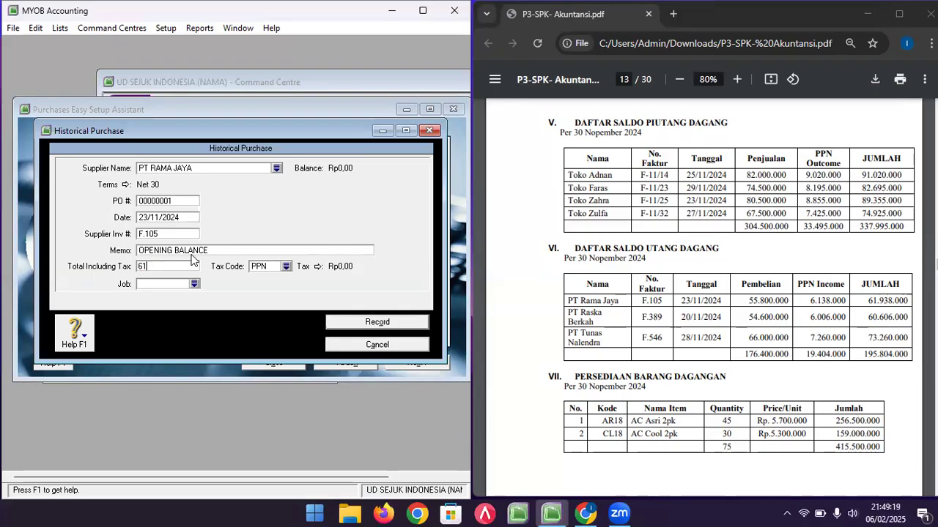
text(.938.000)
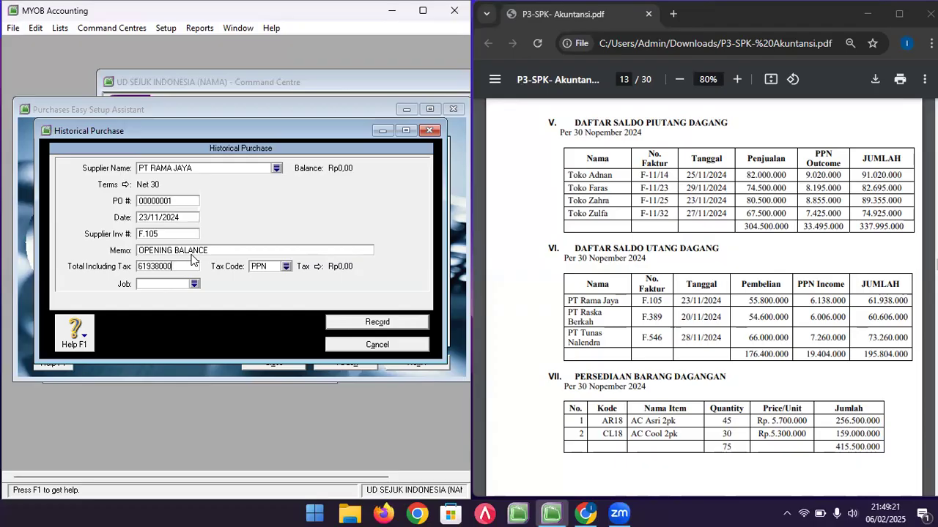
key(Tab)
click(359, 321)
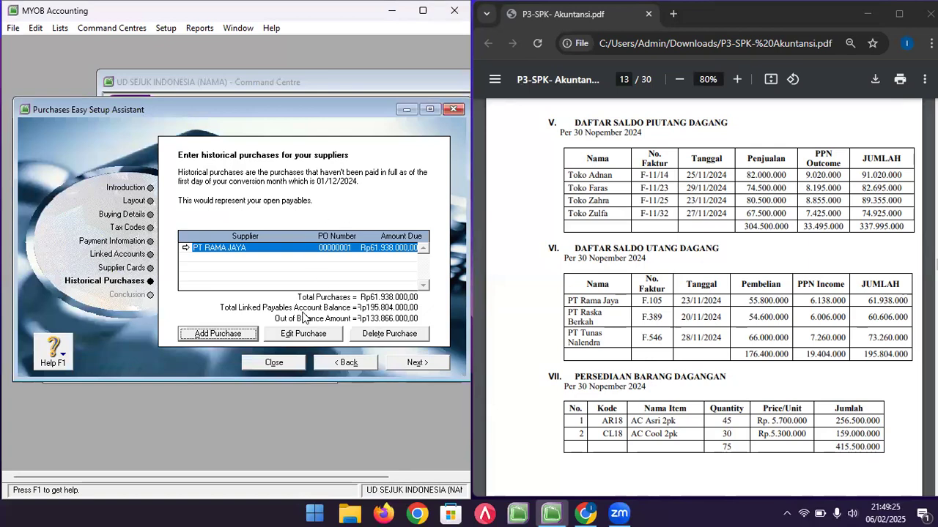
- Start a new historical purchase for PT RASKA BERKAH dated 20/11/2024
click(238, 338)
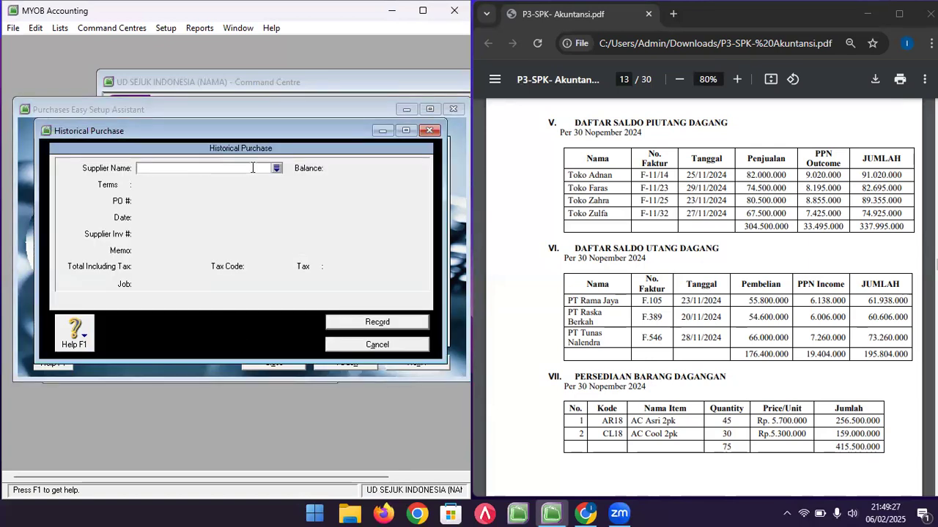
click(279, 171)
double_click(291, 187)
click(183, 218)
click(147, 218)
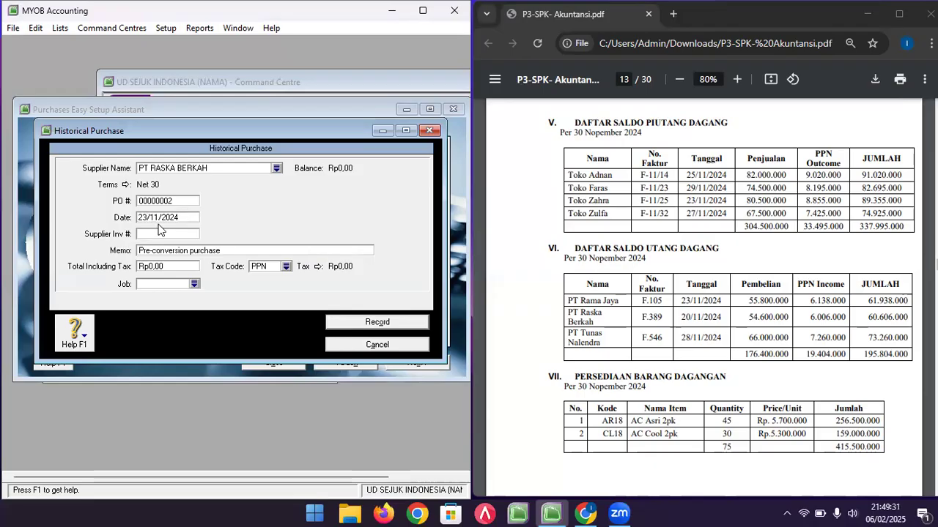
key(BackSpace)
text(0)
- Enter invoice F.389, memo OPENING BALANCE, total 60606000 with tax code N-T, and record it
click(164, 235)
text(F)
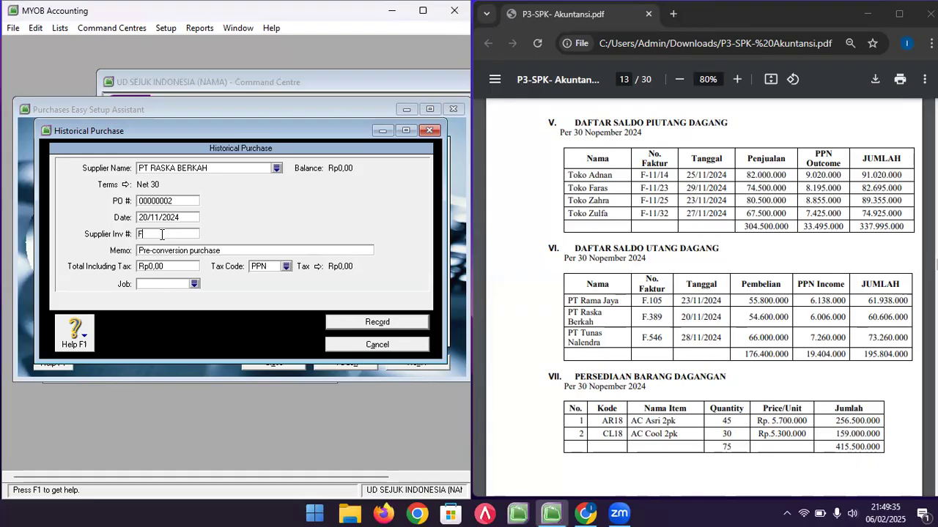
text(.389)
key(Tab)
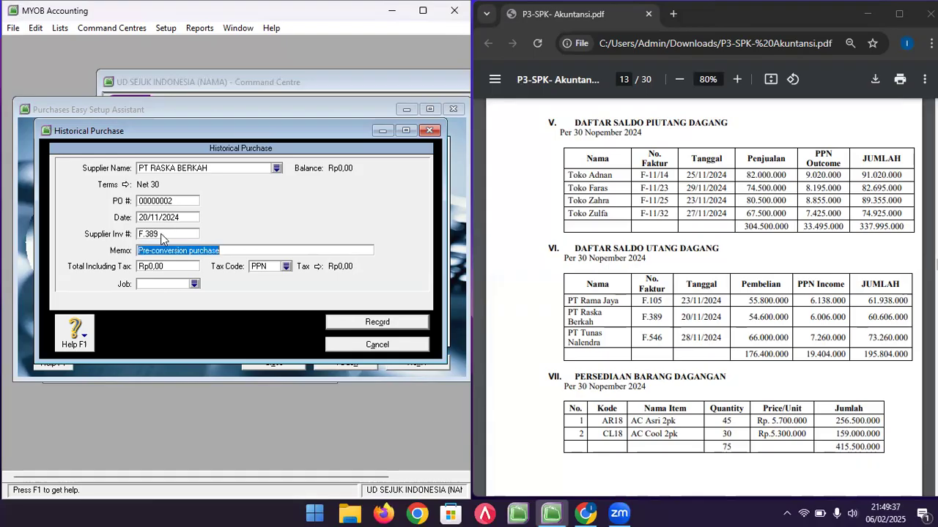
text(OPENING BALANCE)
key(Tab)
text(60606000)
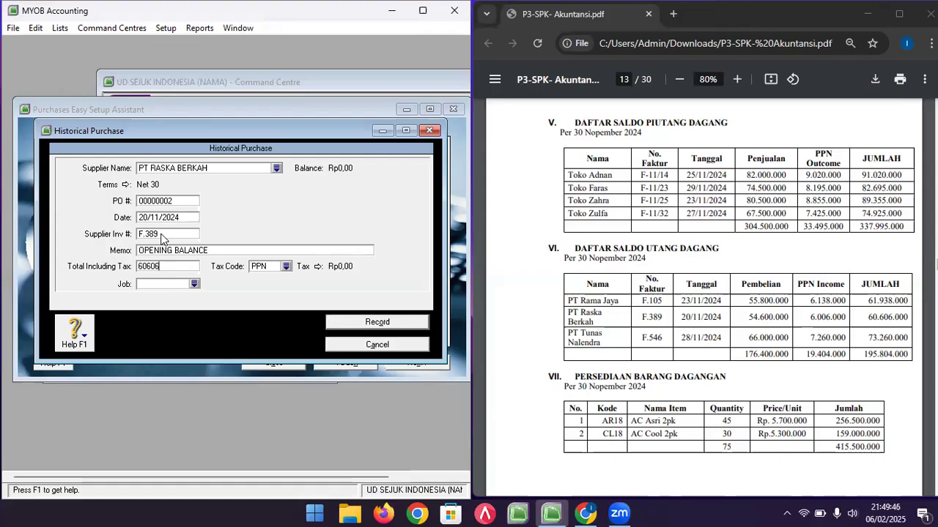
key(Tab)
text(N-T)
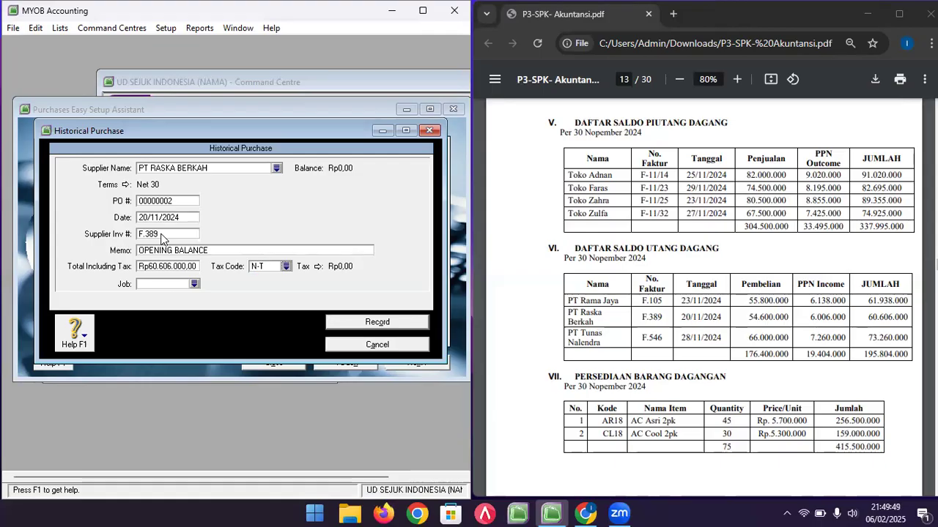
click(351, 321)
click(241, 335)
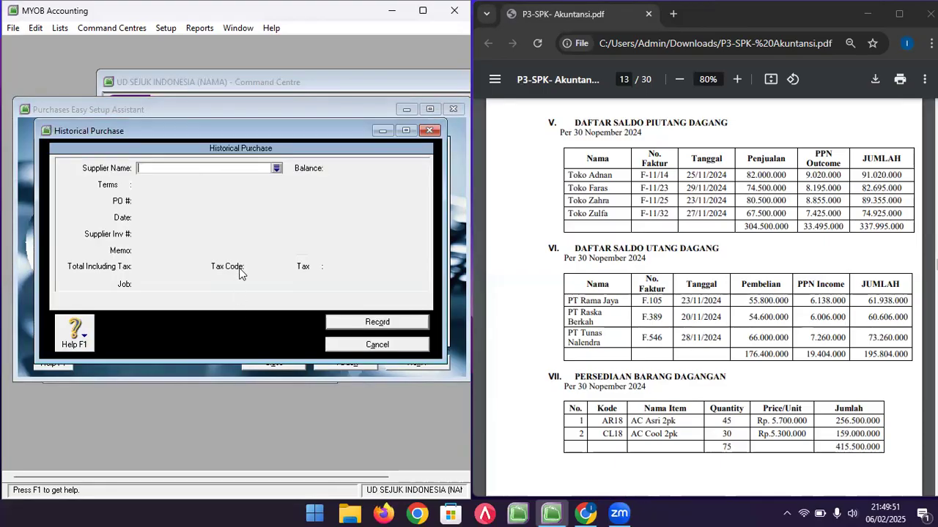
- Start PT TUNAS NALENDRA's historical purchase dated 28/11/2024
click(276, 170)
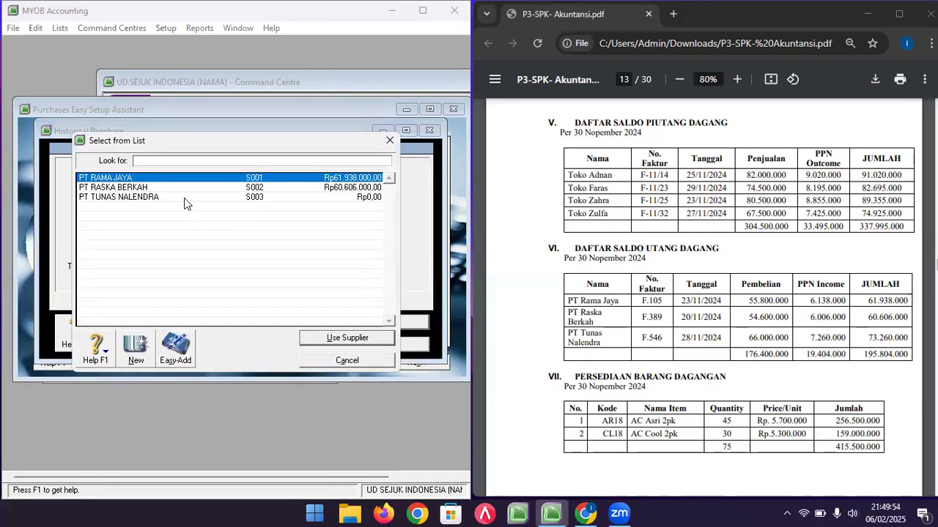
double_click(184, 197)
click(183, 217)
click(146, 218)
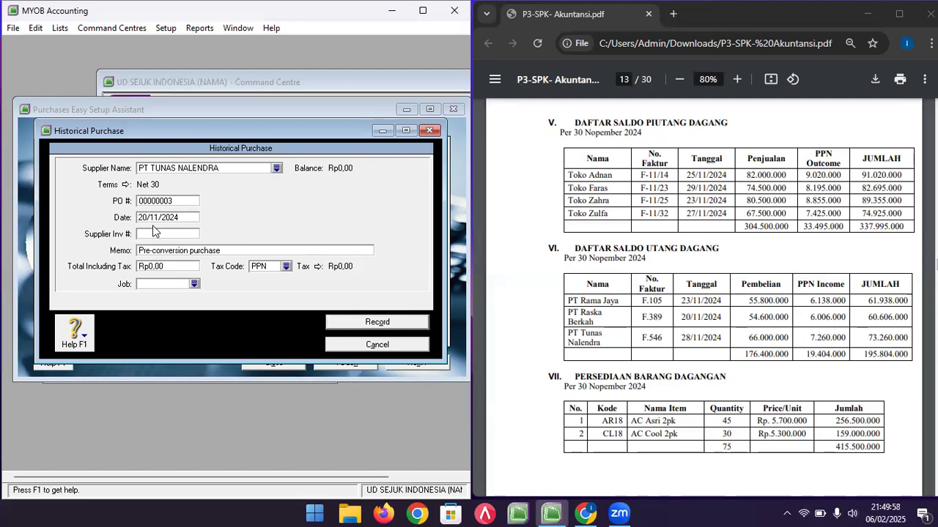
text(8)
key(Left)
key(BackSpace)
key(Tab)
key(Tab)
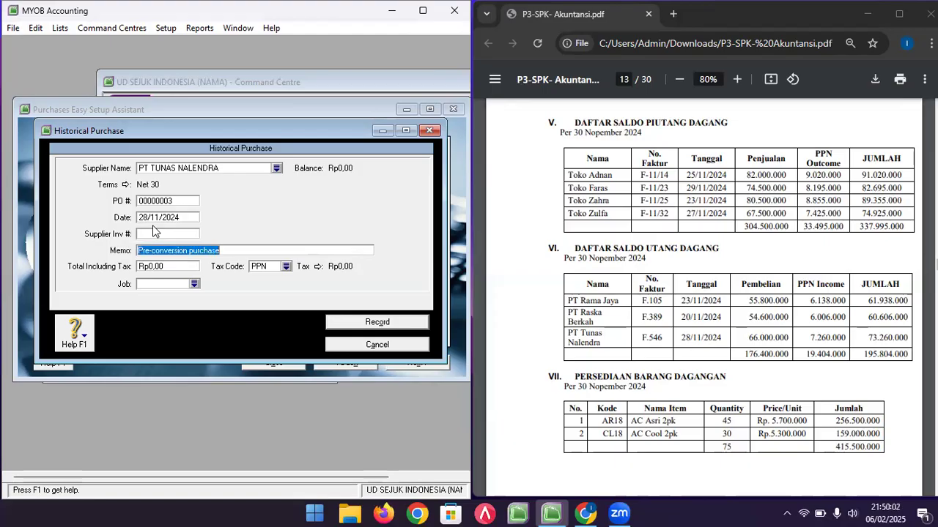
- Enter invoice F.546, memo OPENING BALANCE, total 73.260.000 with N-T tax, record it, and confirm the balance
click(157, 233)
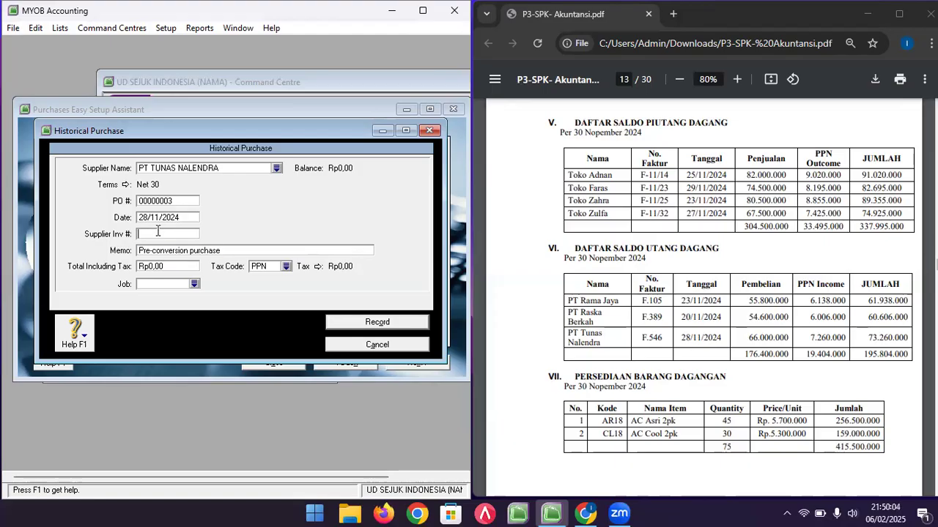
text(F.54)
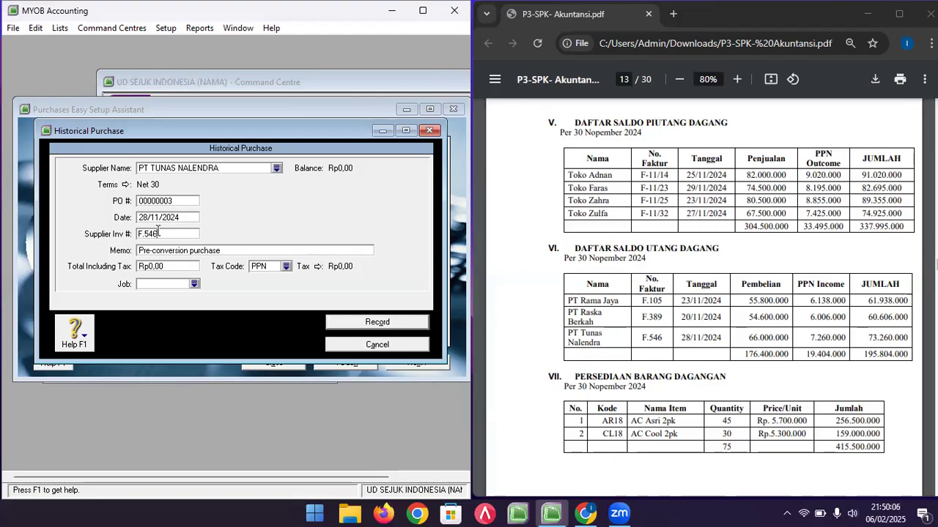
text(6)
key(Tab)
text(OPENING BALANCE)
key(Tab)
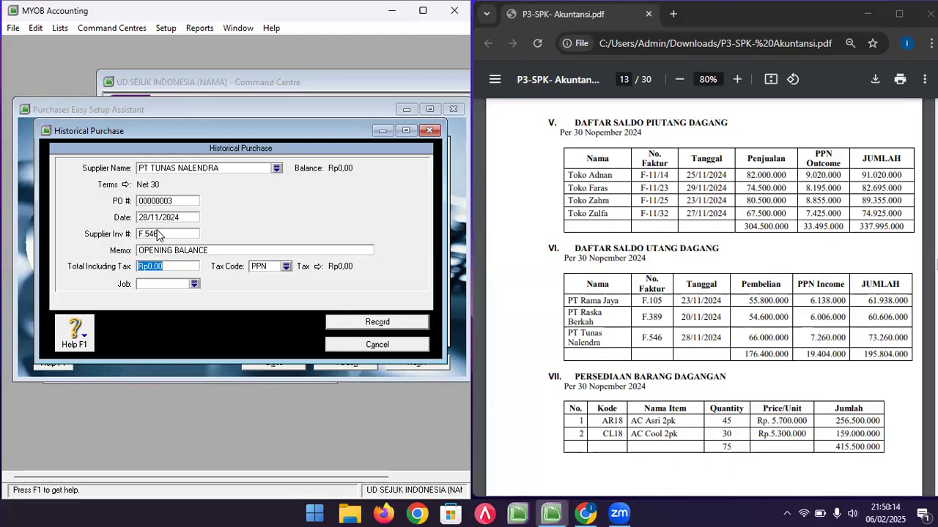
text(7)
text(3.260.000)
key(Tab)
text(N)
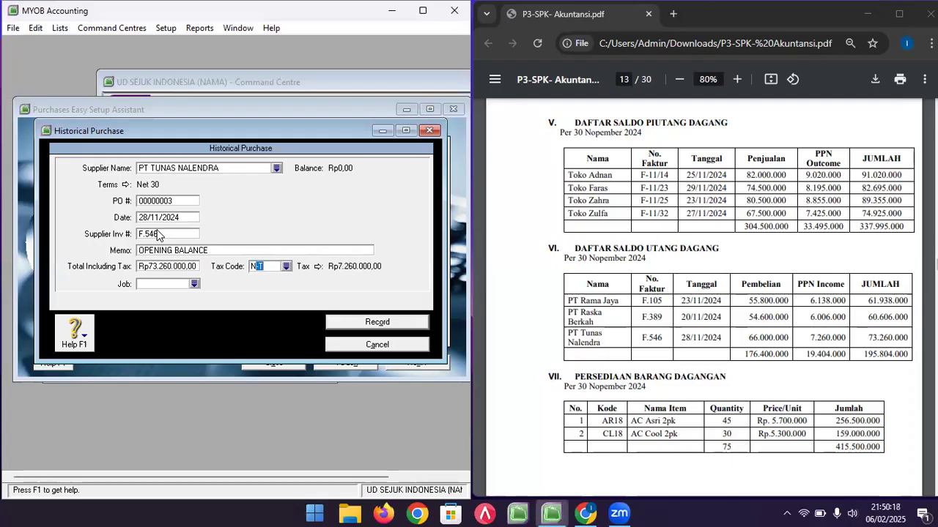
key(Tab)
click(373, 322)
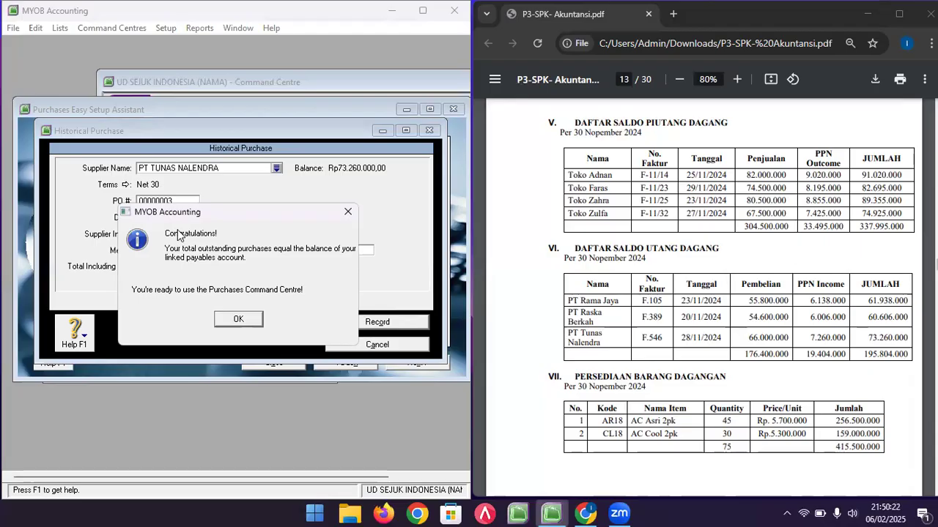
click(253, 321)
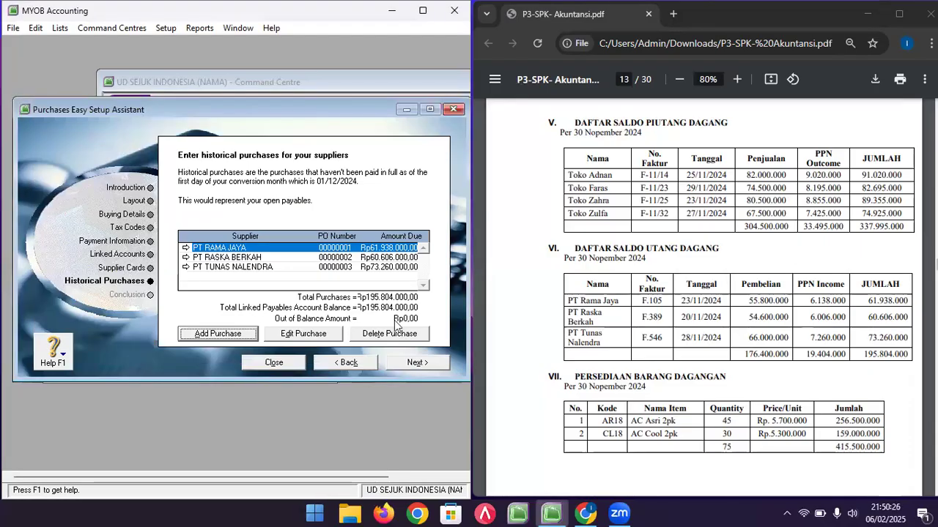
- Finish the purchases setup, close the Easy Setup Assistant, and shift the Command Centre left
click(414, 362)
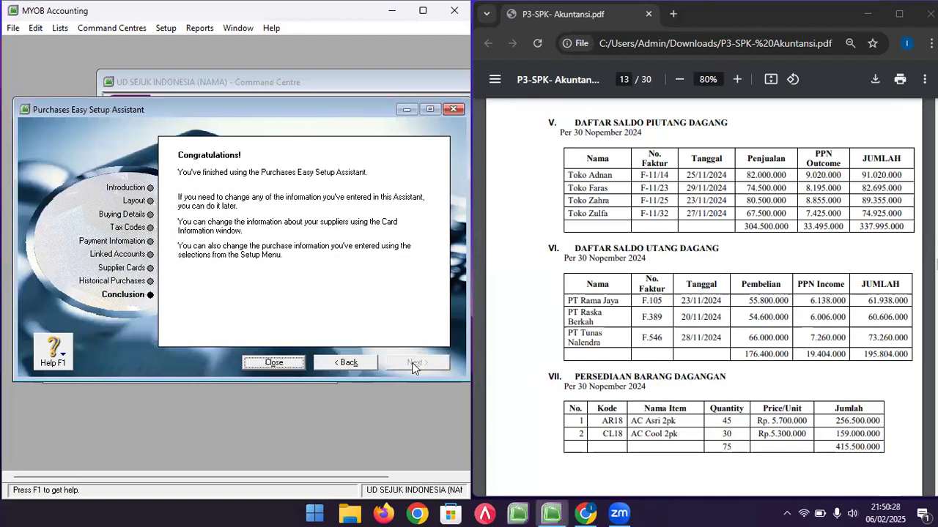
click(277, 365)
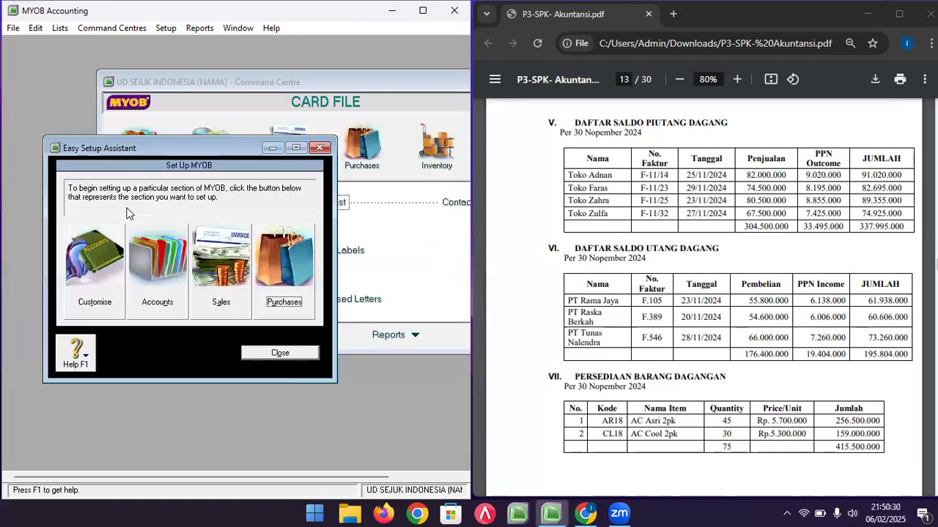
click(266, 351)
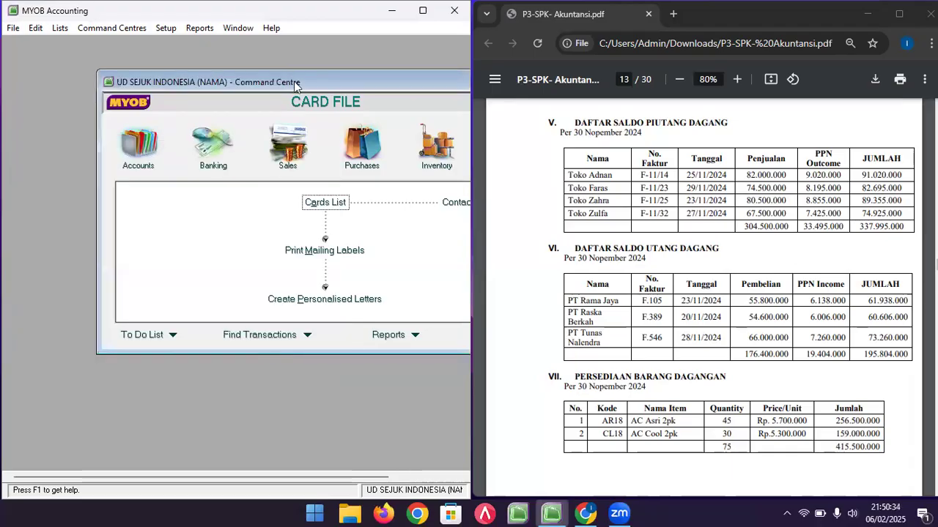
drag(294, 82, 209, 94)
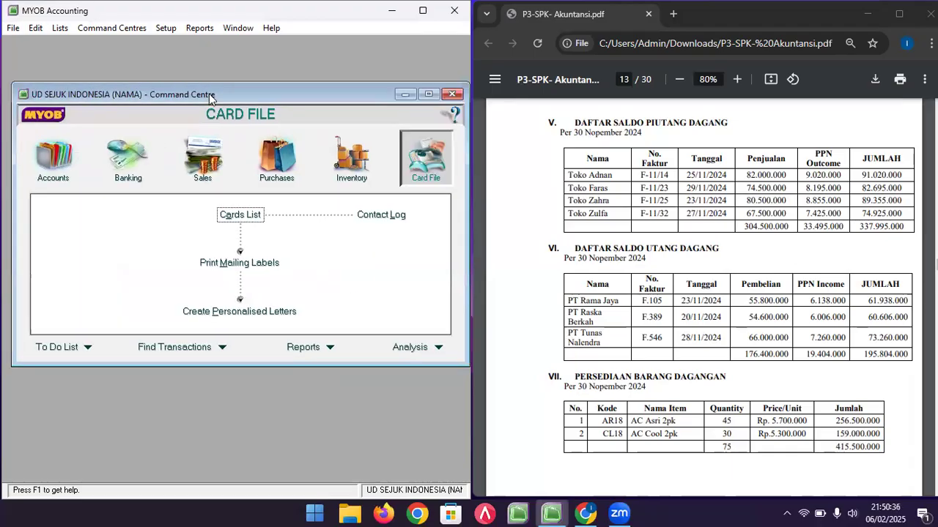
- Review the AR18 and CL18 stock rows in the PDF, then switch to Inventory
click(576, 294)
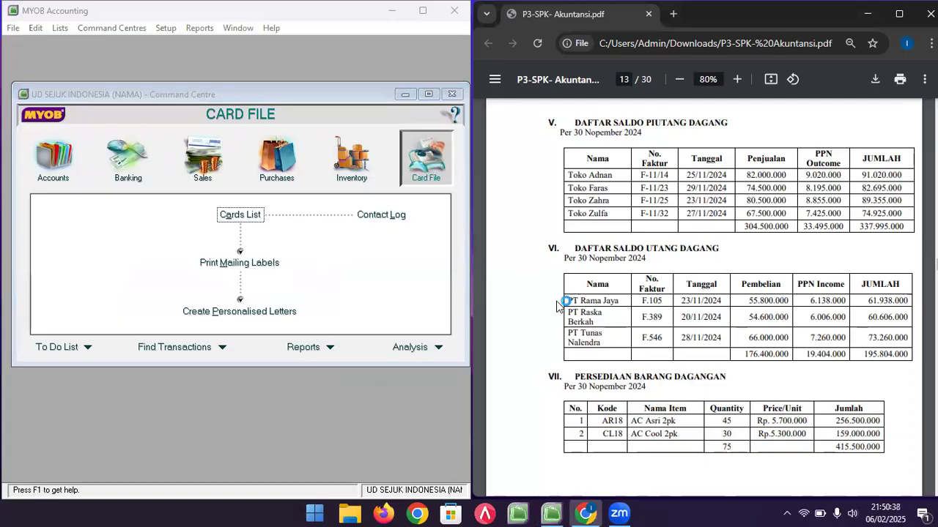
scroll(579, 300, down, 2)
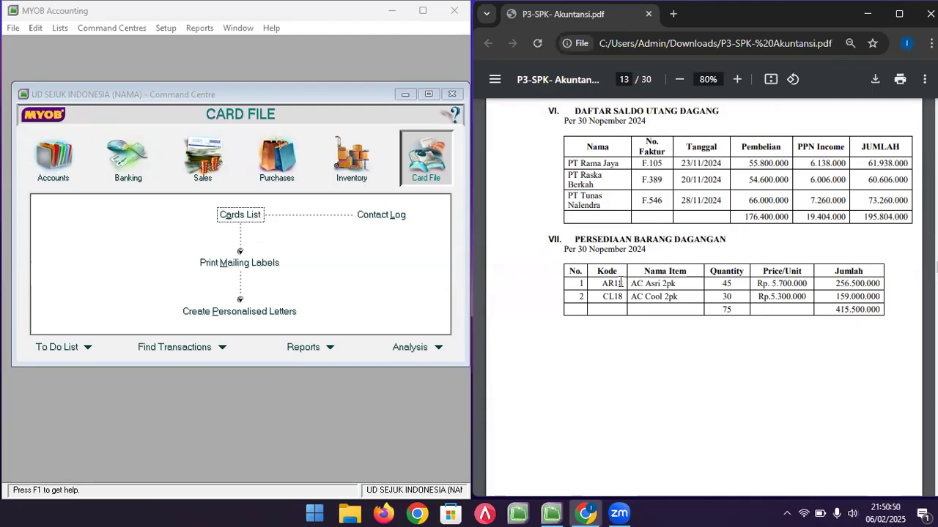
drag(601, 283, 695, 301)
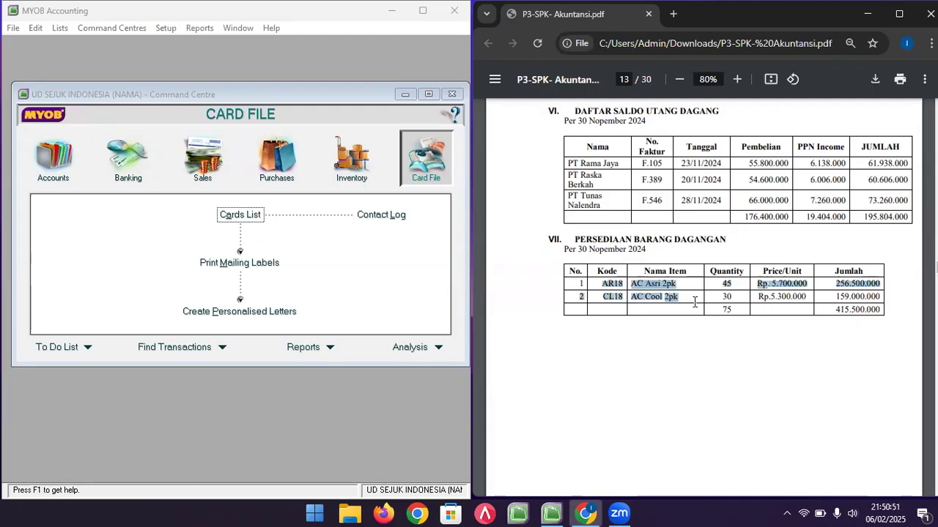
click(843, 284)
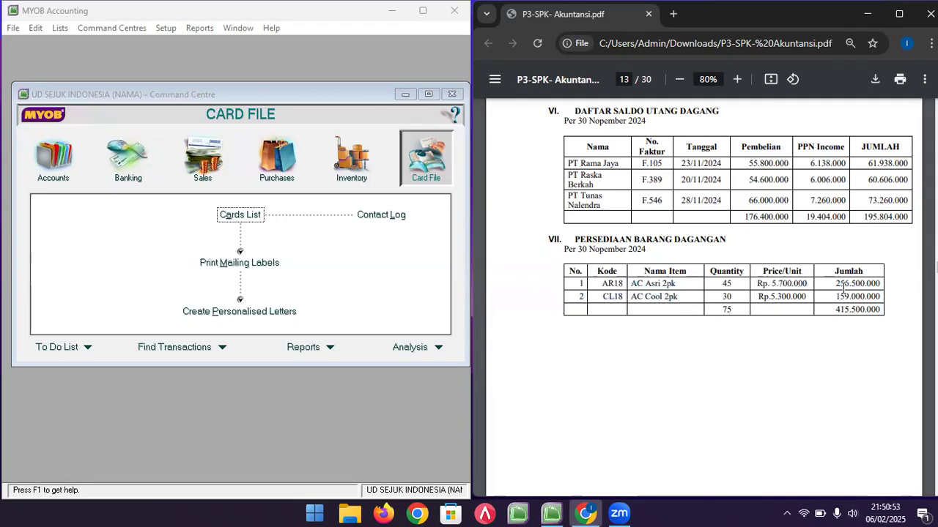
click(365, 167)
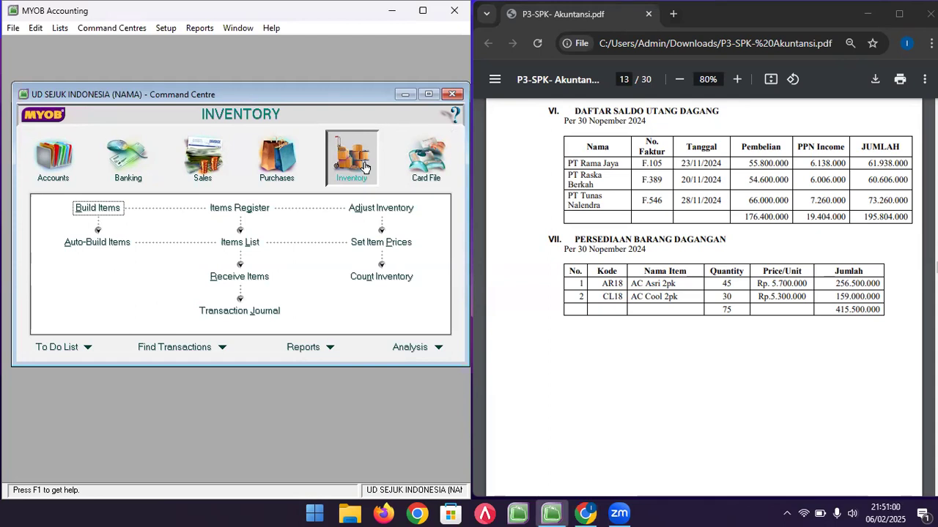
- Create item AR18 'AC ASRI 2PK' marked as bought, sold and inventoried
click(248, 250)
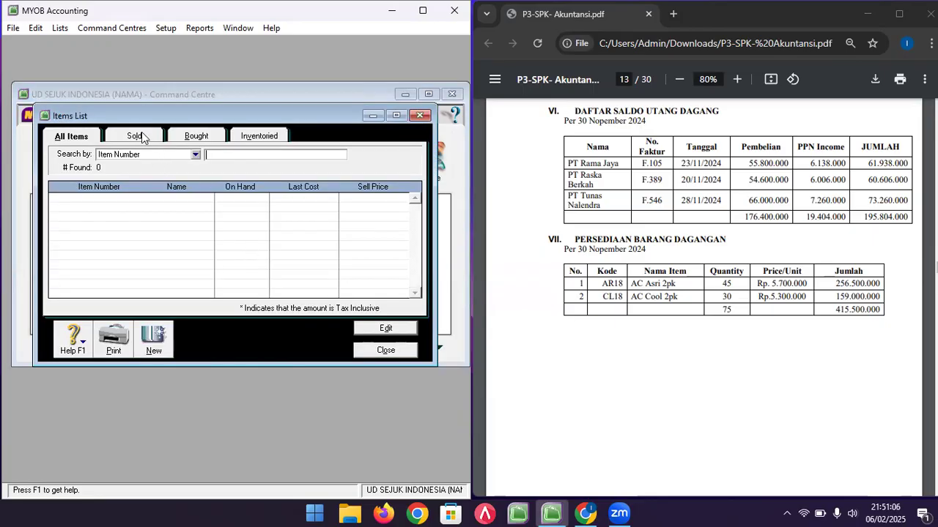
click(154, 353)
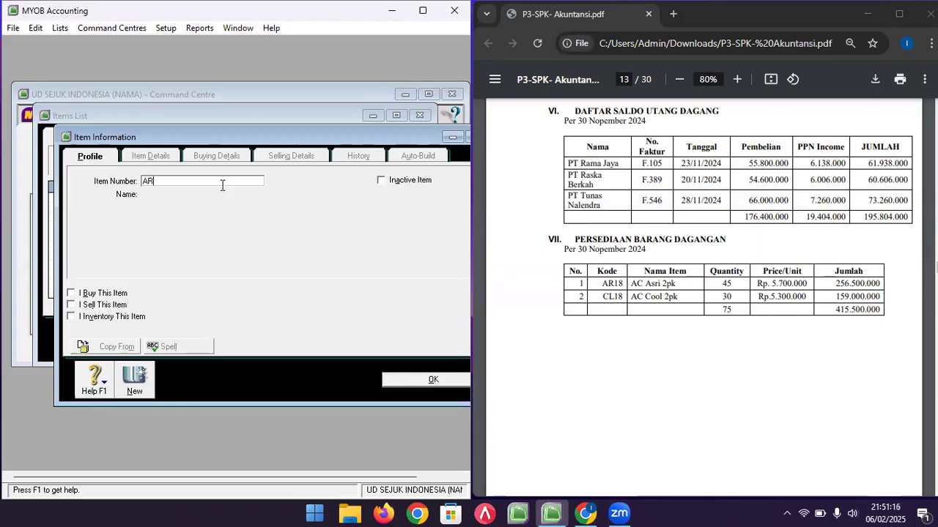
text(18)
key(Tab)
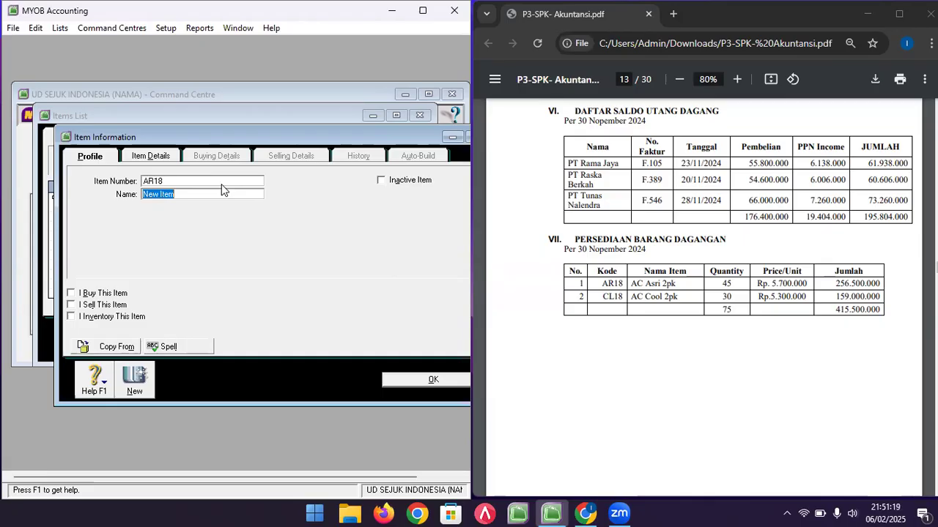
text(AC ASRI 2PK)
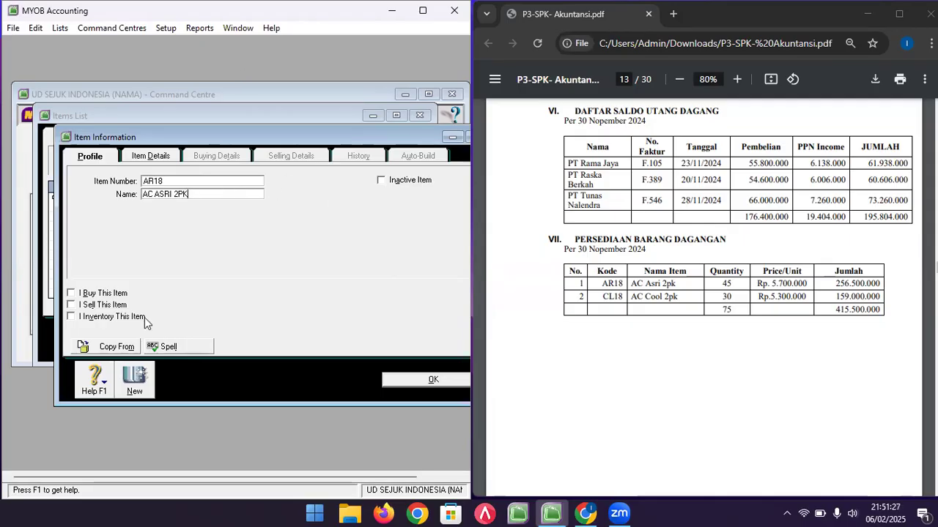
click(71, 293)
click(71, 304)
click(72, 316)
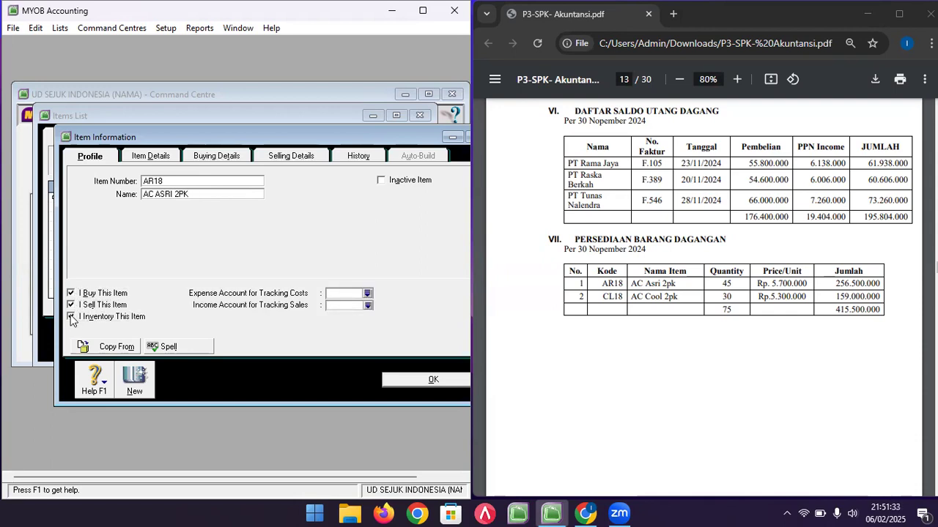
- Assign accounts 5-1100 cost of sales, 4-1100 income and 1-1500 inventory asset
click(368, 293)
double_click(179, 217)
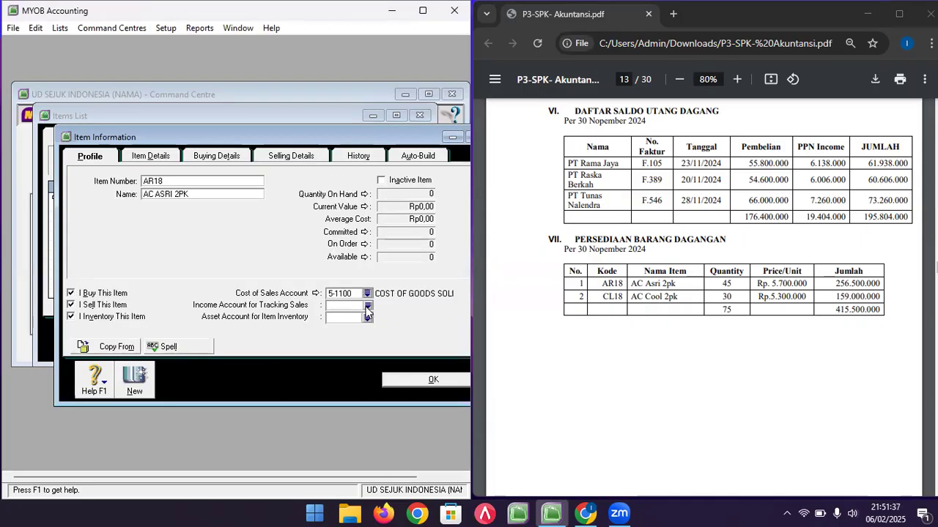
click(366, 306)
double_click(167, 217)
click(367, 318)
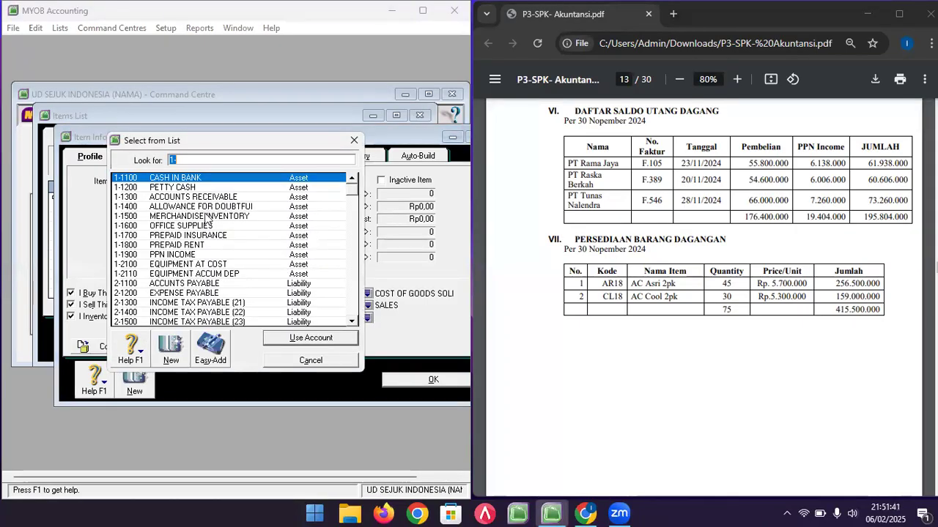
double_click(204, 217)
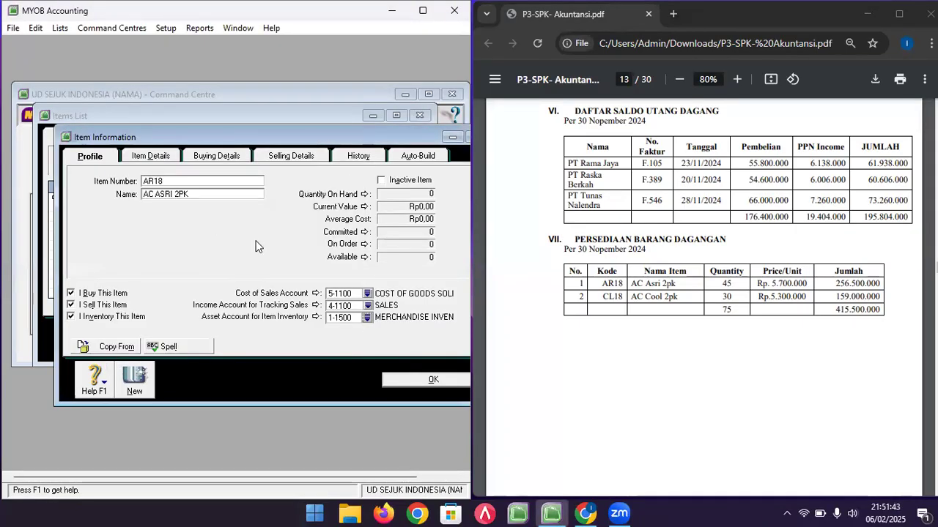
- Set PPN as both the buying and selling tax code and save AR18
click(160, 161)
click(220, 156)
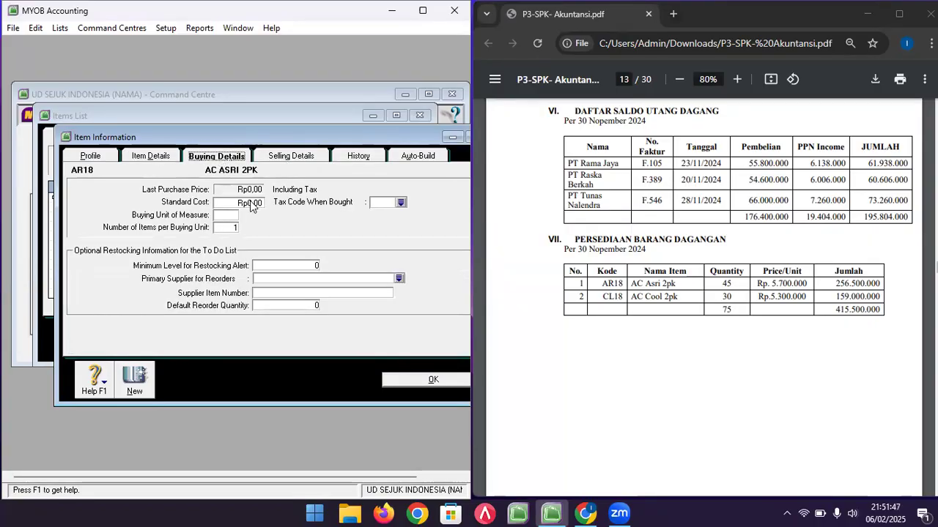
click(401, 202)
double_click(189, 188)
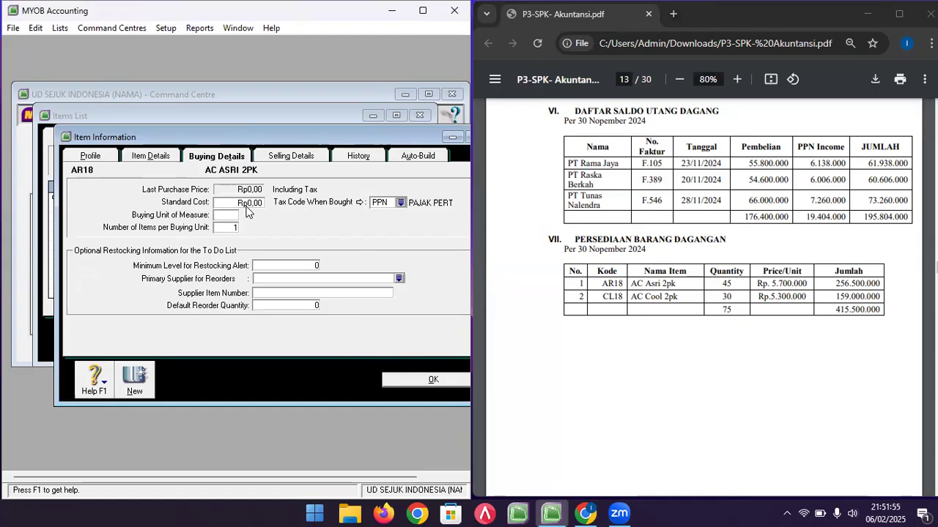
click(280, 156)
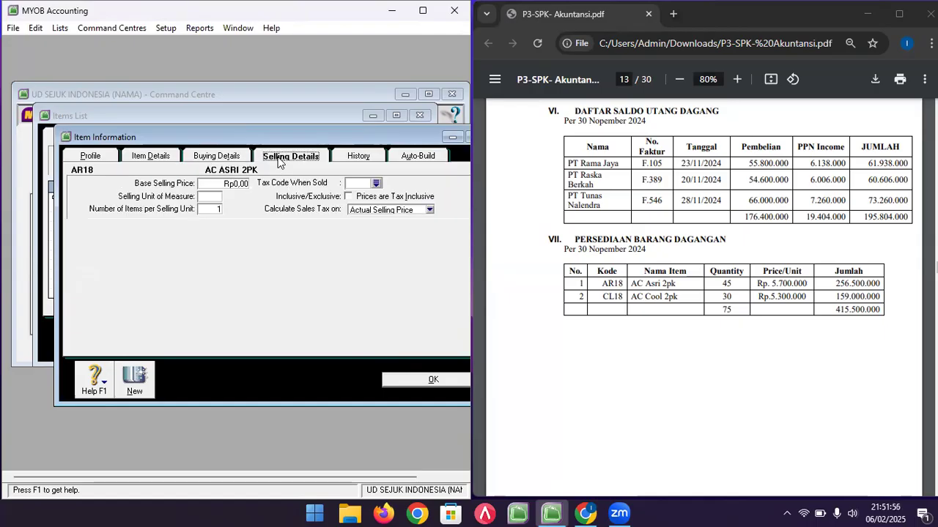
click(376, 184)
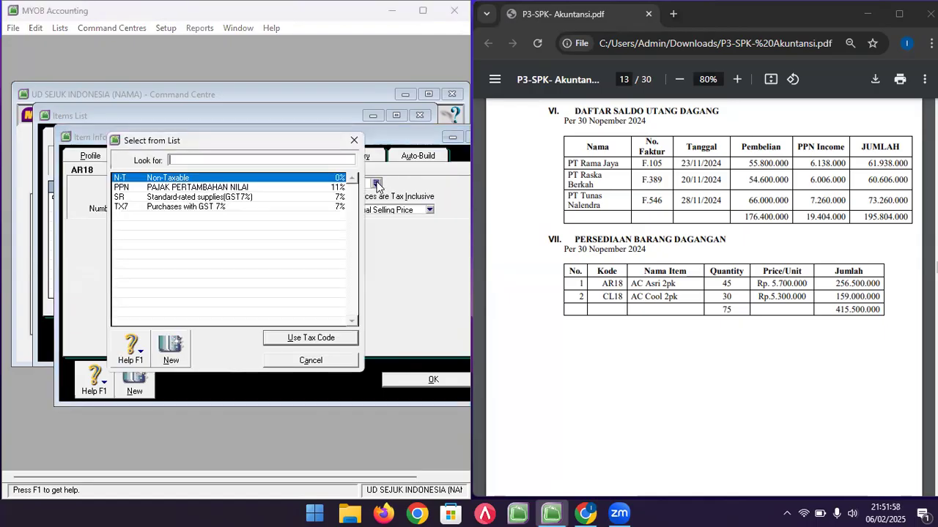
double_click(209, 189)
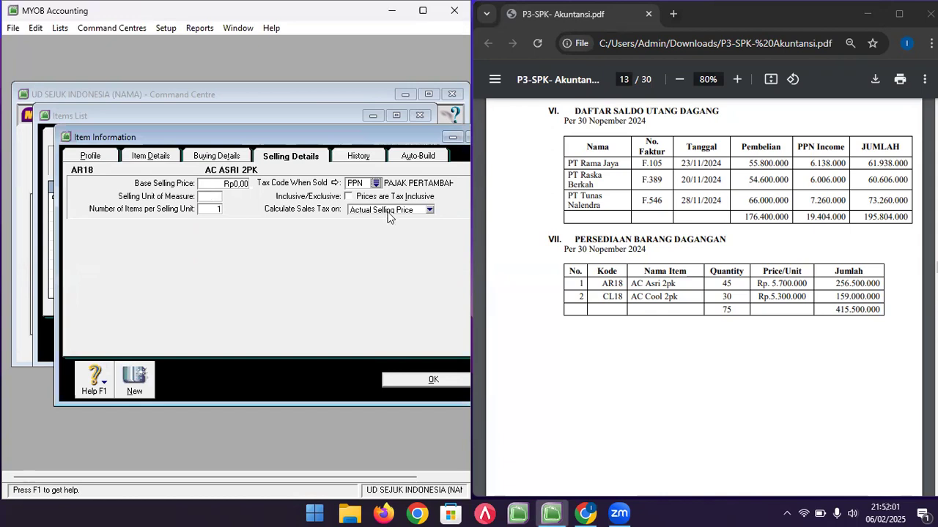
click(147, 381)
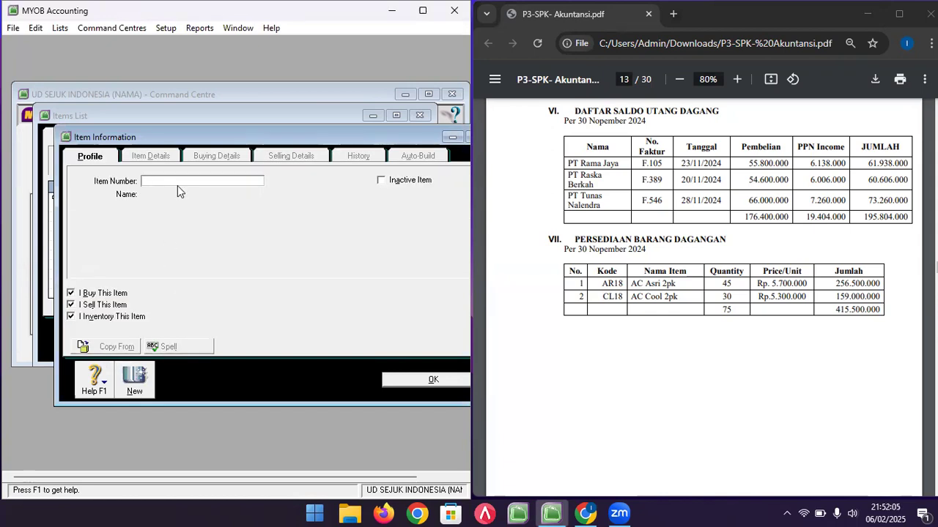
- Save item CL18 'AC COOL 2PK' after checking its details, then close the Items List
text(CL18)
key(Tab)
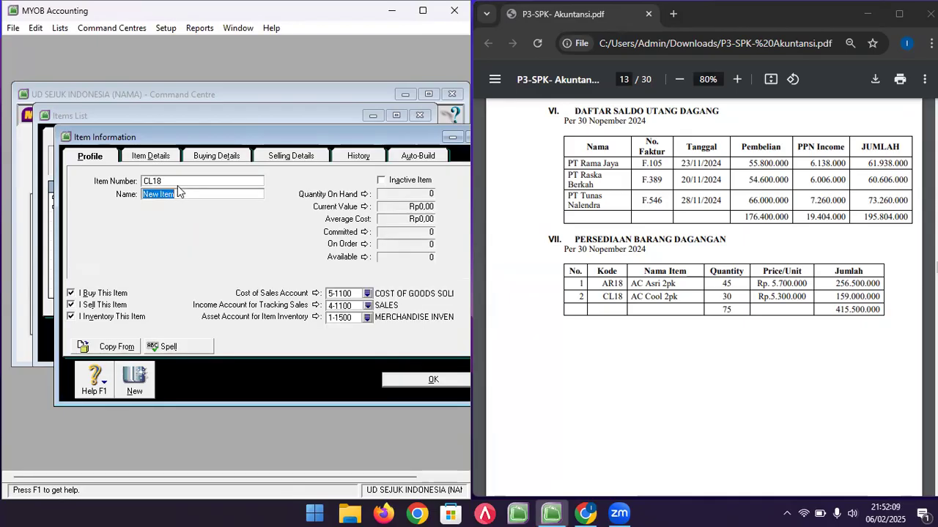
text(AC C)
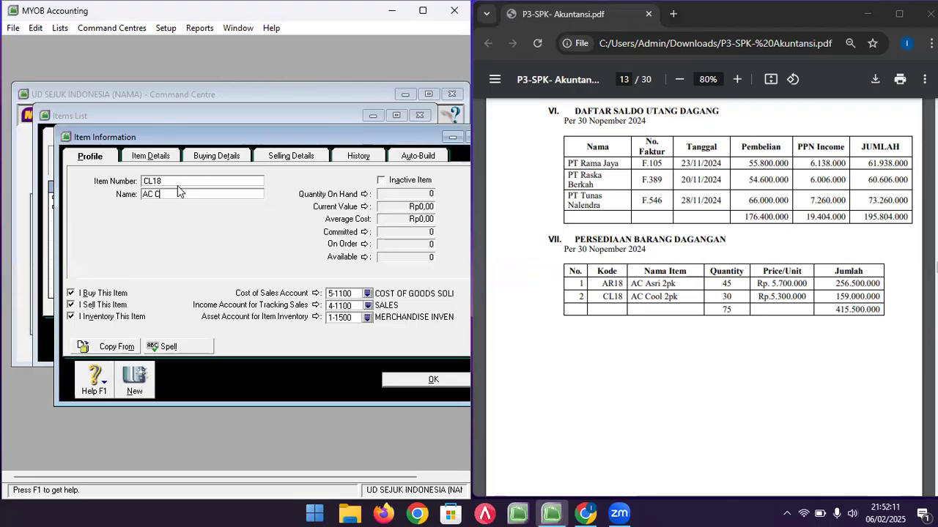
text(OOL 2PK)
click(171, 157)
click(213, 156)
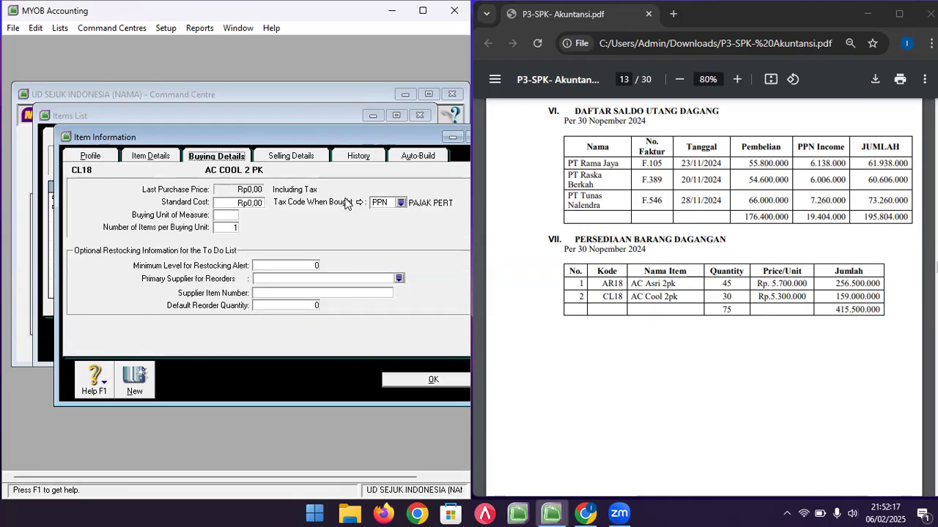
click(288, 158)
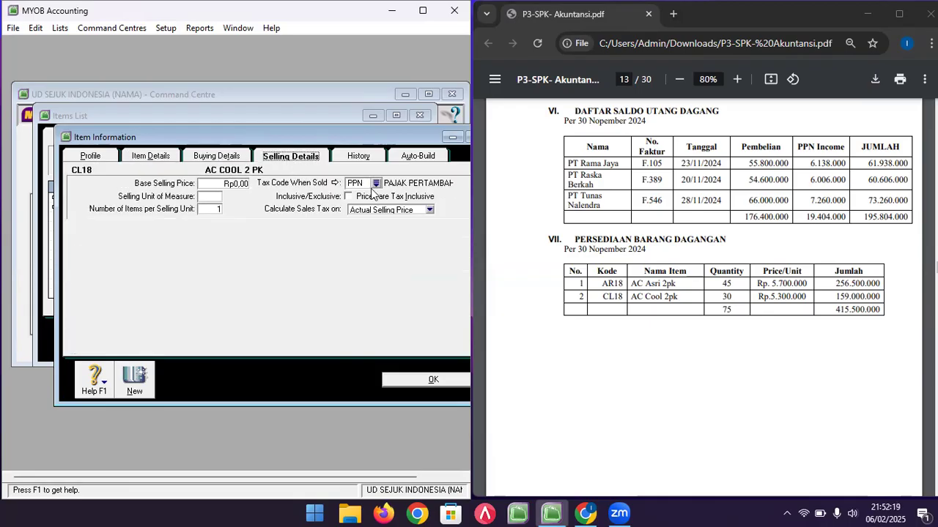
click(412, 380)
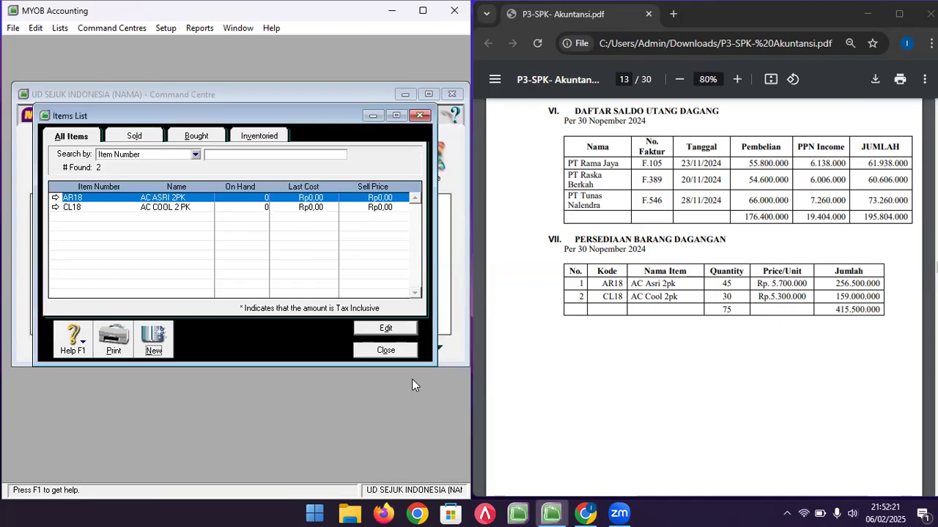
click(389, 350)
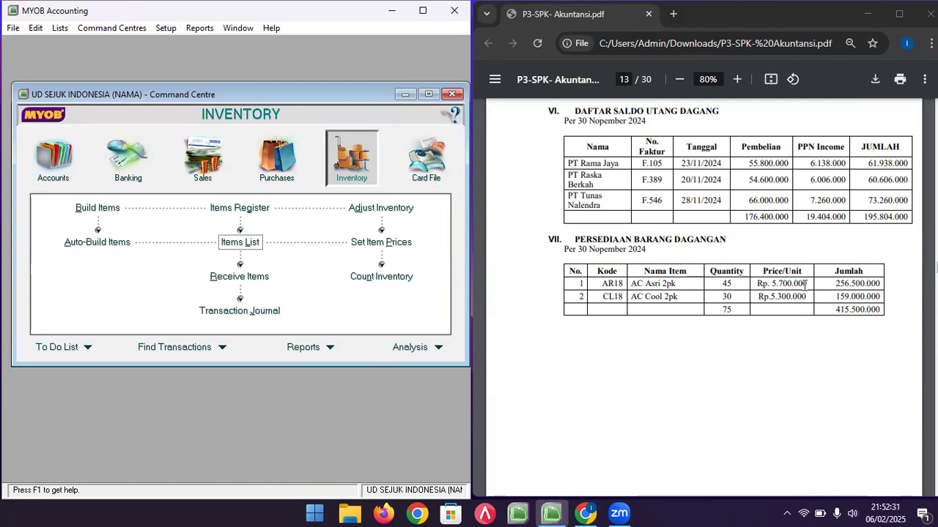
- Count 45 AR18 and 30 CL18 units in Count Inventory and turn them into an adjustment
click(388, 209)
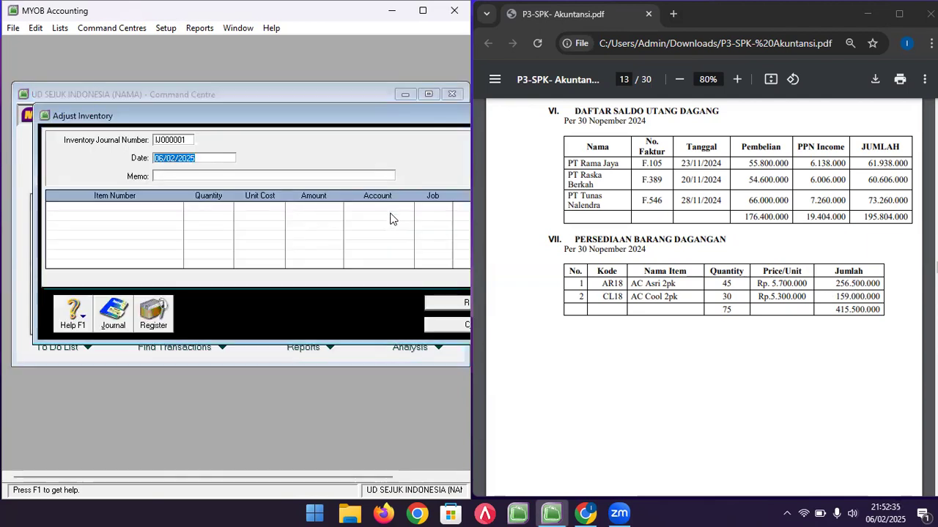
click(437, 324)
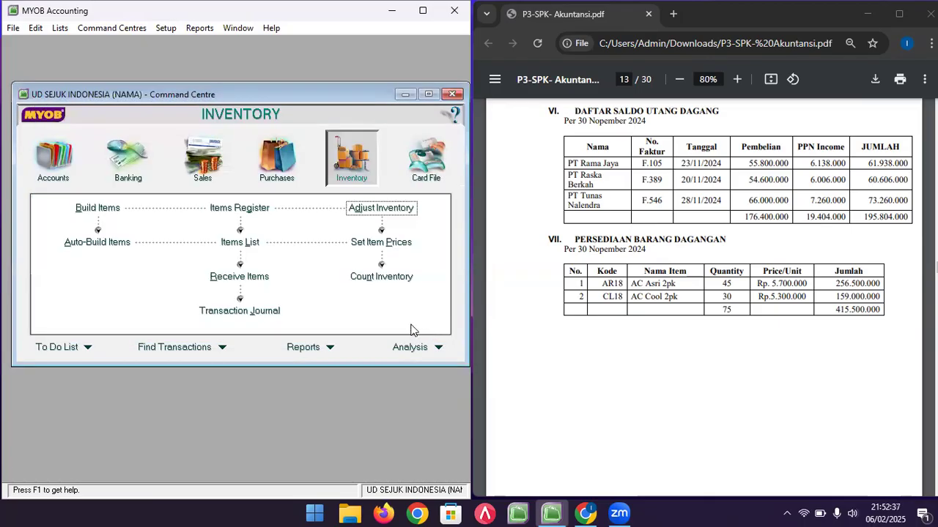
click(381, 276)
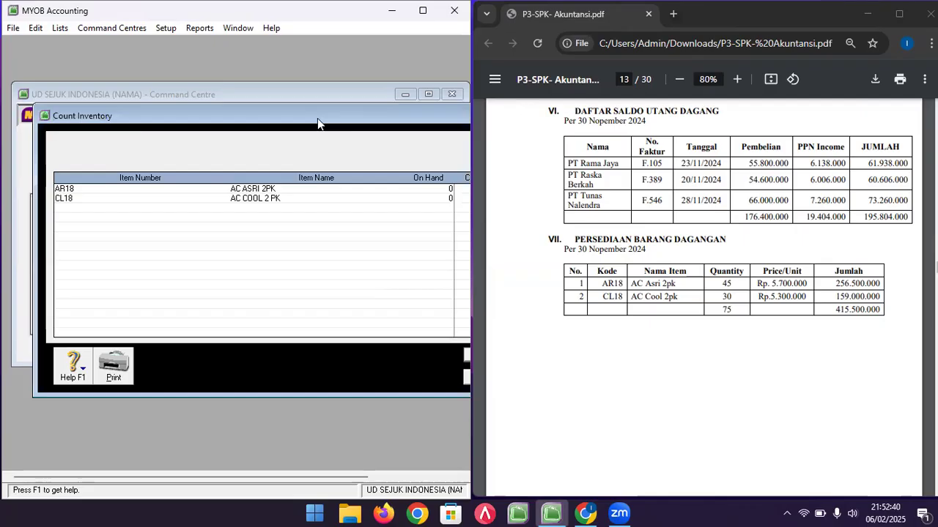
drag(318, 123, 187, 128)
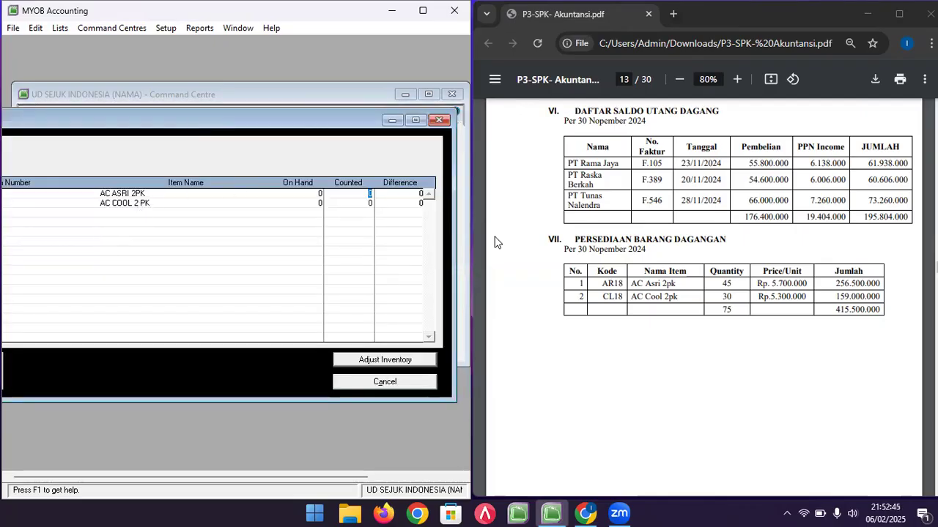
click(366, 205)
text(30)
key(Tab)
click(405, 359)
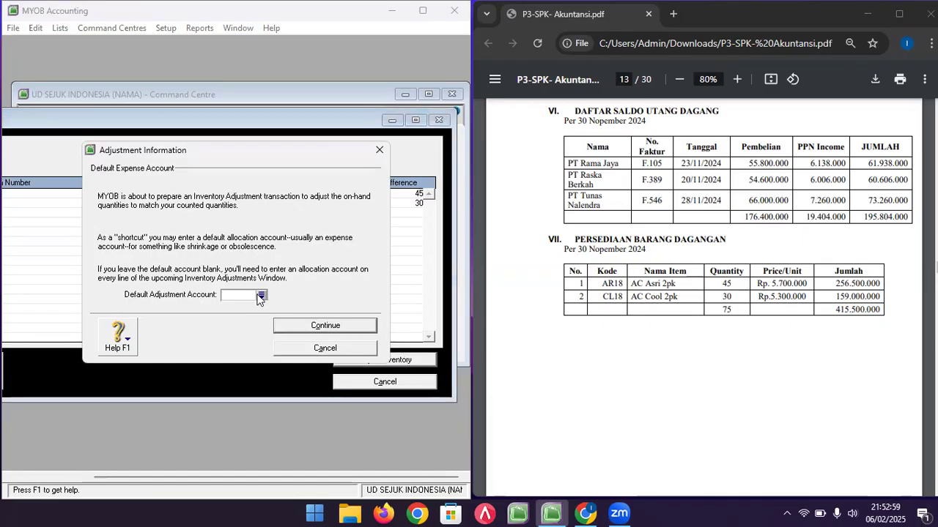
click(307, 327)
- Date the adjustment 01/12/2024 with memo OPENING BALANCE
click(325, 326)
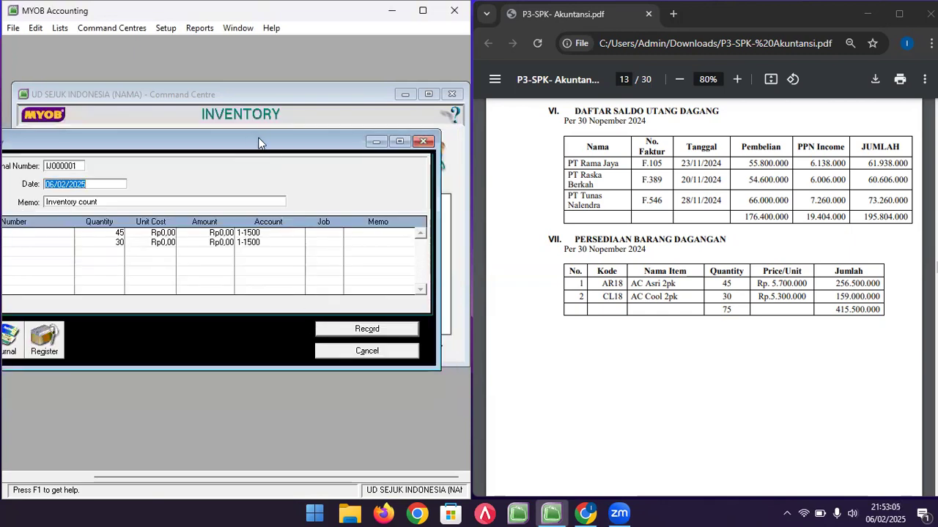
drag(174, 138, 261, 144)
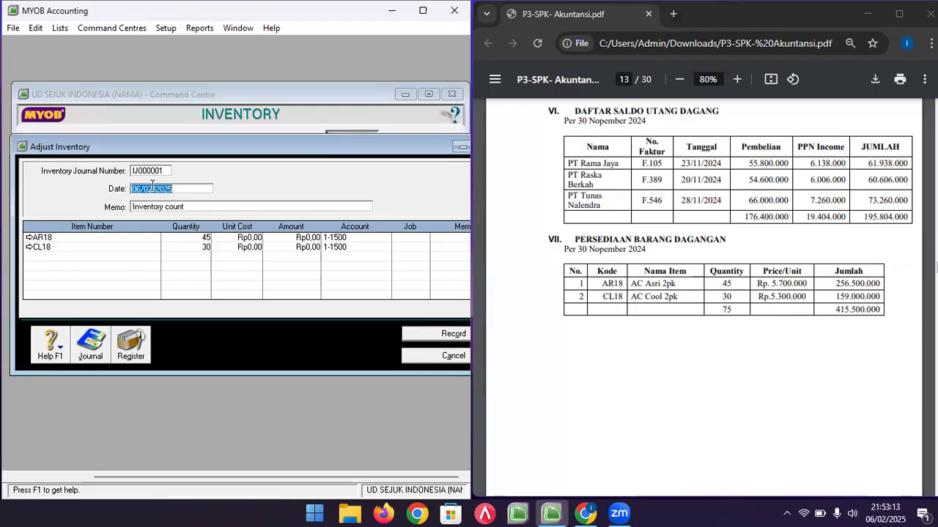
text(01/12/2024)
key(Tab)
text(OPENING BALANCE)
- Enter unit costs 5.700.000 for AR18 and 5.300.000 for CL18 on account 1-1500, then preview the recap
click(249, 238)
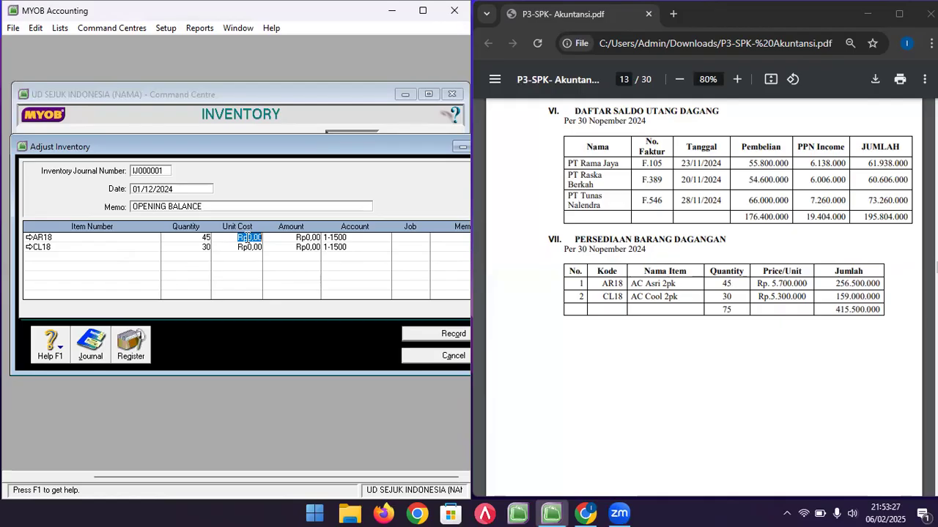
text(57)
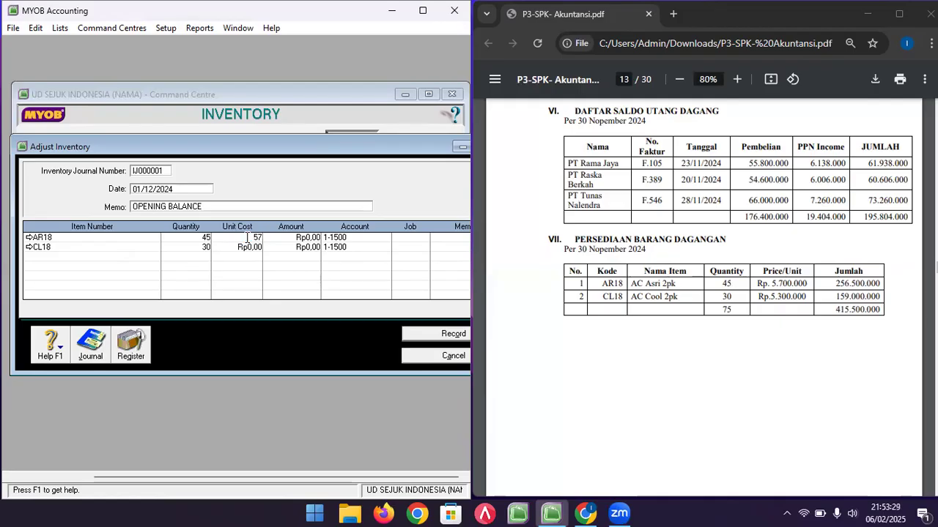
text(000000)
key(Tab)
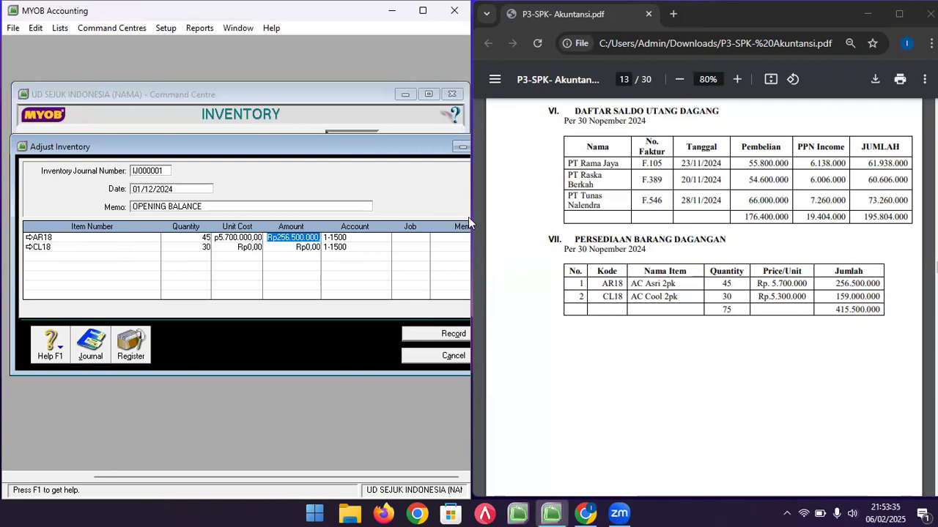
key(Tab)
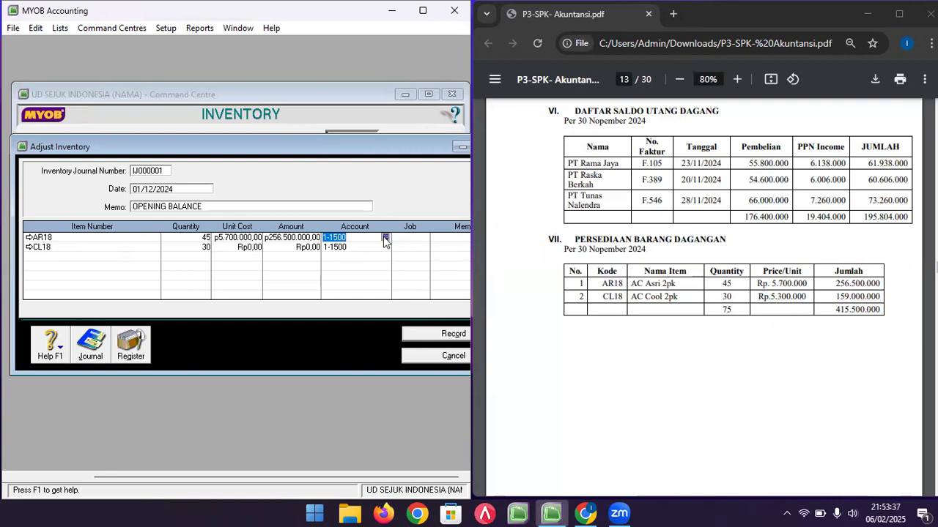
click(384, 239)
click(322, 359)
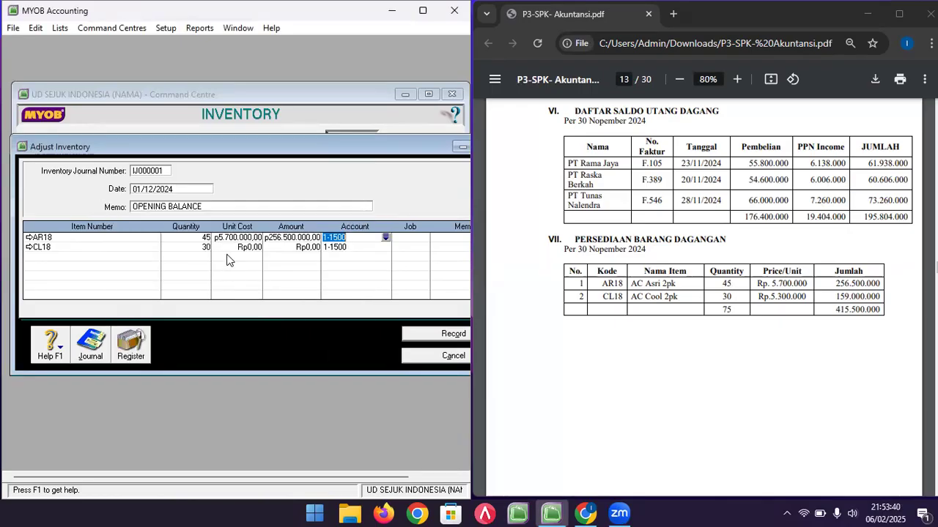
click(241, 248)
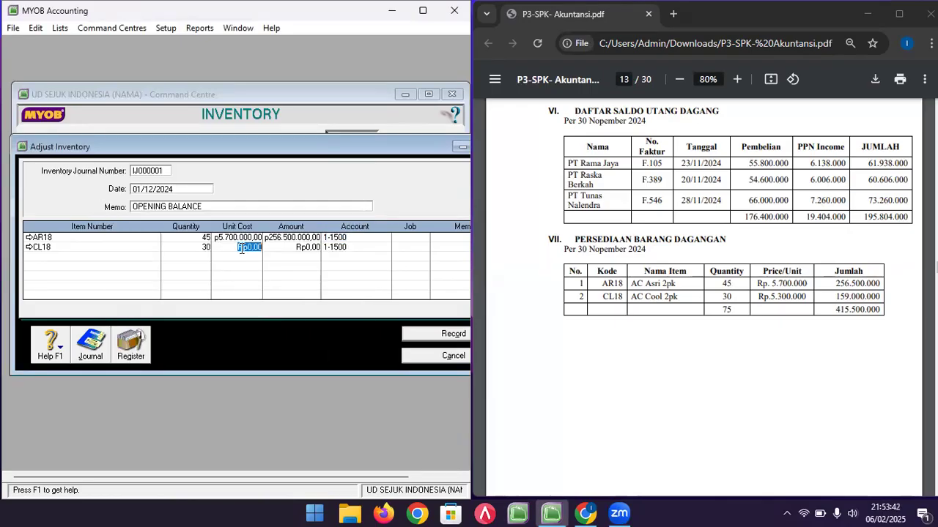
text(5300000)
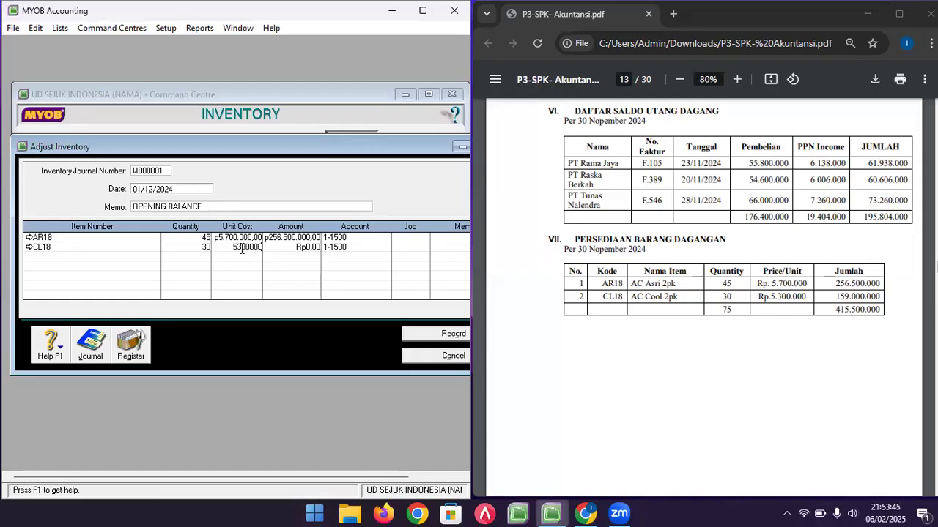
key(Tab)
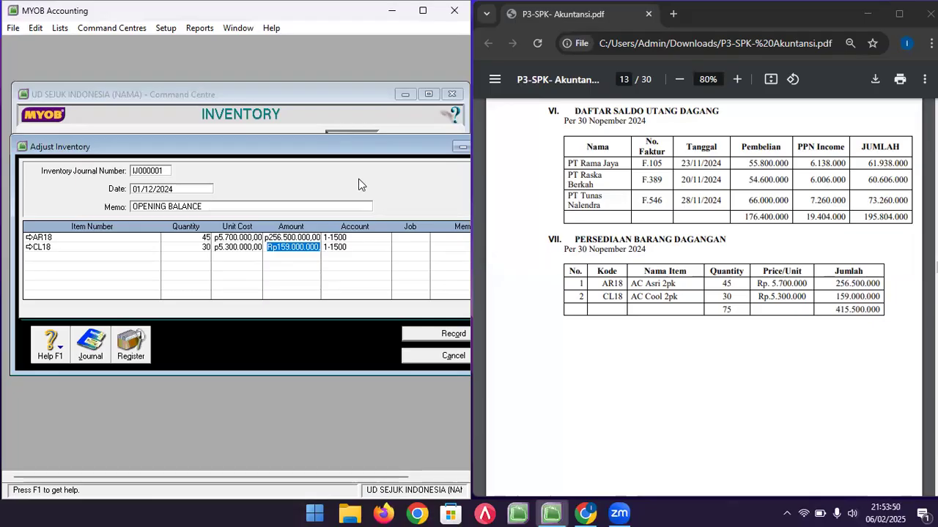
click(360, 247)
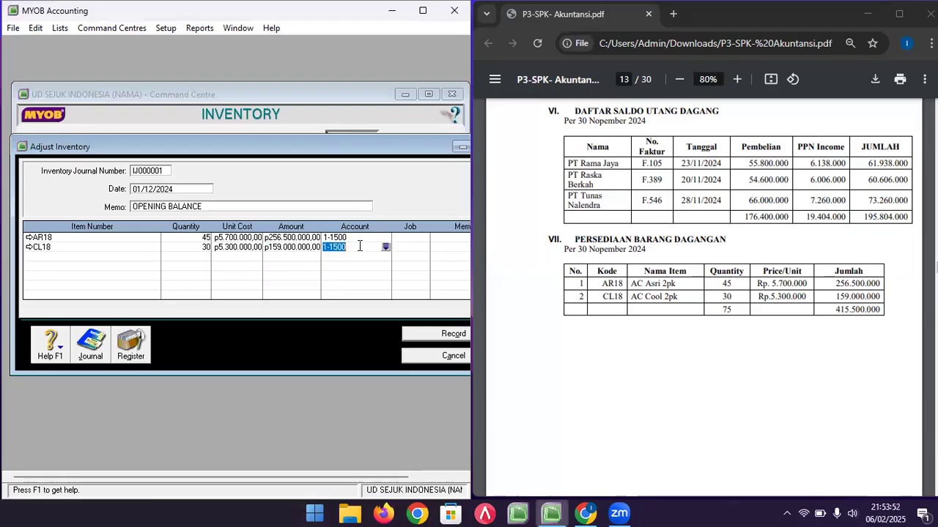
key(shift+Tab)
key(shift+Tab)
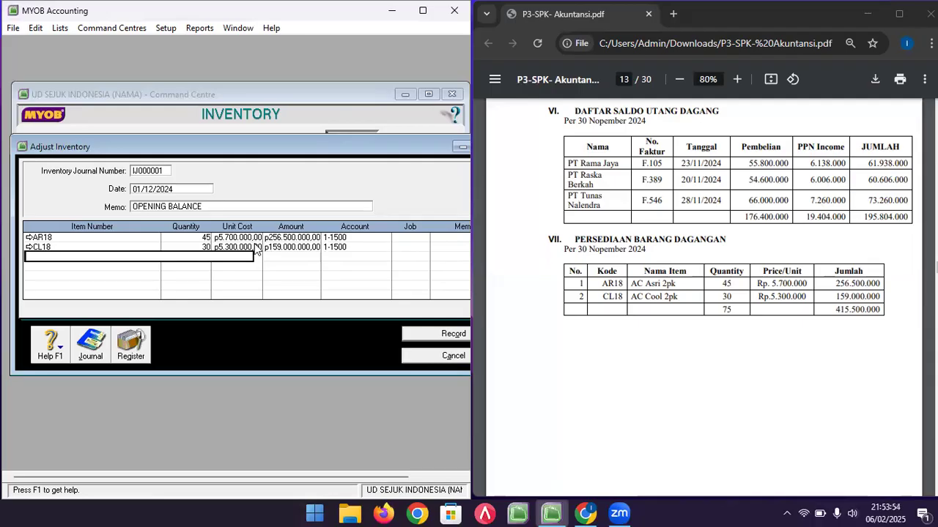
key(ctrl+r)
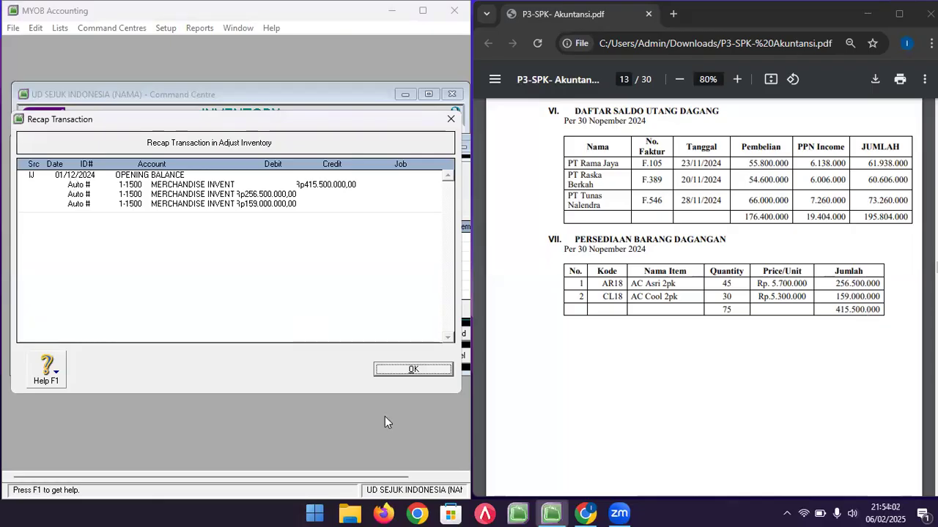
- Close the recap, record adjustment IJ000001, and return to the Inventory command centre
click(414, 369)
click(432, 334)
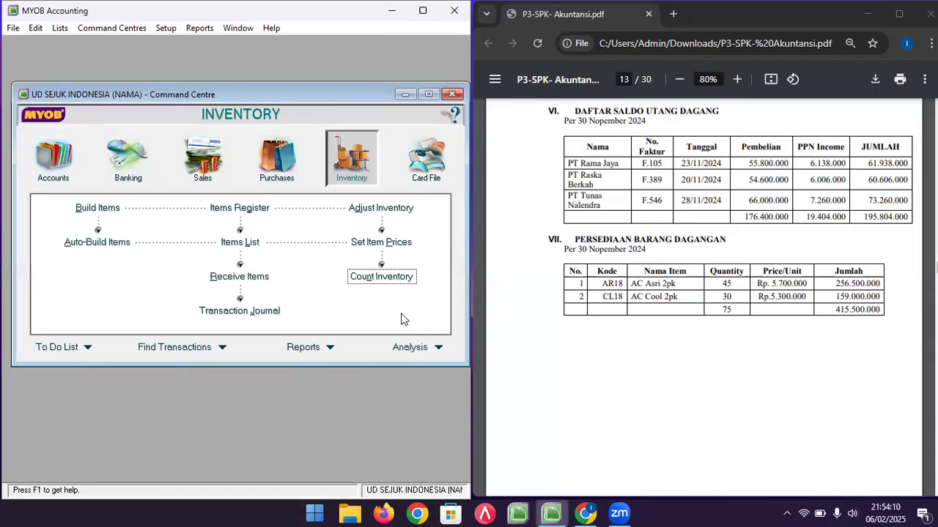
click(102, 28)
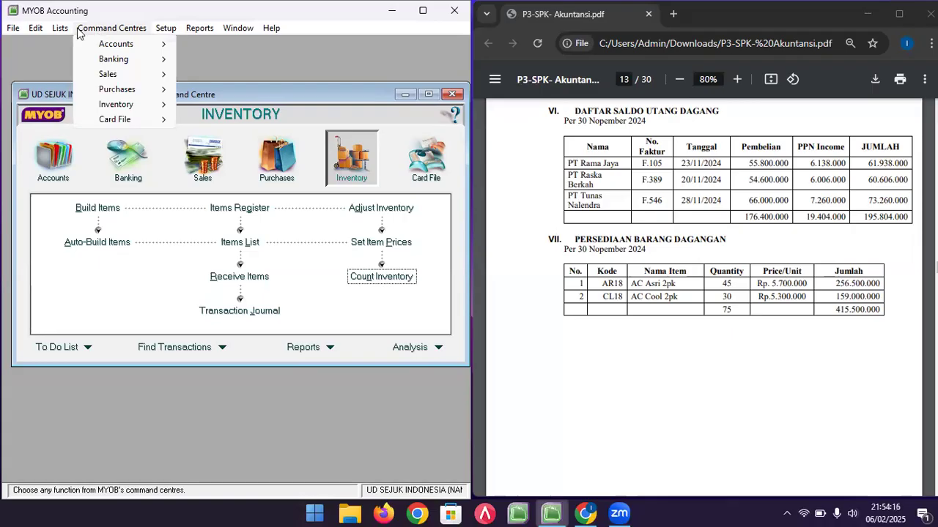
- Launch the Company Data Auditor from the Accounts command centre at its Transaction Review step
click(96, 29)
click(103, 30)
mouse_move(152, 50)
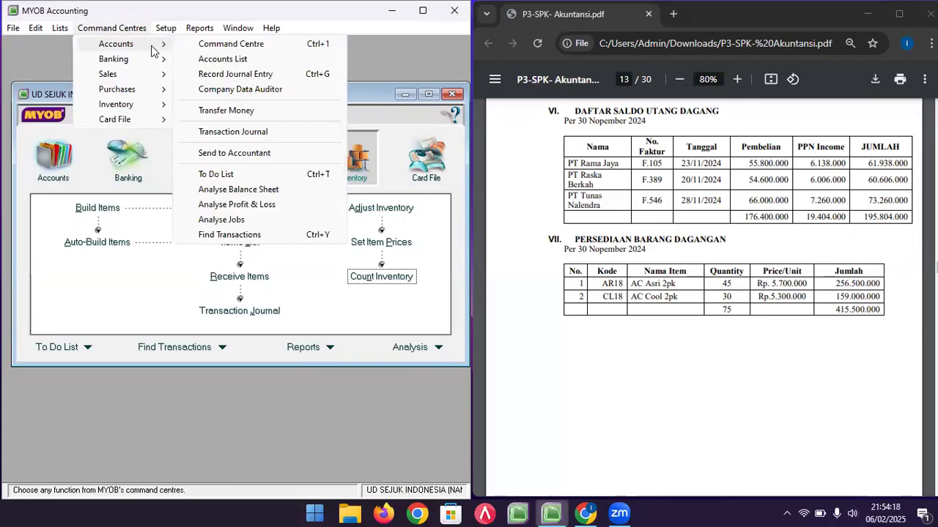
click(232, 89)
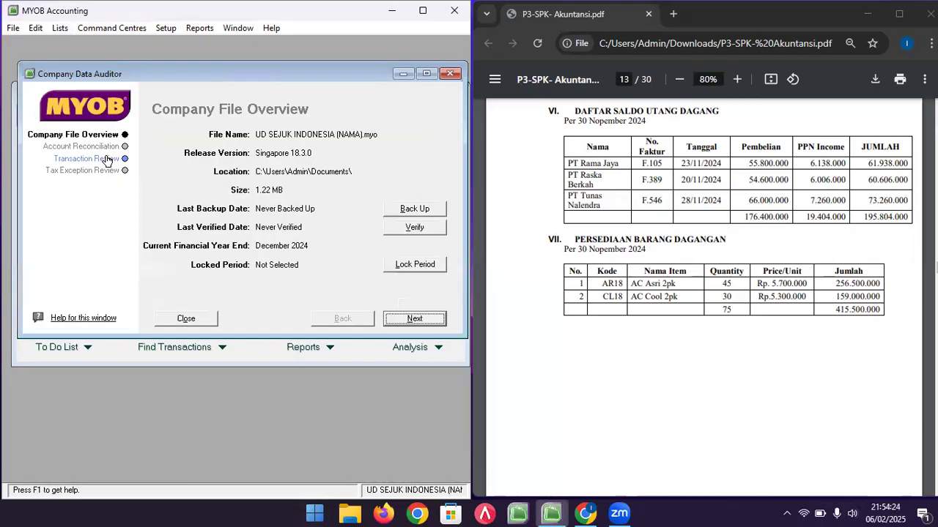
click(106, 160)
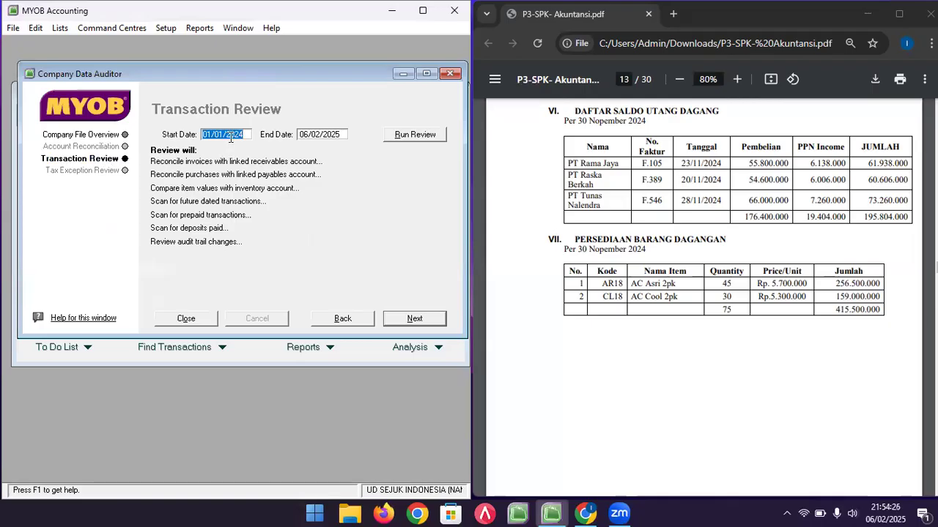
- Run the transaction review for 30/11/2024 to 01/12/2024 and close the auditor
text(30/11/2024)
key(Tab)
text(0/)
key(BackSpace)
text(1/1)
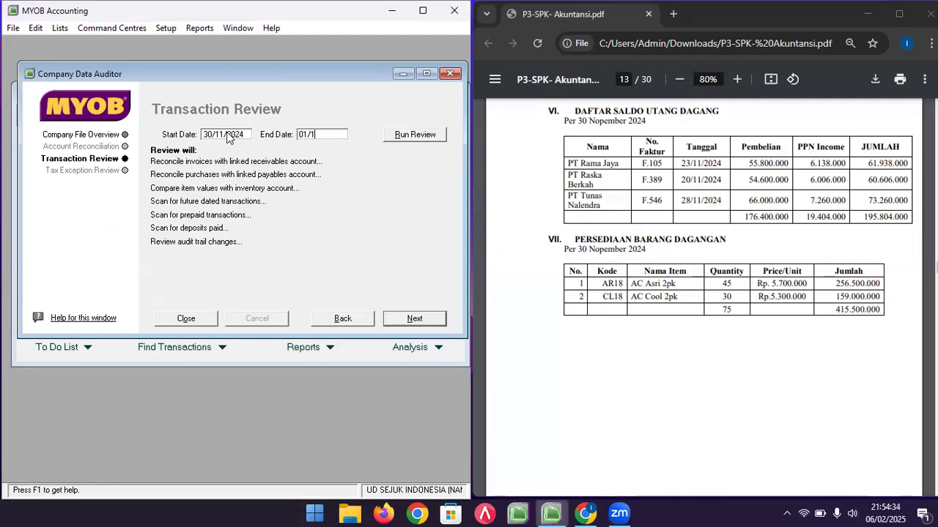
text(2/2024)
click(402, 139)
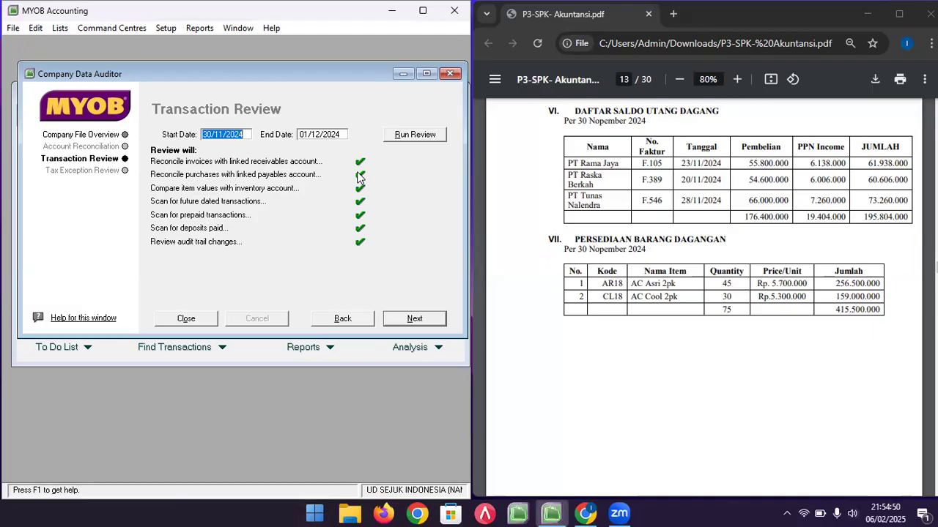
click(186, 318)
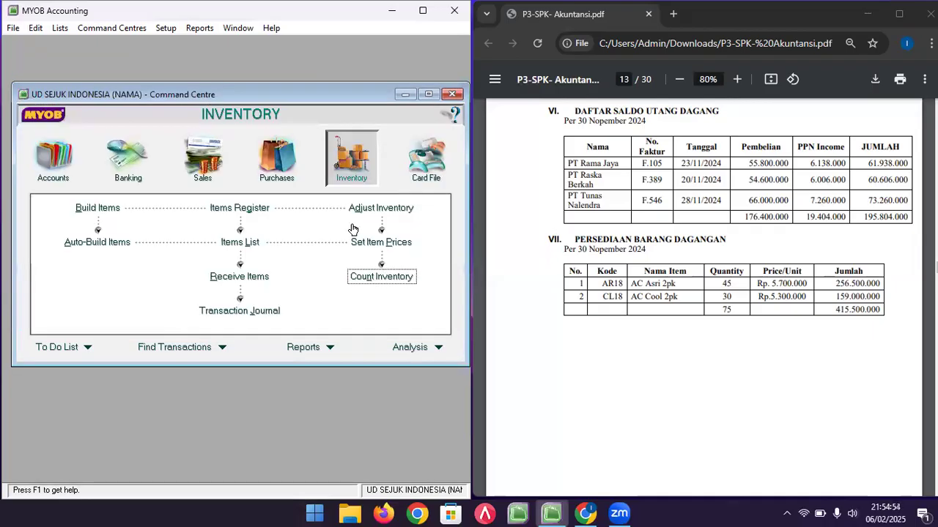